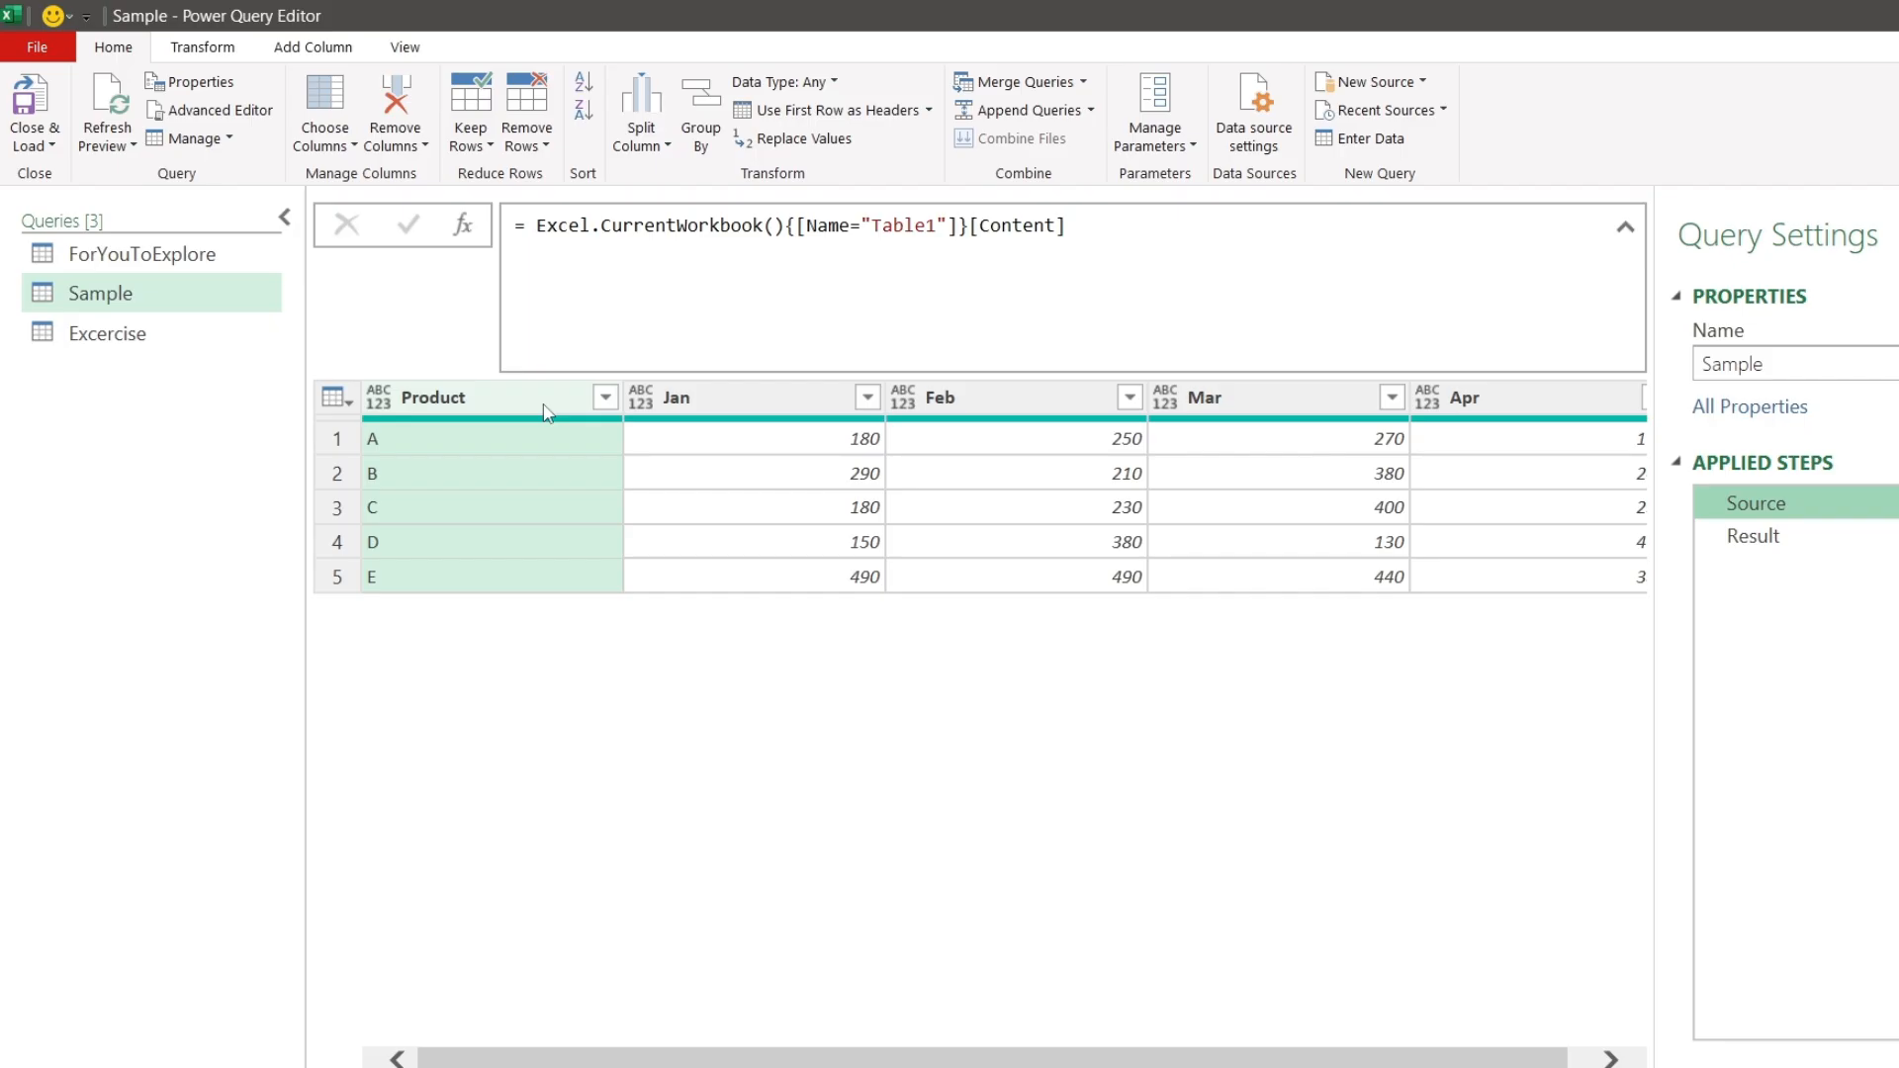
Step: Examine the Product, Jan and Feb columns and the product A row in the Sample query's source table
left_click(500, 393)
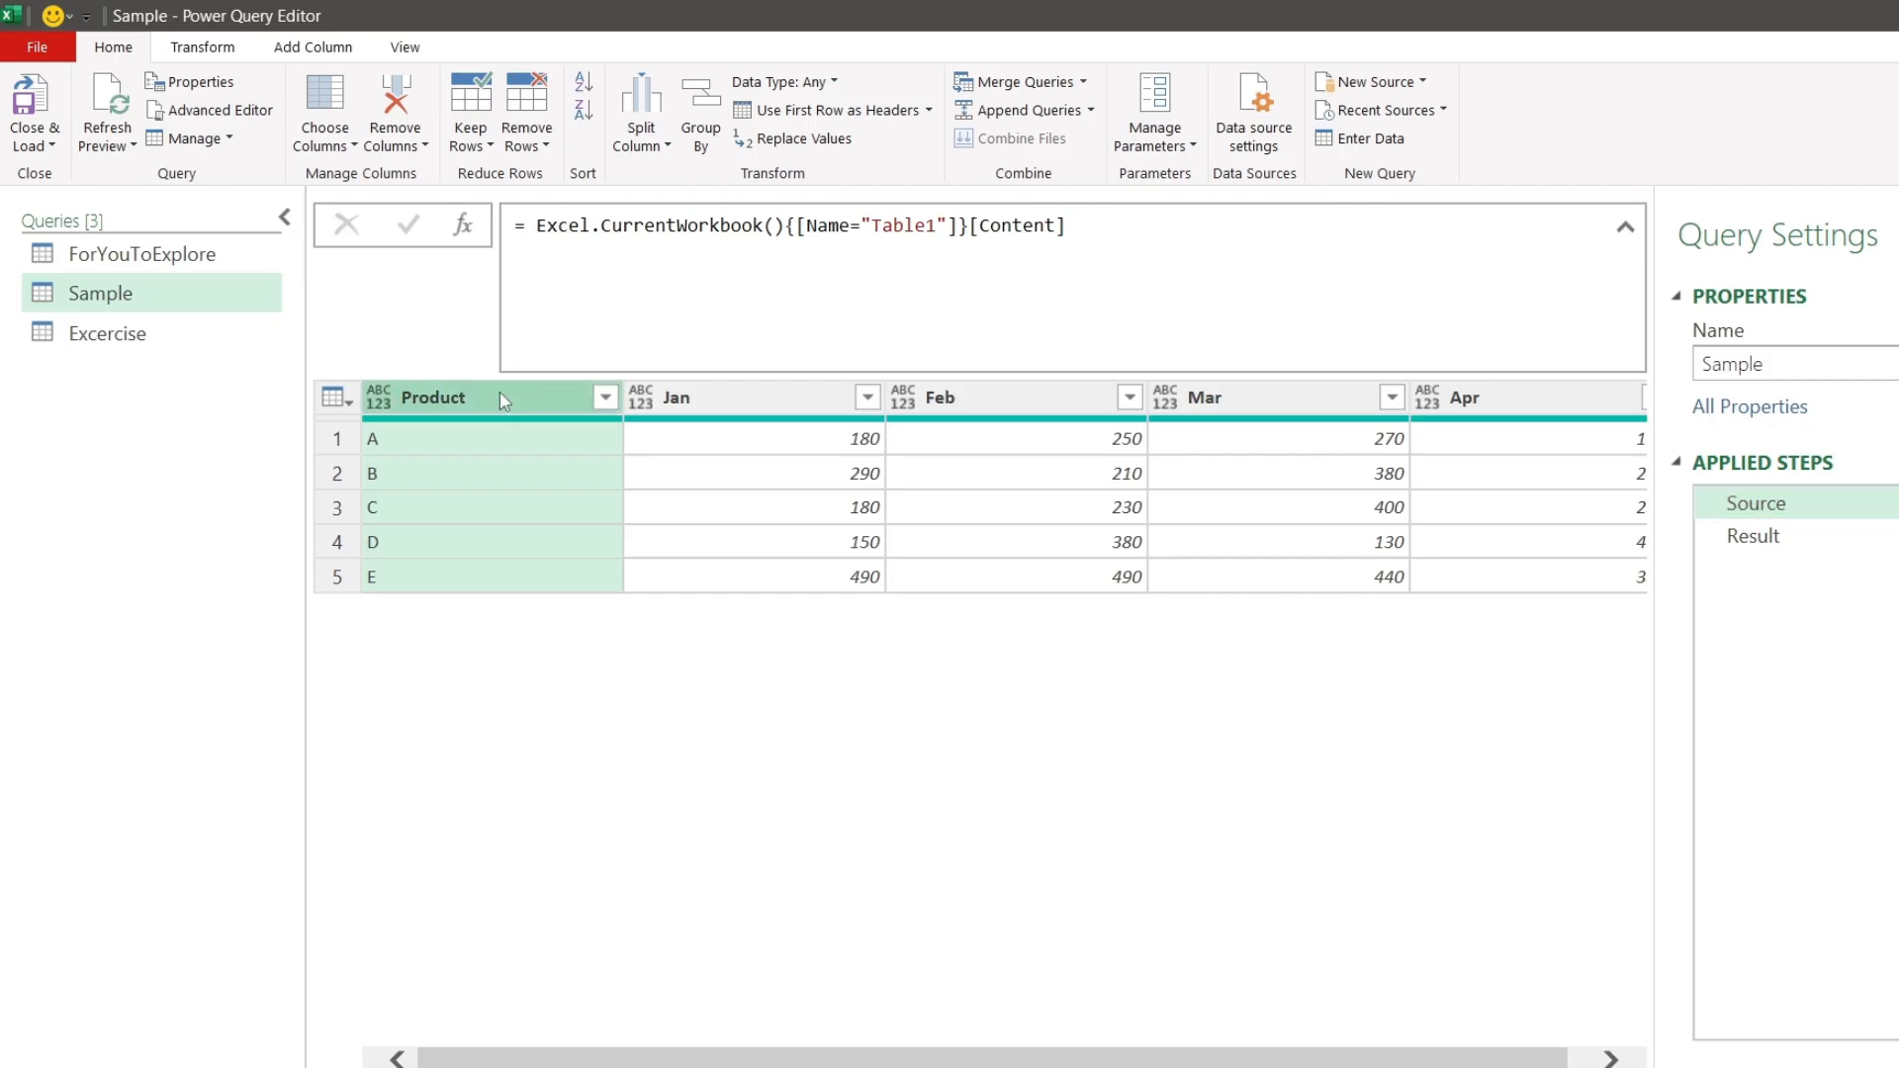
left_click(767, 394)
left_click(1002, 388)
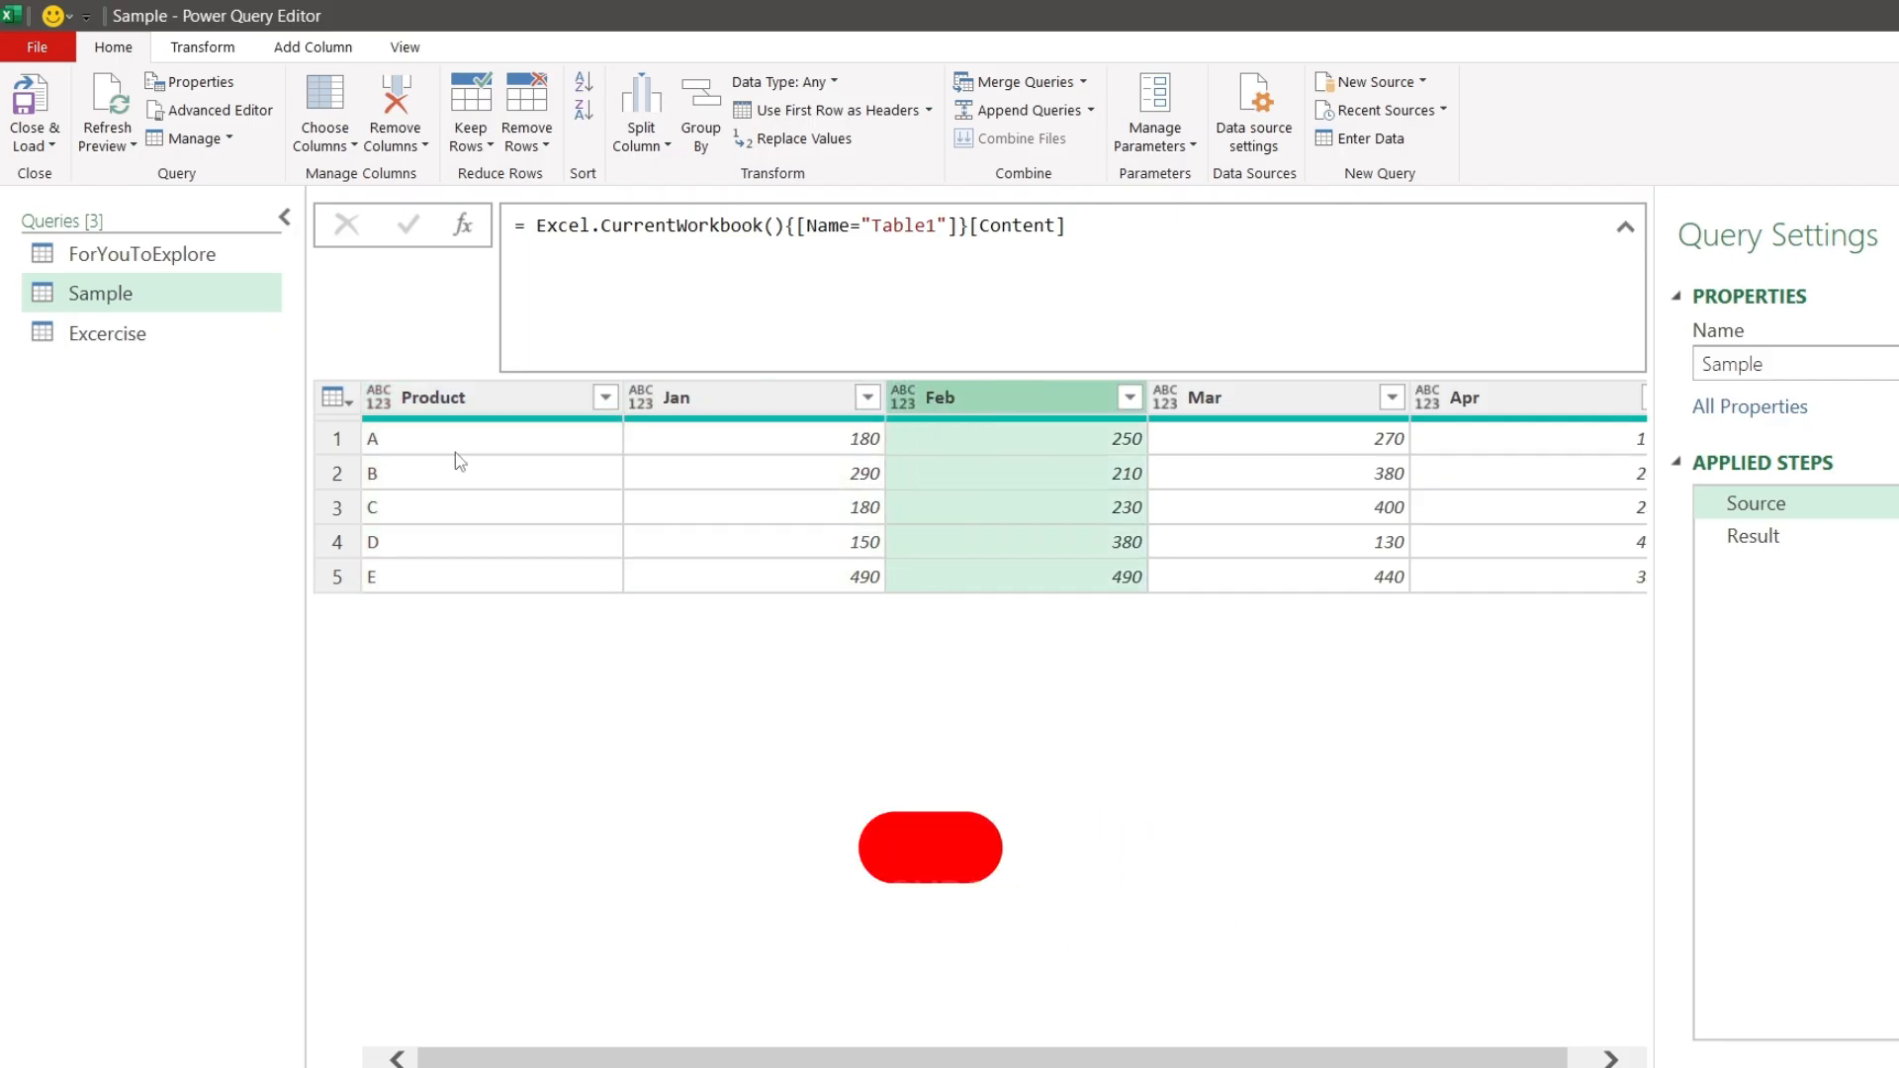
left_click(333, 439)
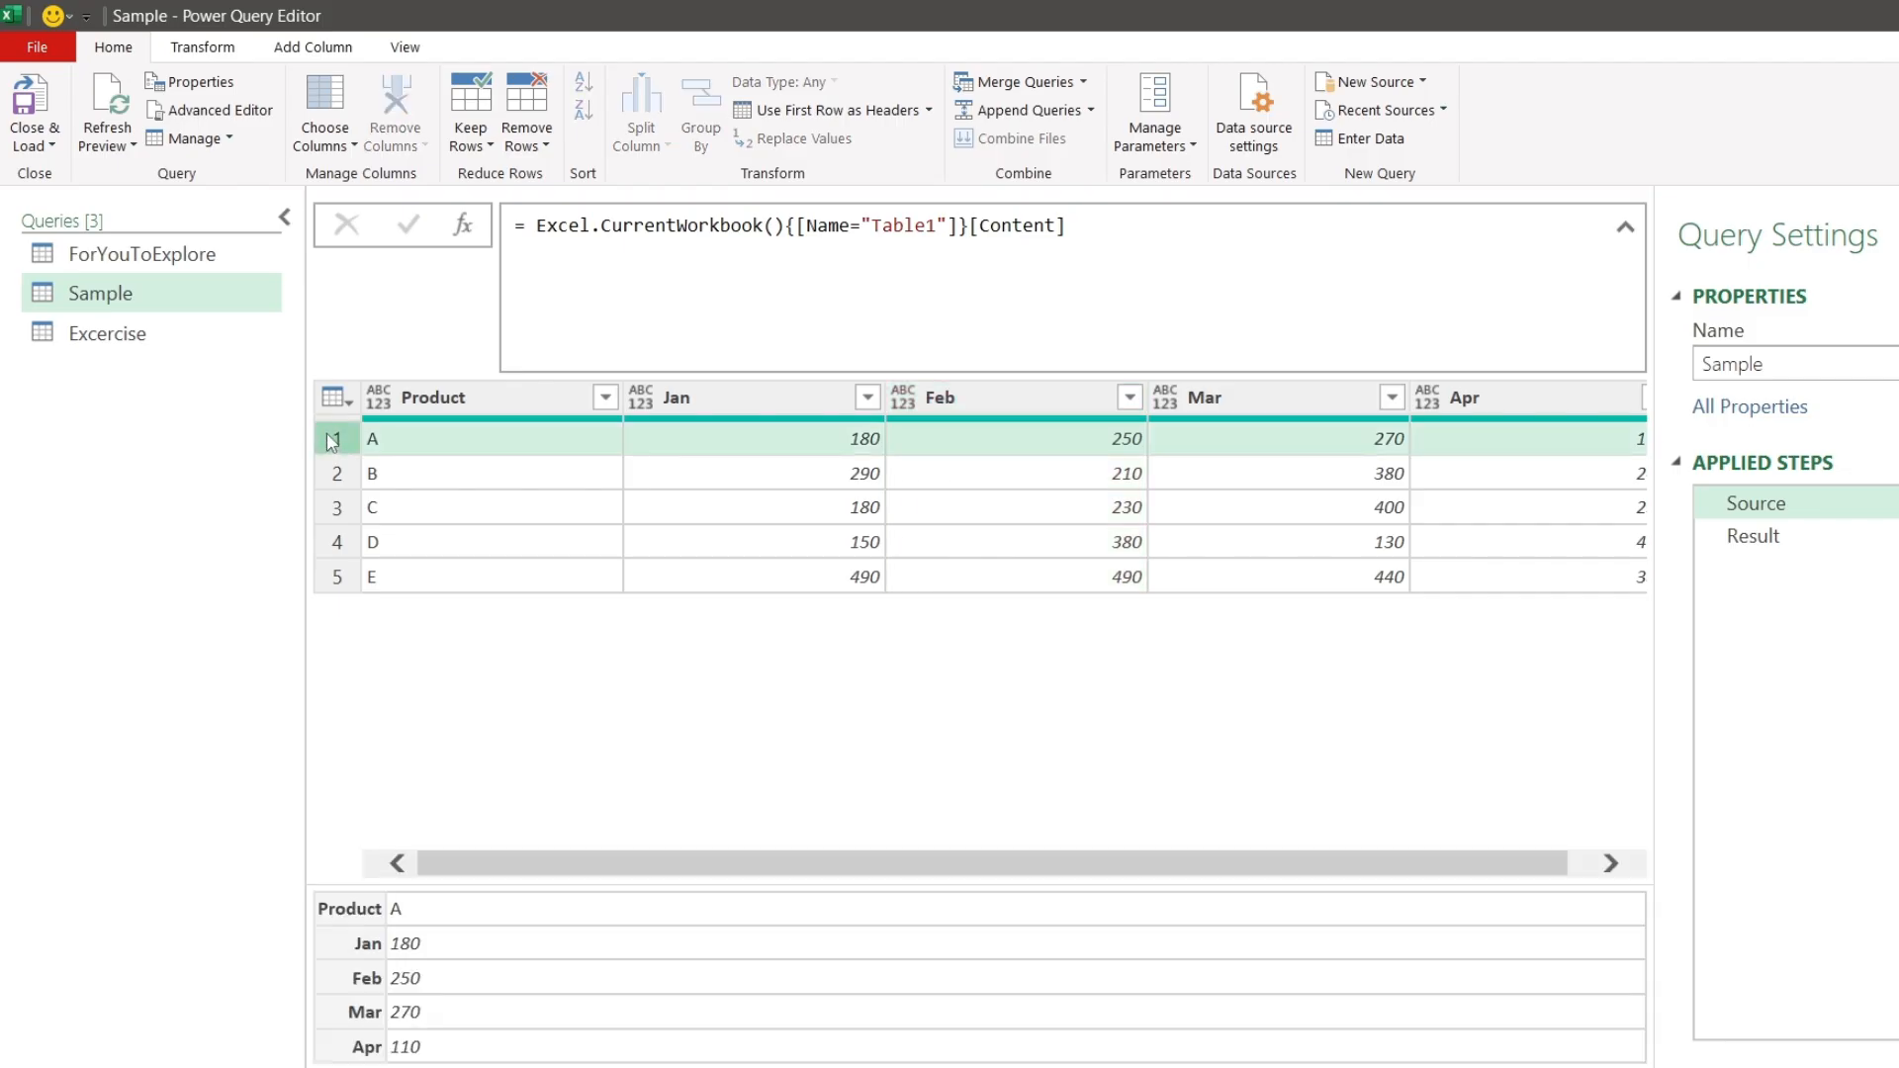
left_click(759, 397)
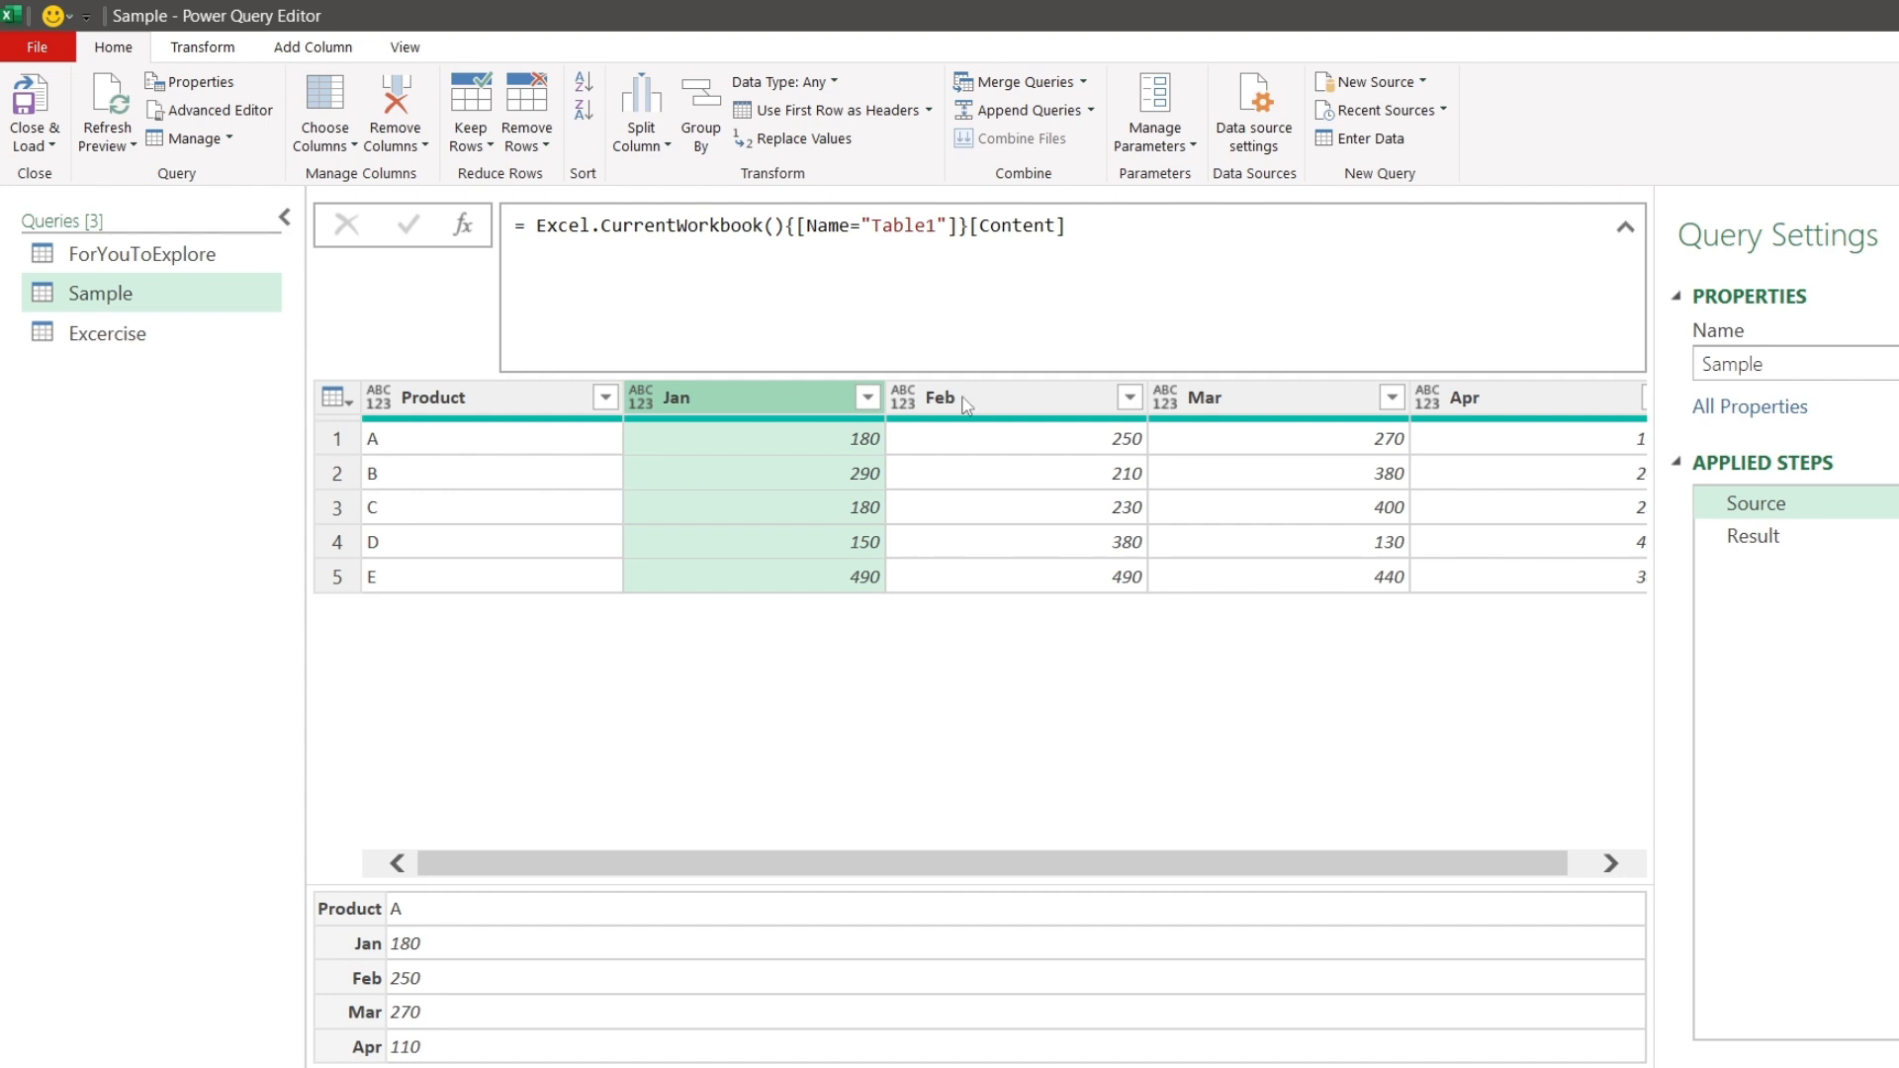
left_click(999, 397)
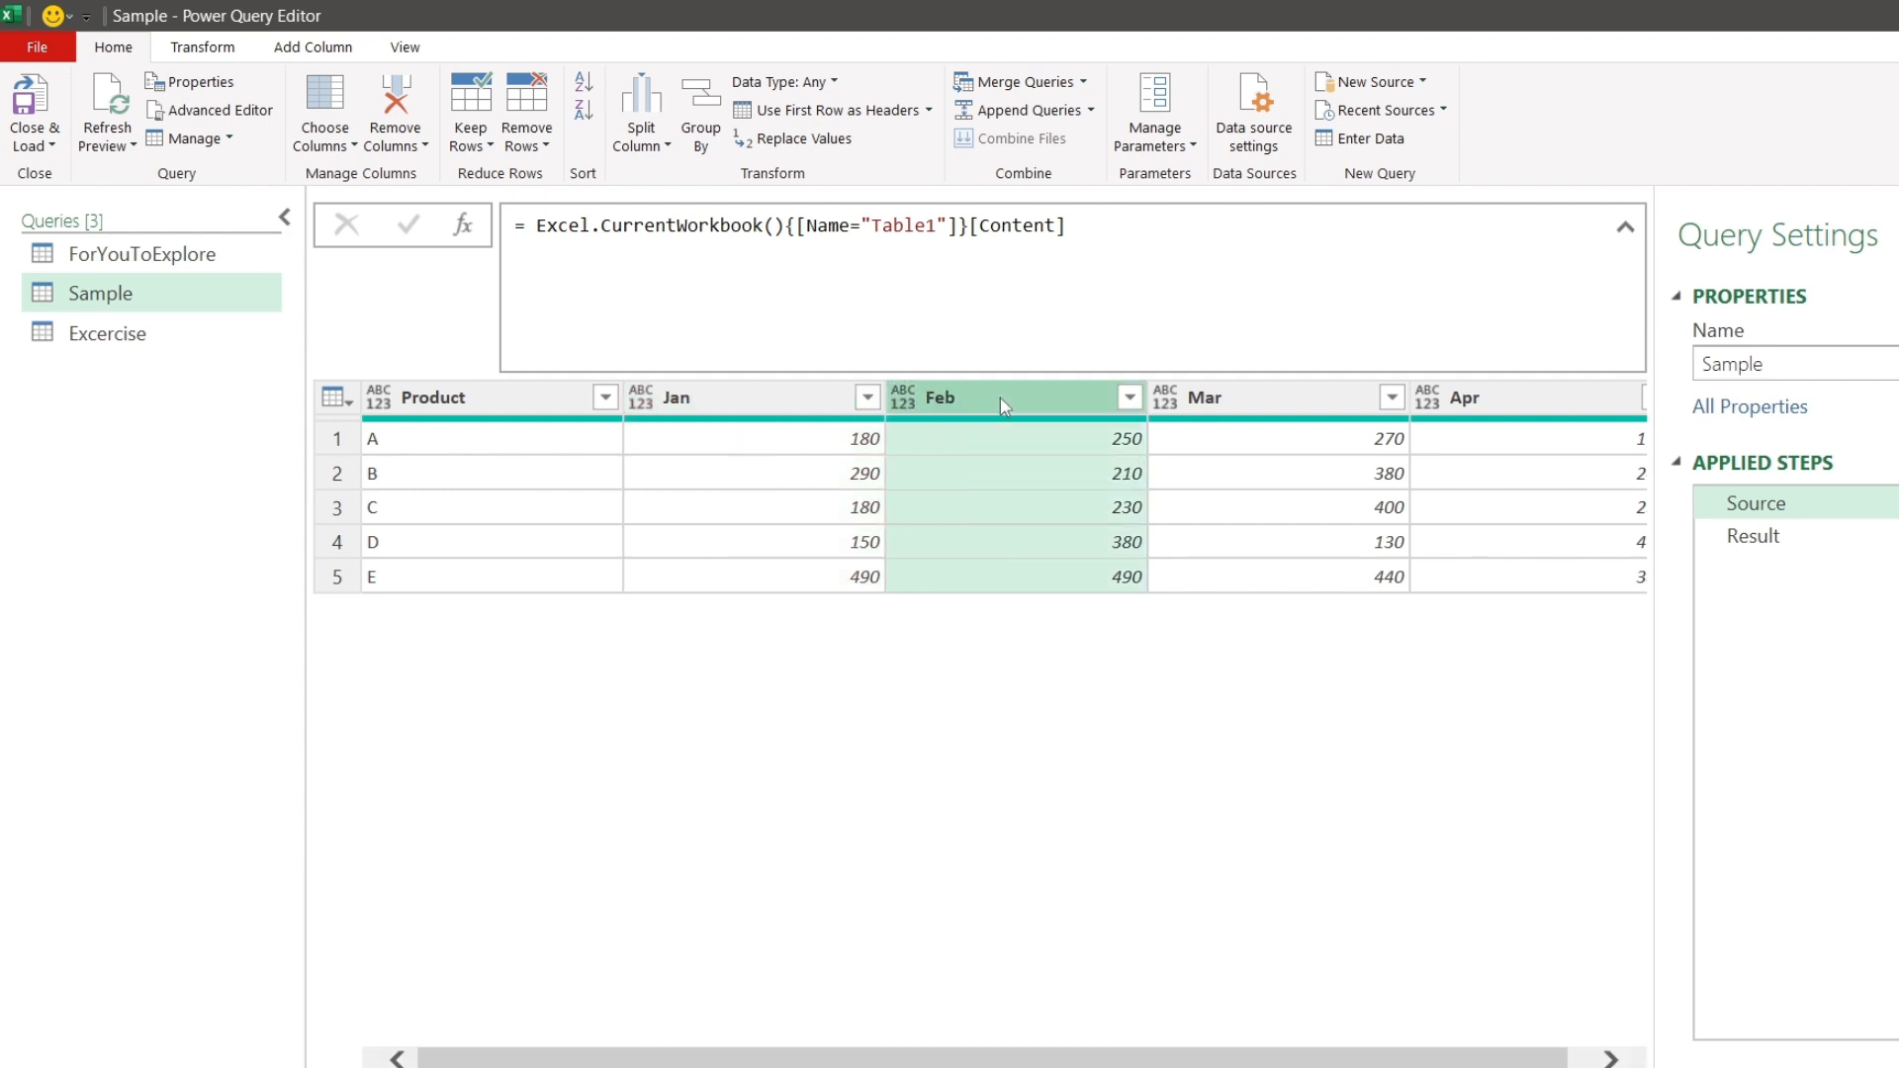
Step: View the Sample query's Result step and look across its added percentage columns
left_click(1716, 535)
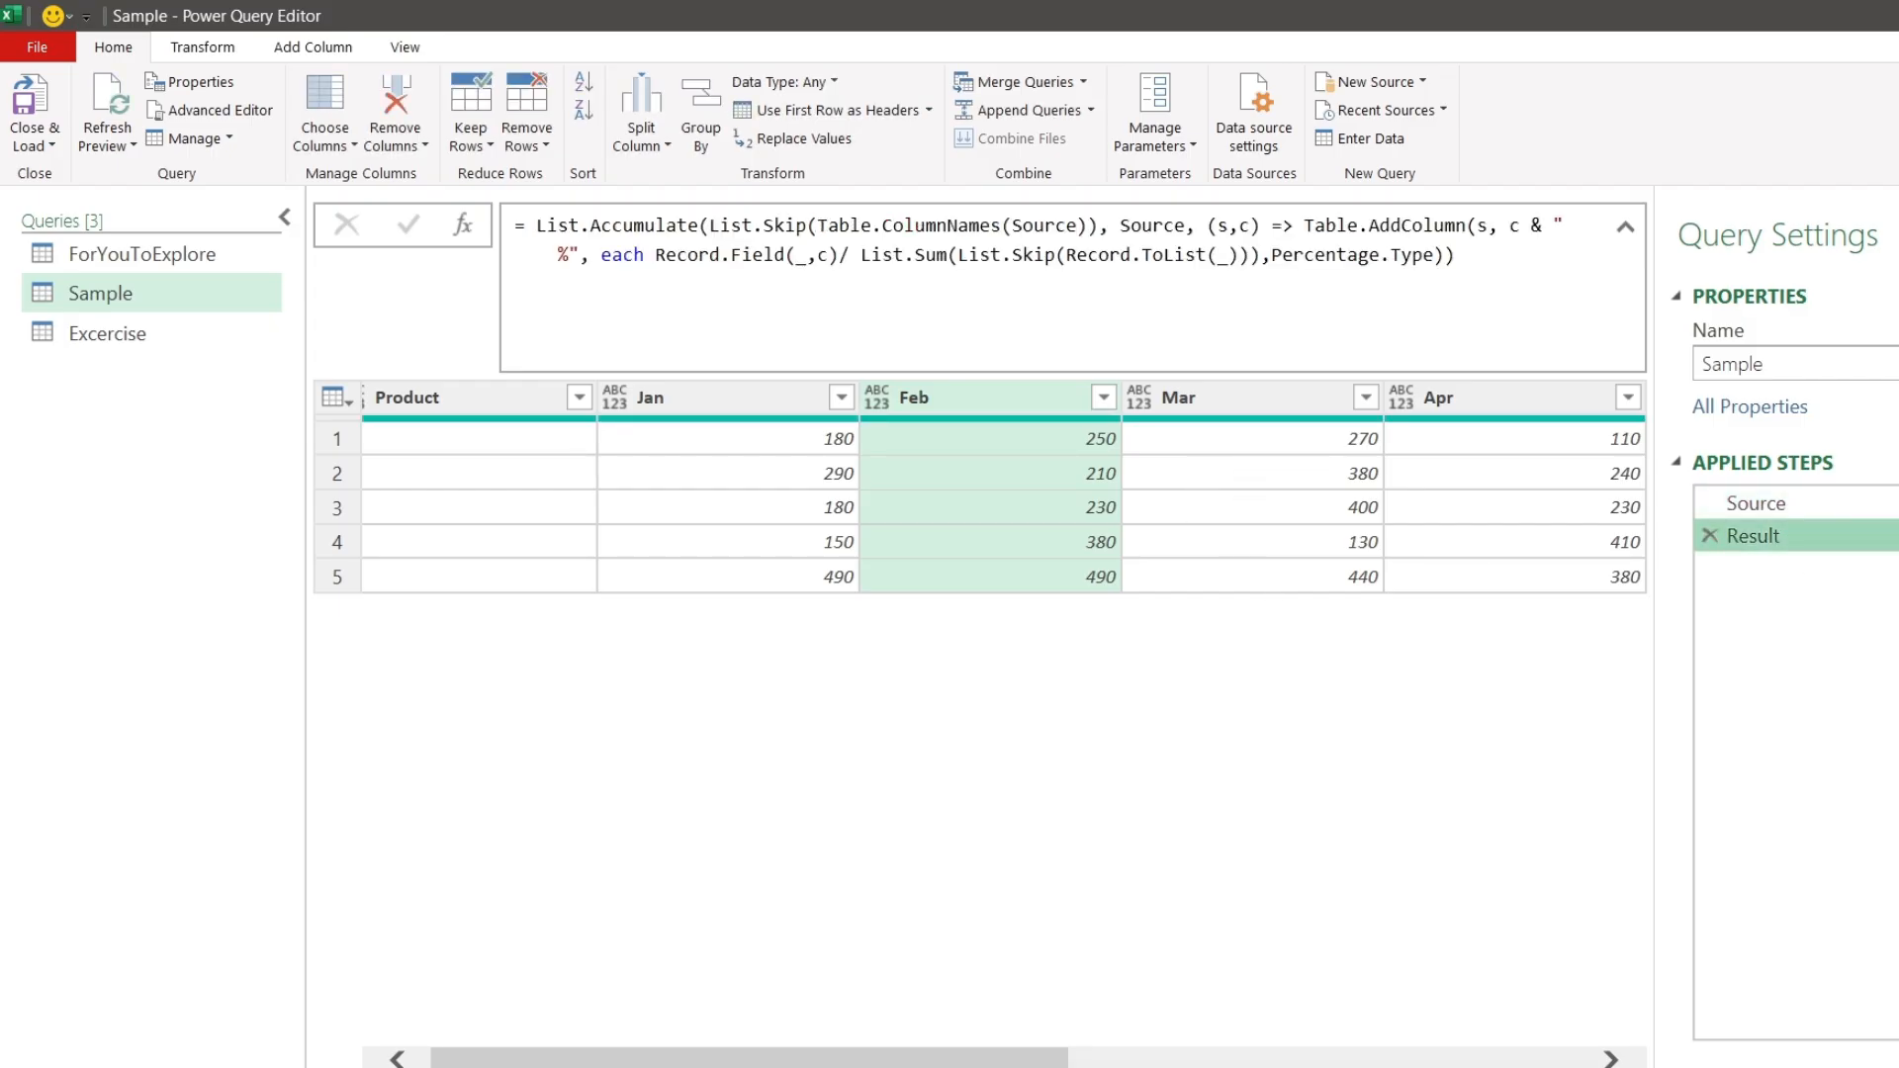
left_click(1141, 396)
left_click(1381, 397)
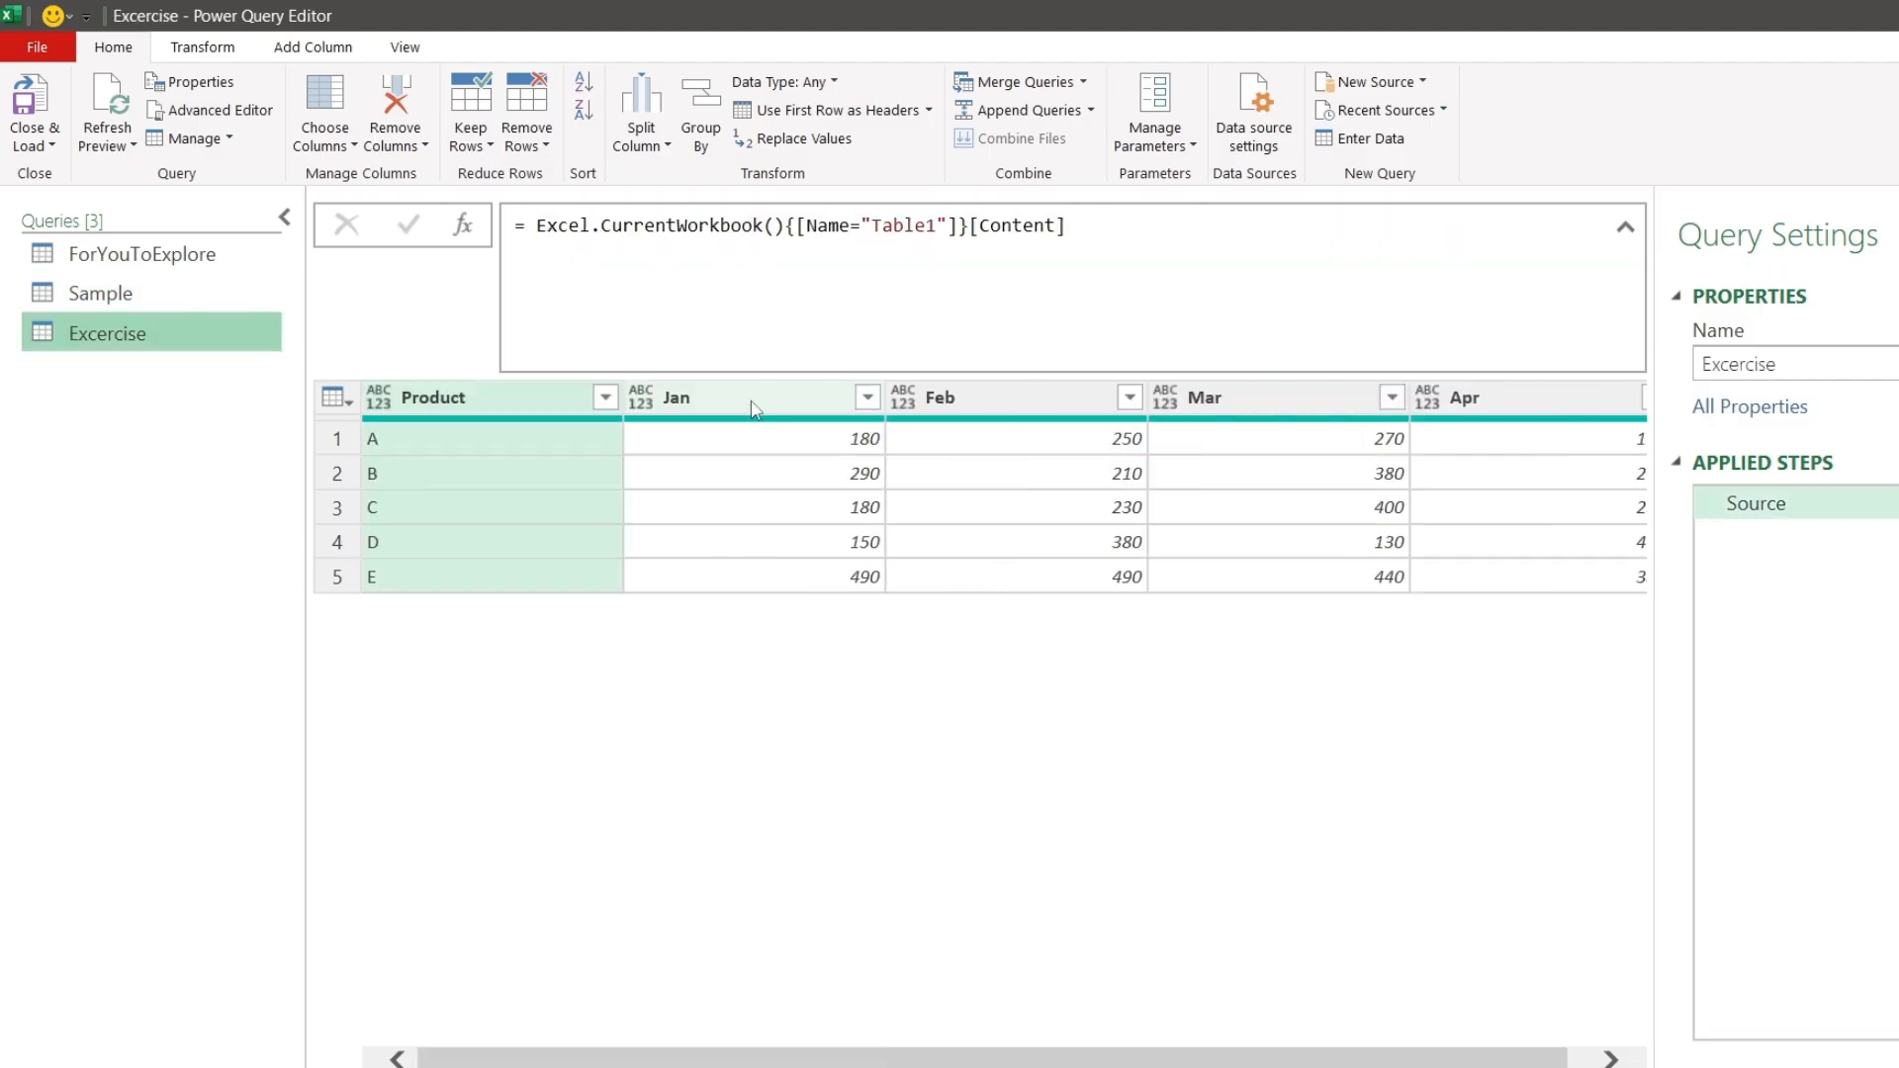
Step: Look over the Jan, Feb and Mar columns in the Excercise query's source table
left_click(756, 405)
left_click(999, 398)
left_click(1248, 400)
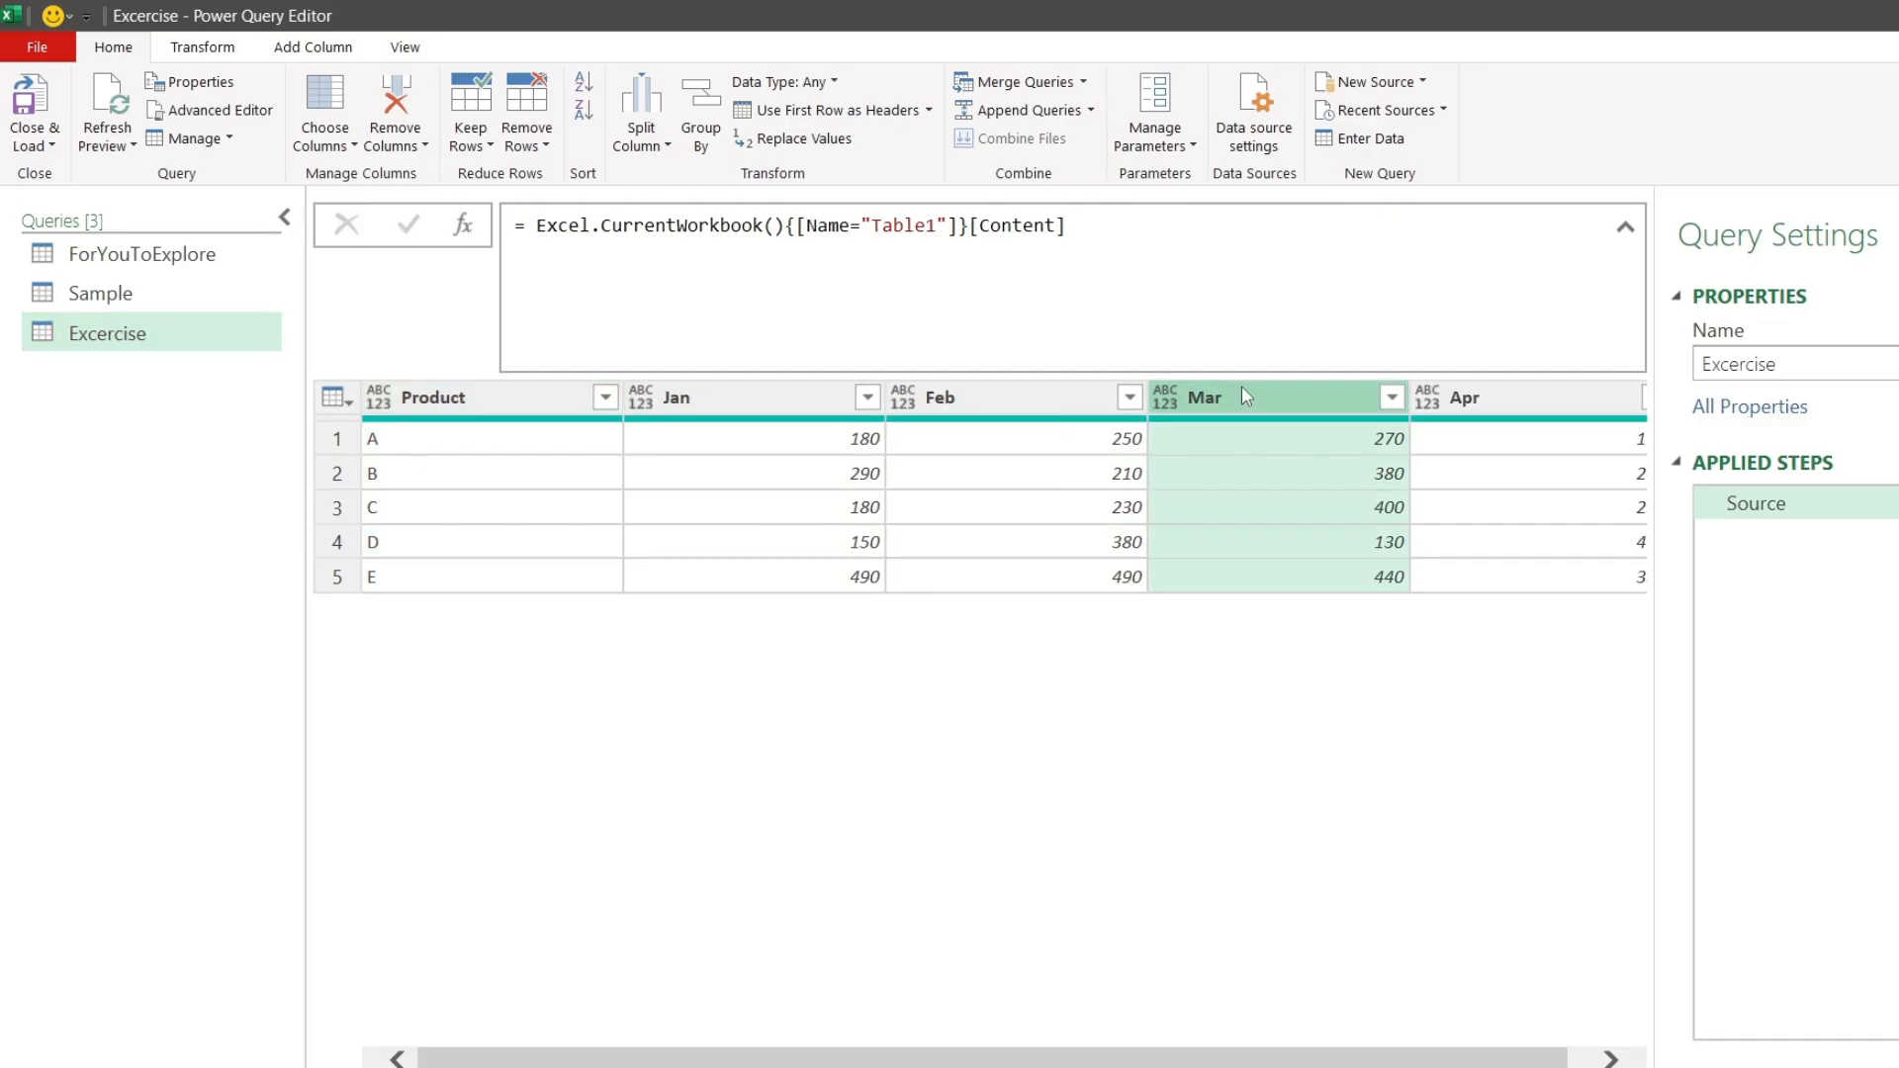
Step: Add a custom step to the Excercise query with the formula = Table.ColumnNames(Source)
left_click(463, 224)
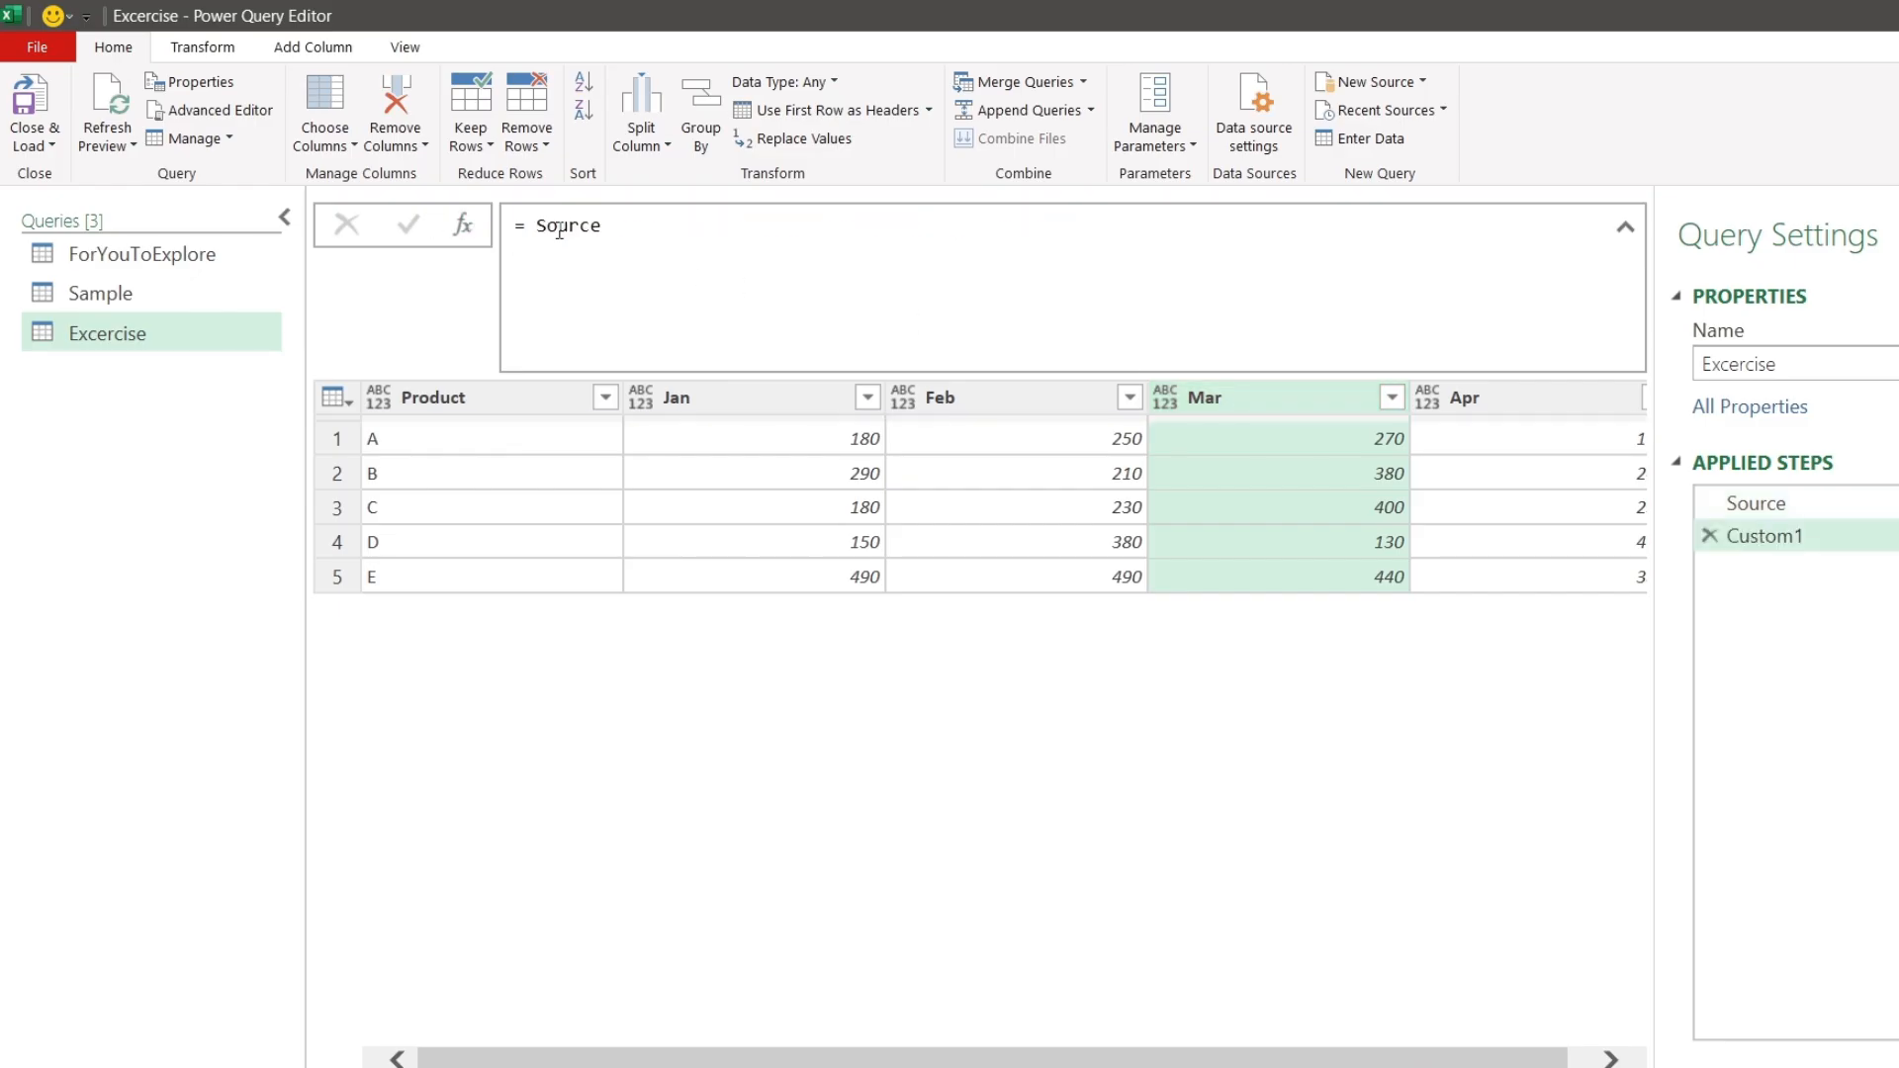
left_click(521, 227)
type("tblcol")
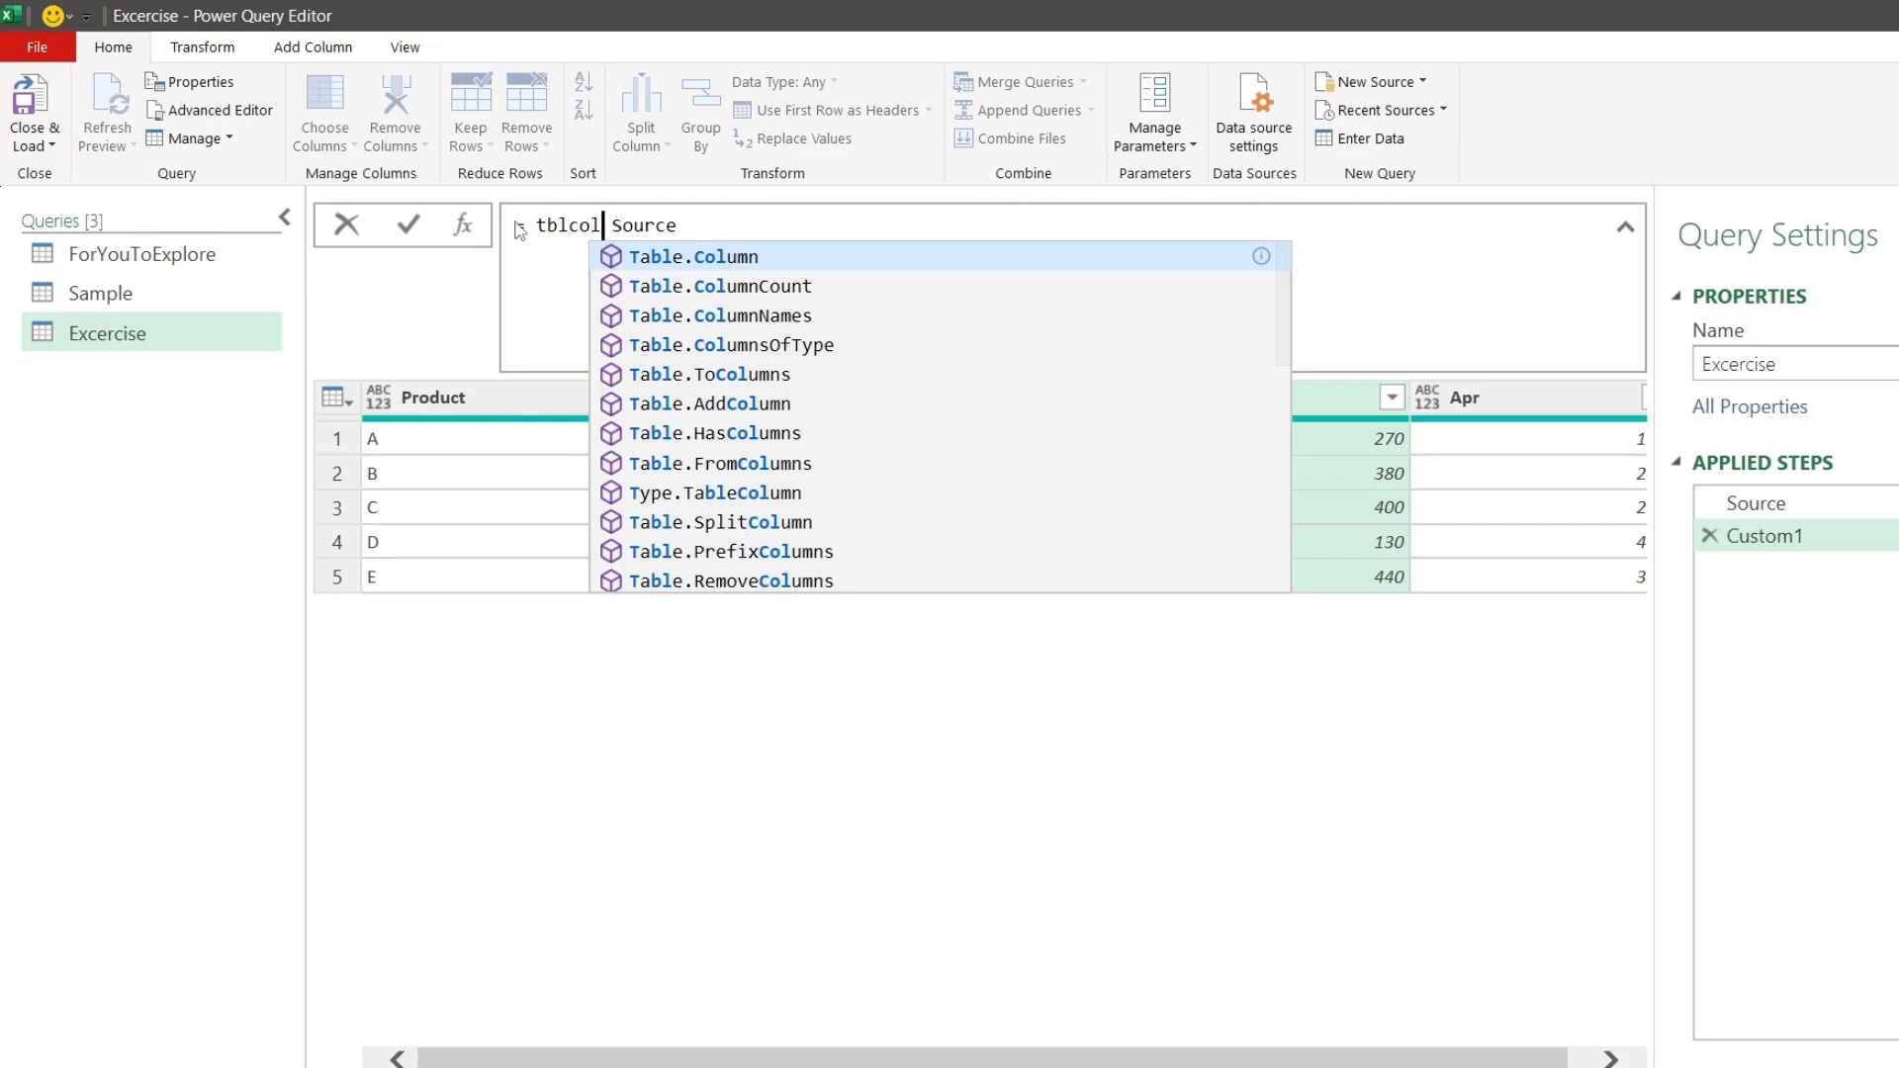
key("Down")
key("Down")
key("Tab")
type("(")
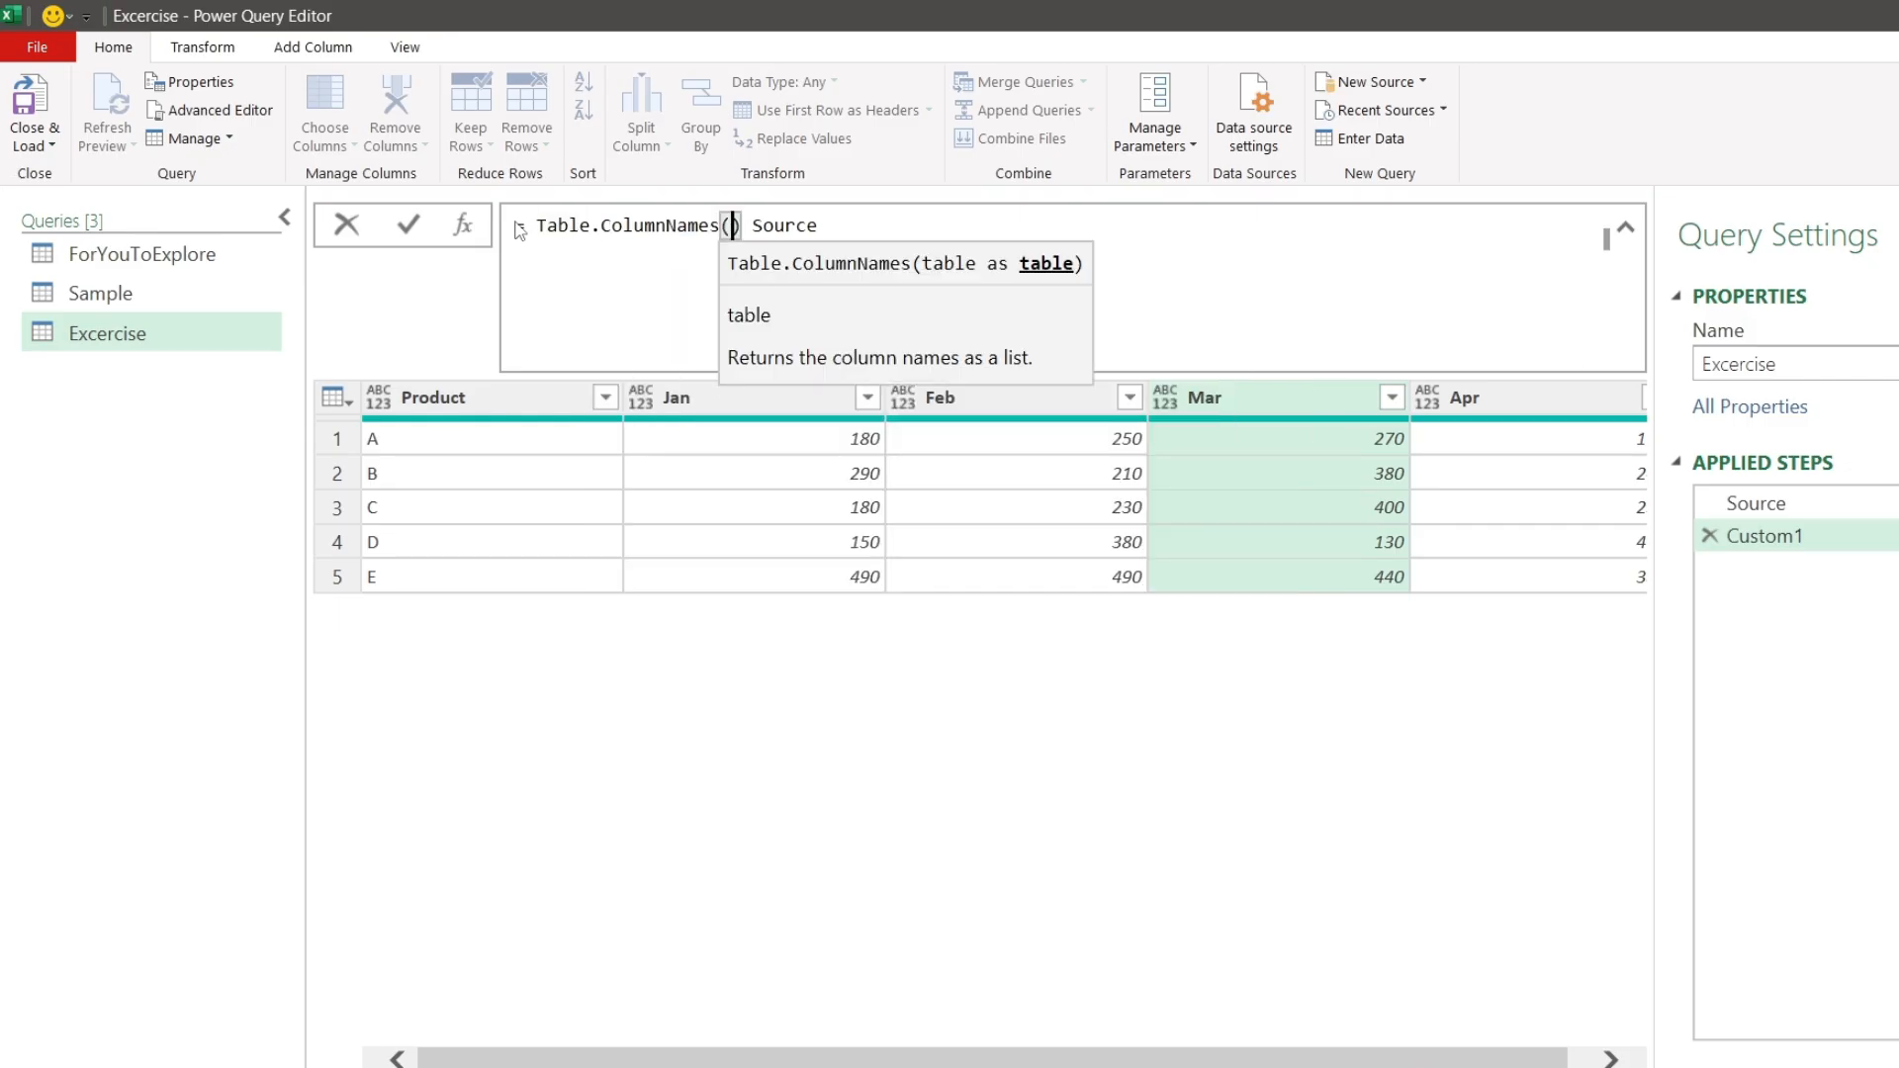
key("Delete")
key("Delete")
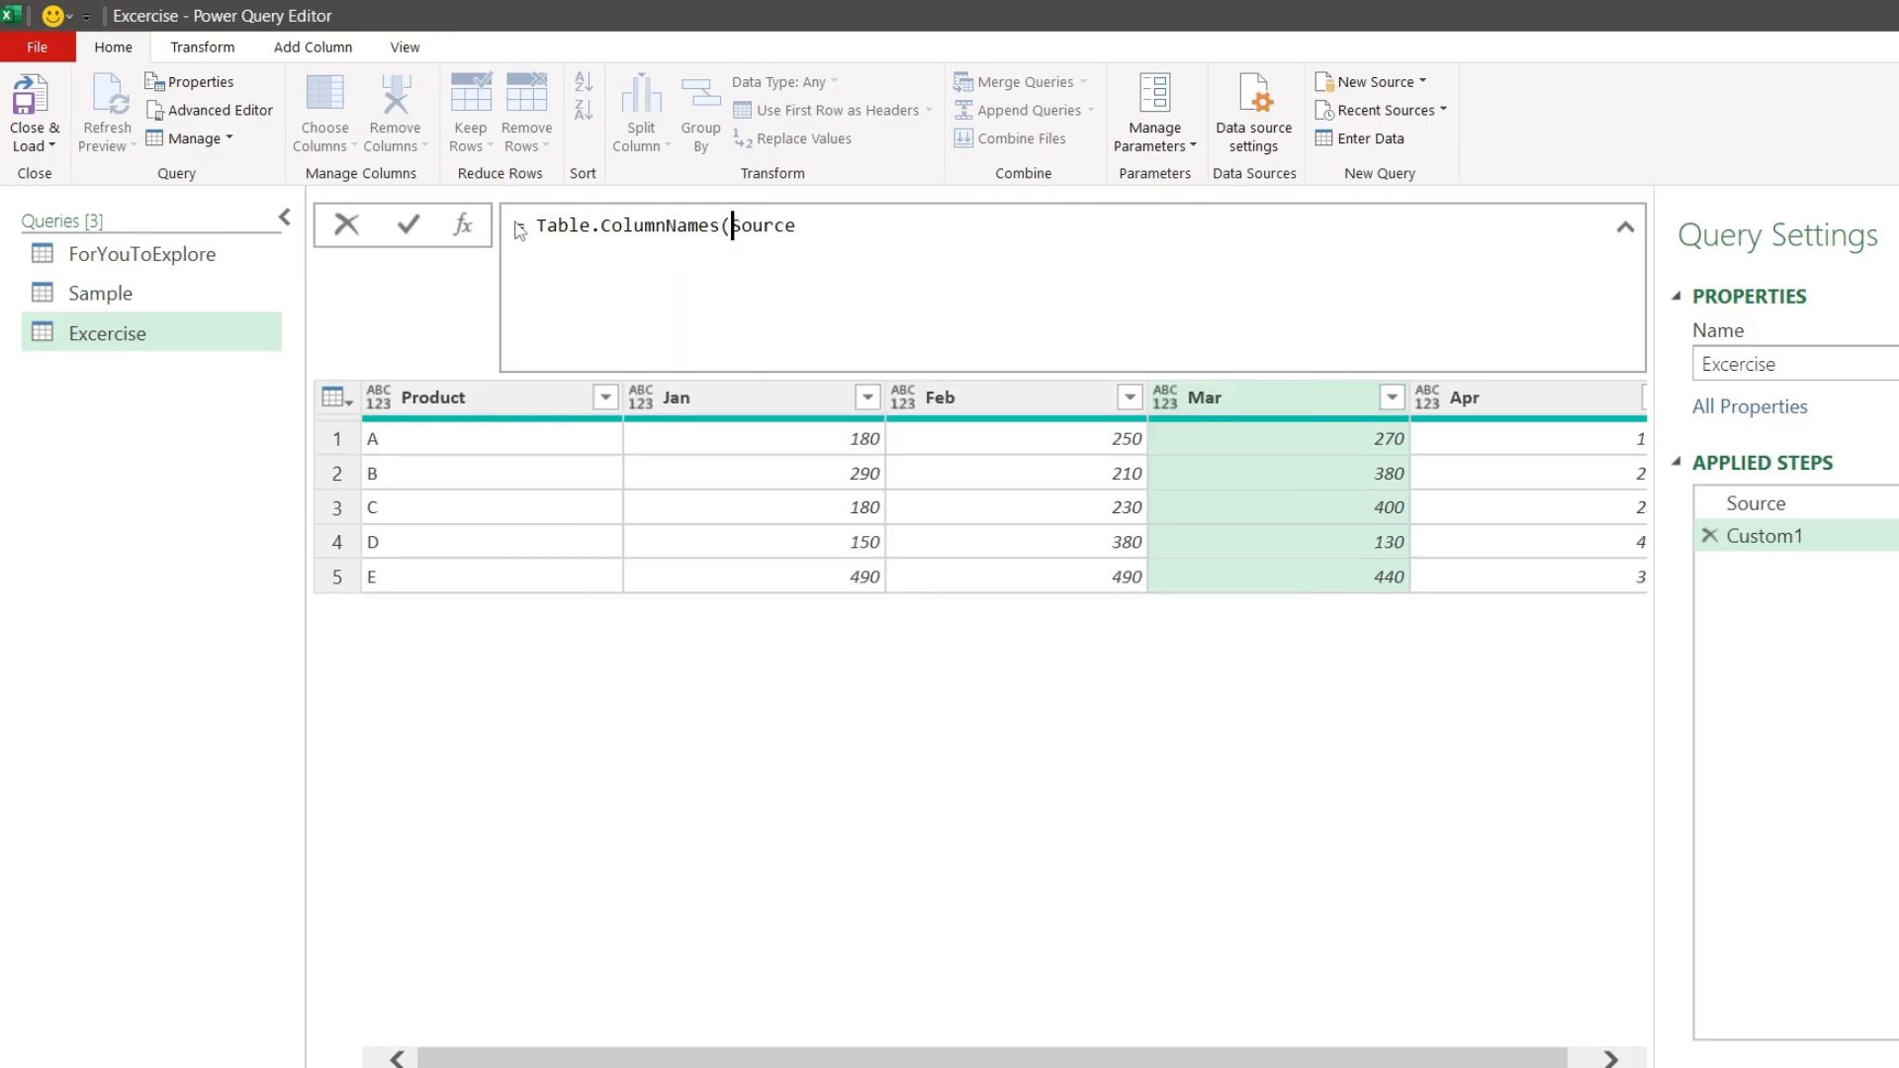
key("End")
type(")")
left_click(409, 225)
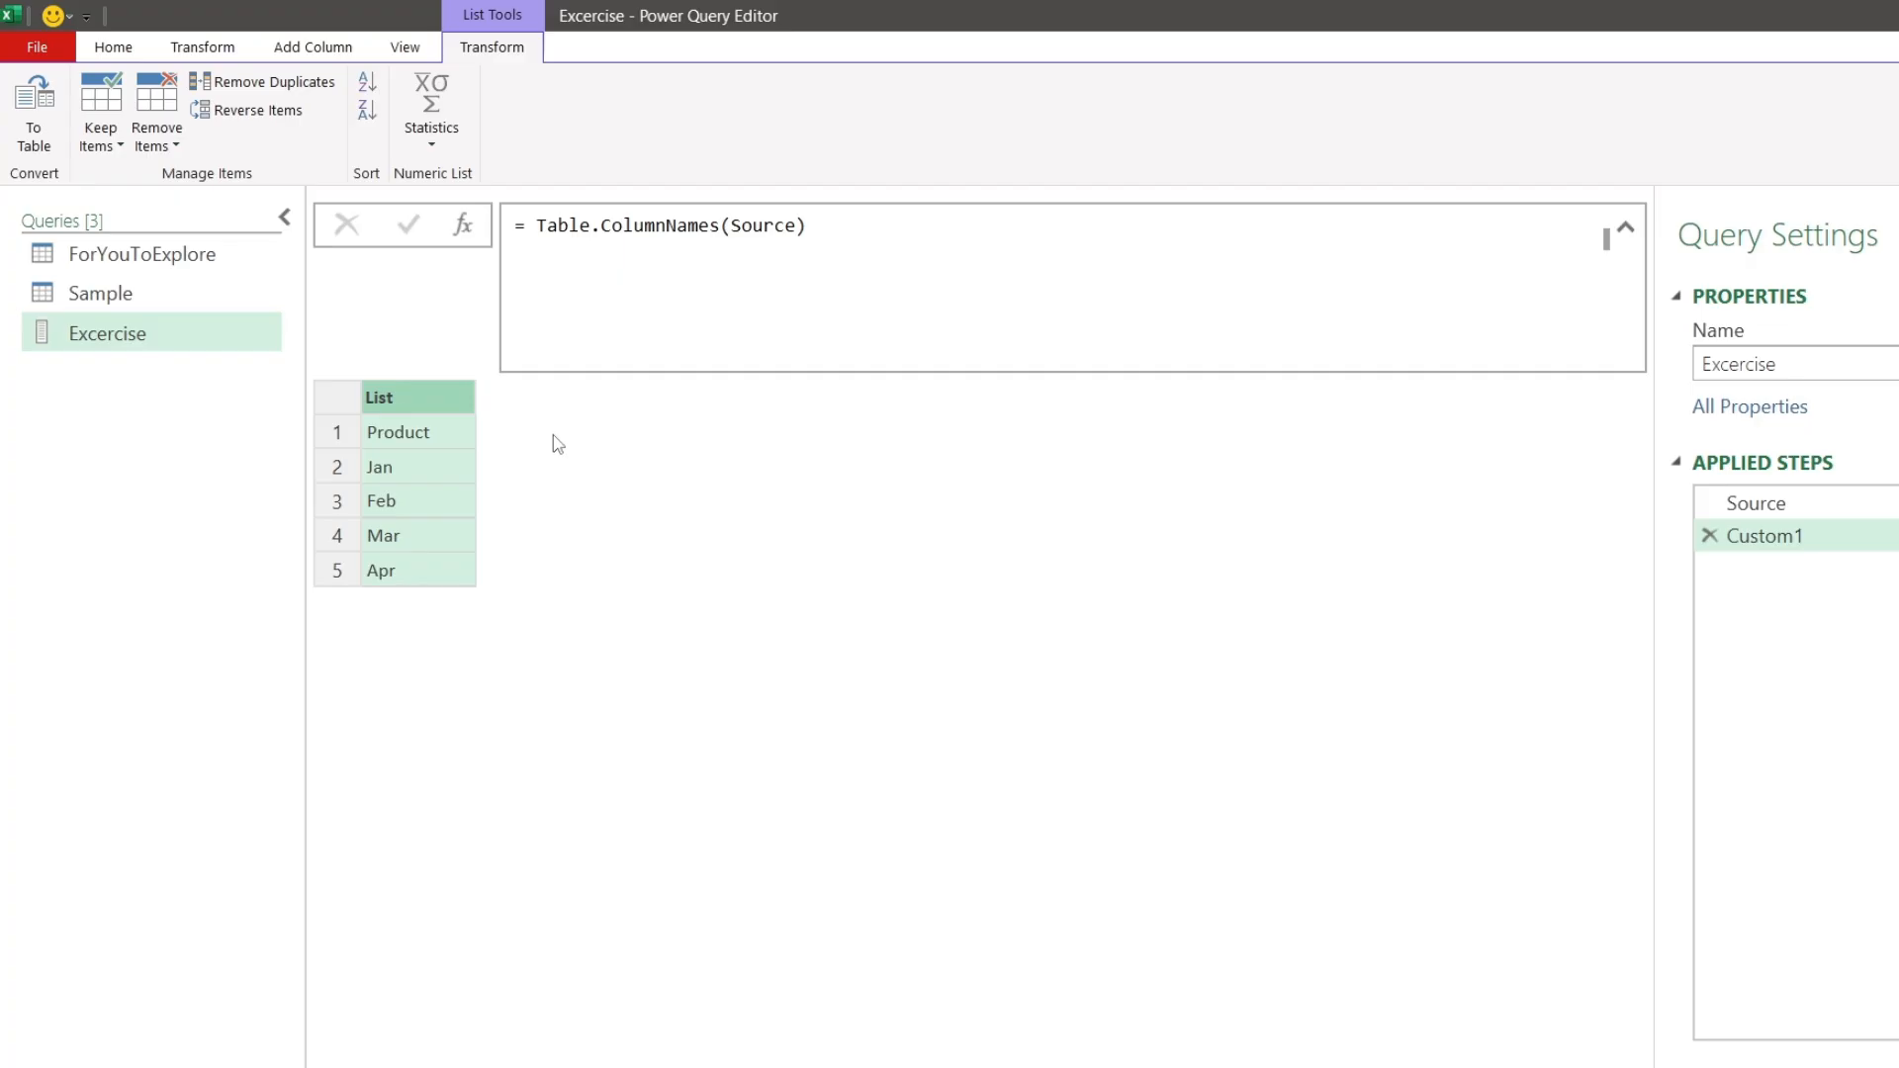
Step: Inspect the month entries and the Product entry in the list of column names
left_click(447, 477)
left_click(454, 504)
left_click(458, 532)
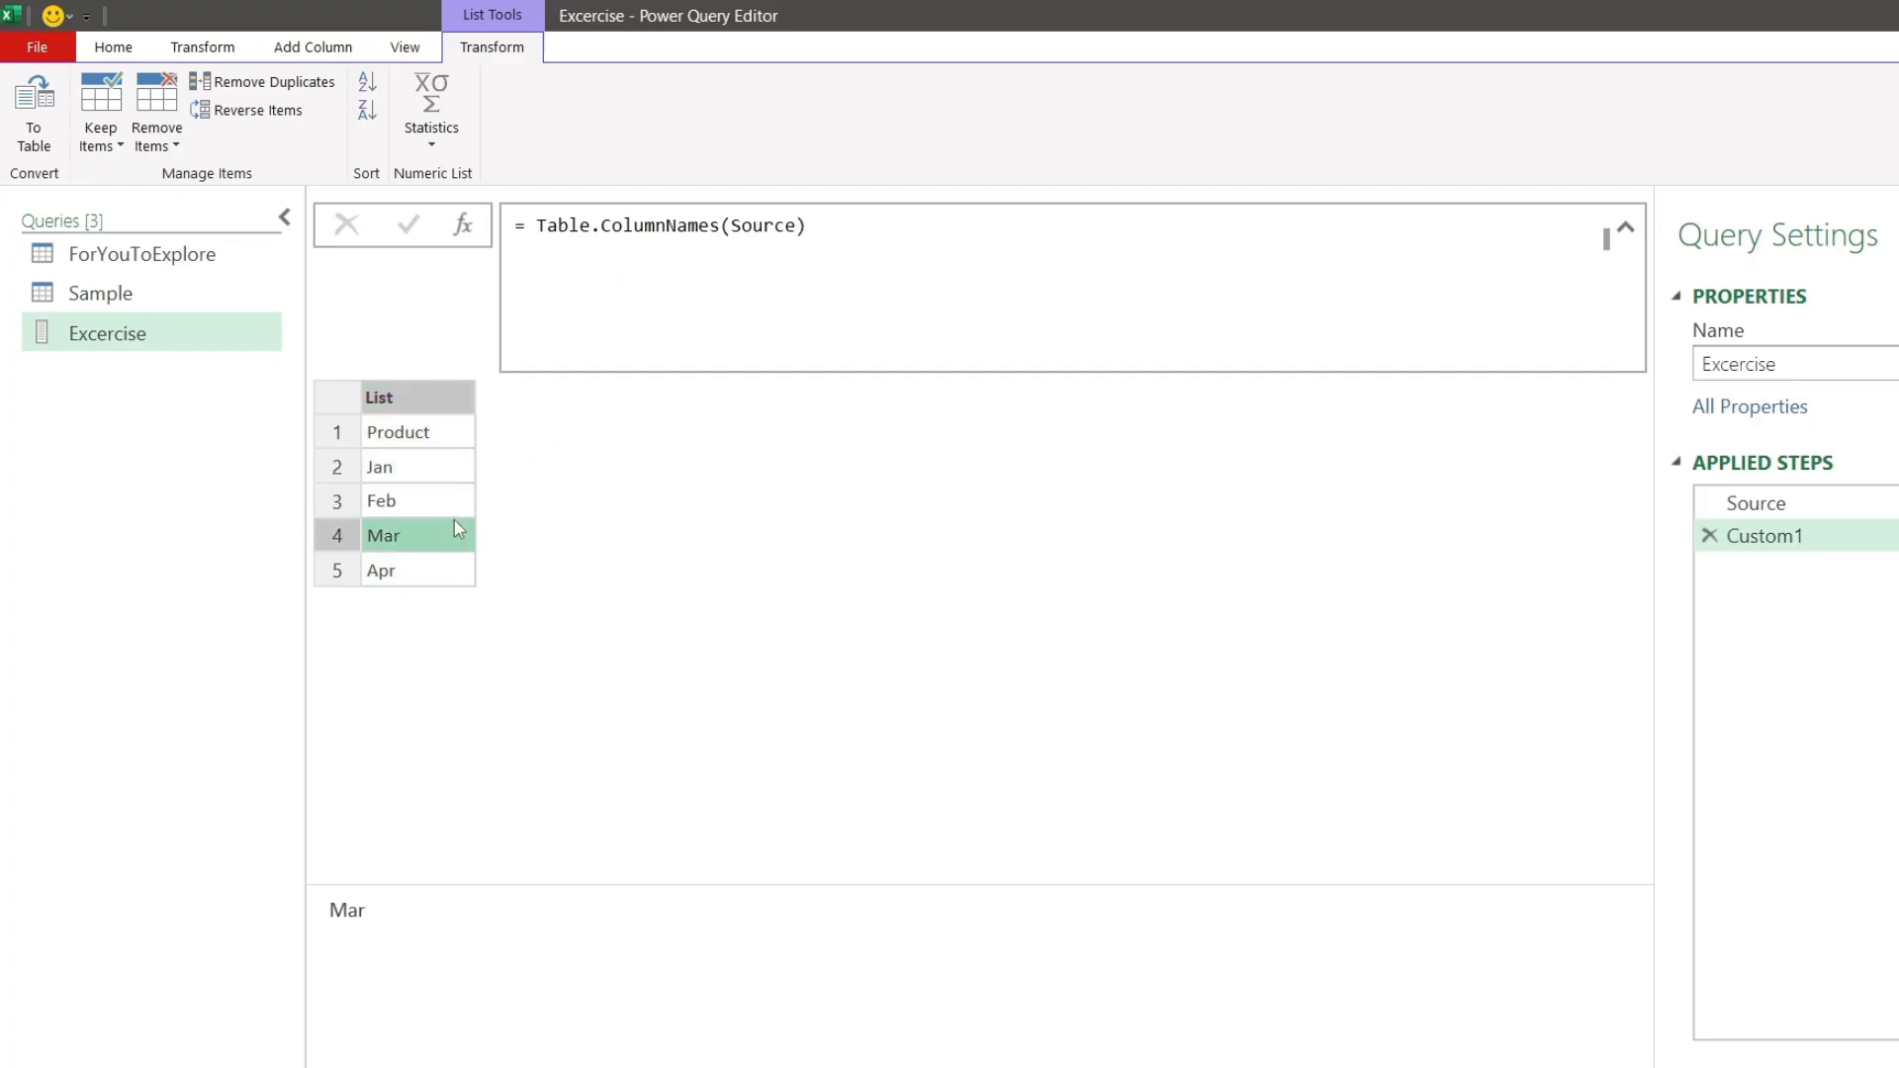
left_click(460, 442)
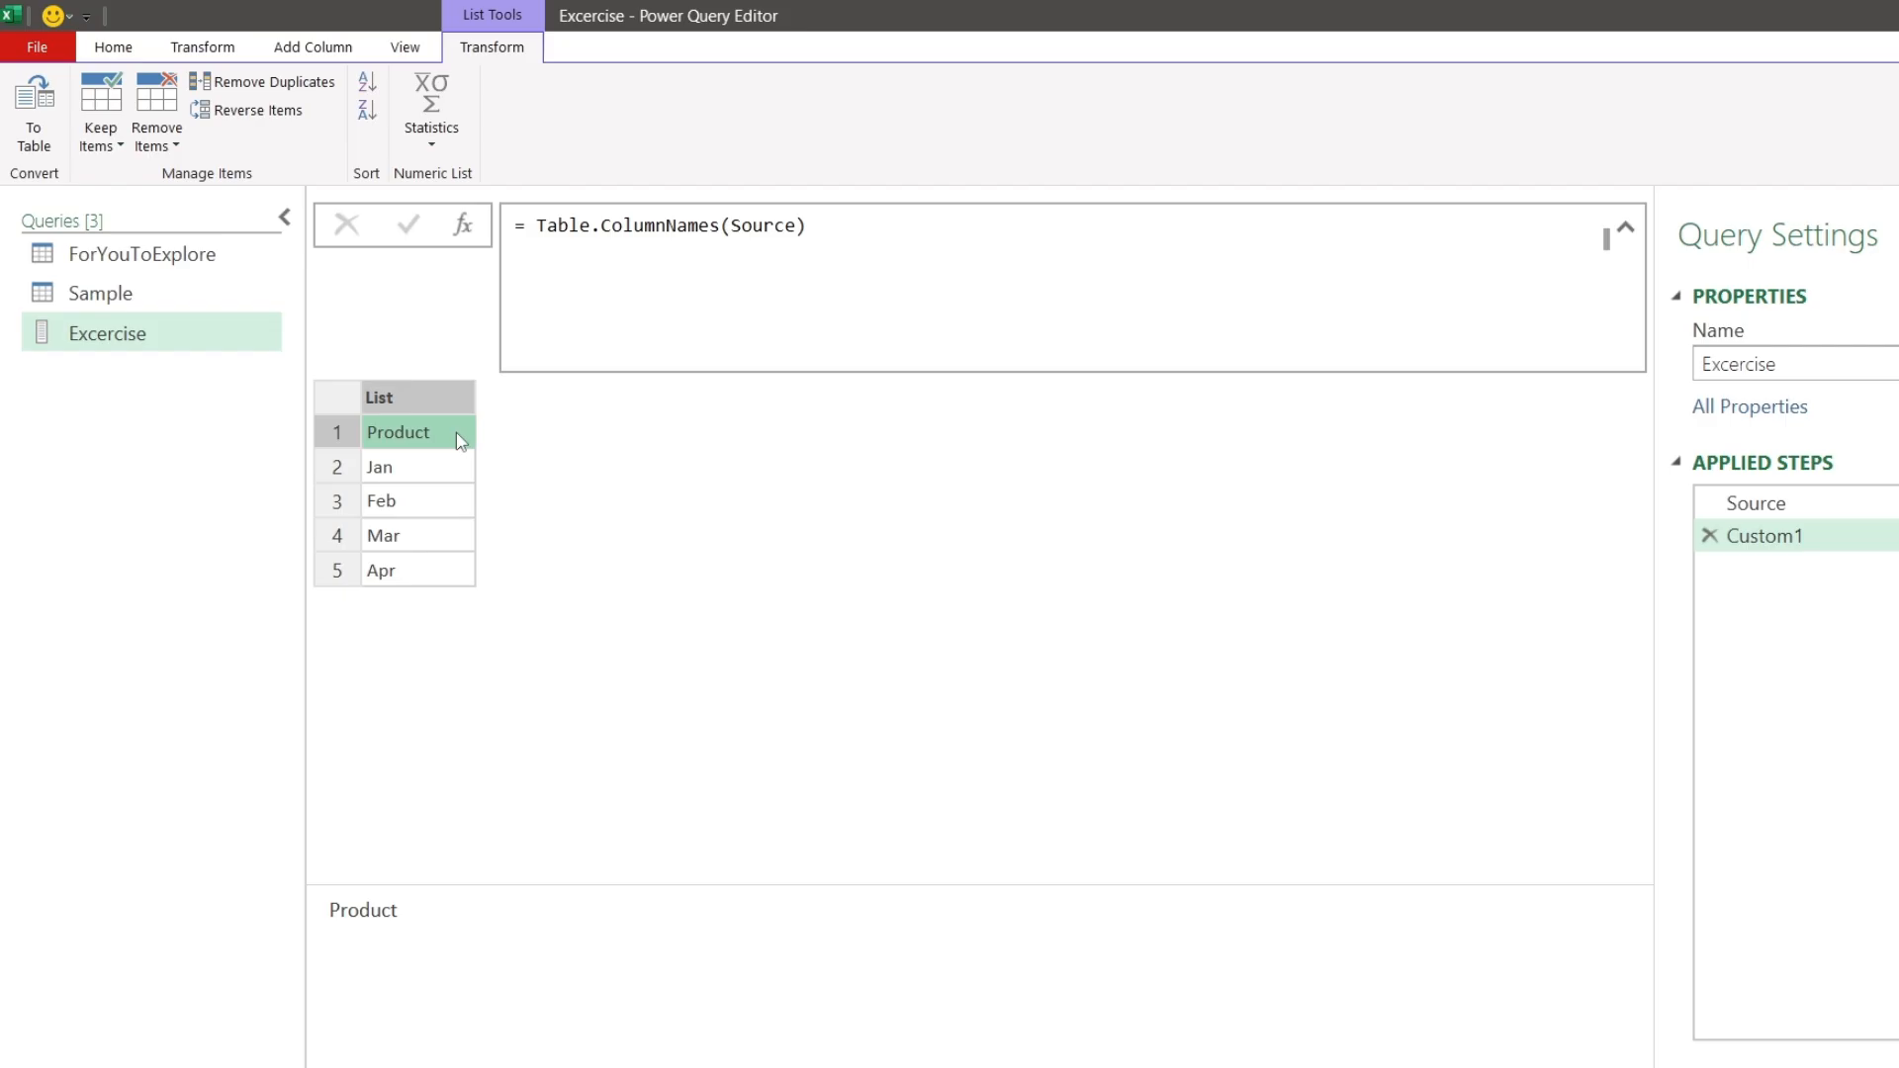
Step: Wrap the custom step's formula in List.Skip so it reads = List.Skip(Table.ColumnNames(Source))
left_click(527, 227)
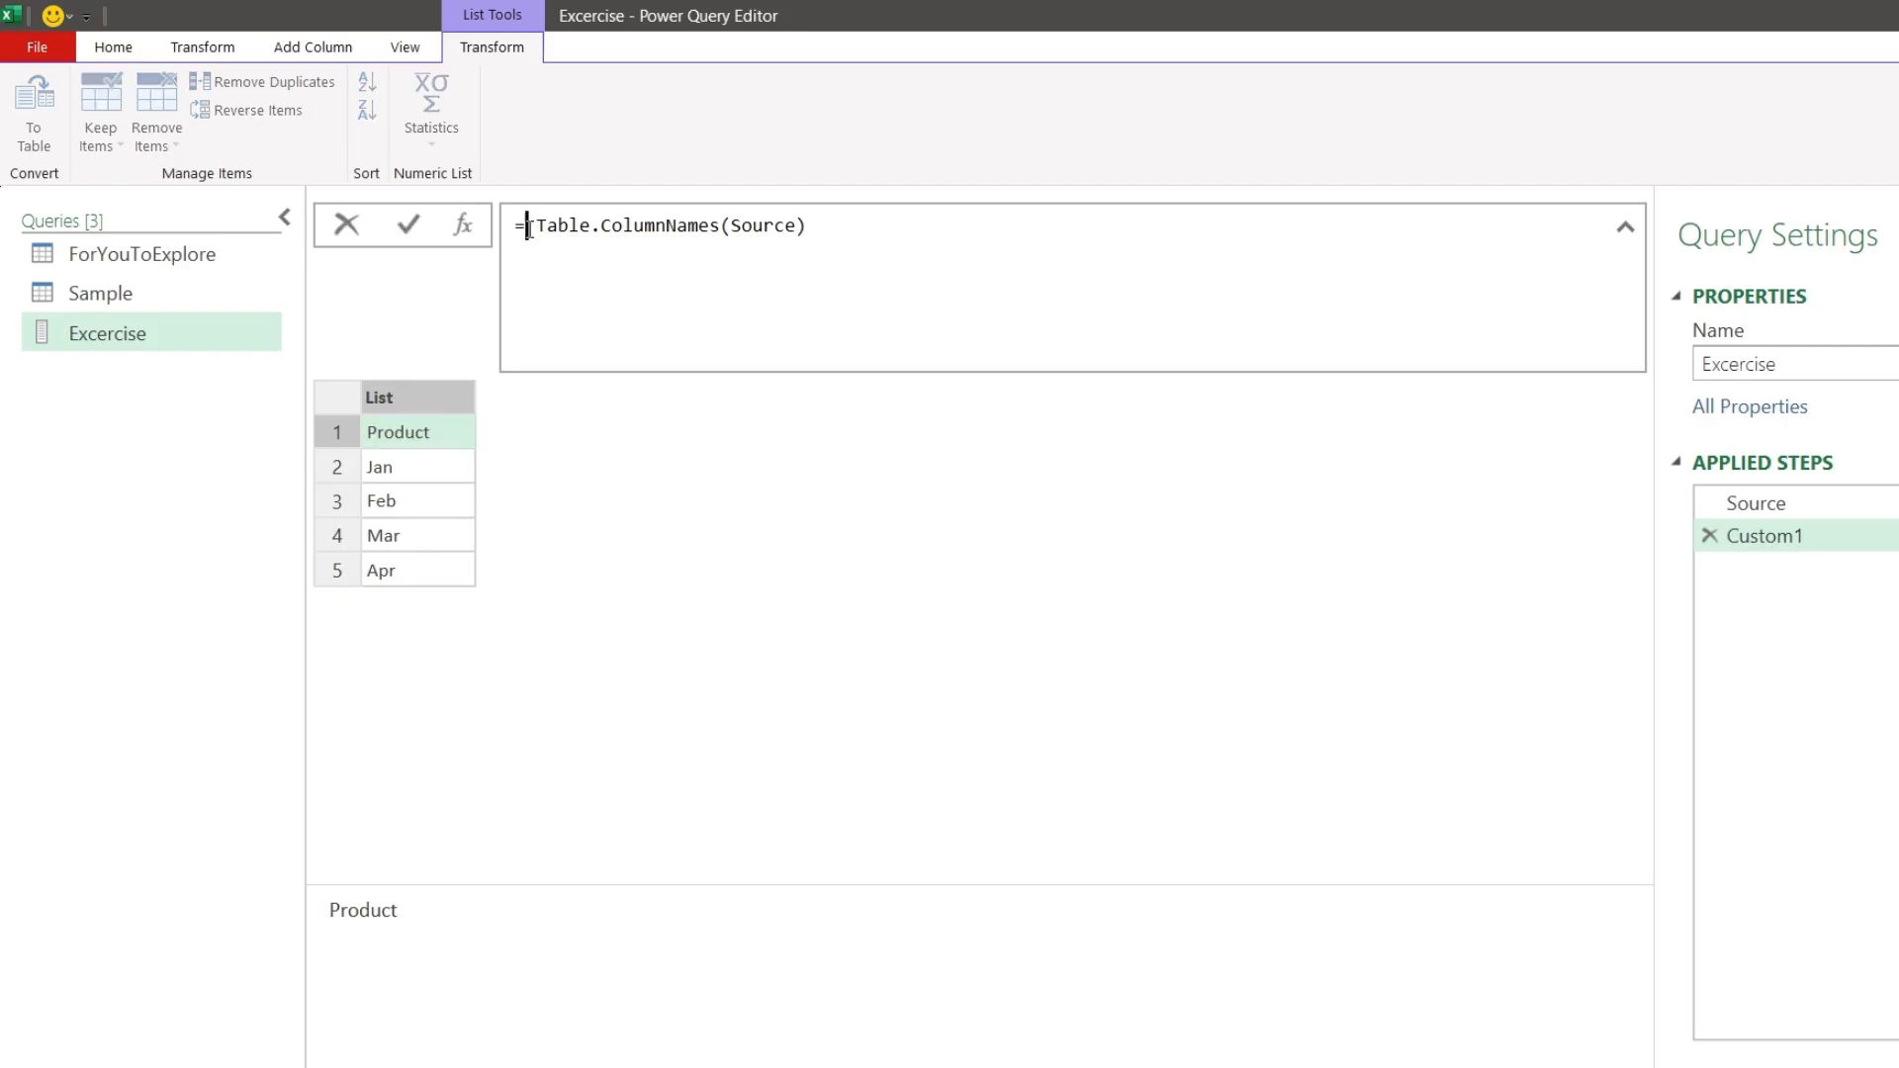
type("List.Skip")
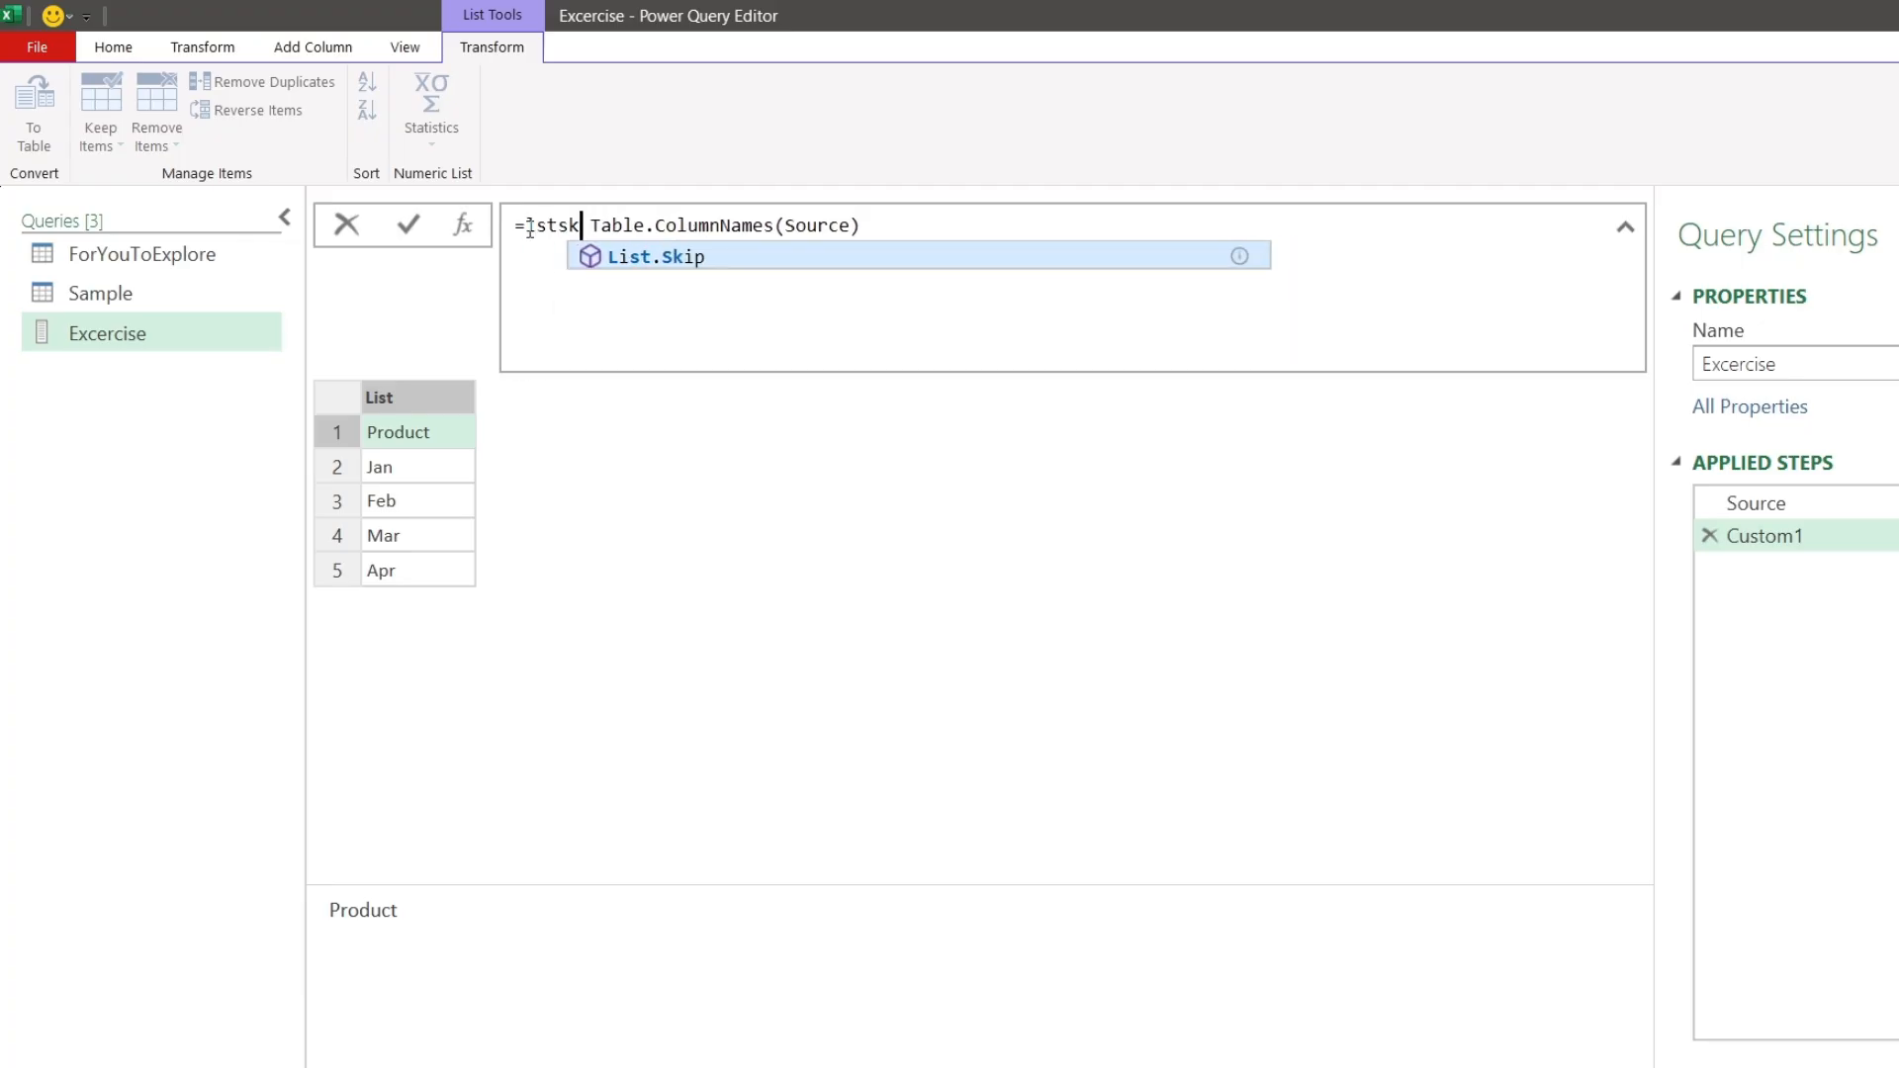
type("(")
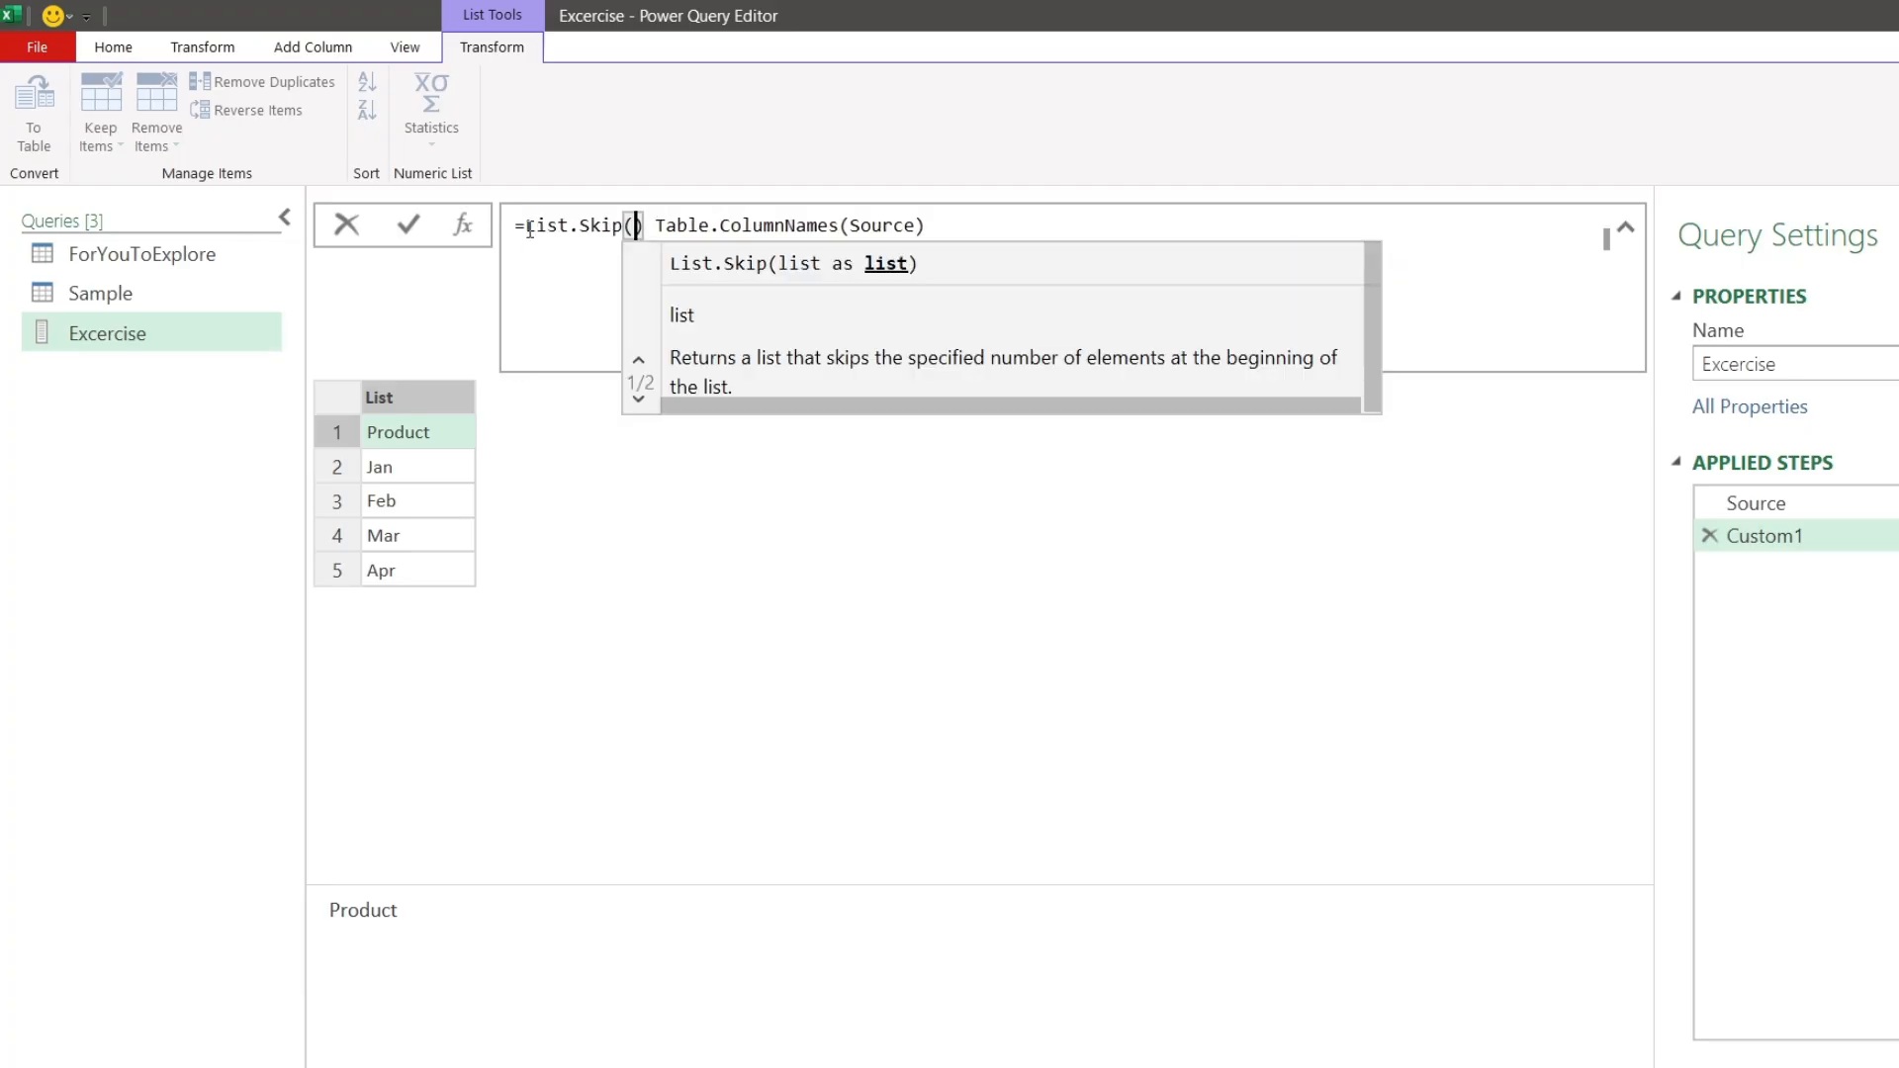
key("Delete")
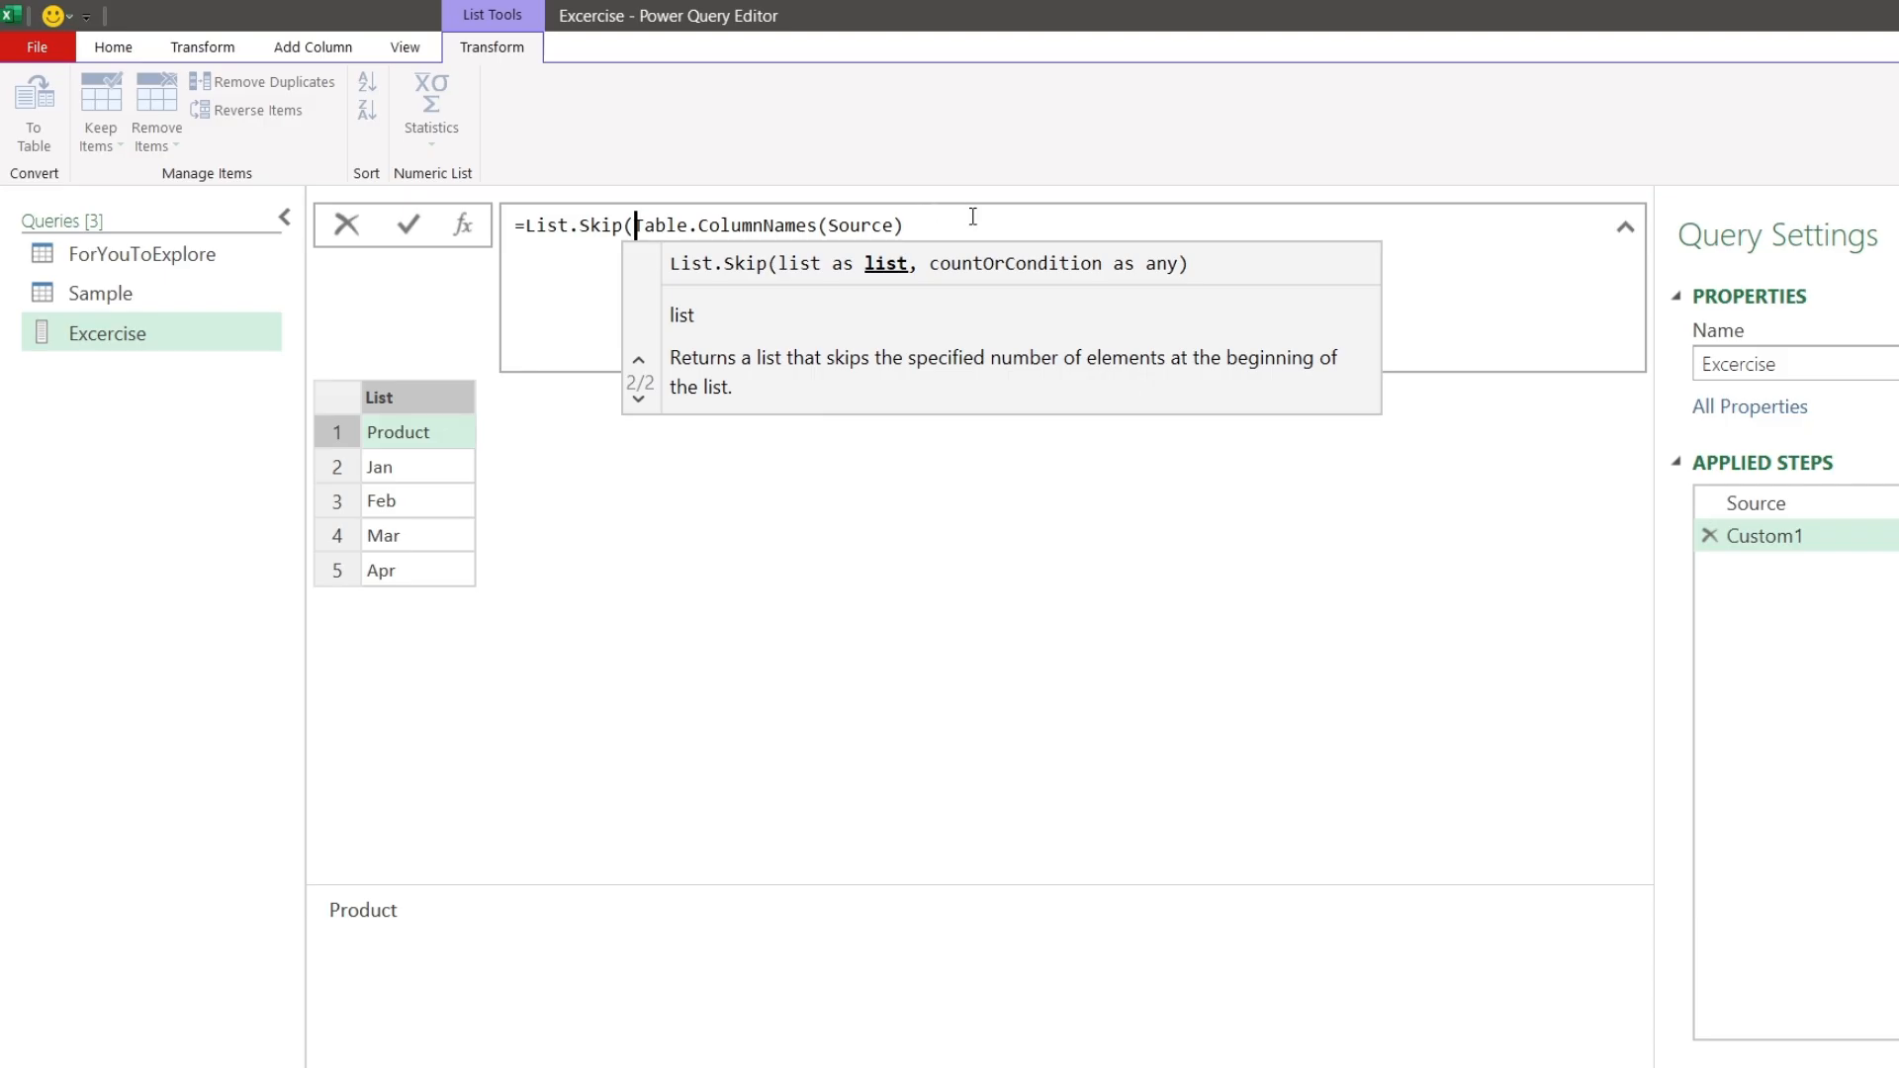
left_click(969, 224)
type(")")
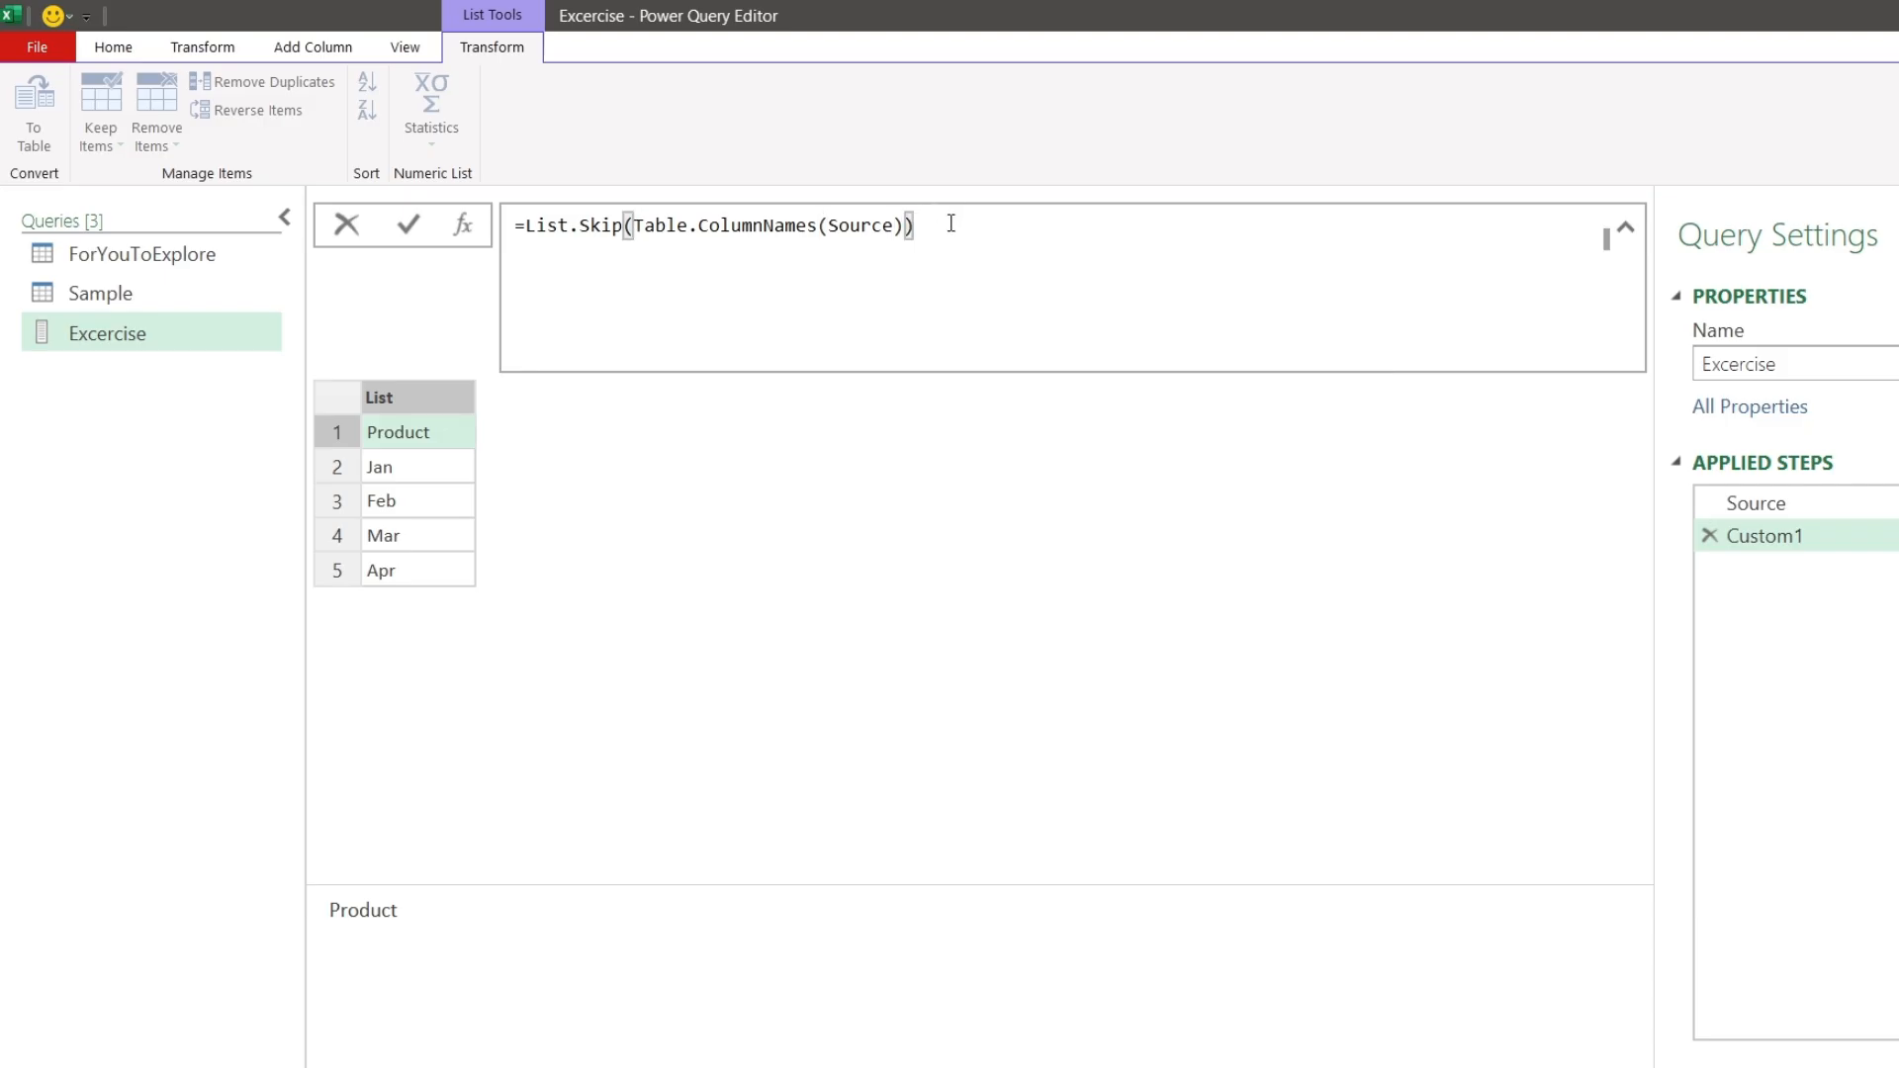
left_click(410, 225)
Step: Check each month in the shortened list, view the Source step's table, and return to the Custom1 step
left_click(453, 398)
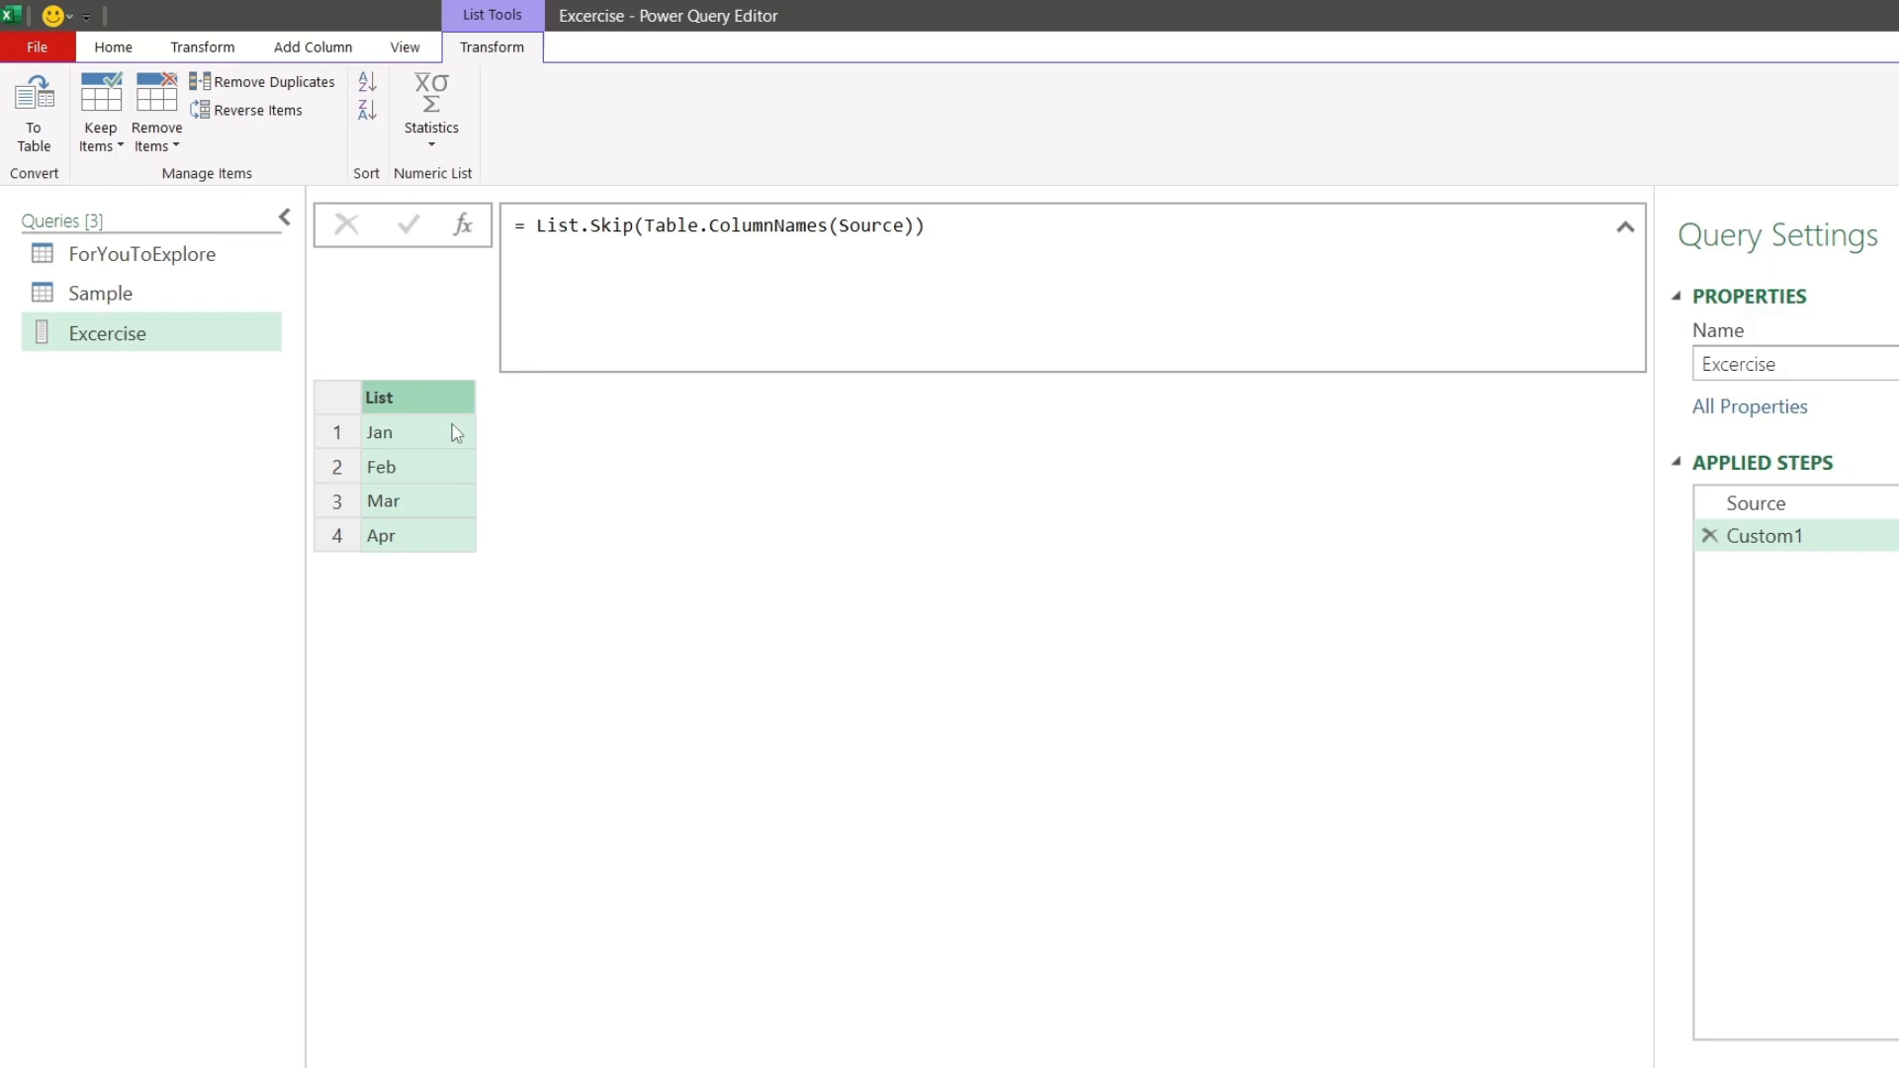
left_click(454, 432)
left_click(450, 466)
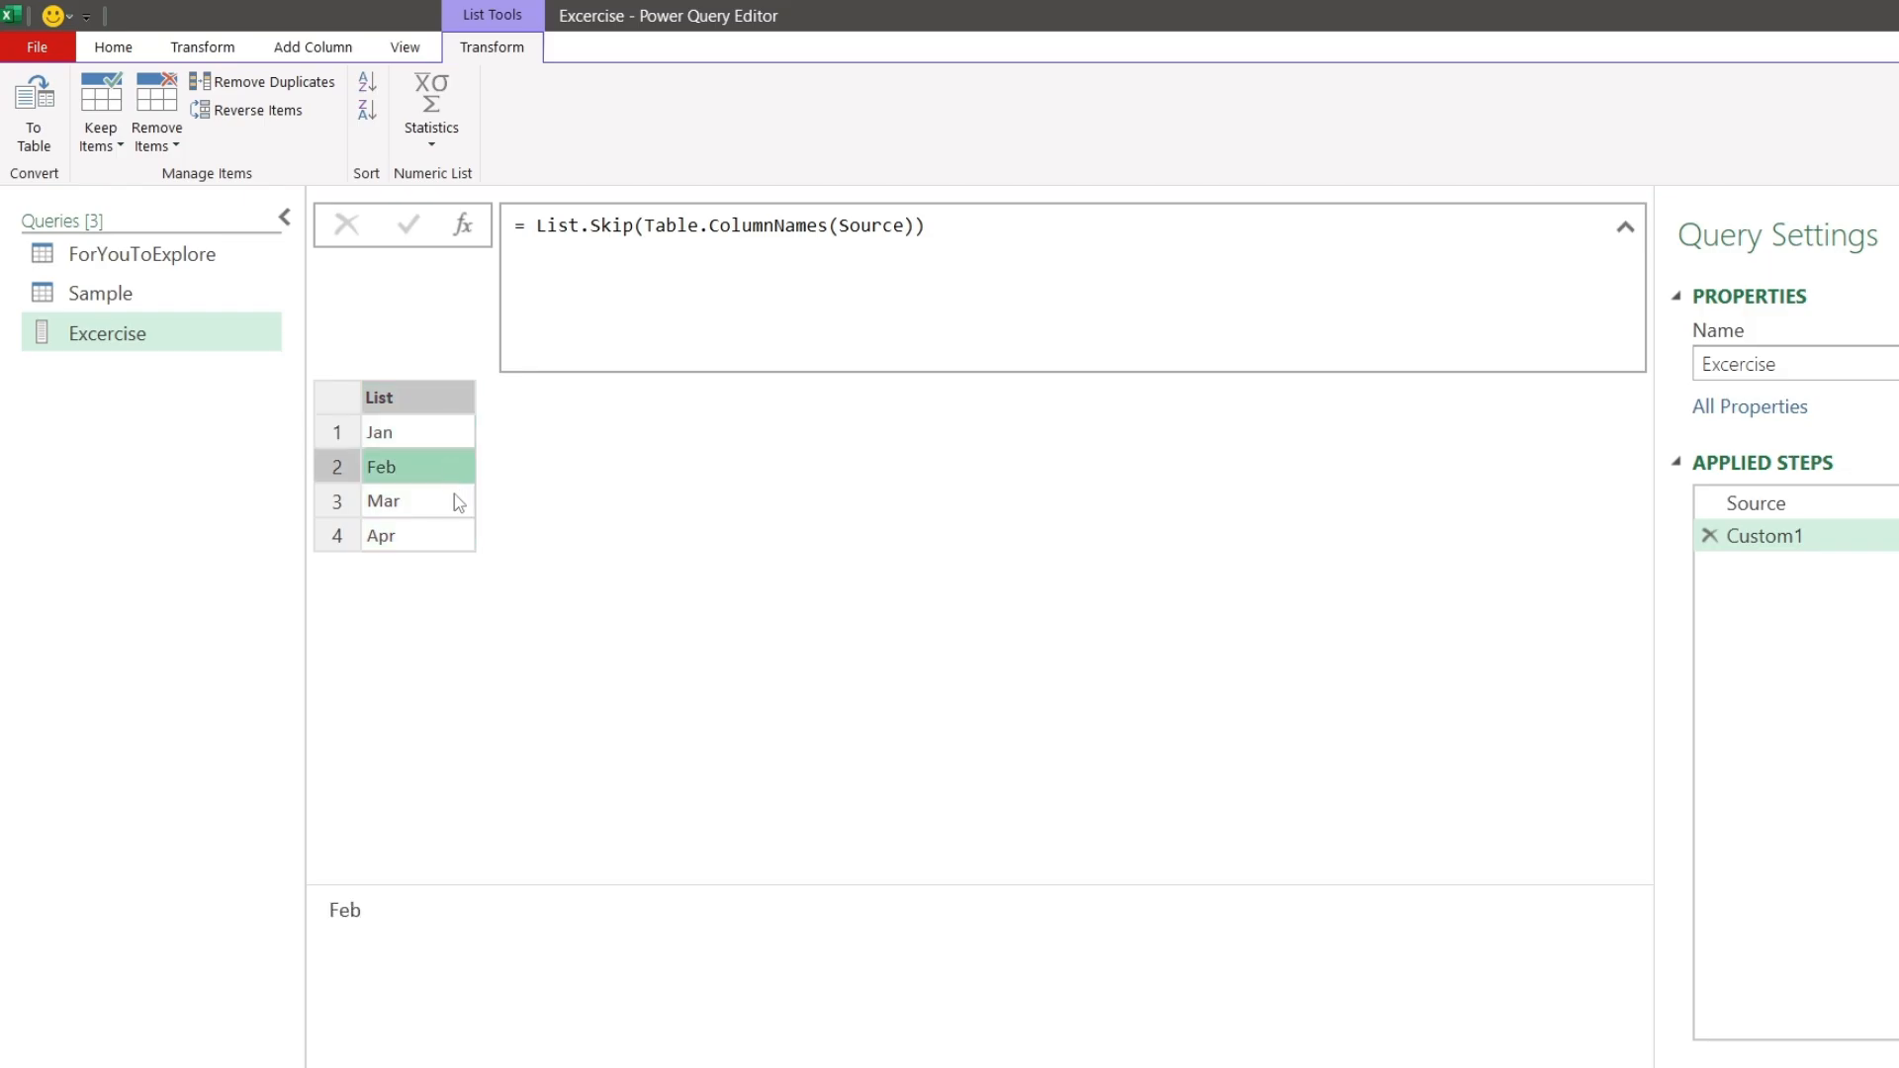
left_click(454, 498)
left_click(460, 535)
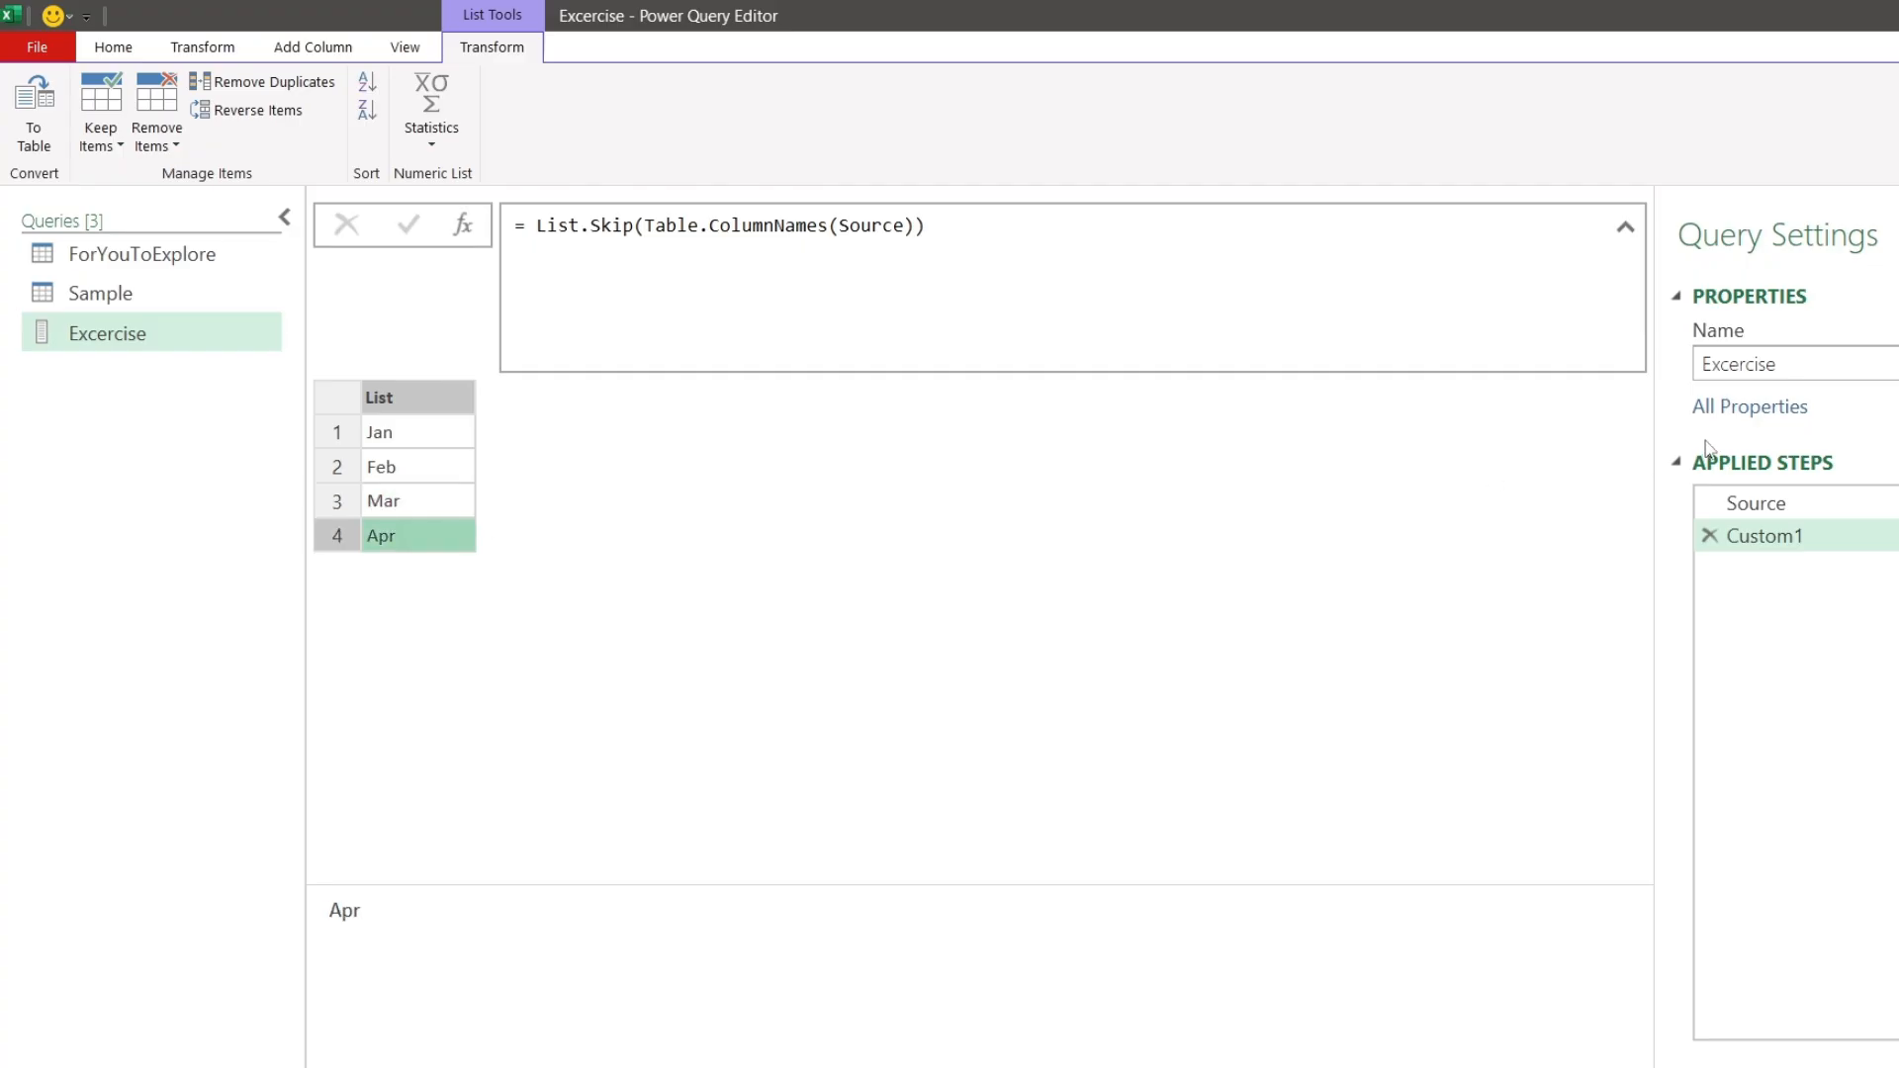
left_click(1770, 503)
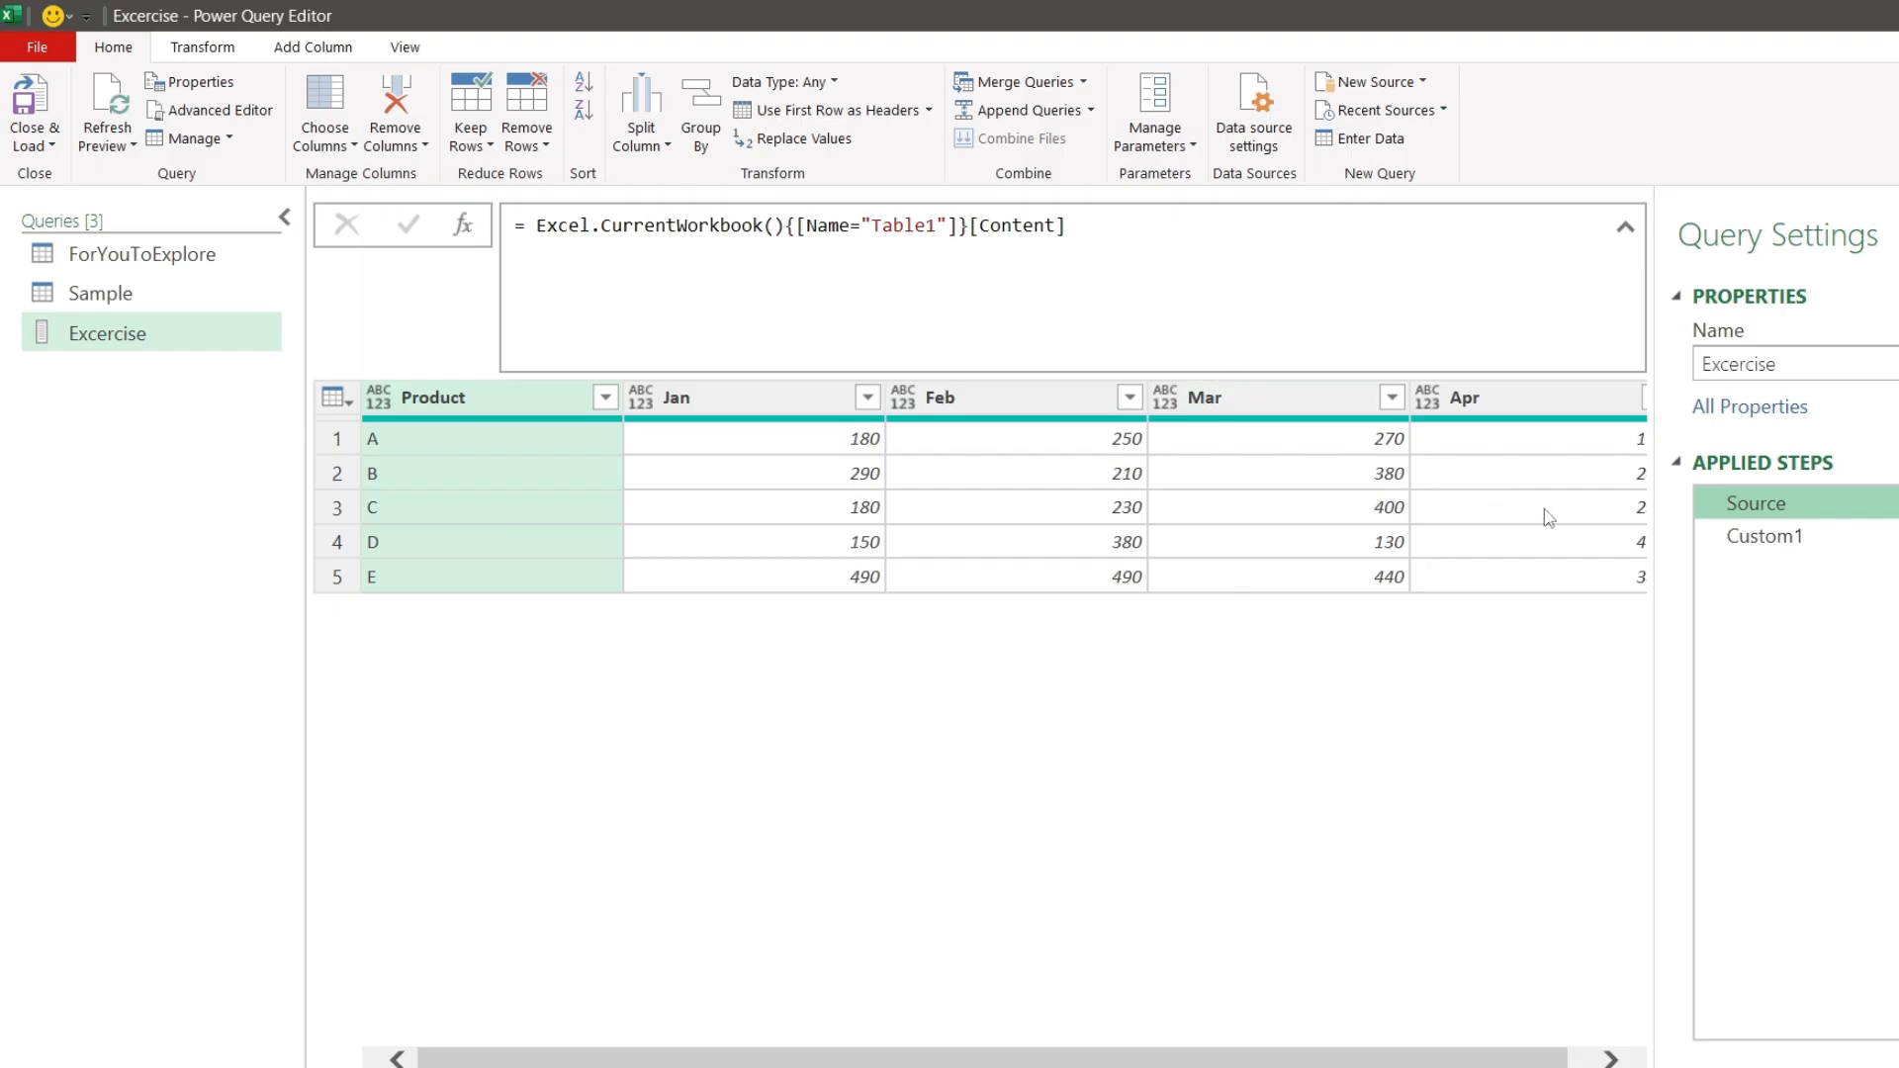
left_click(1715, 536)
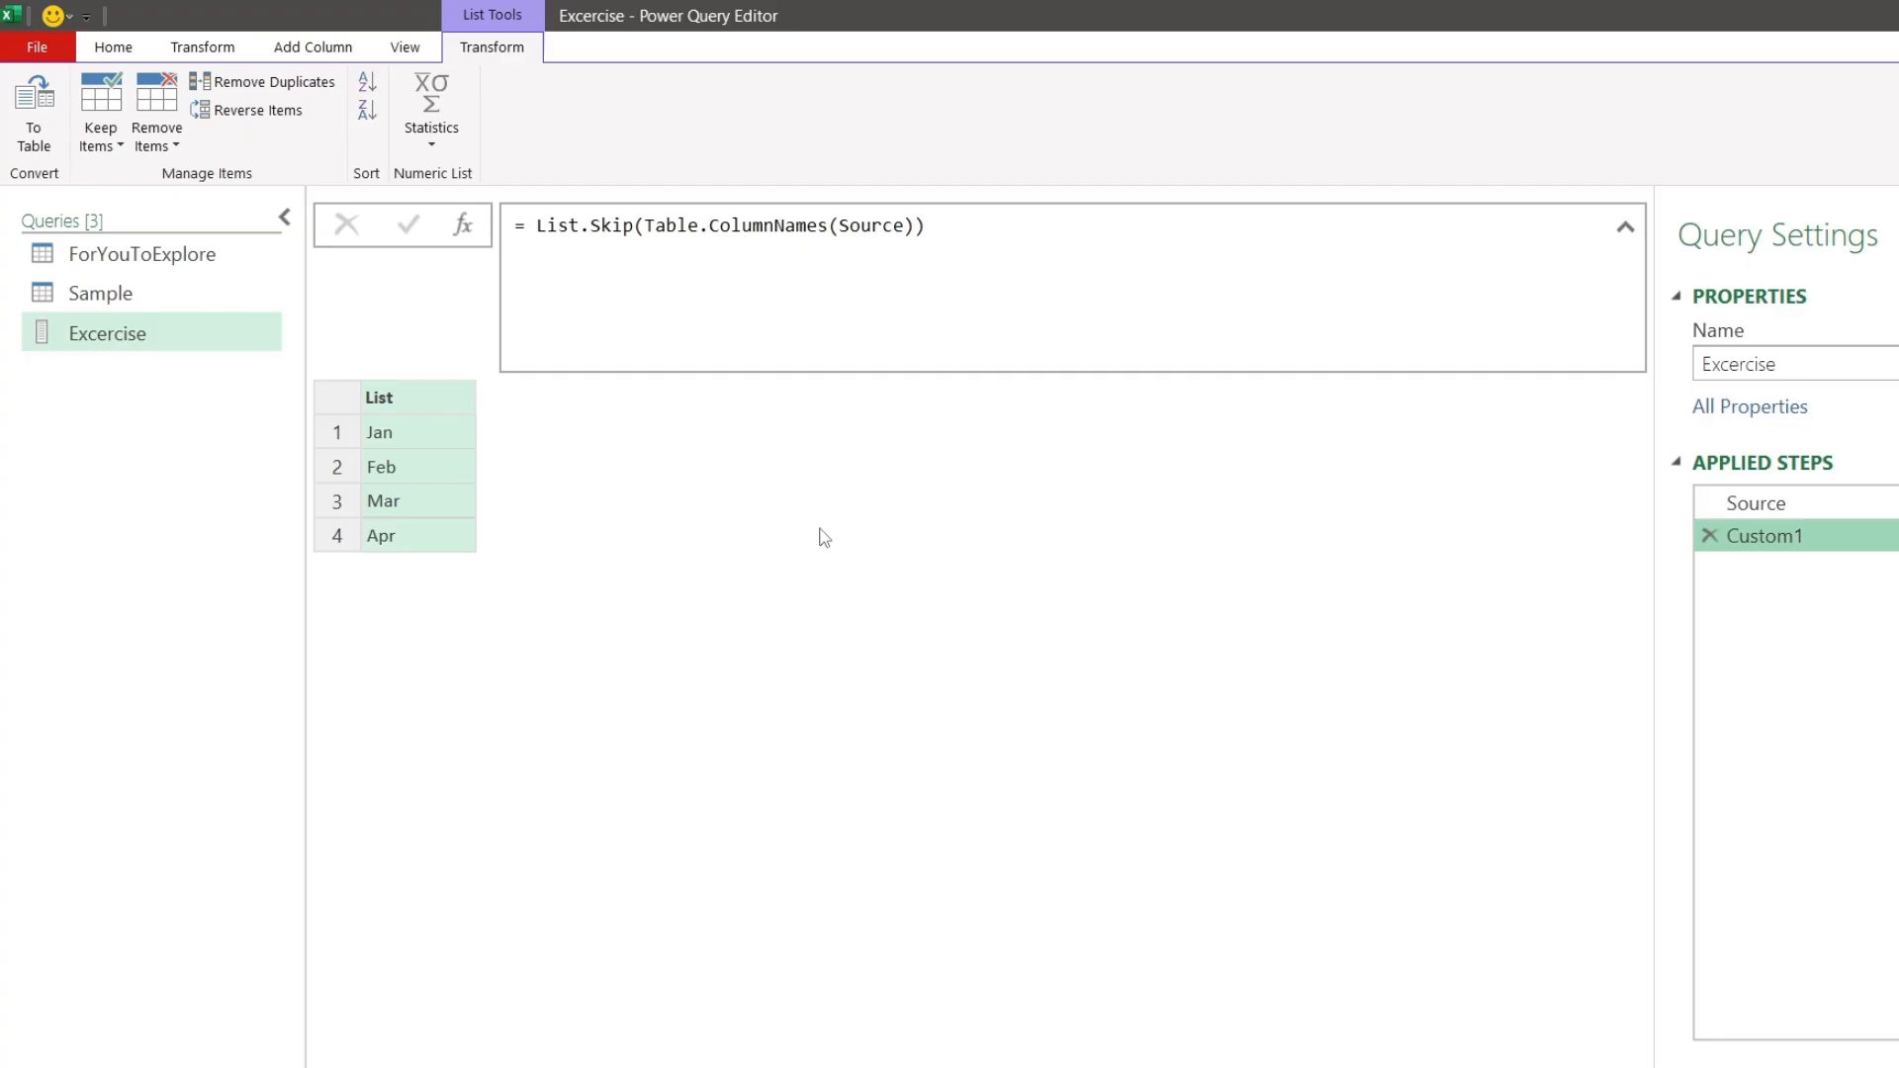
Step: Enclose the List.Skip expression in an opening List.Accumulate call as its list argument
left_click(524, 225)
type("lstacc")
key("Tab")
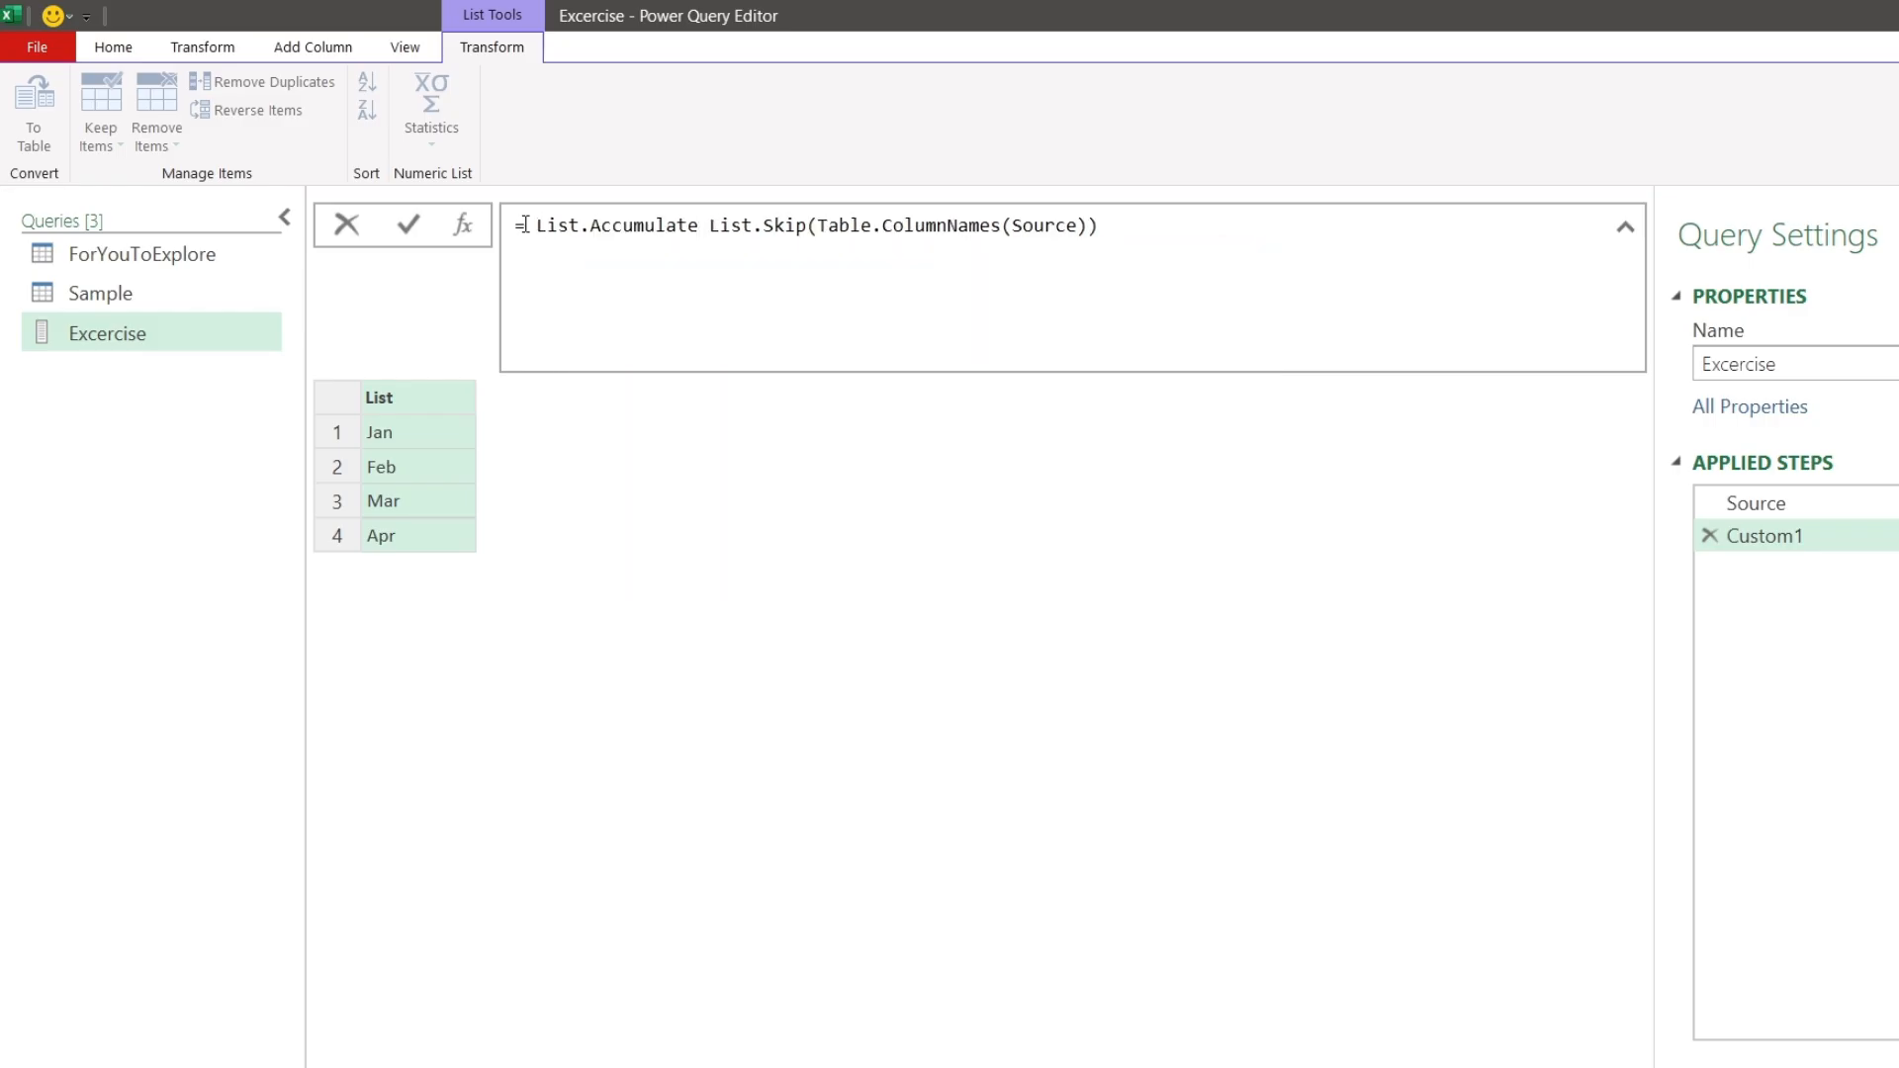
type("(")
key("Delete")
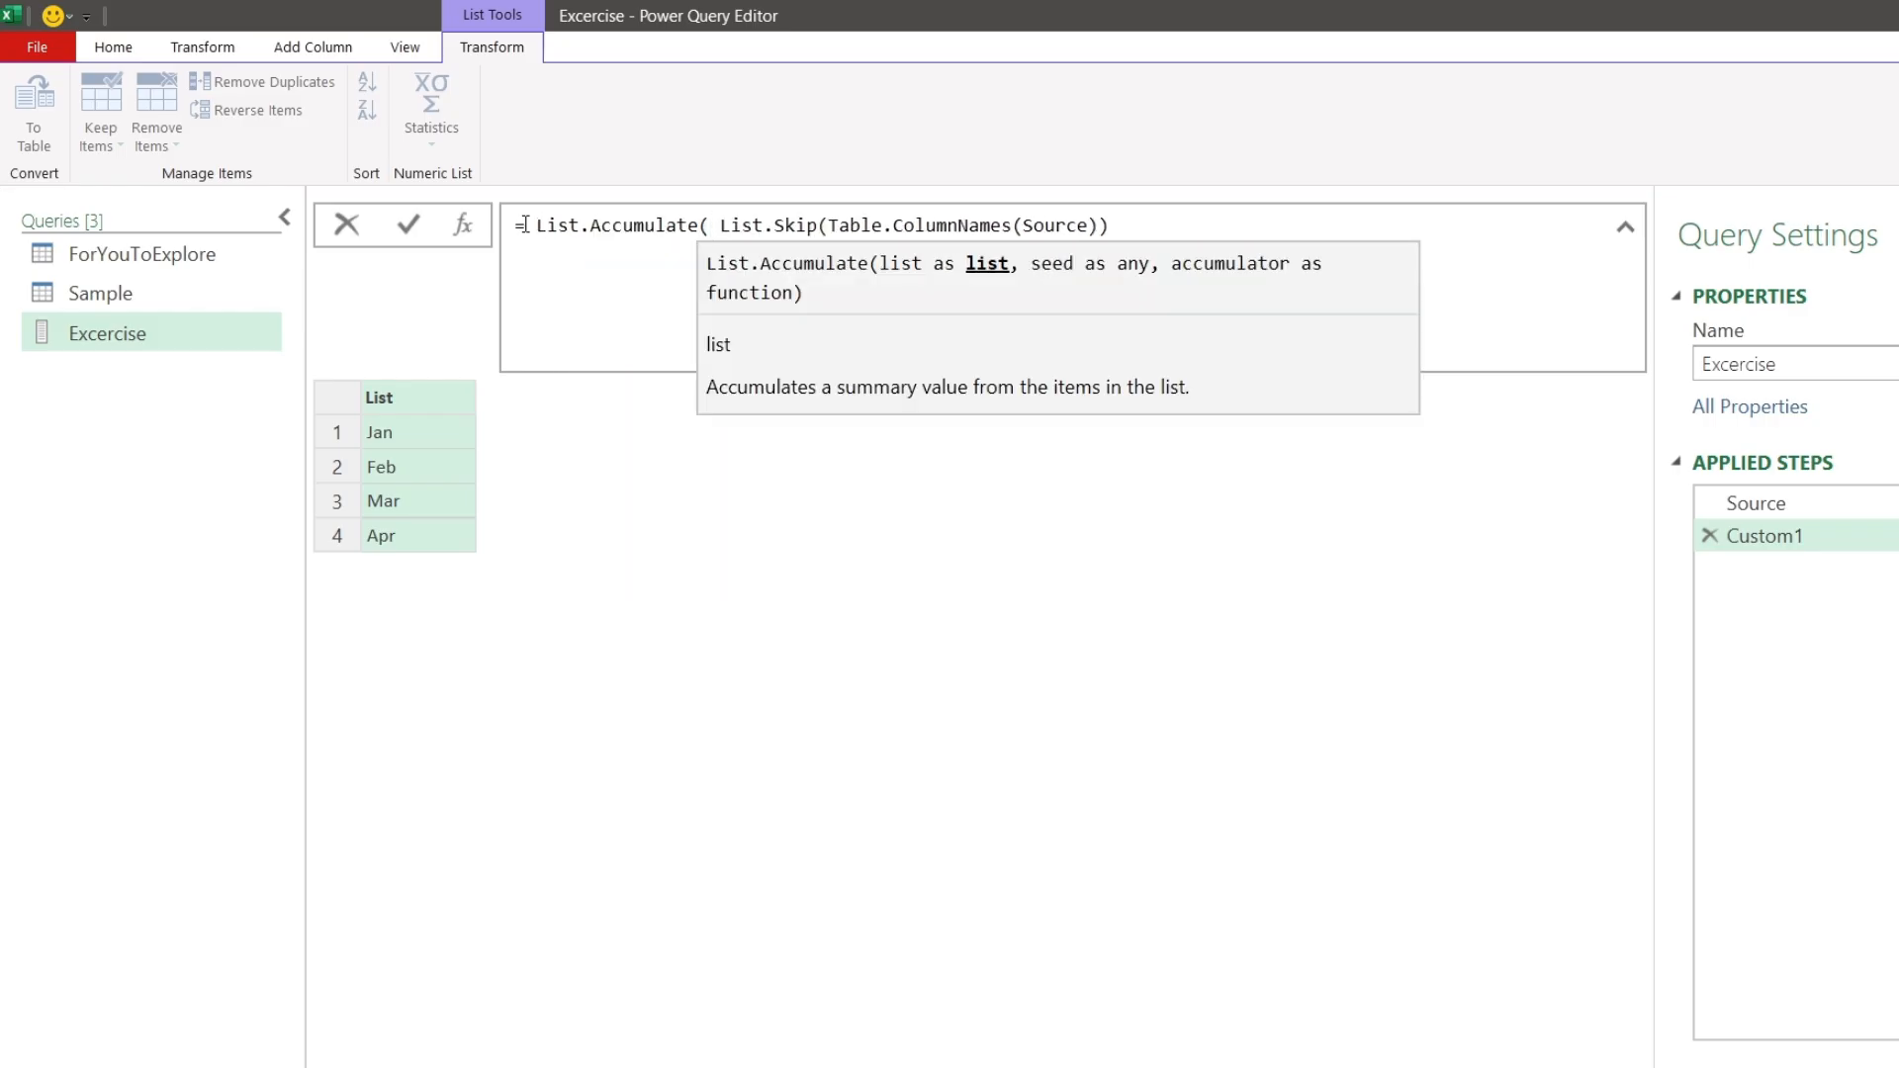
left_click_drag(722, 225, 1148, 226)
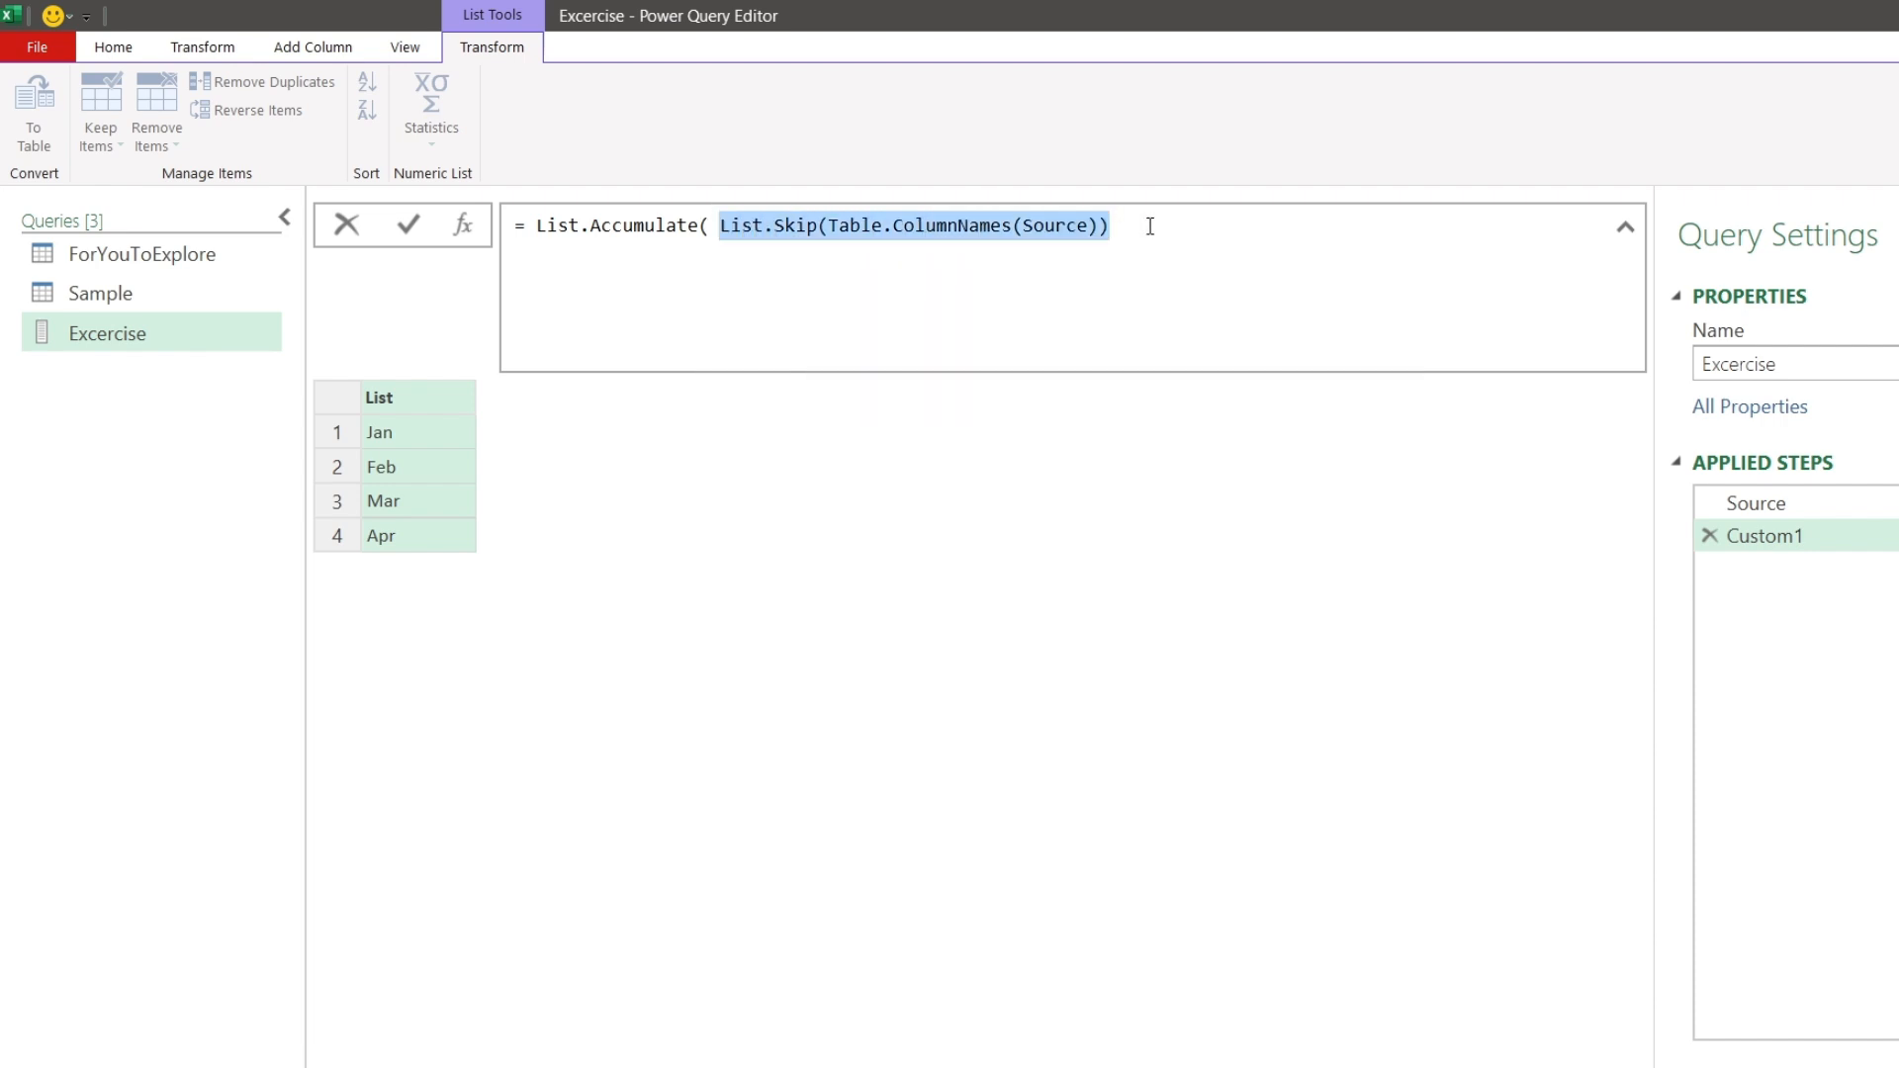
left_click(1150, 226)
Step: Add Source as the seed argument of List.Accumulate, followed by a comma
type(",")
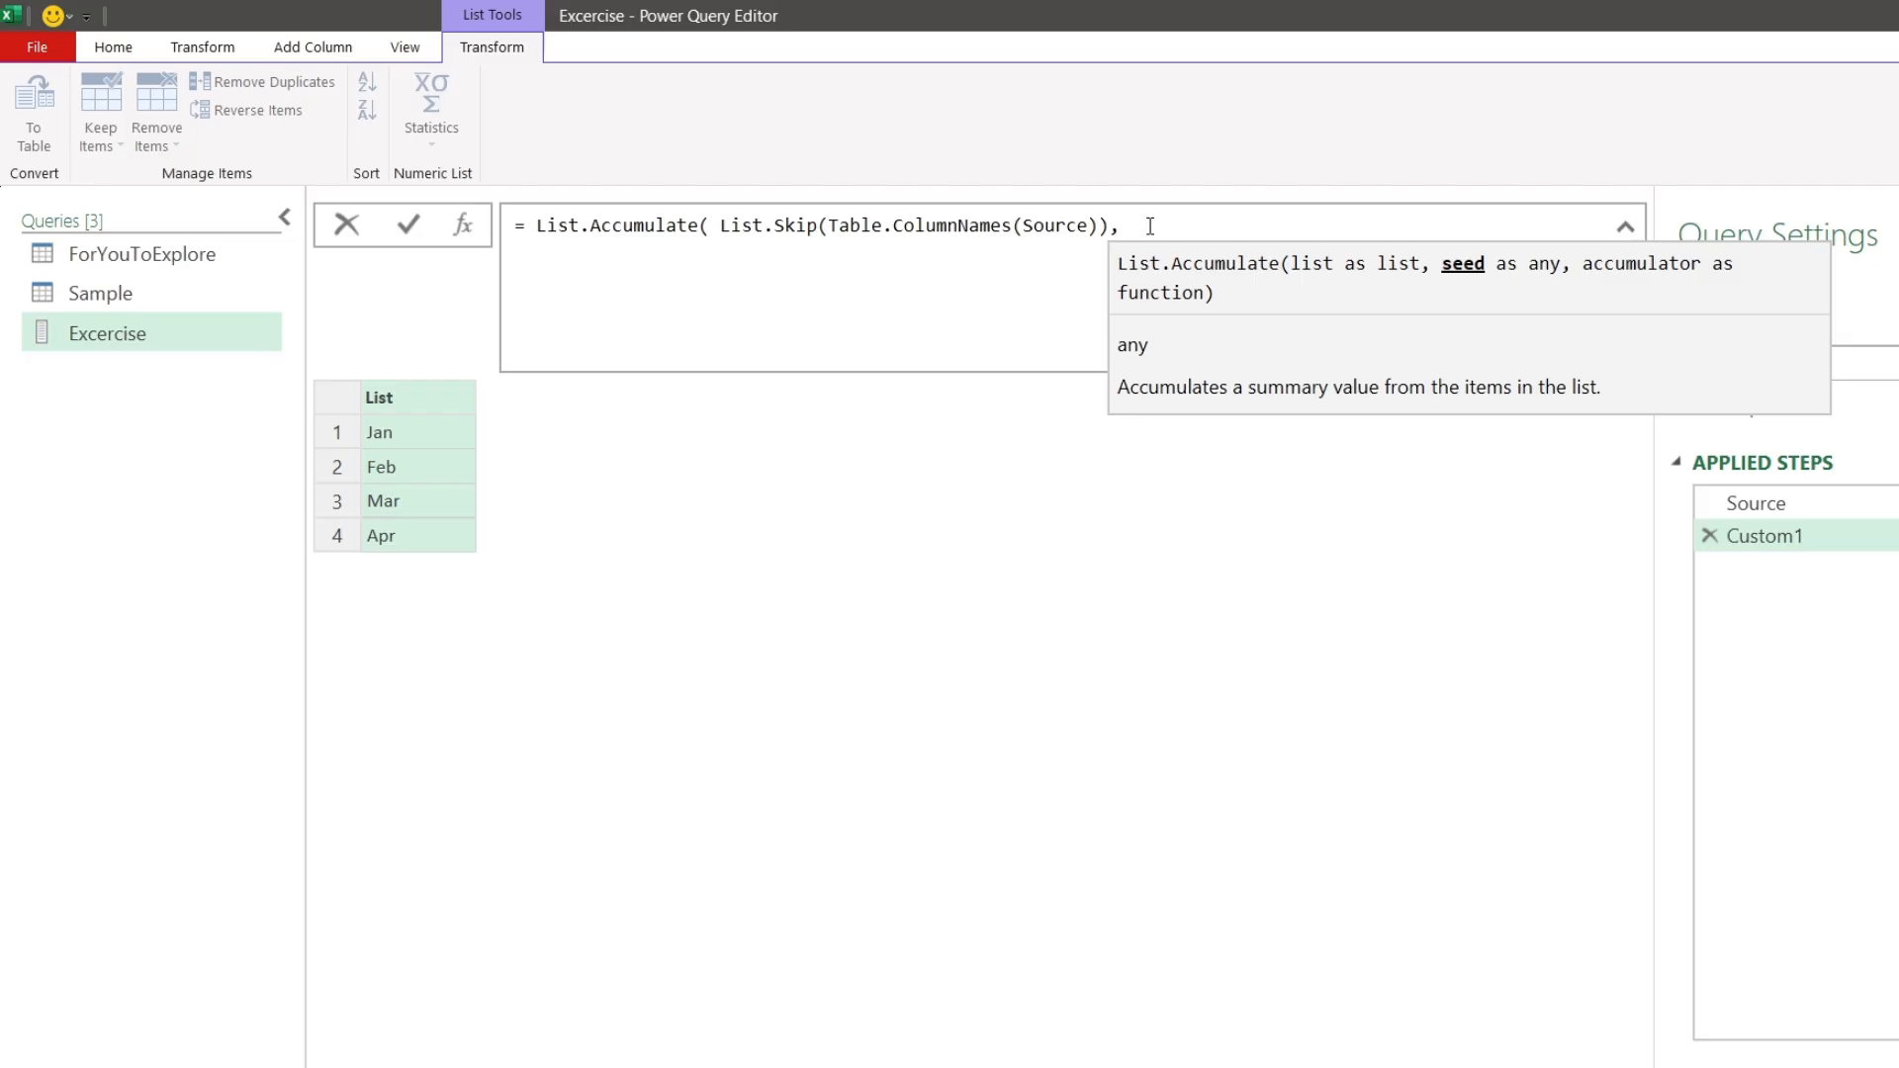
type(" sour")
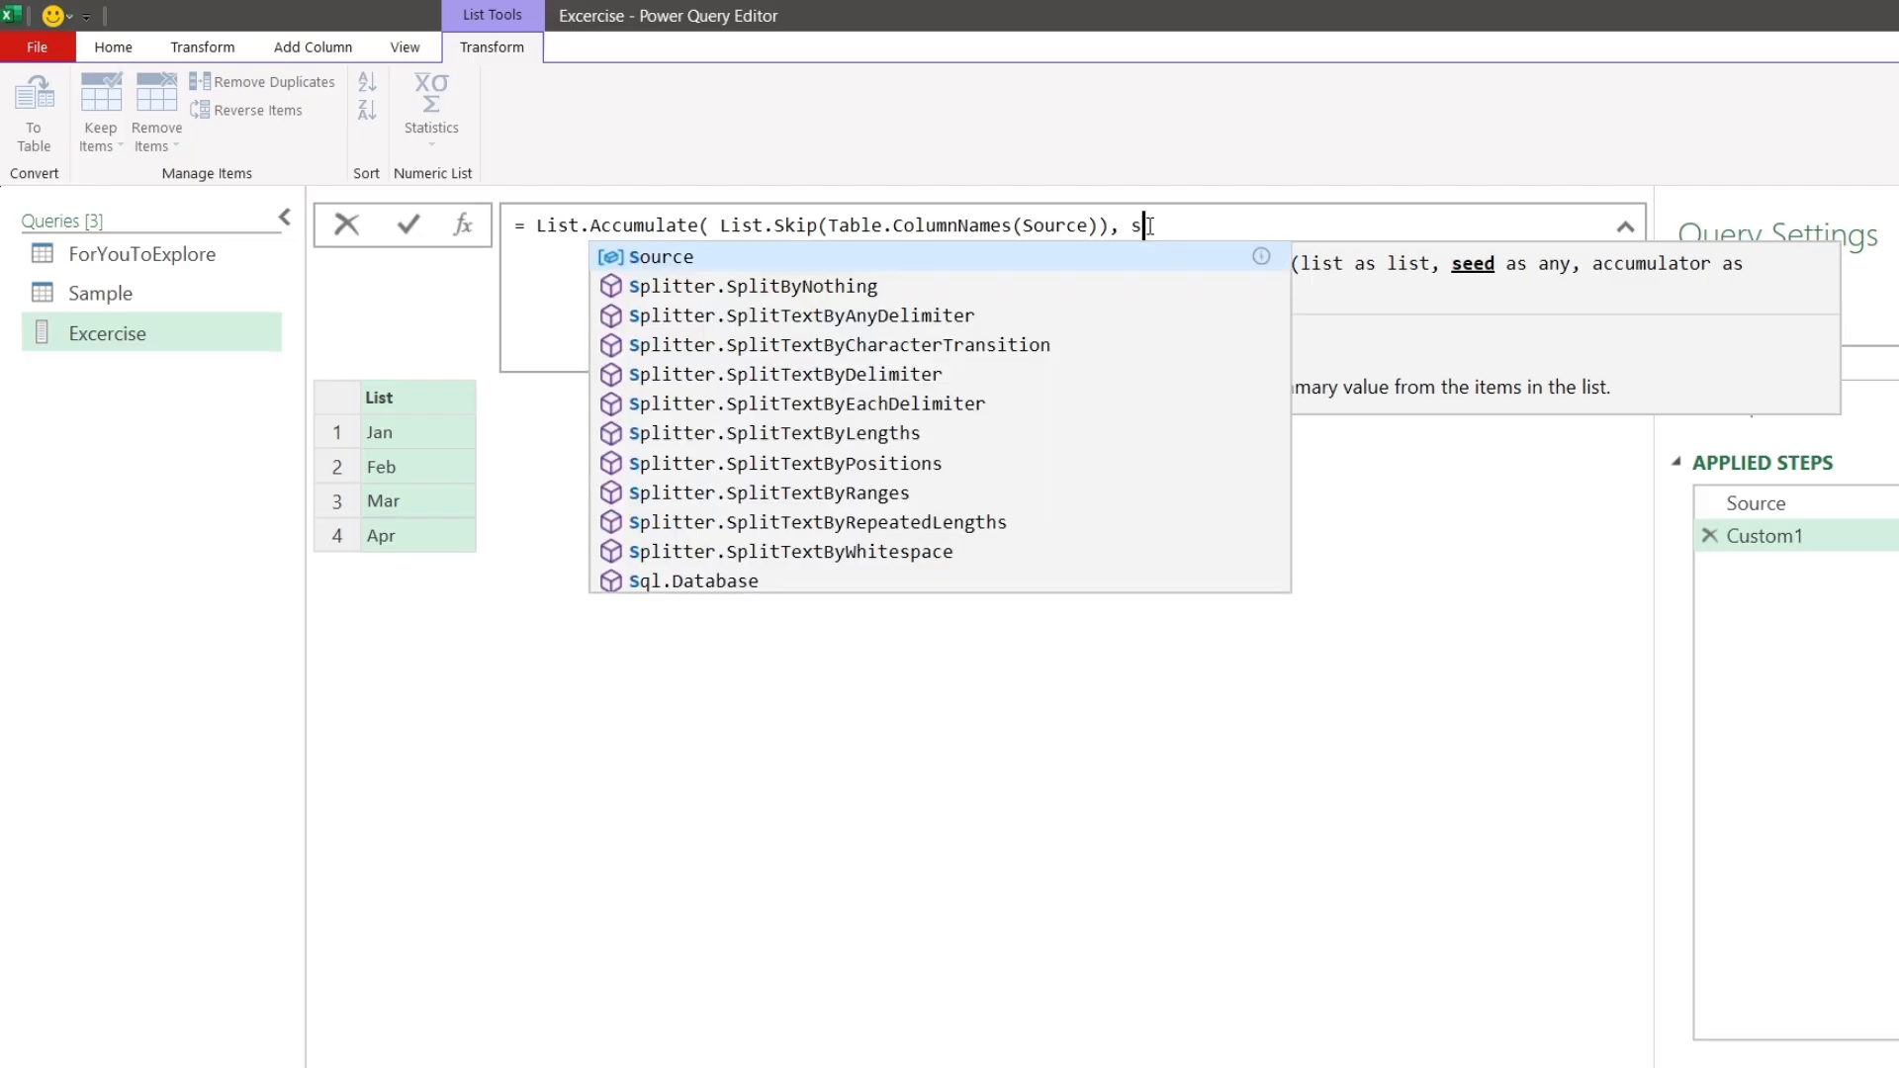
key("Tab")
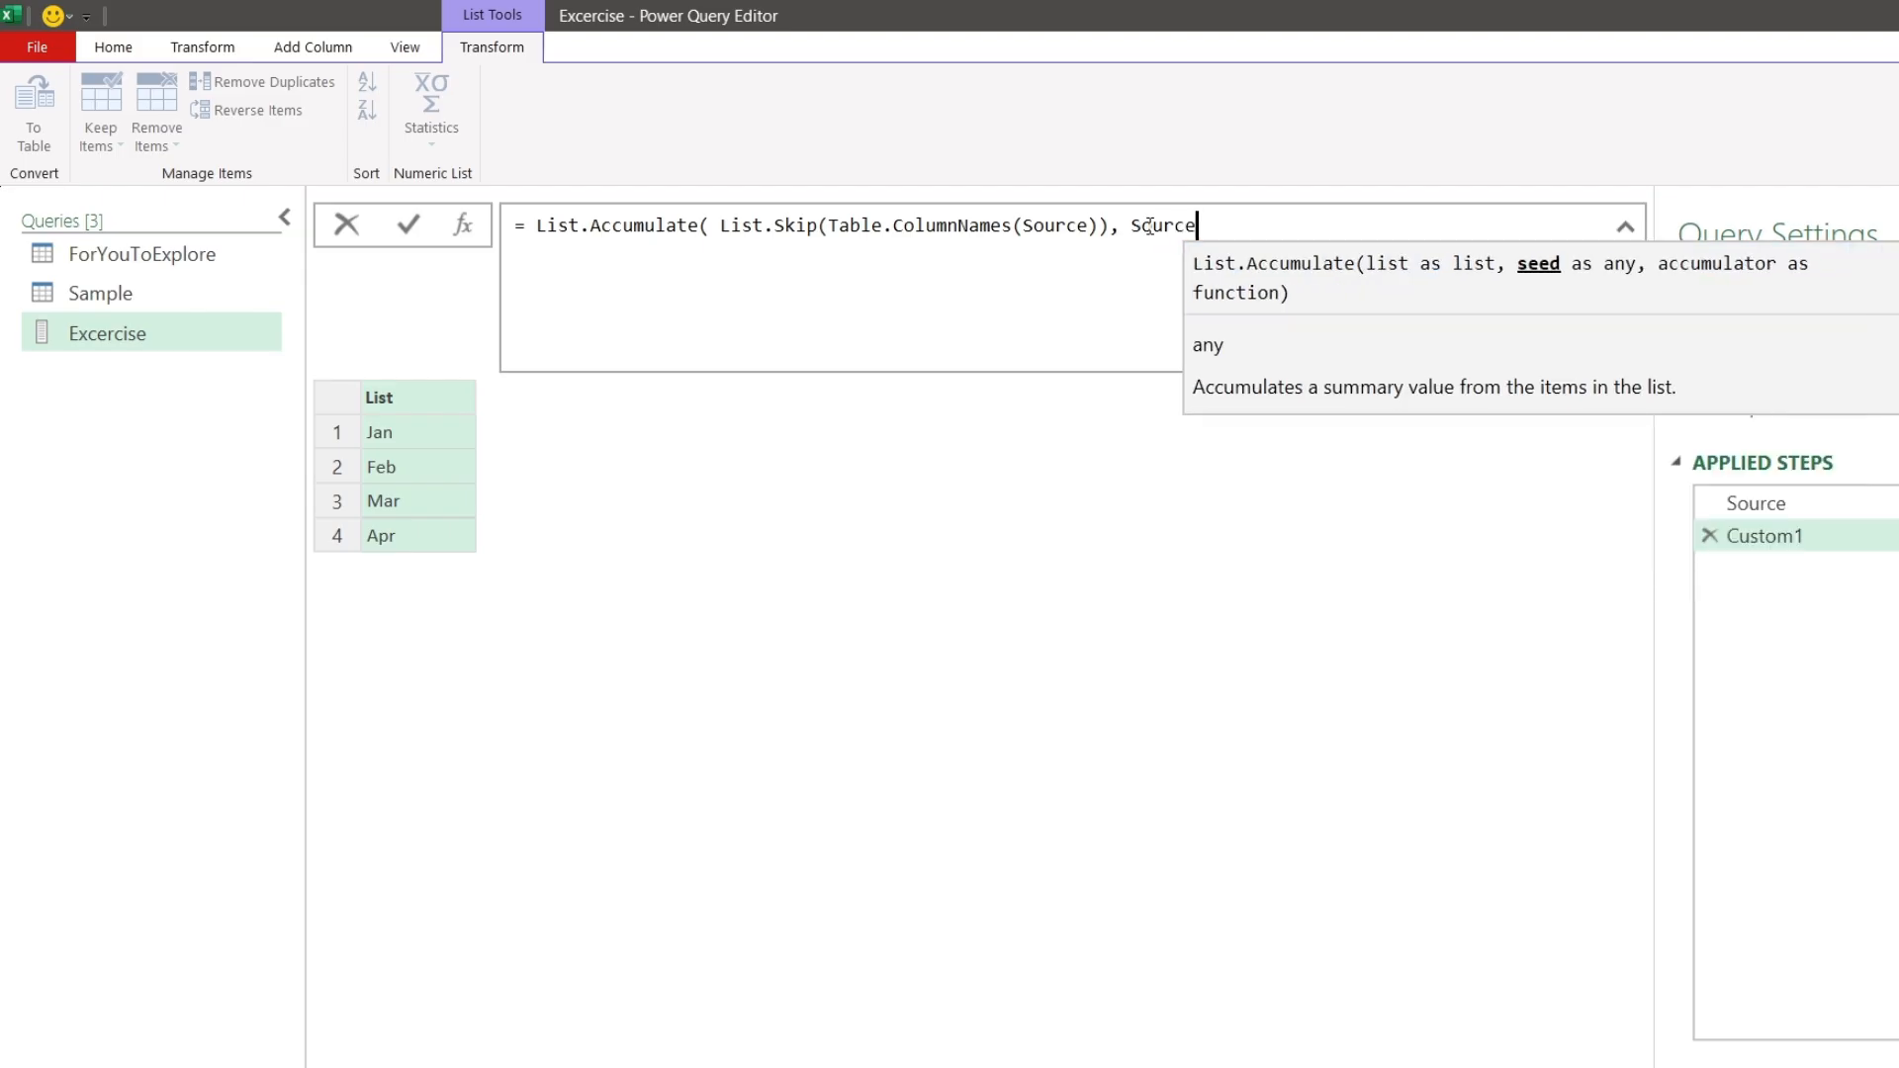
type(",")
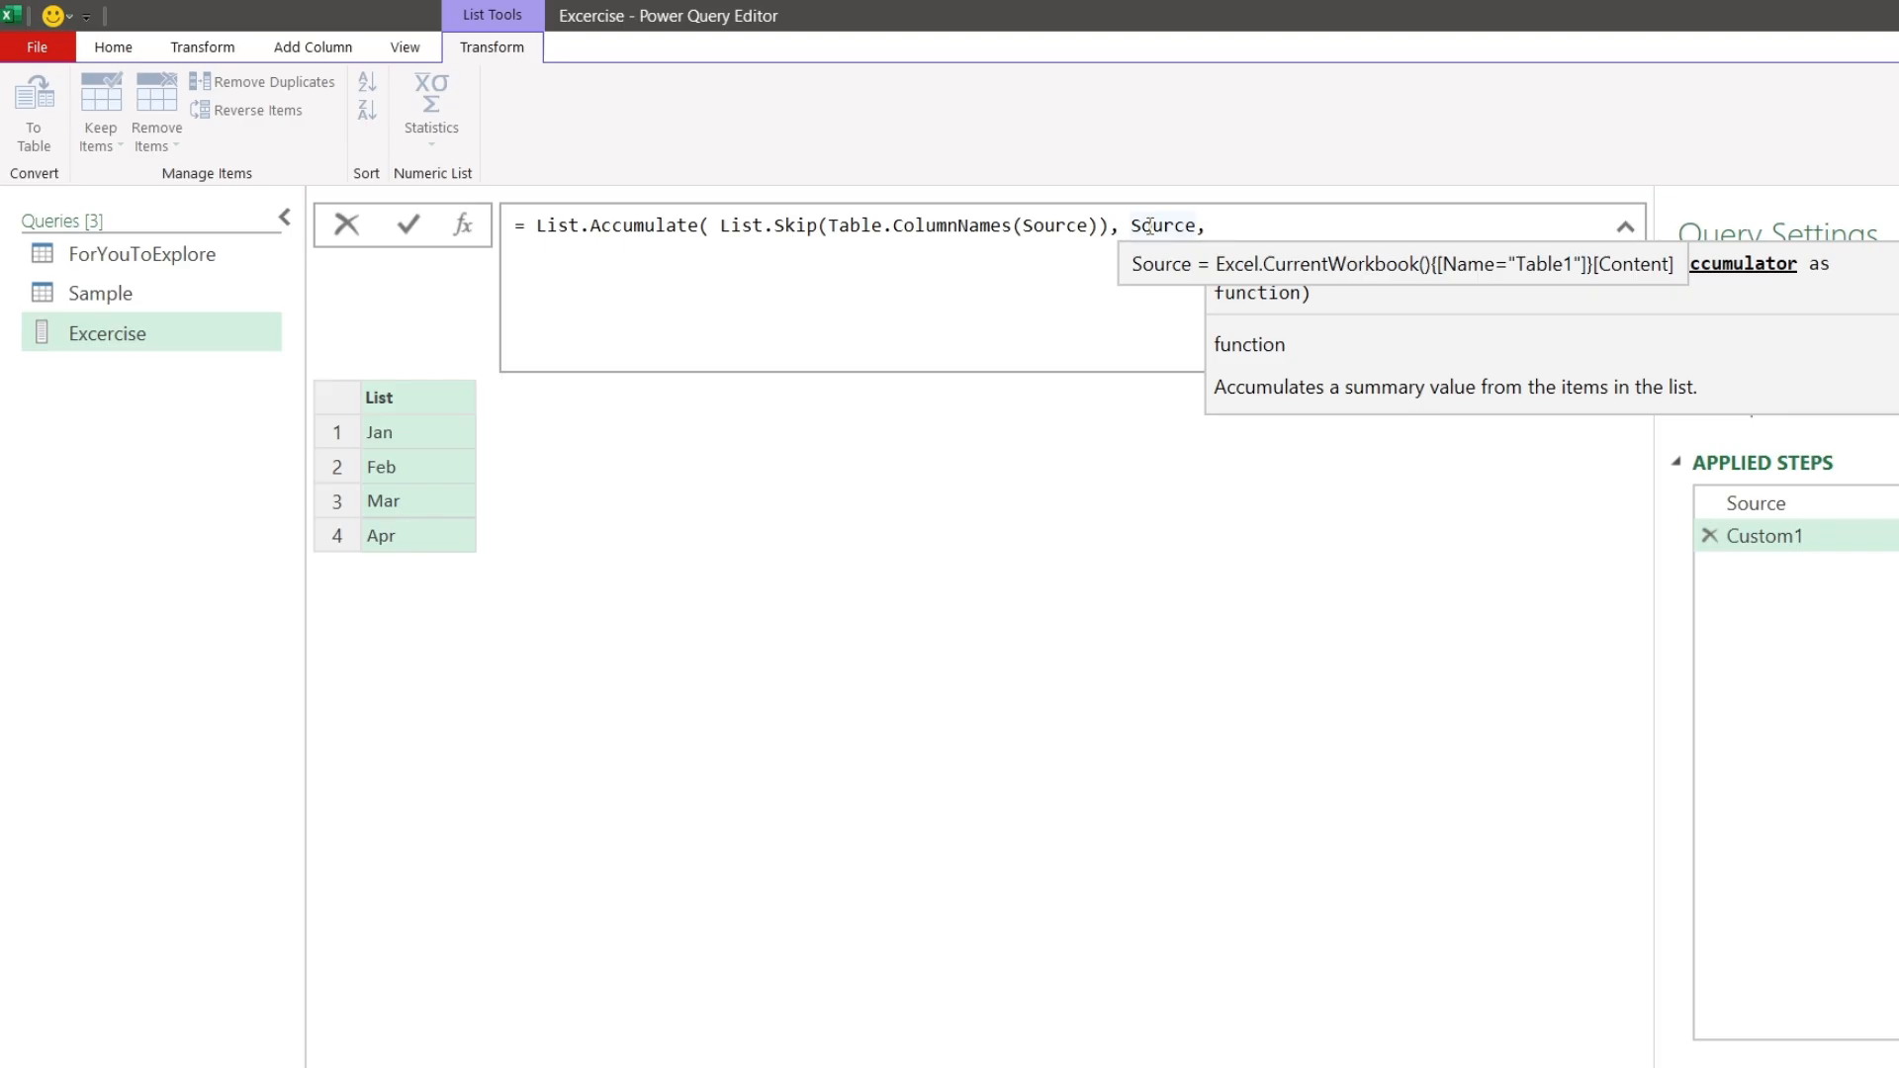
Step: Begin the accumulator argument of List.Accumulate as a function with two parameters, (s, c) =>
type("(")
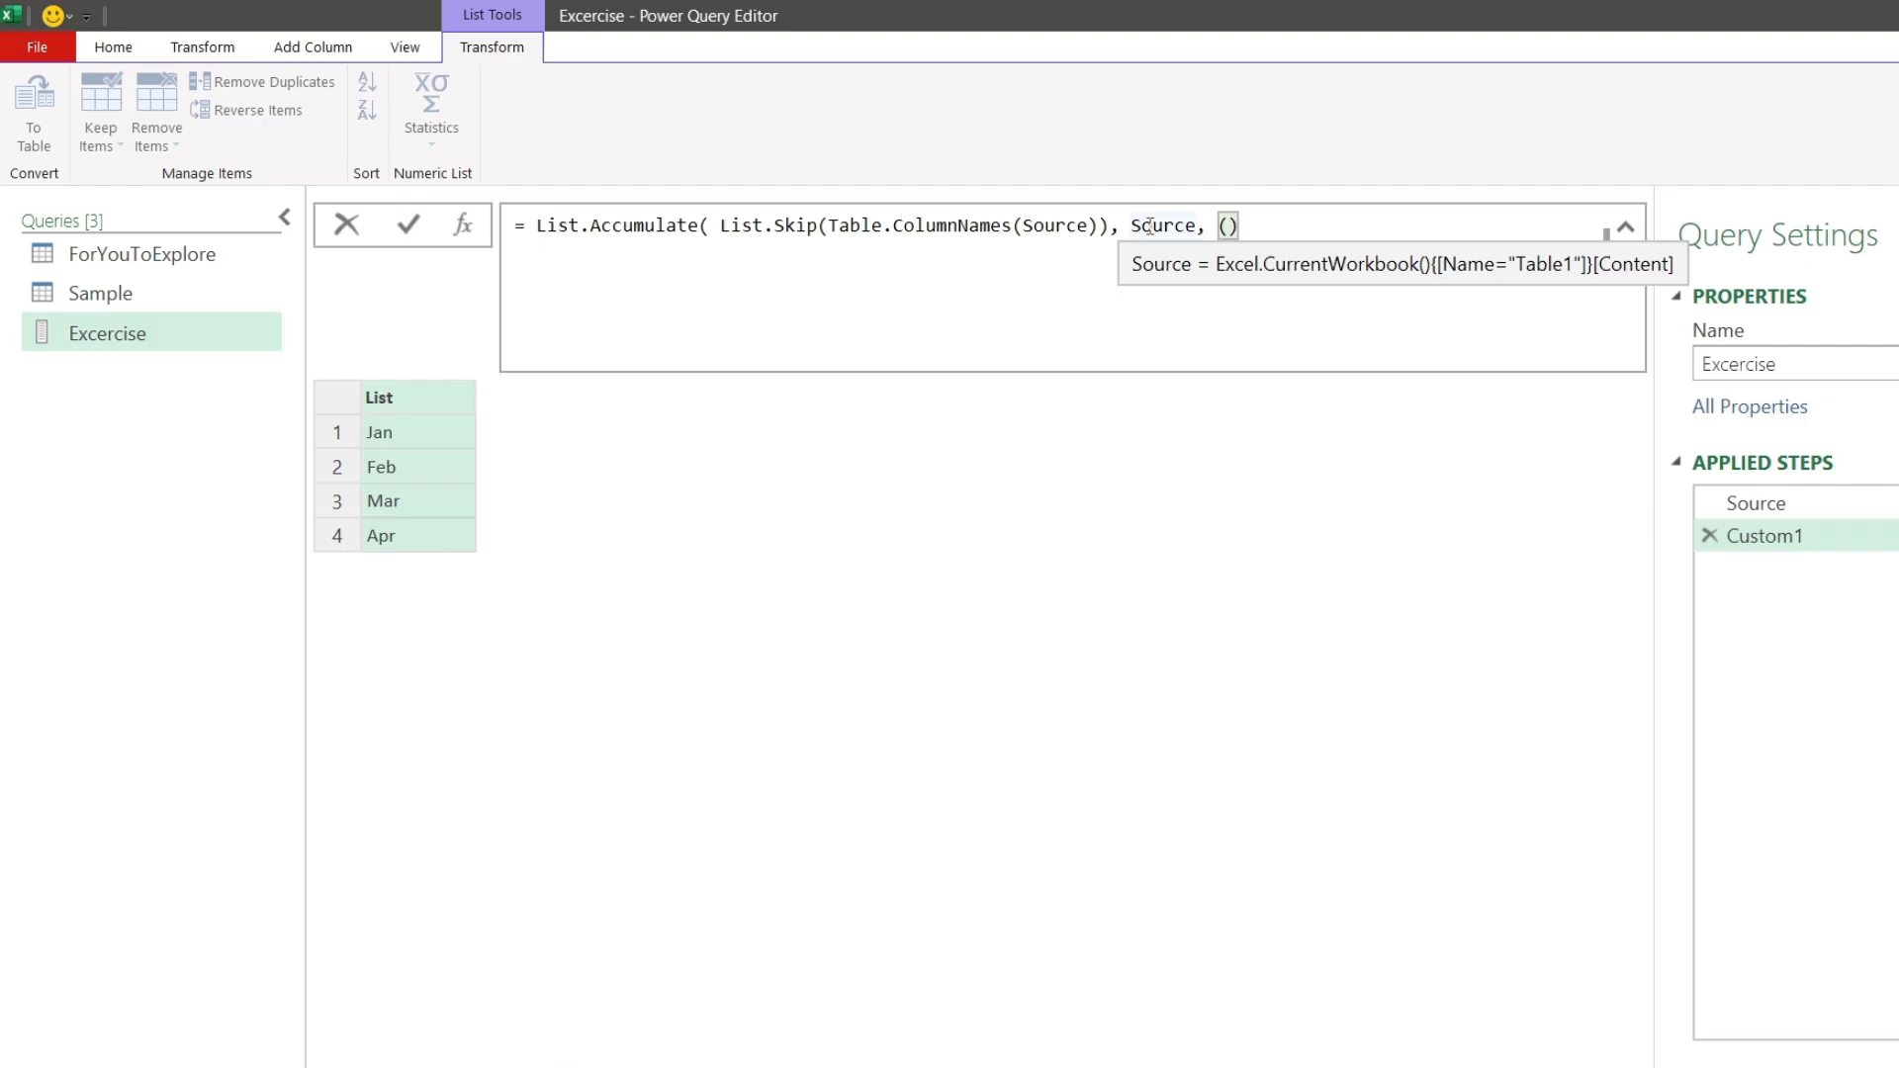
type("s")
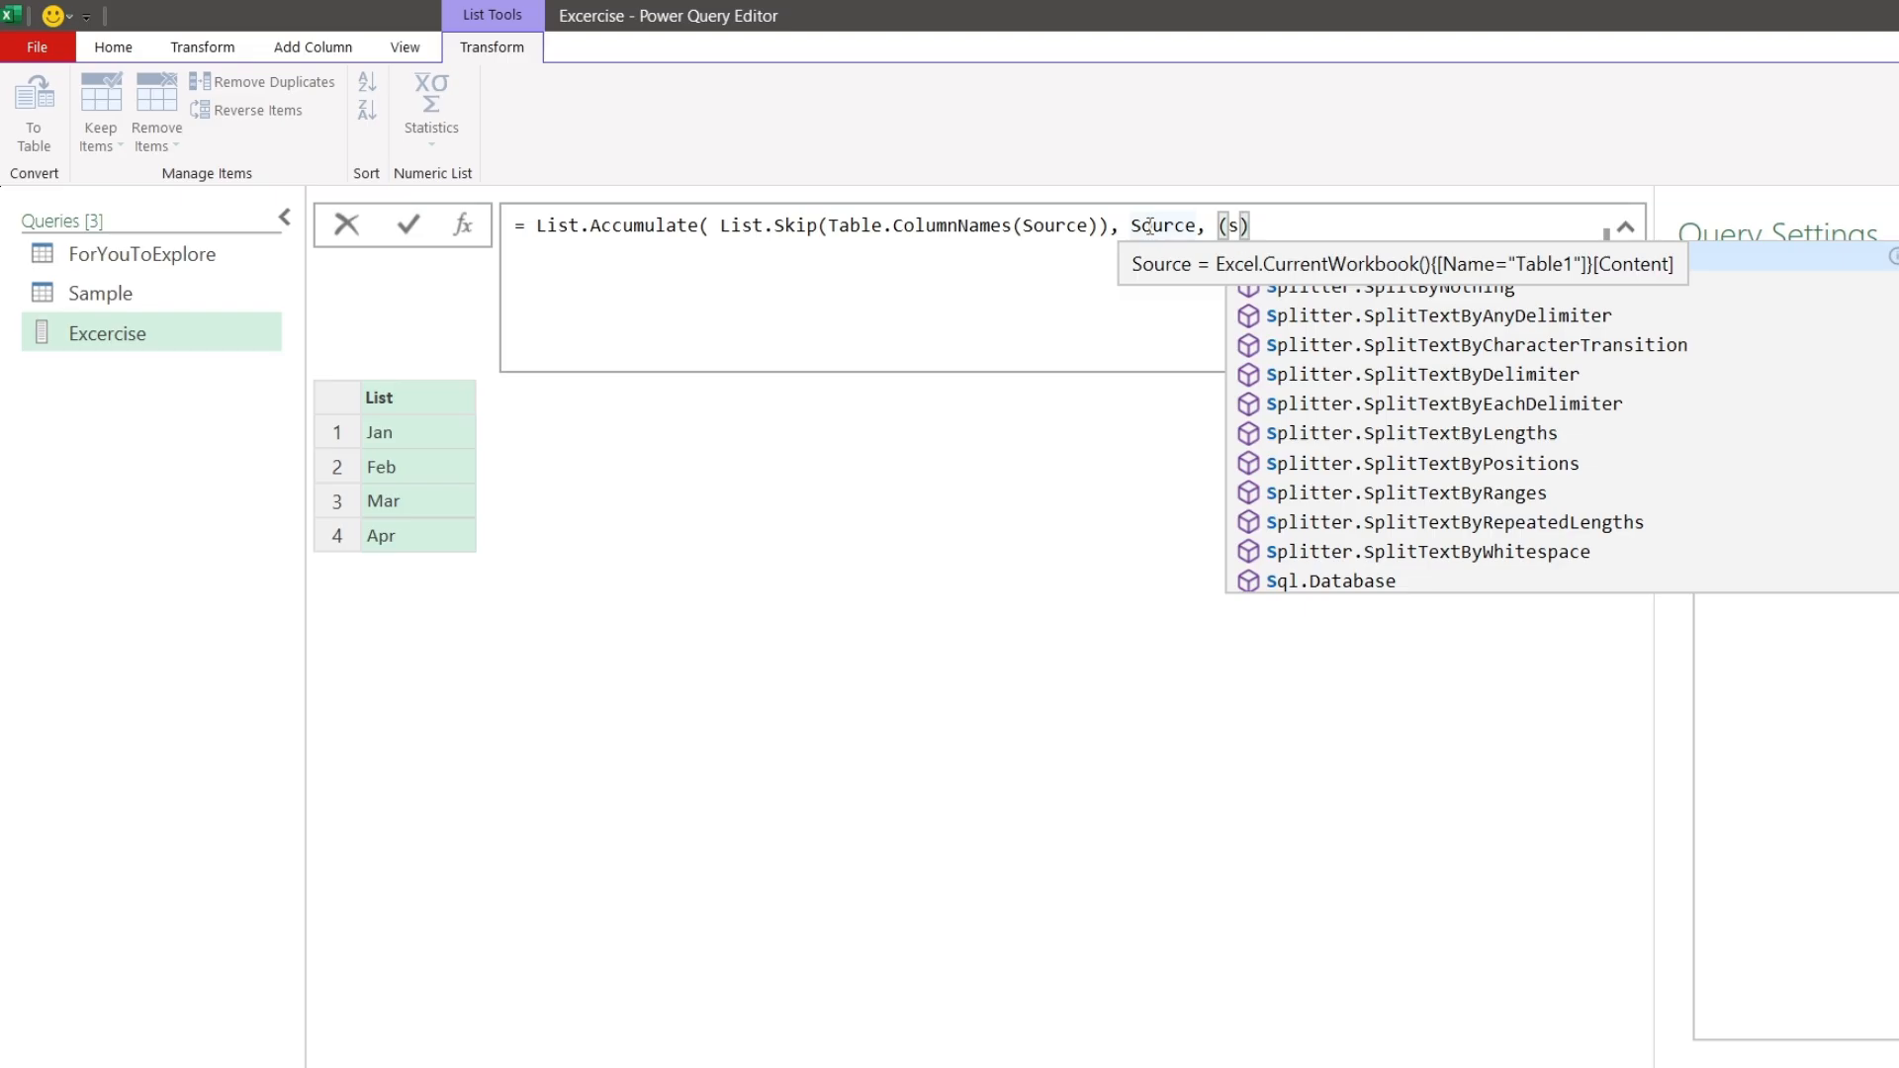
type(", ")
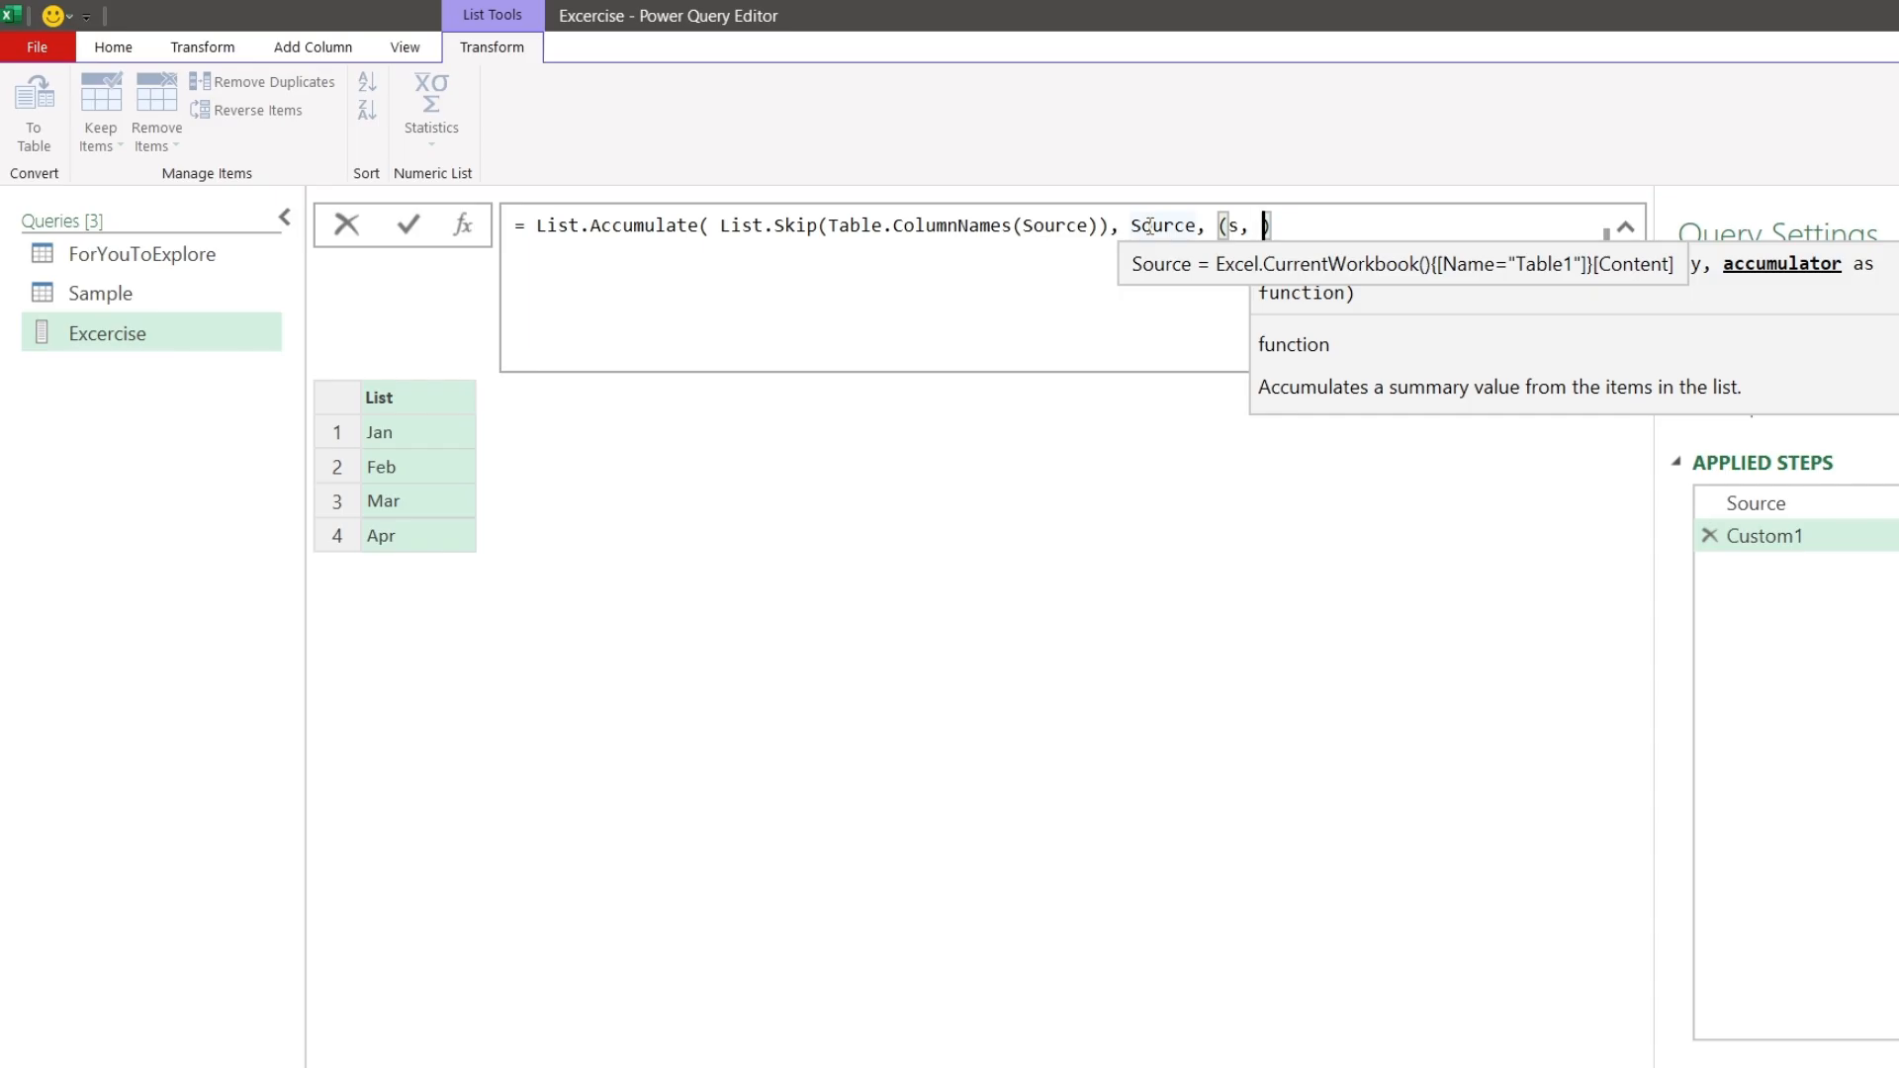
type("c")
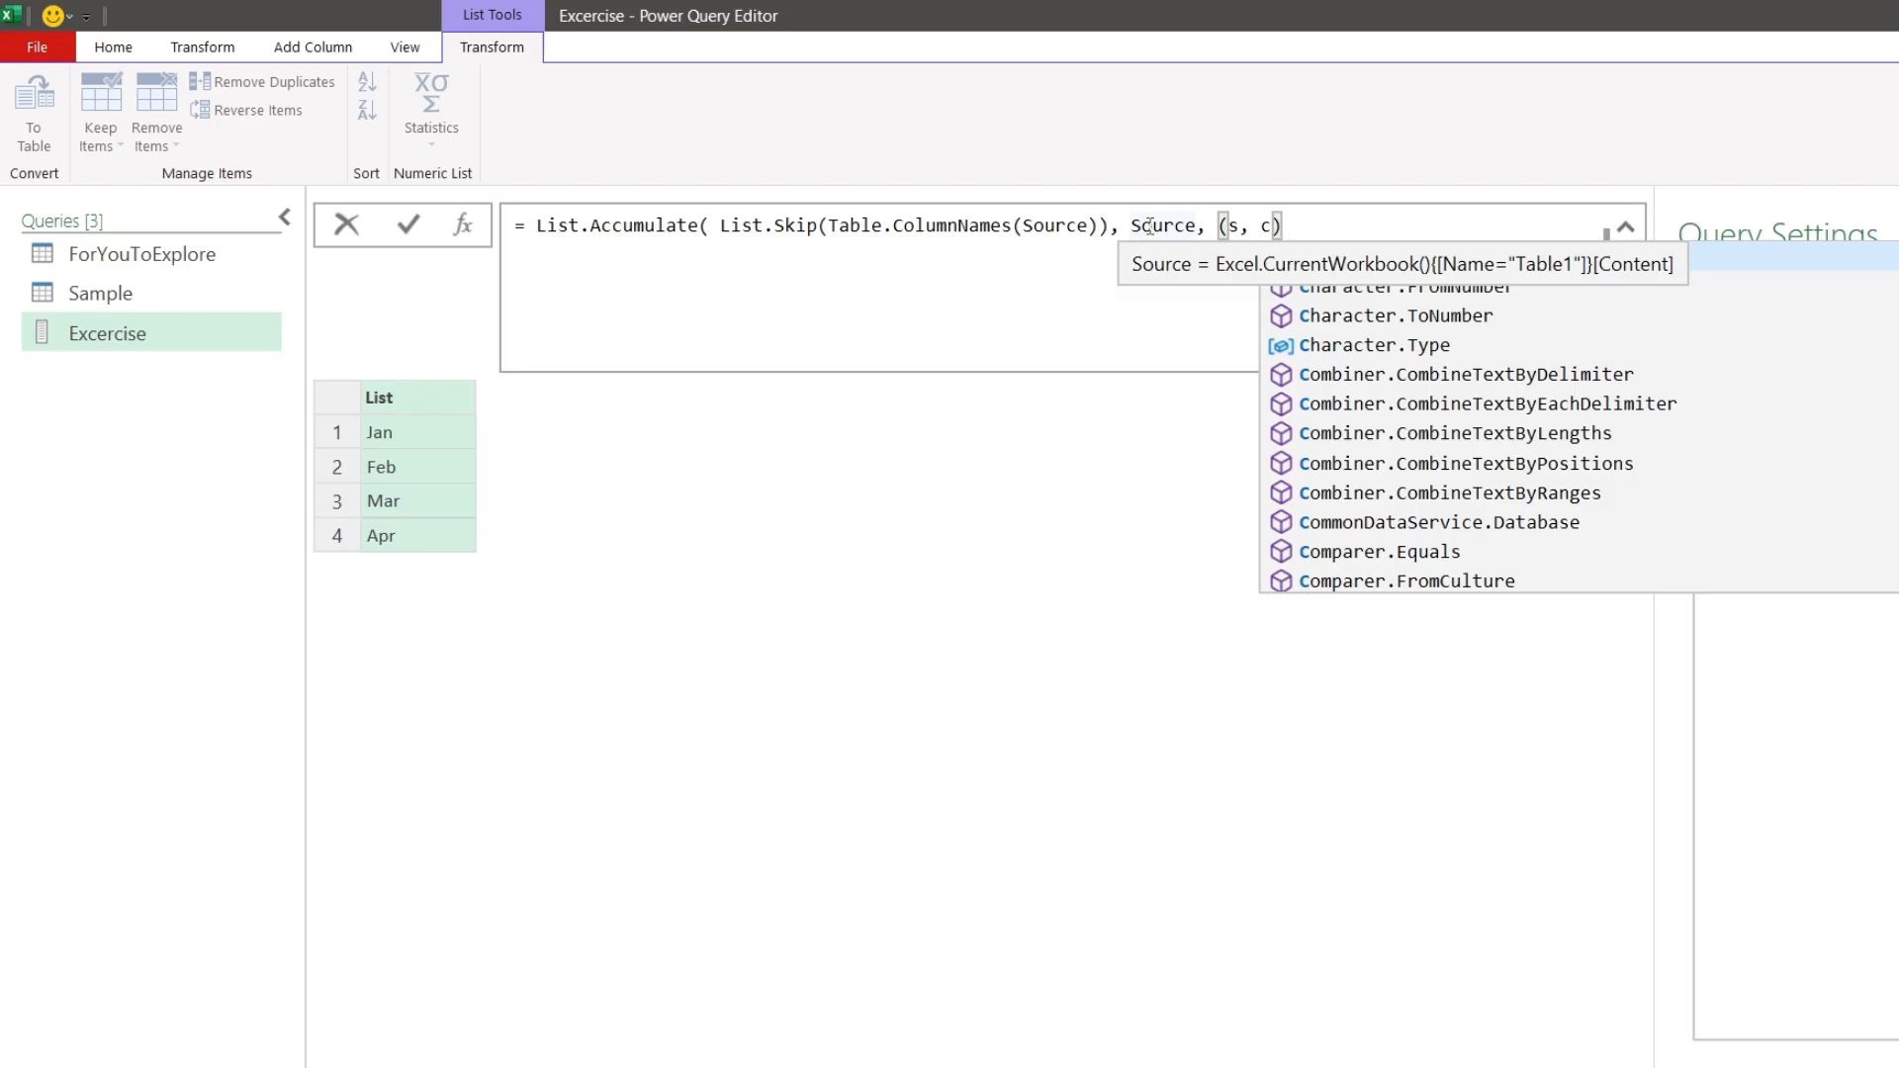
type(") =>")
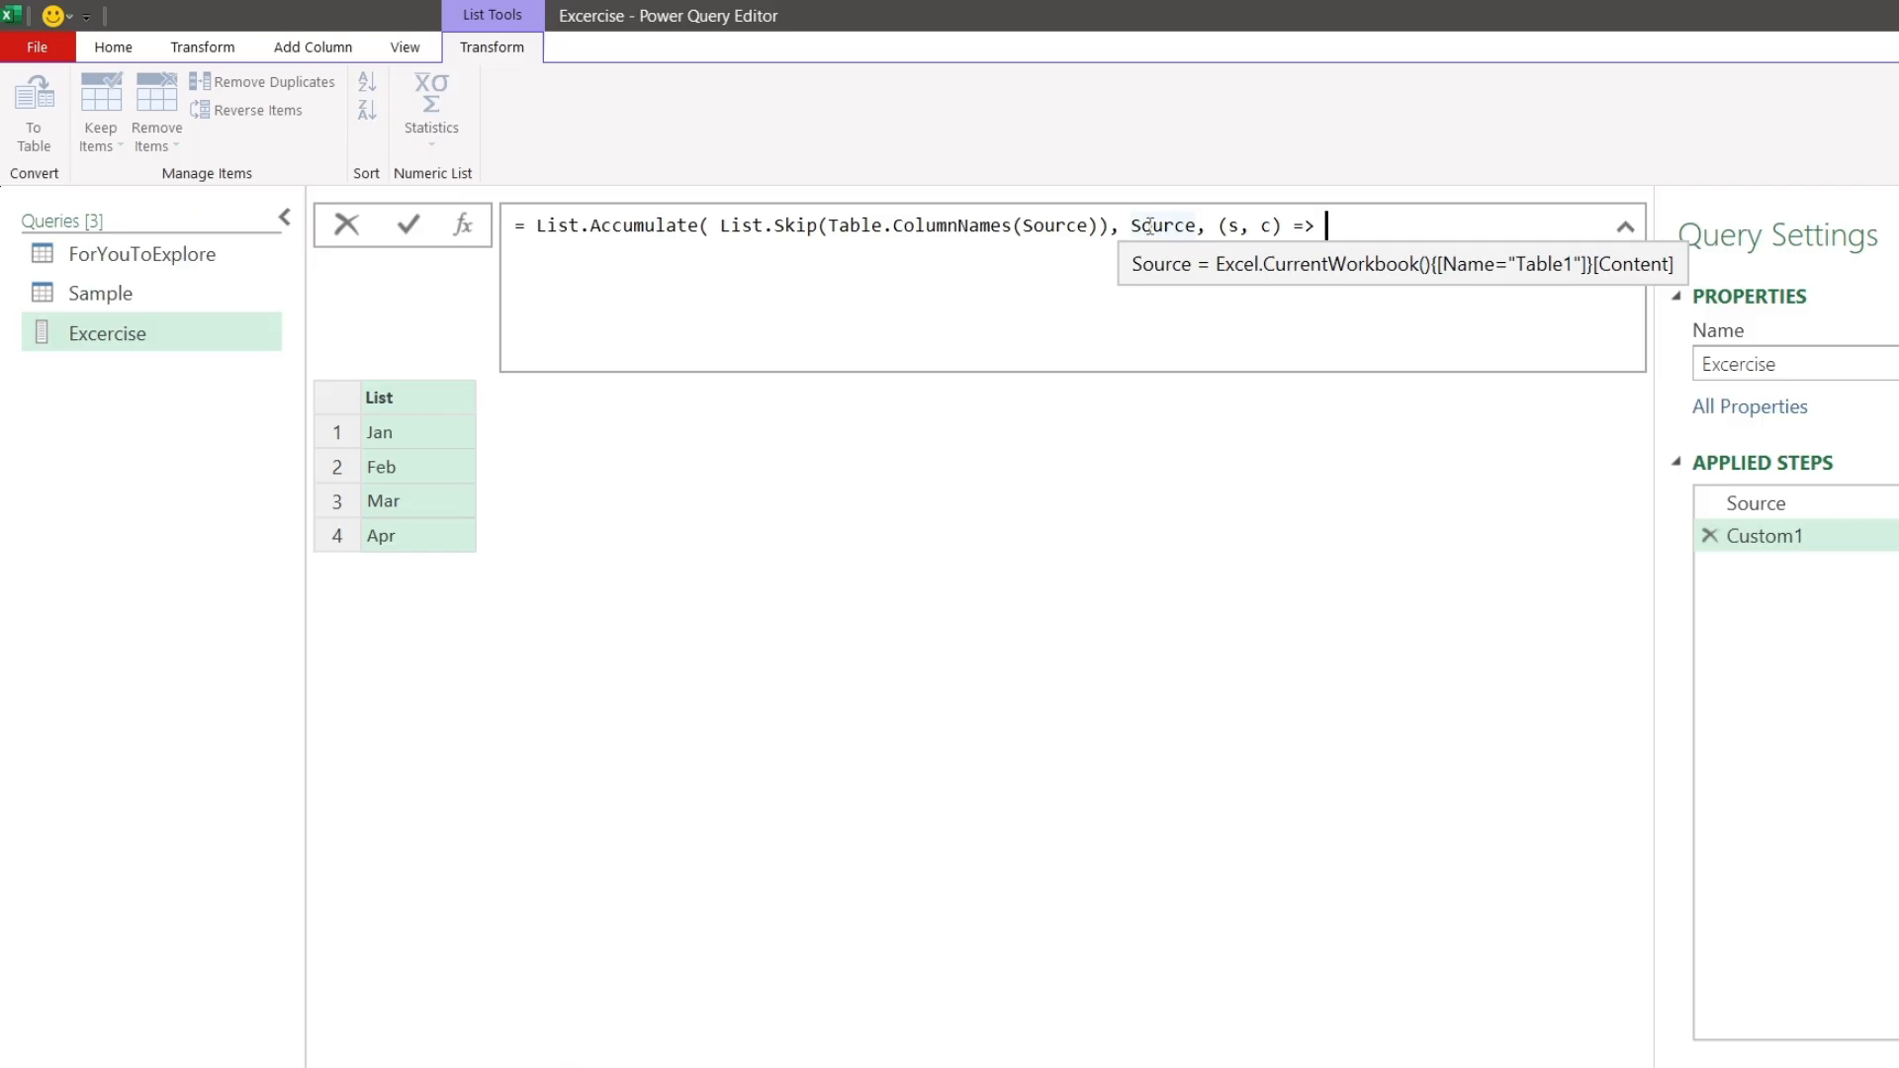
Step: Open a Table.AddColumn call as the function body, with s as its table argument followed by a comma
type("Table.AddColumn")
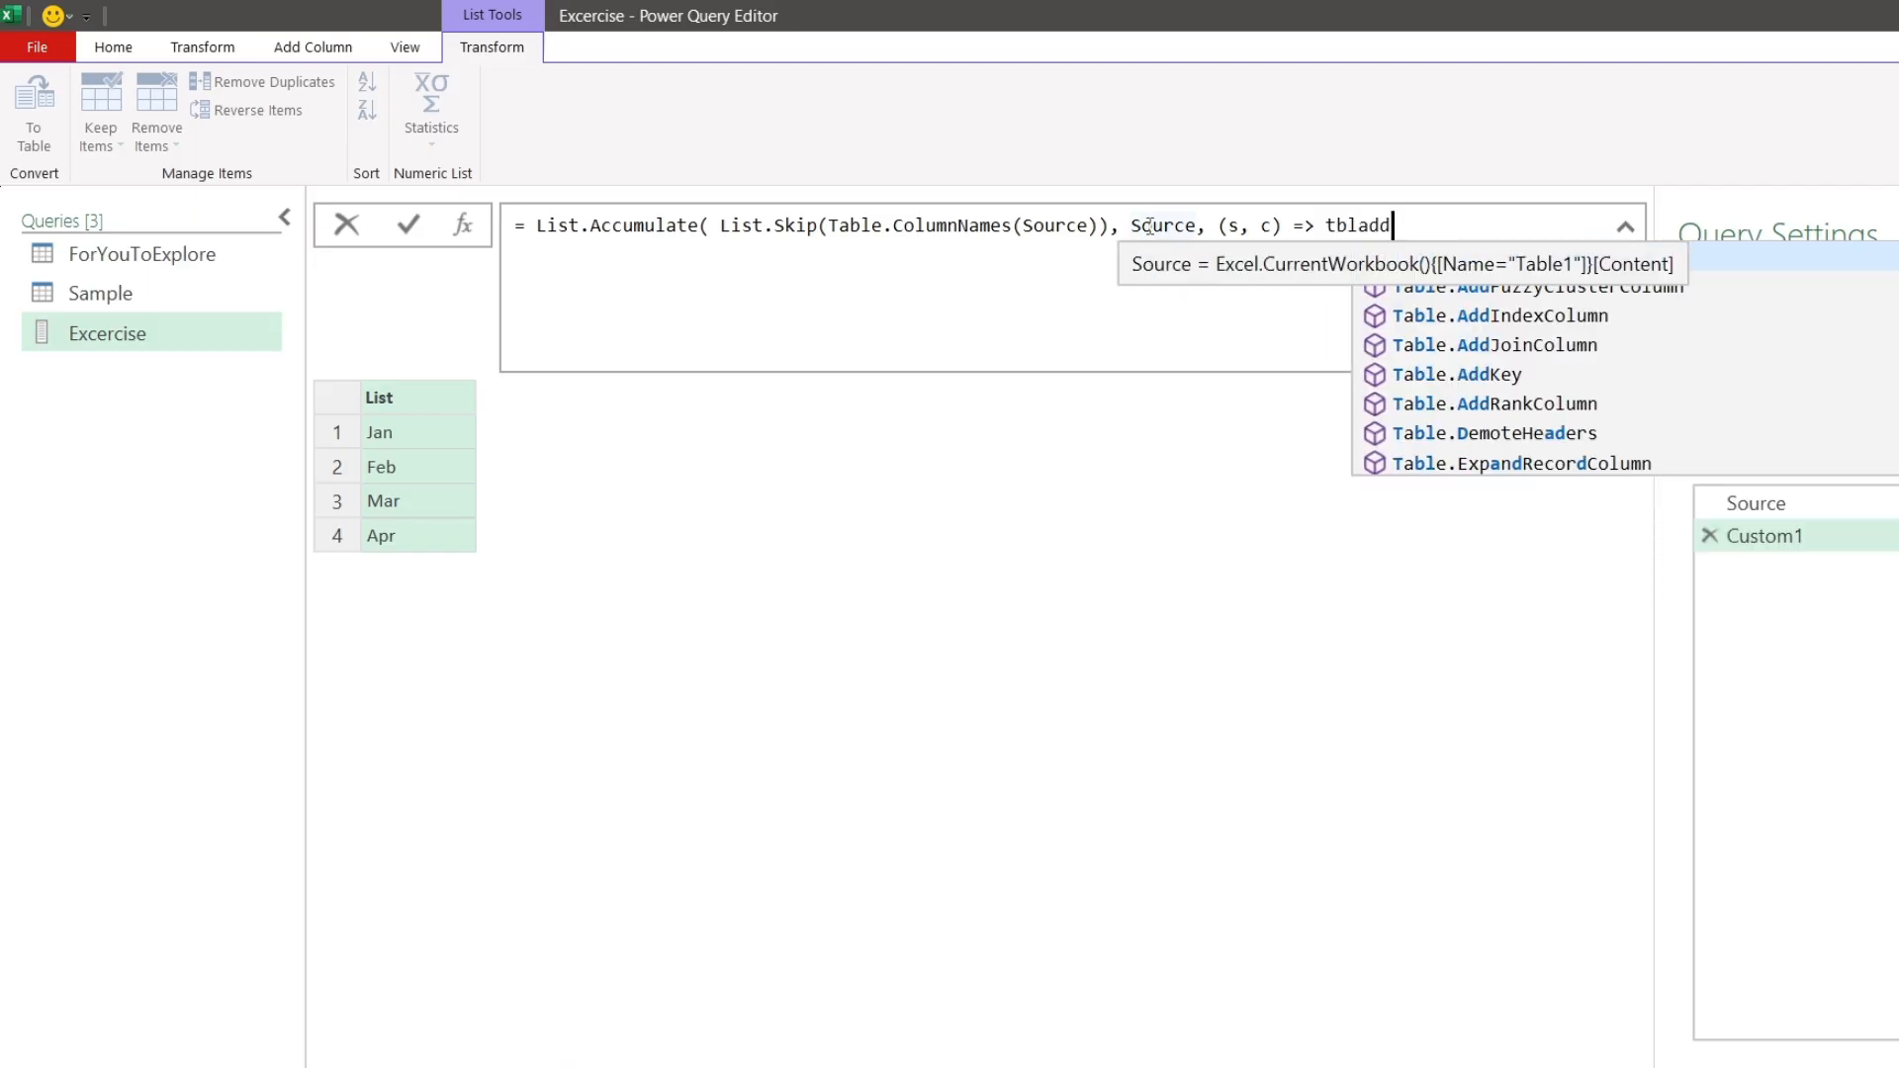
type("(")
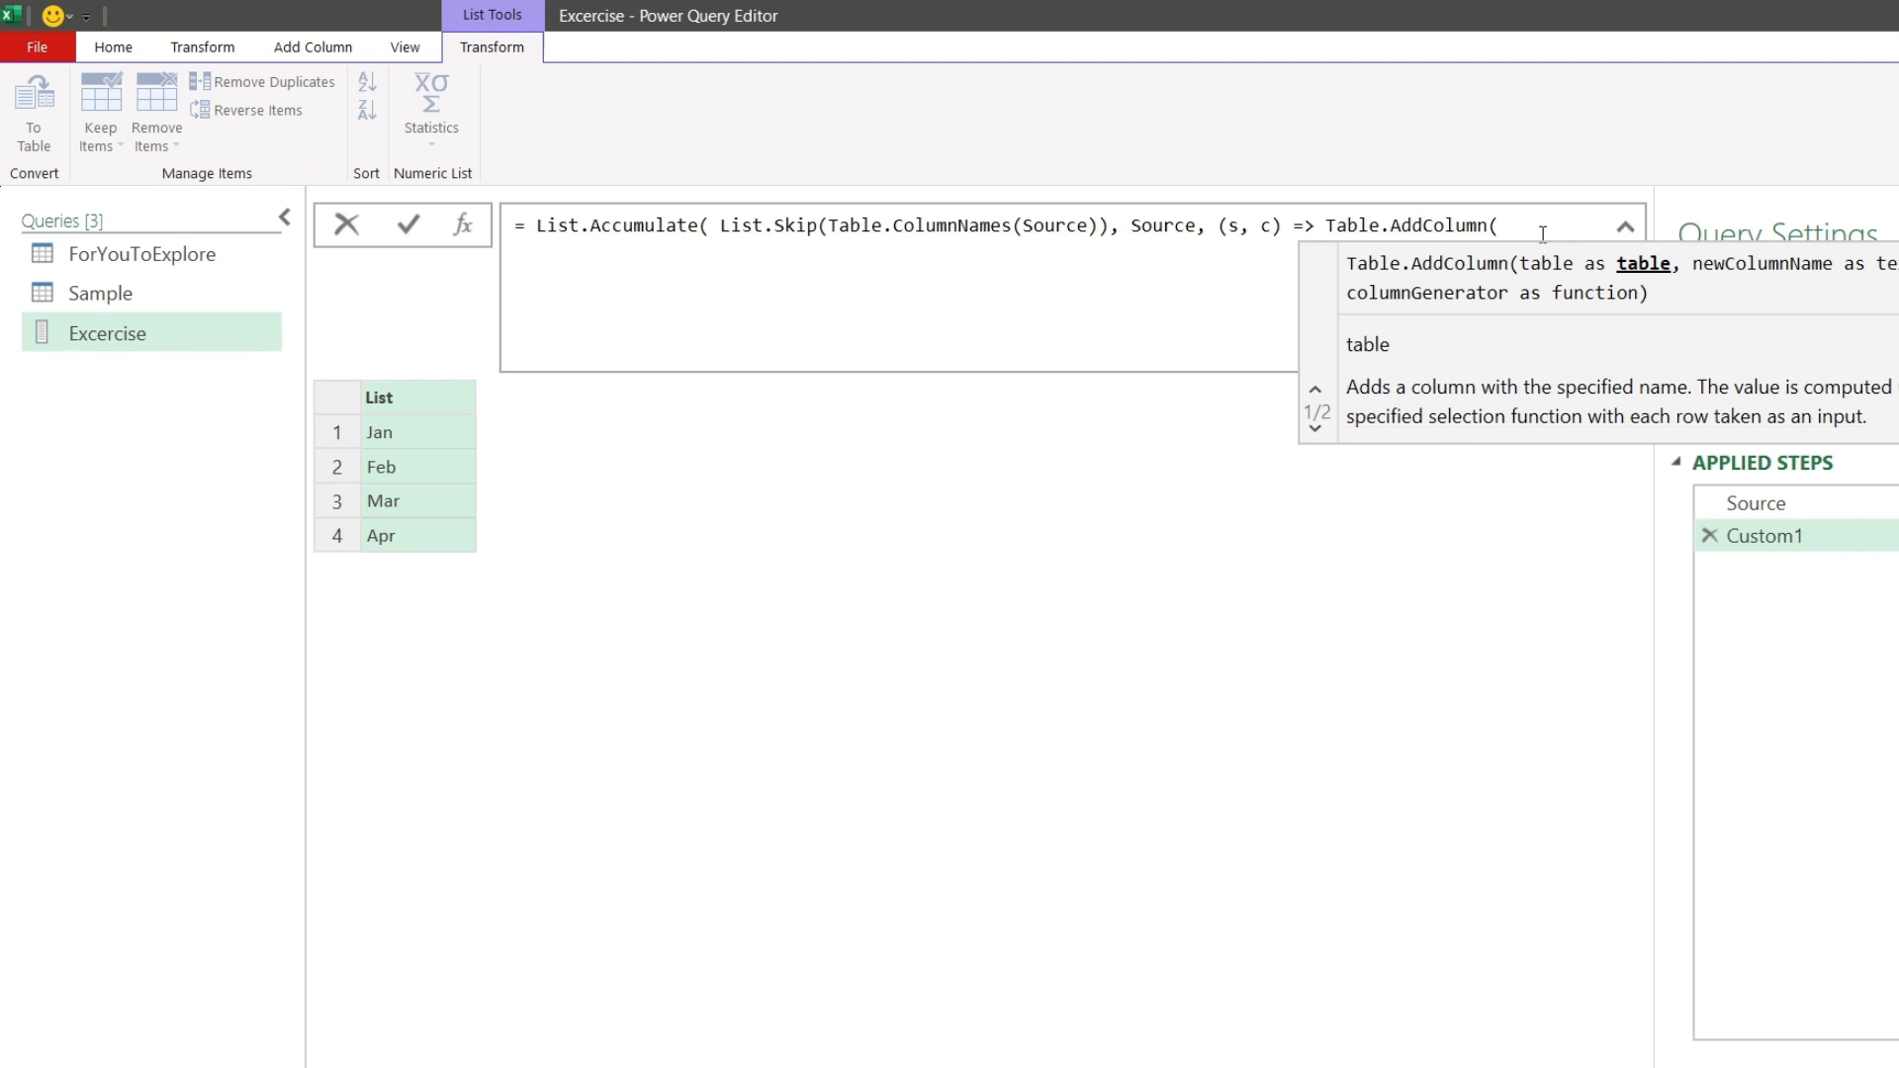
type("s")
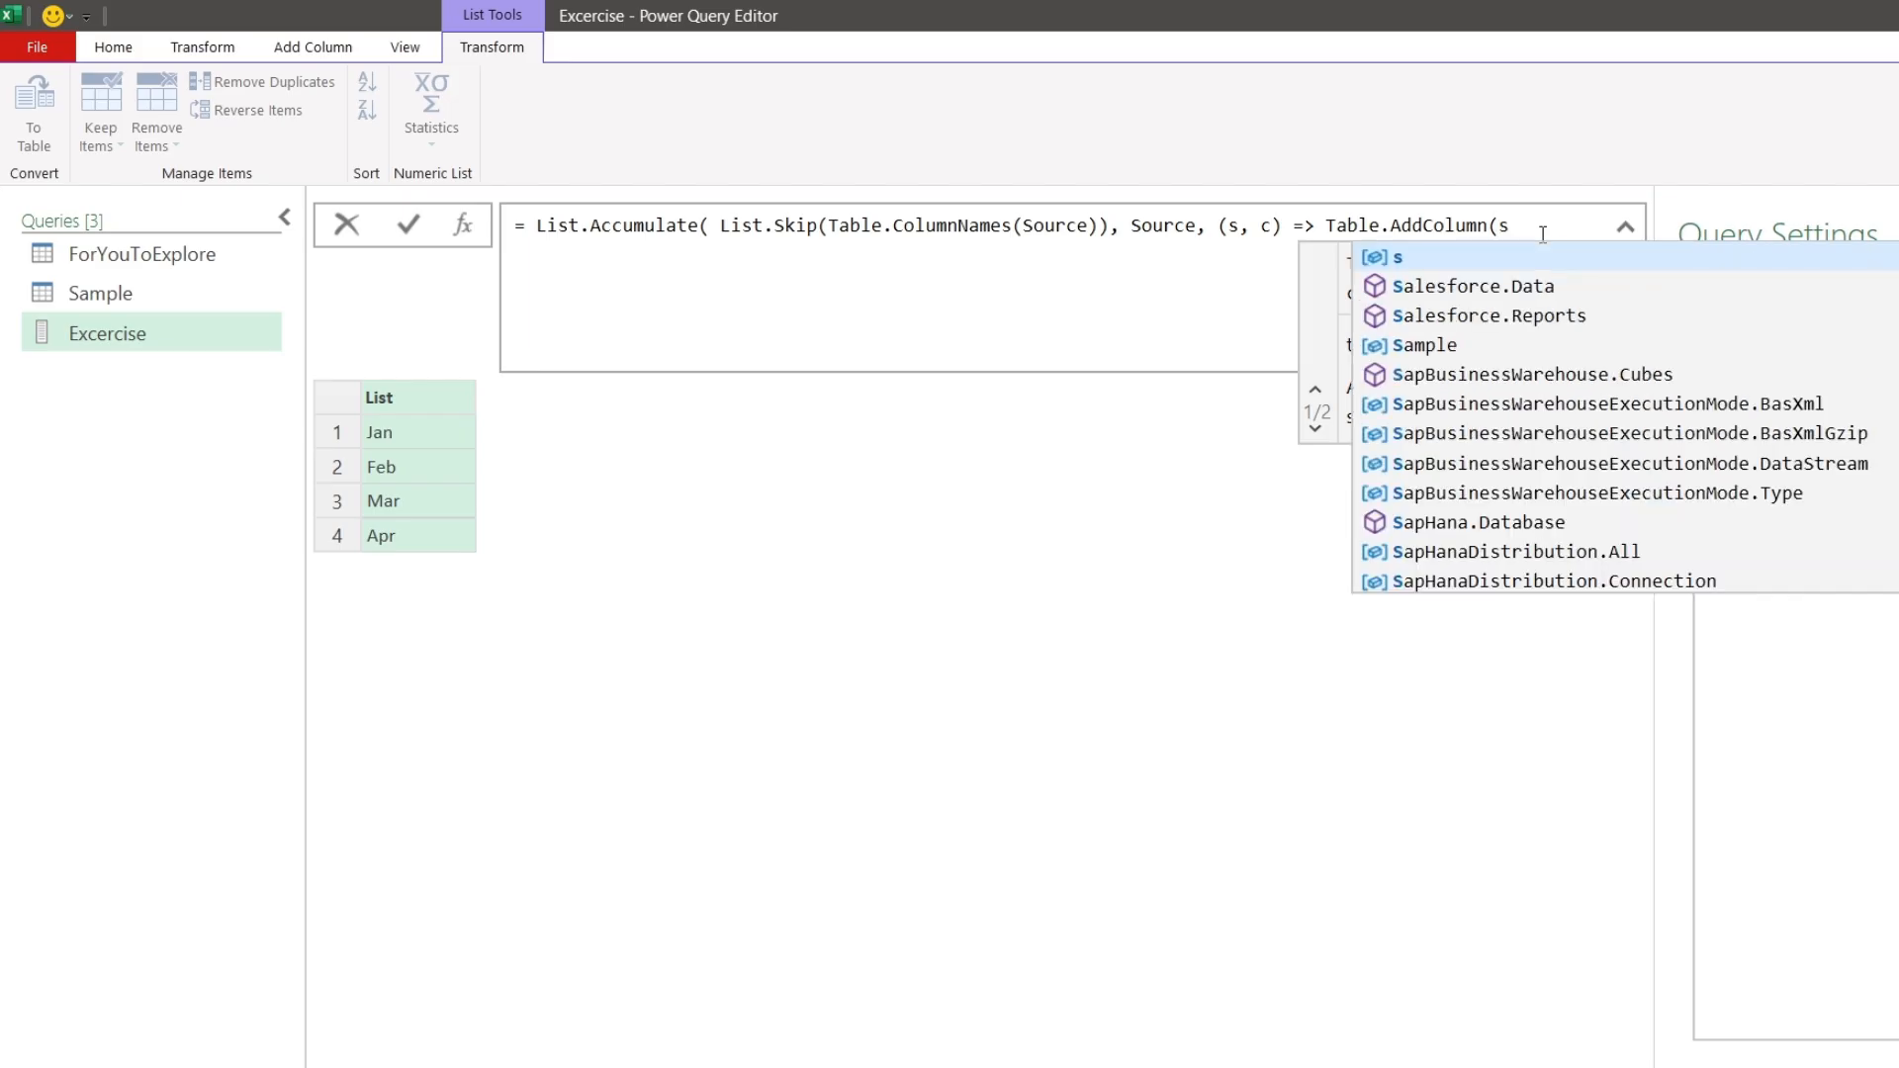
type(",")
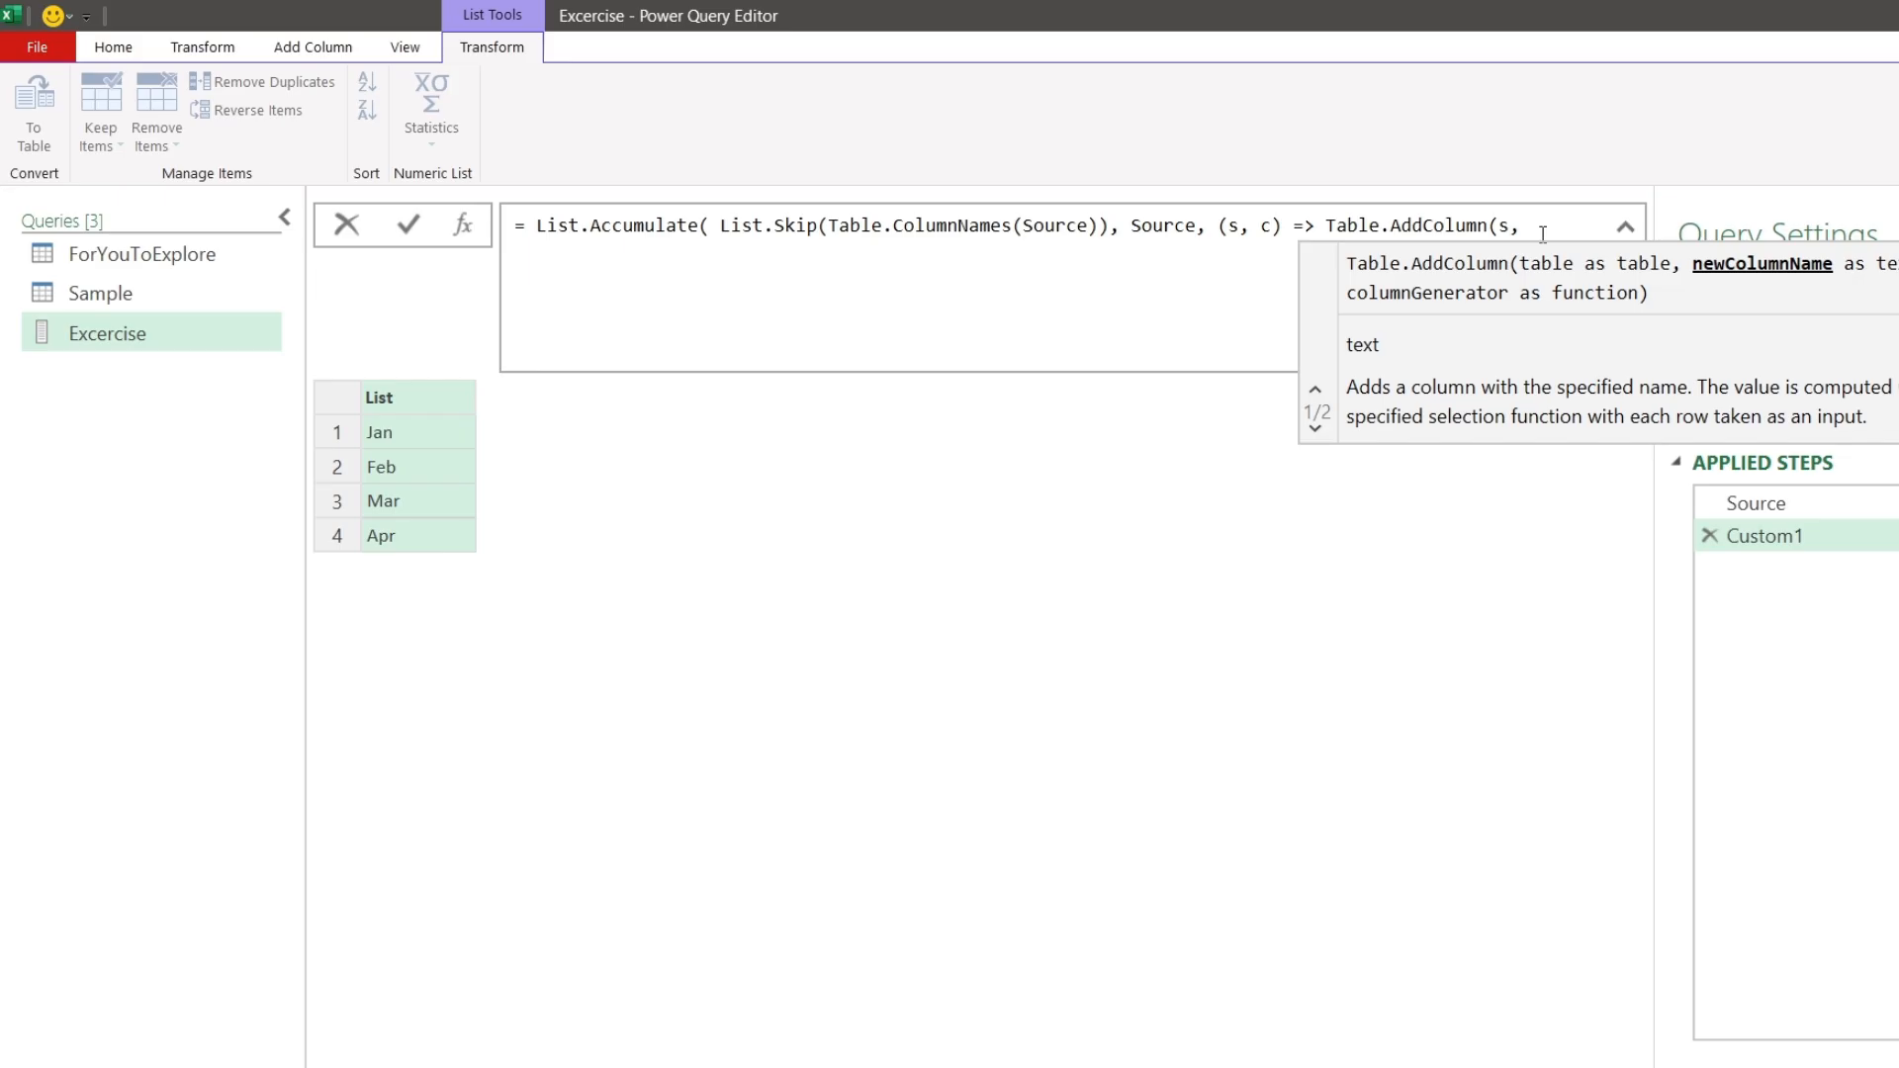
Step: Set the new column name argument to c & " %", followed by a comma
type("c")
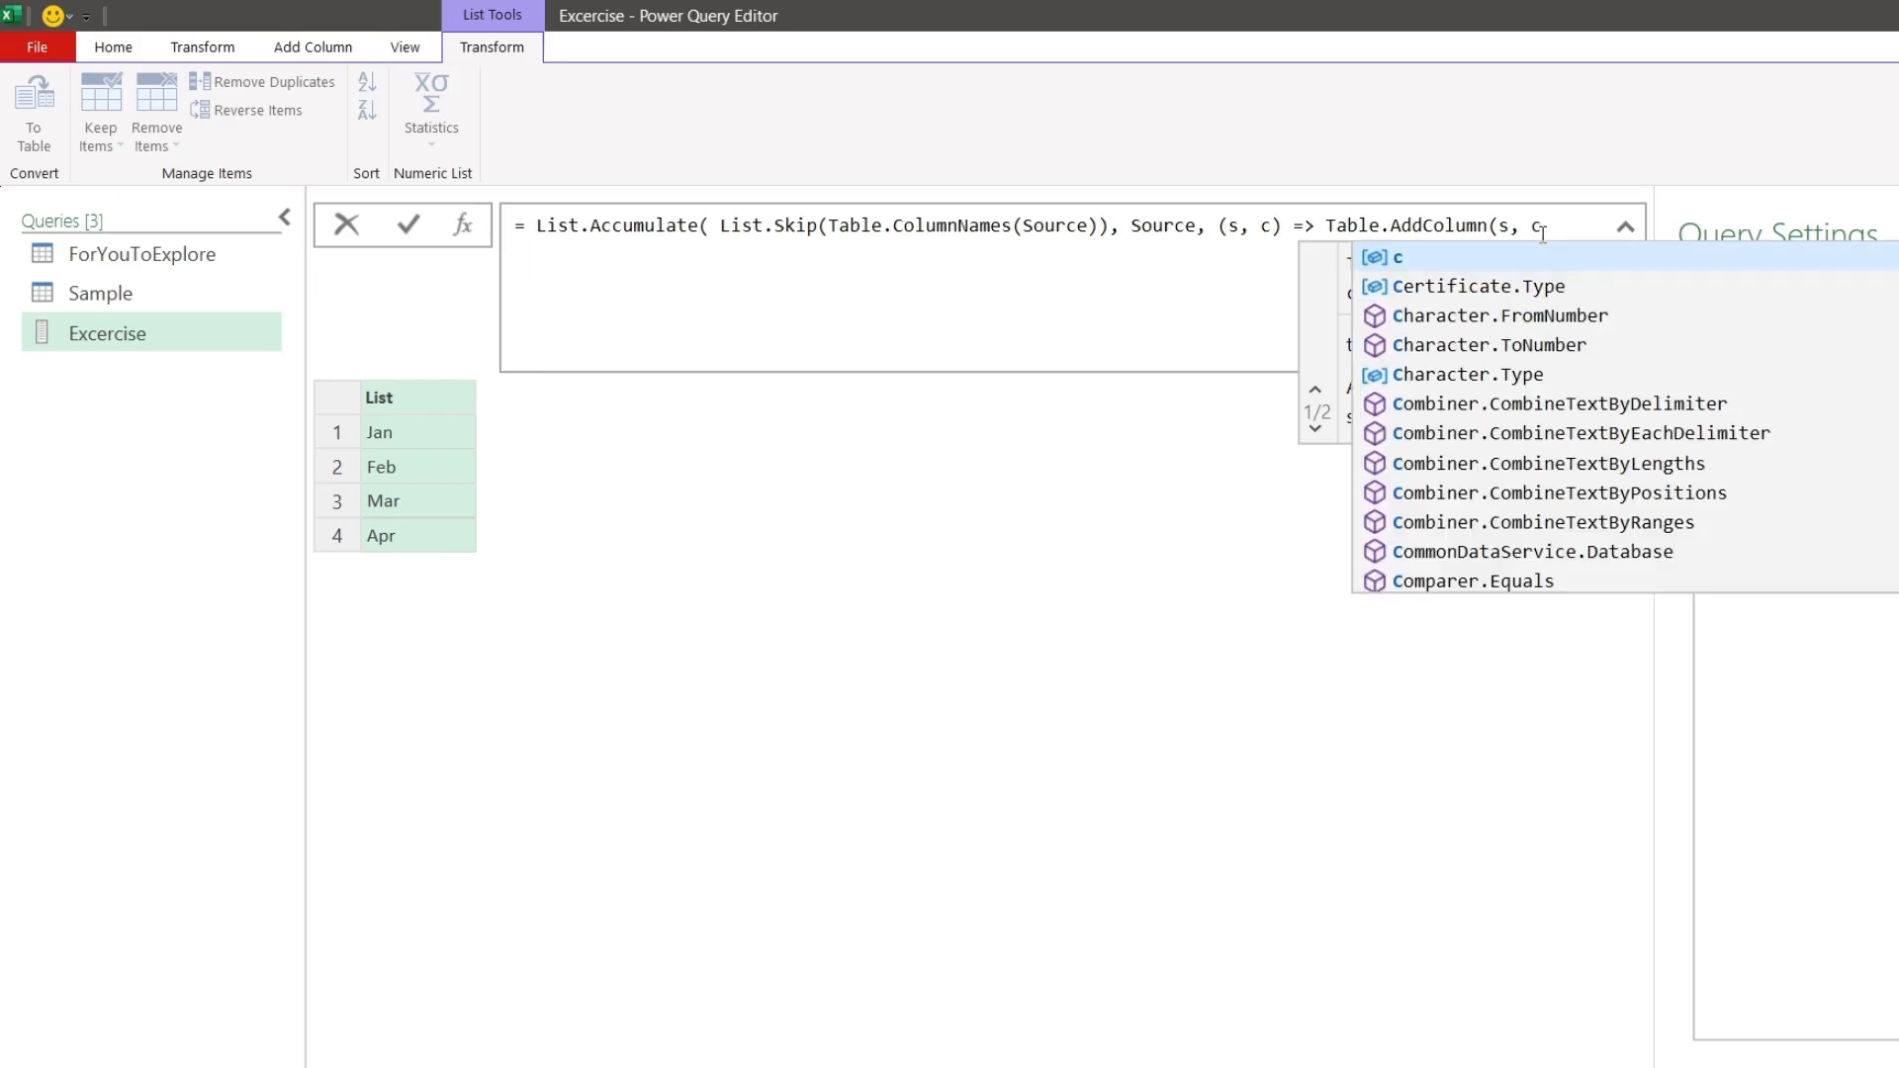
type(" & \"")
key("shift+Return")
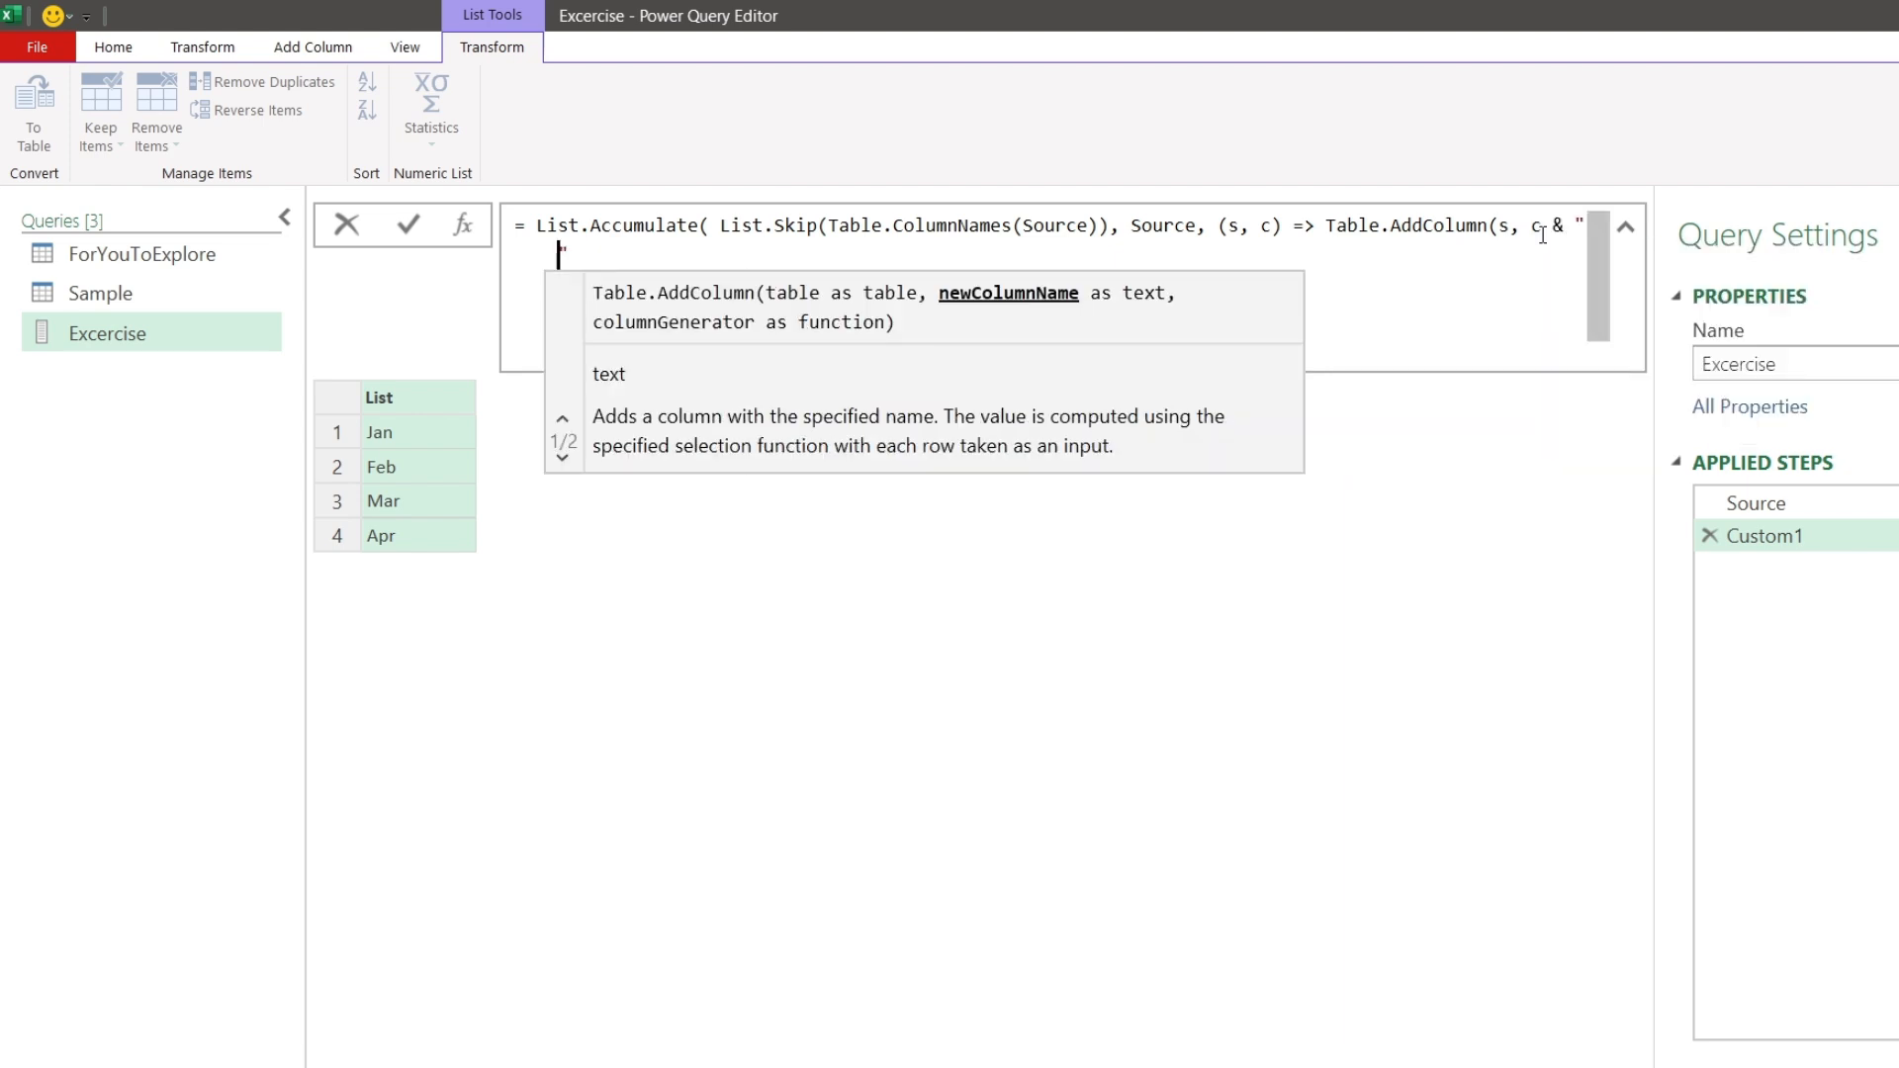
type("%")
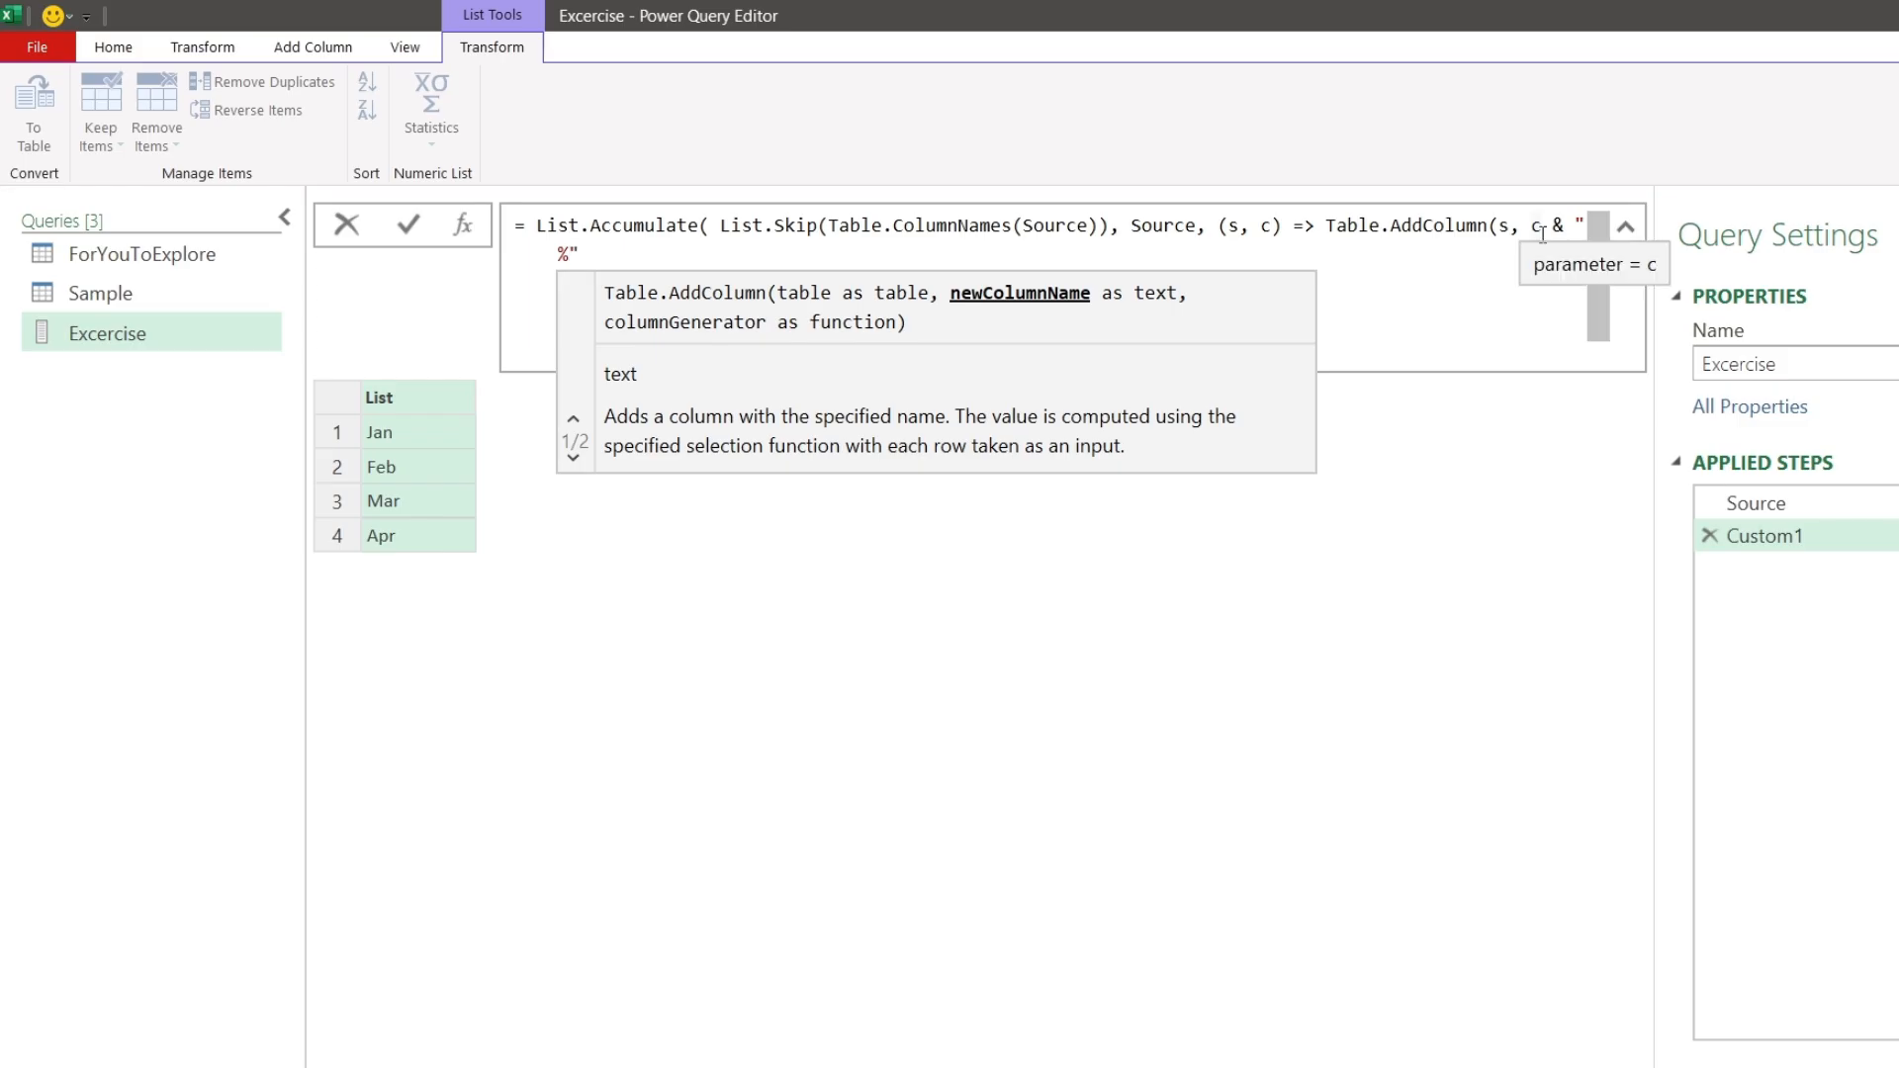
type("\"")
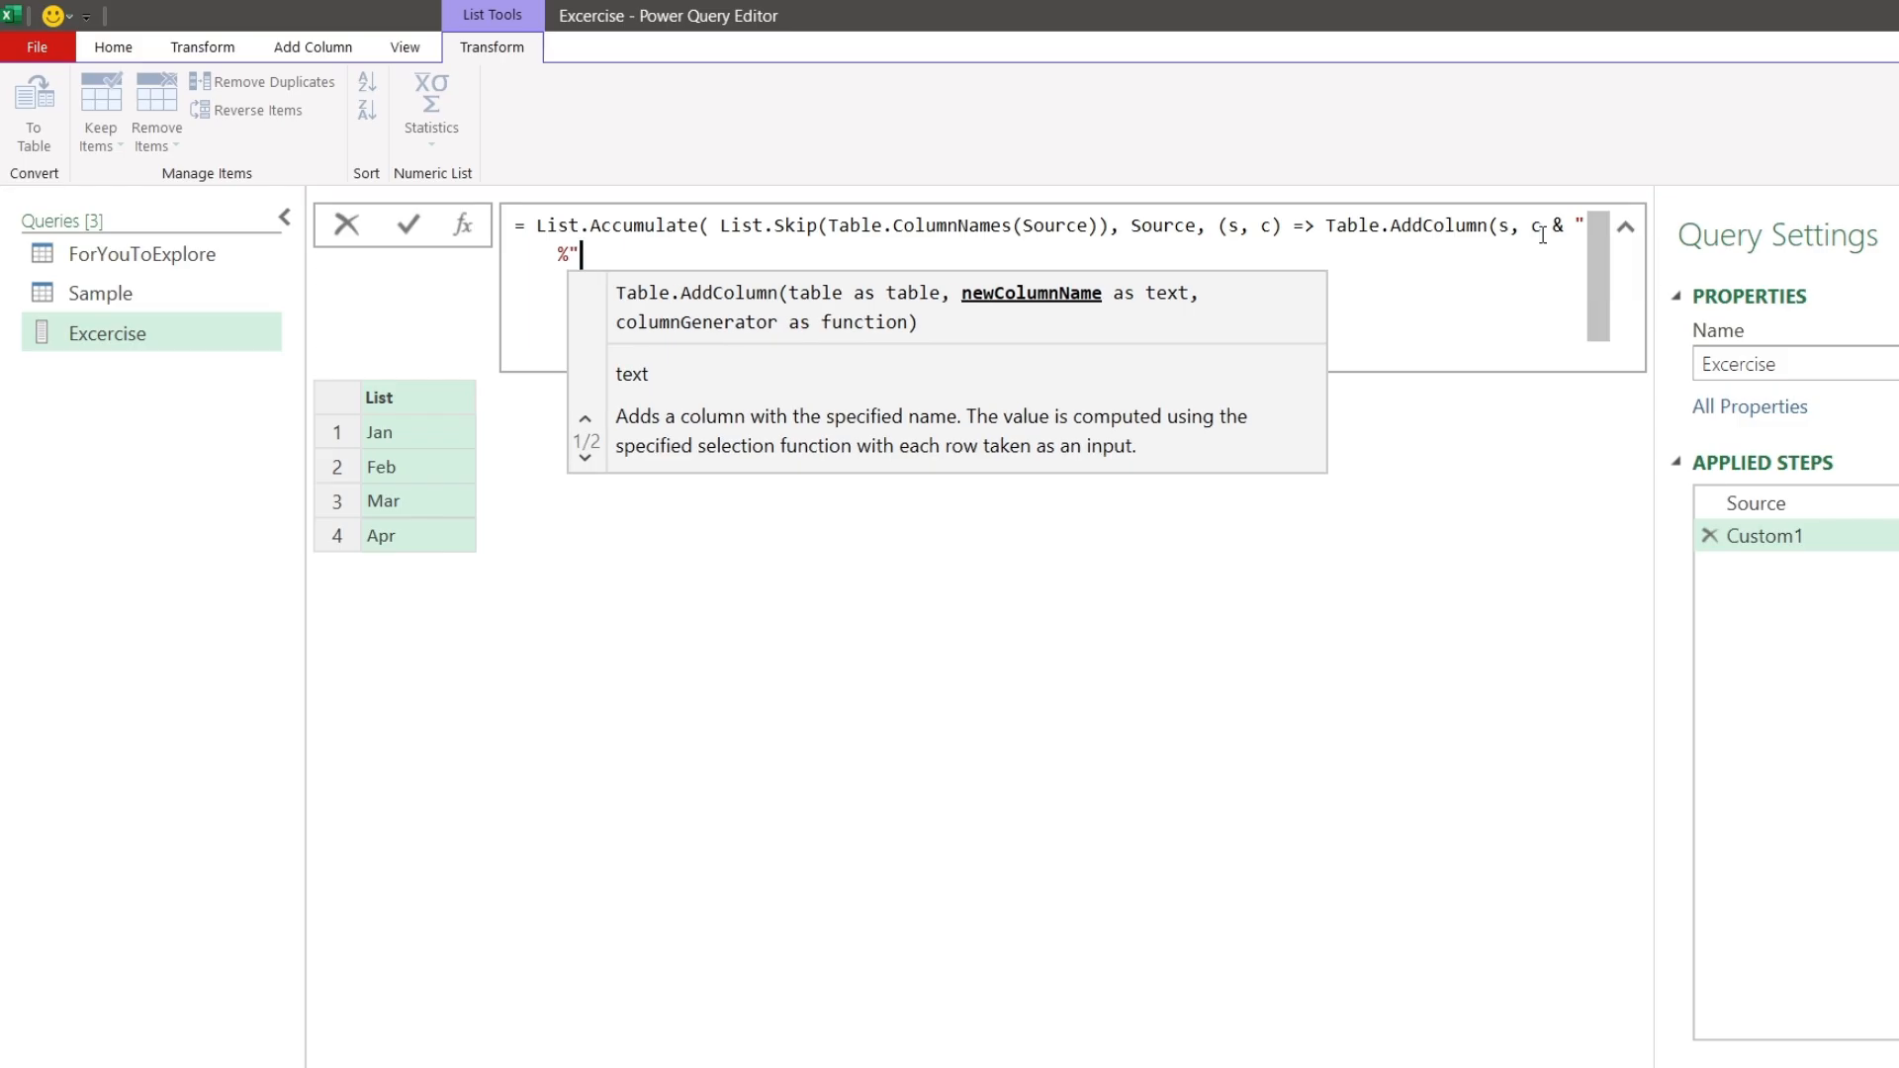
type(",")
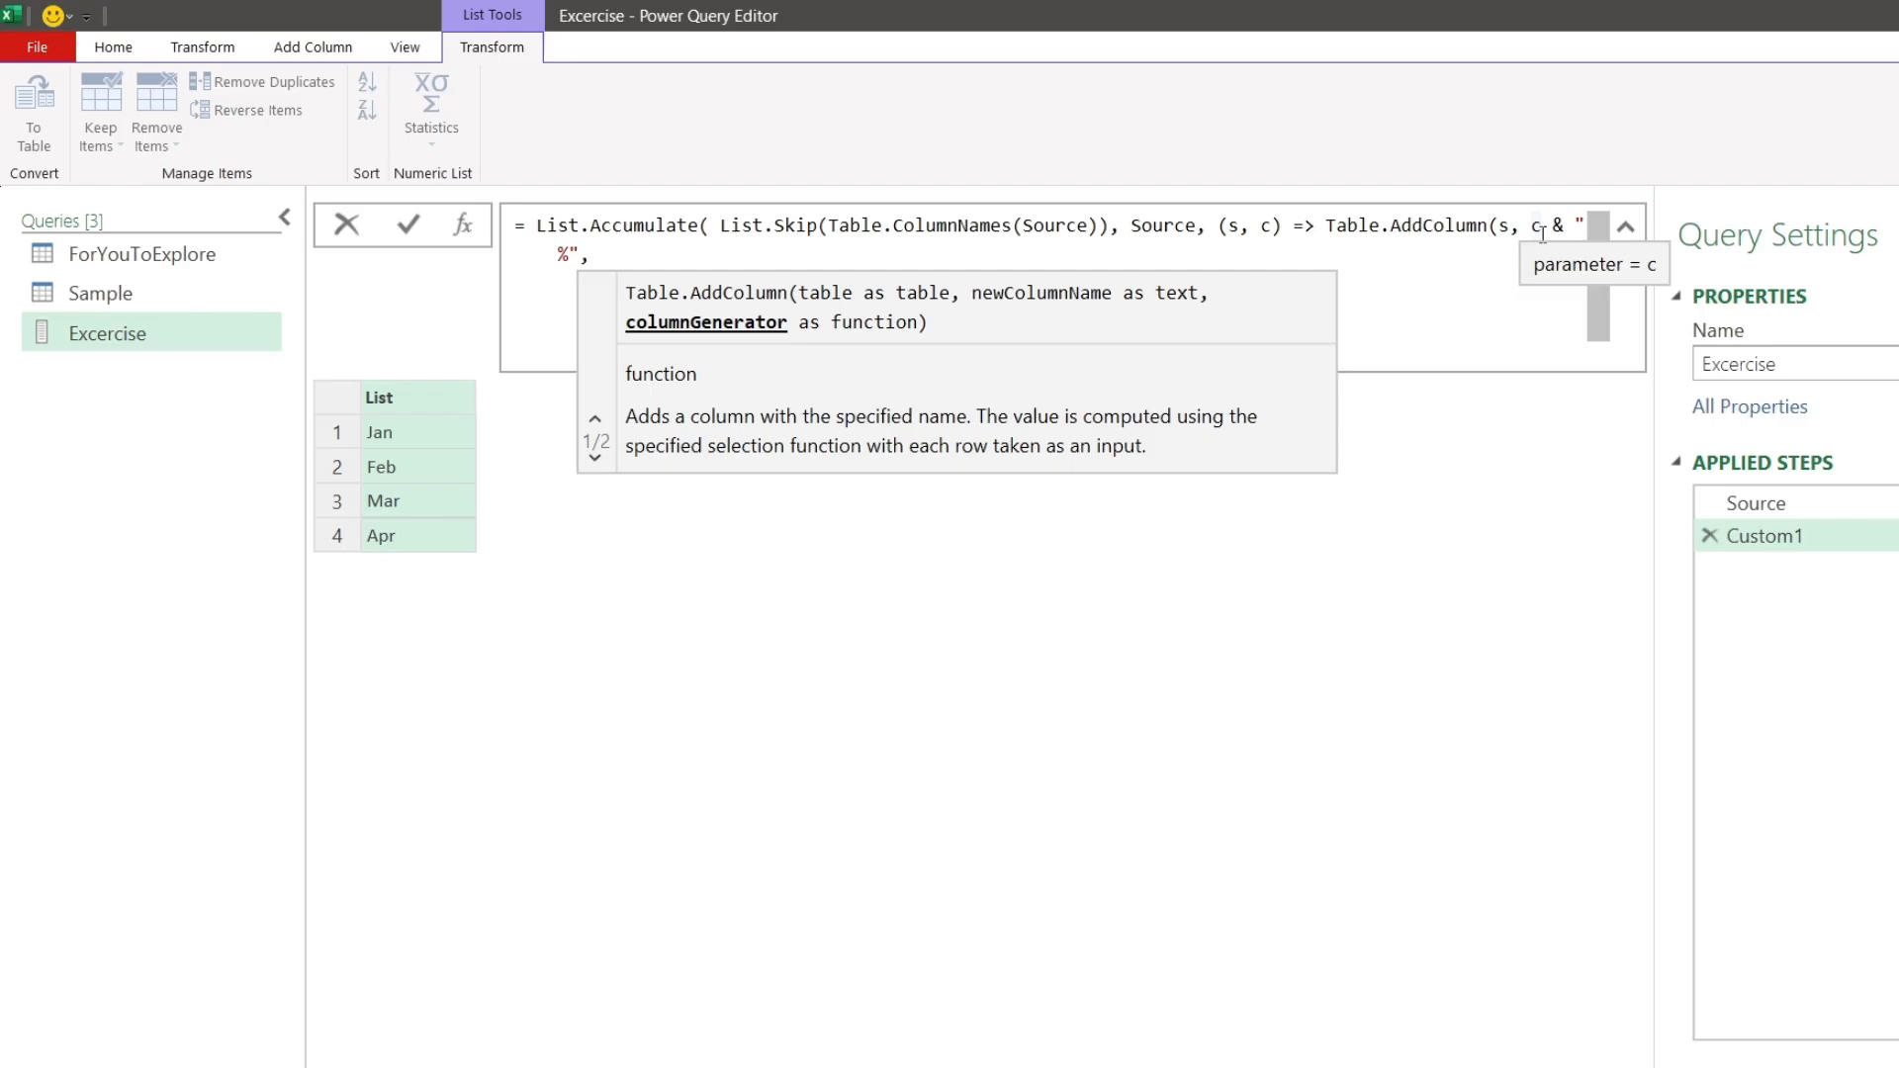
Step: Use each 1 as the placeholder column generator, close both functions, apply the formula and check the added percentage columns
type(" each")
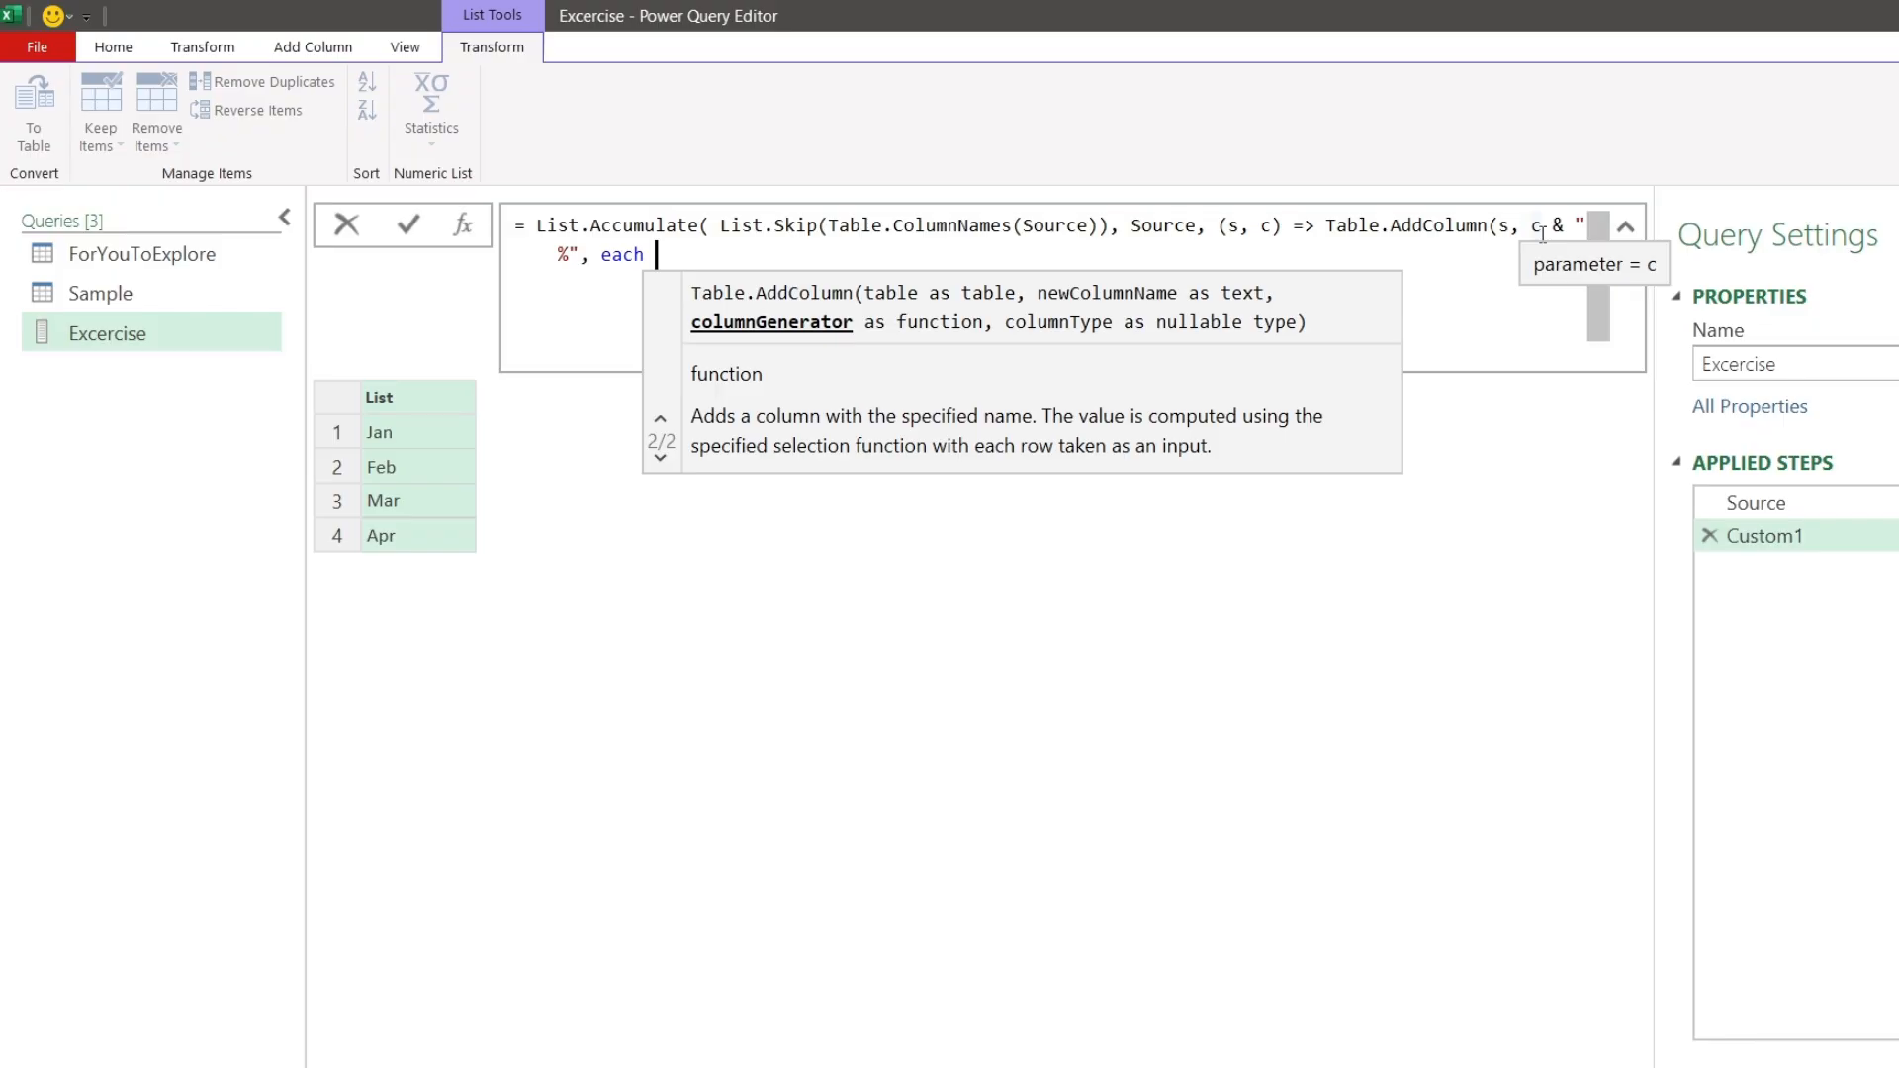
type(" 1")
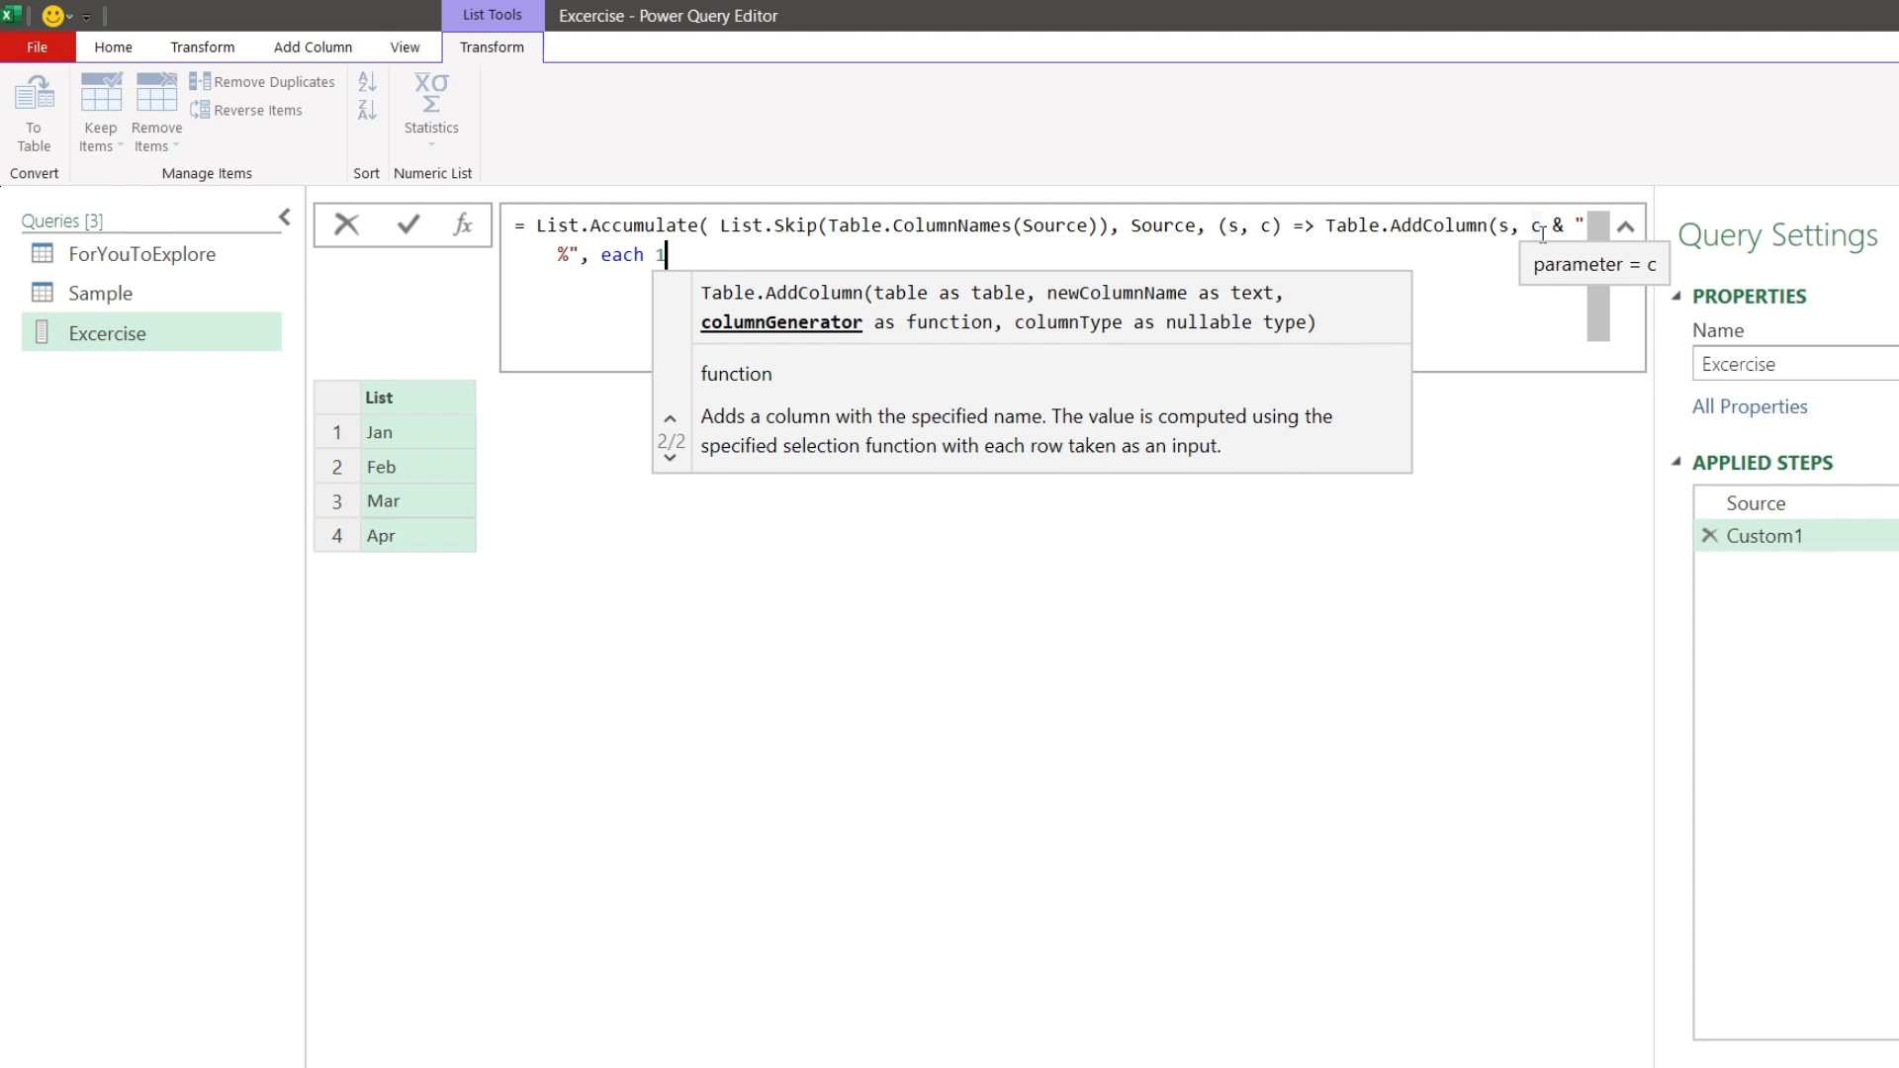
type("))")
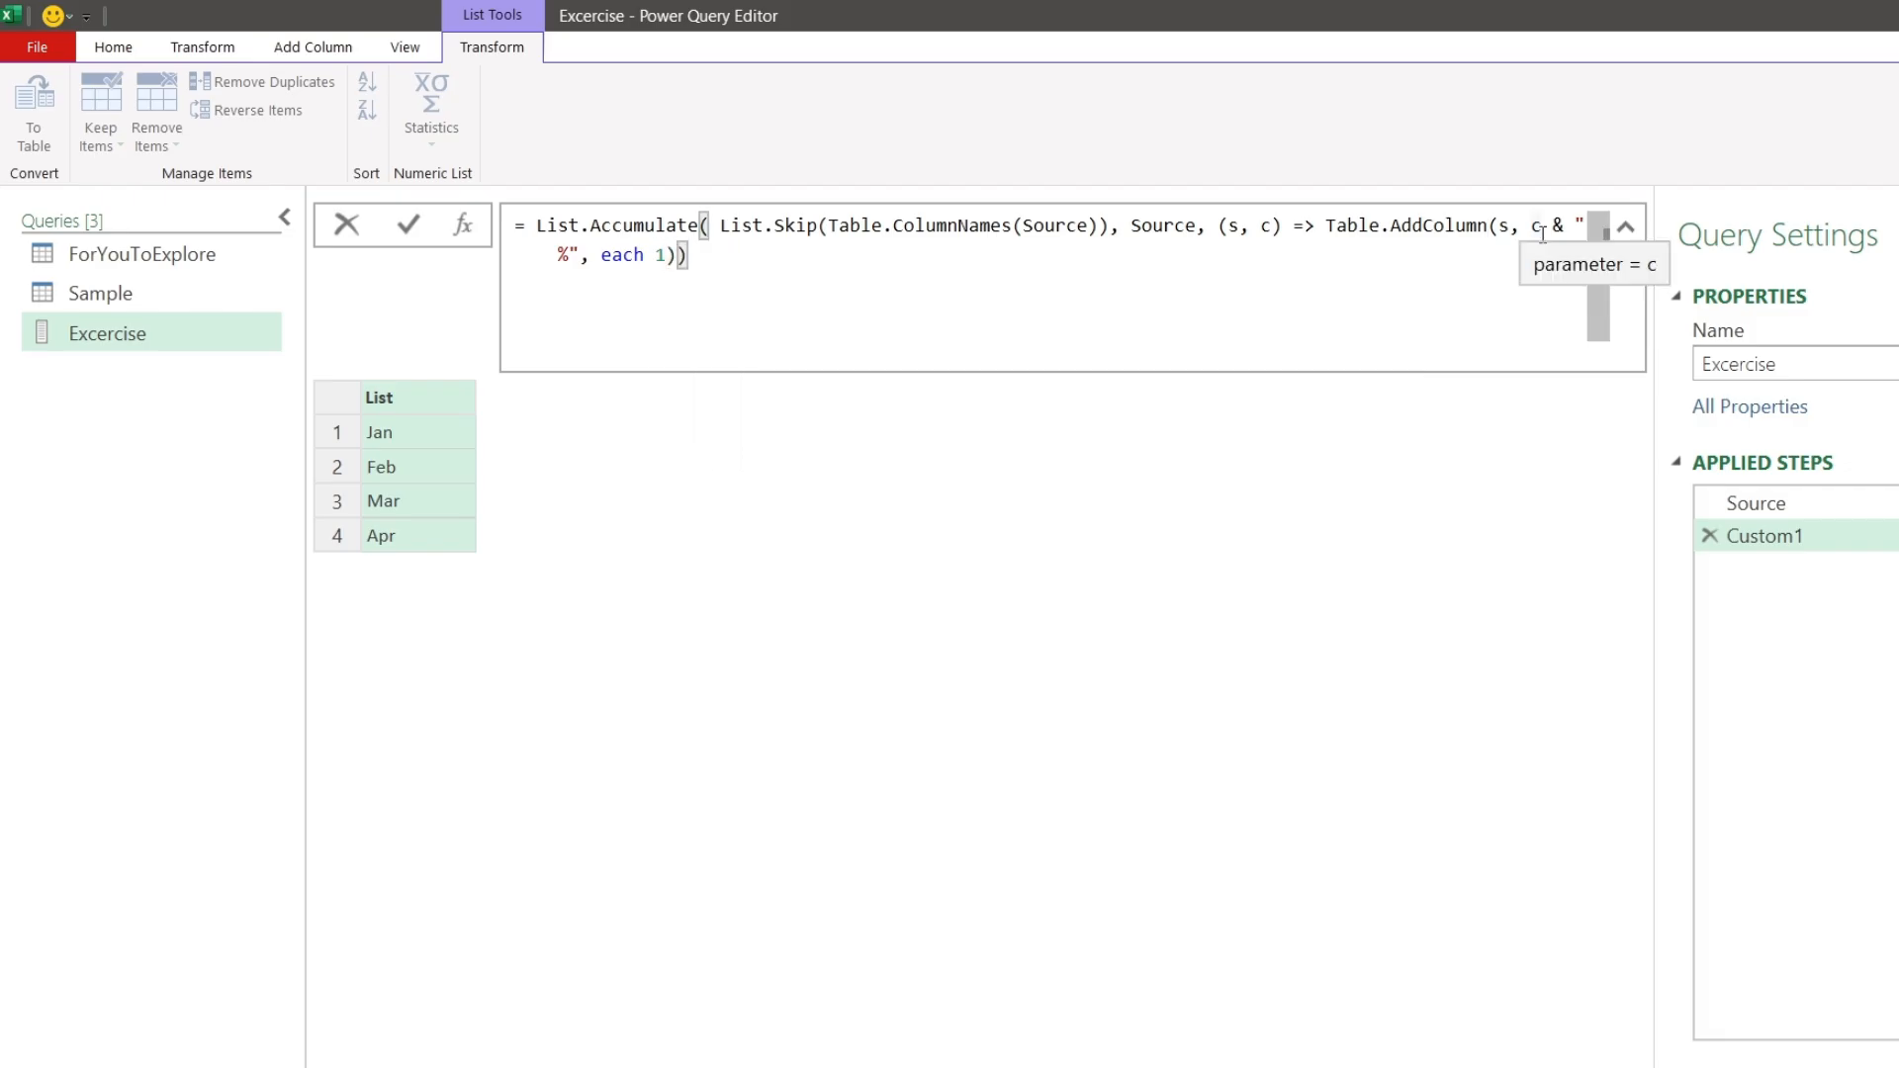
left_click(409, 225)
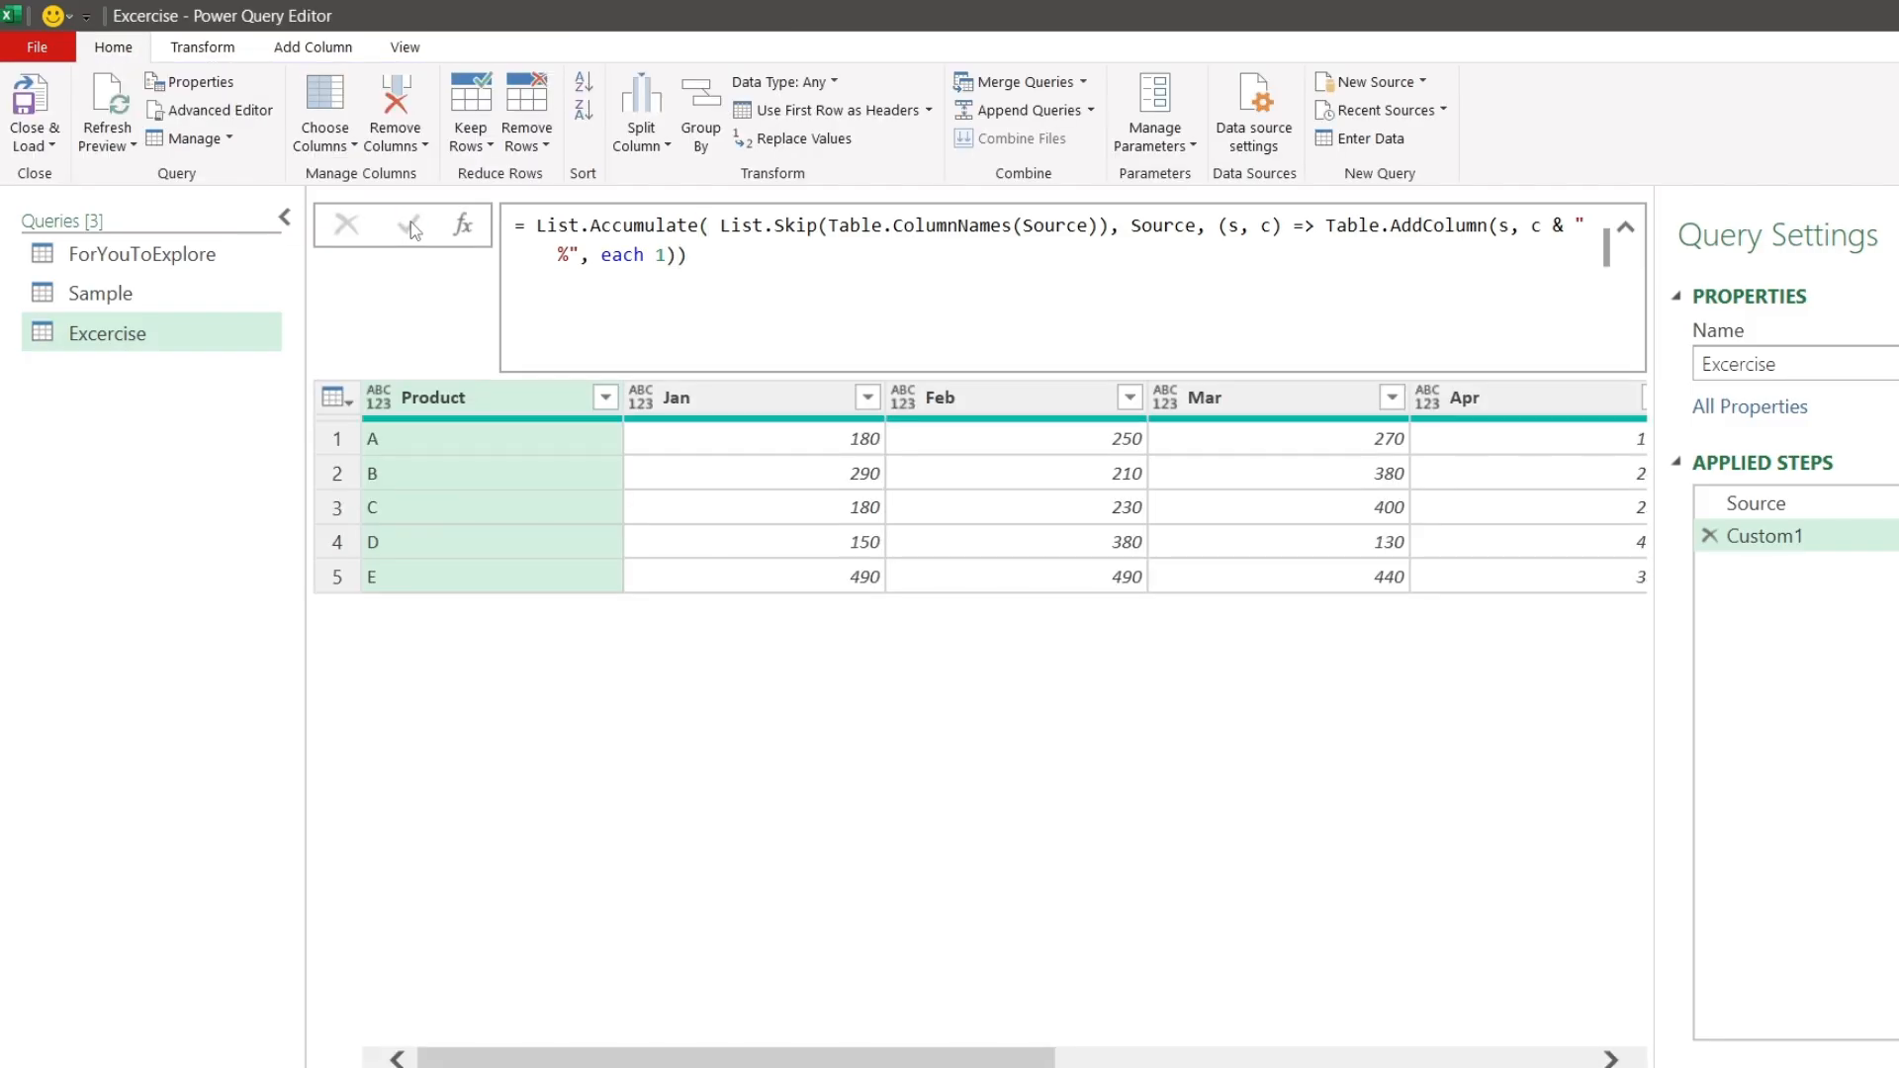
left_click_drag(717, 1058, 1236, 1050)
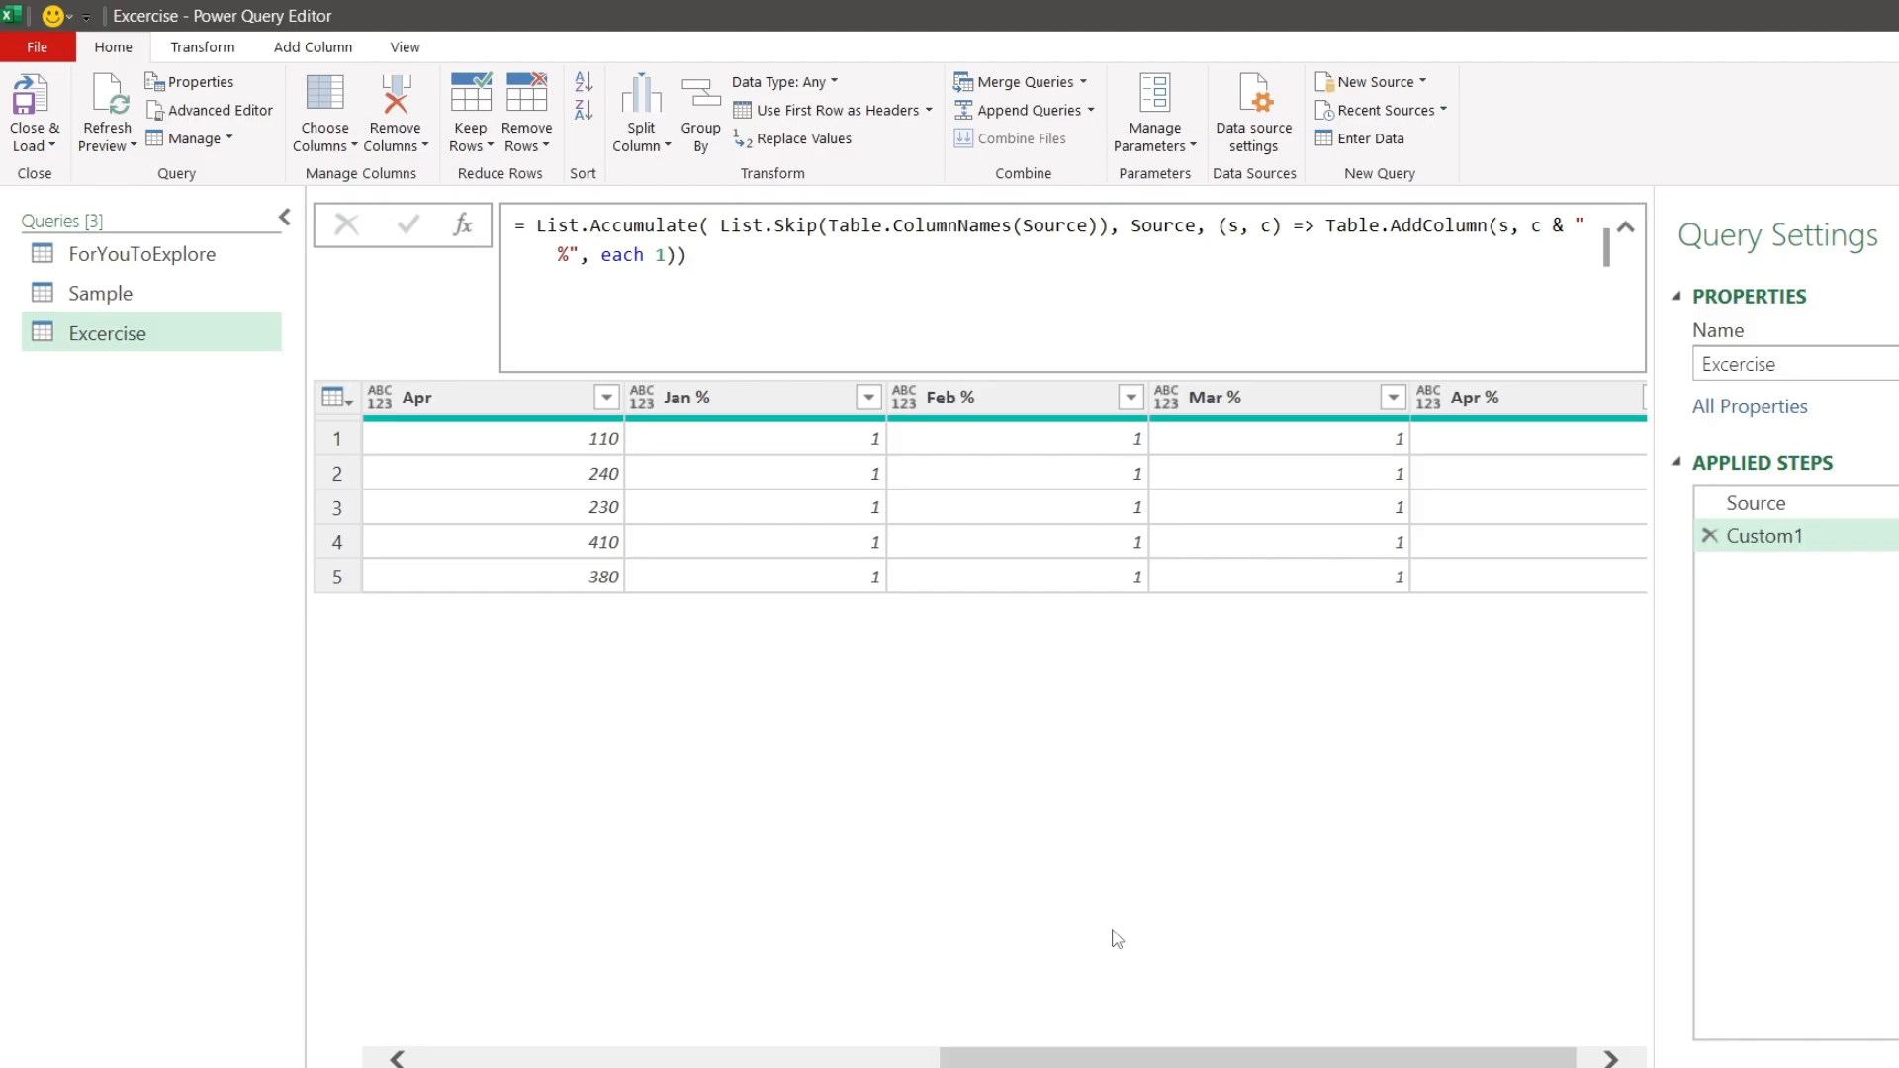
Step: Add a new custom step after Custom1 and make its formula = Source
left_click(463, 226)
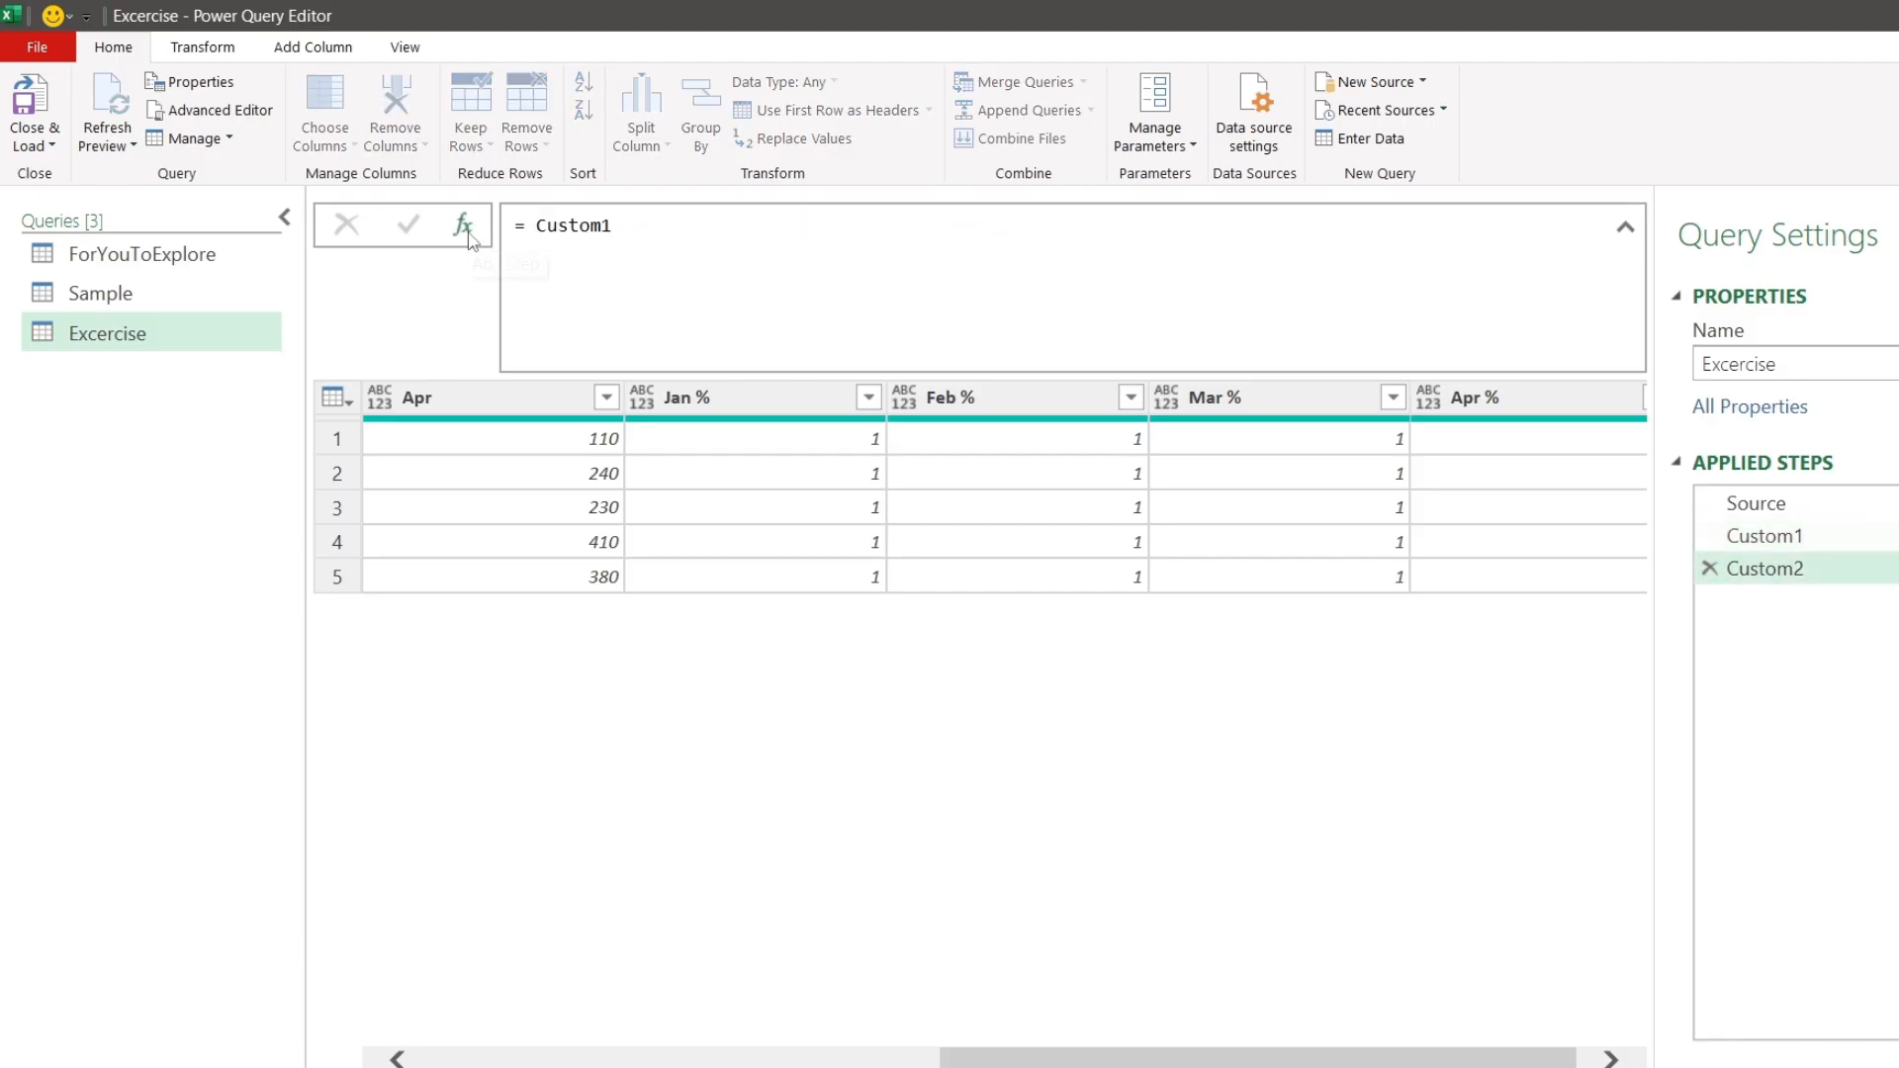
left_click(539, 228)
left_click_drag(631, 230, 683, 225)
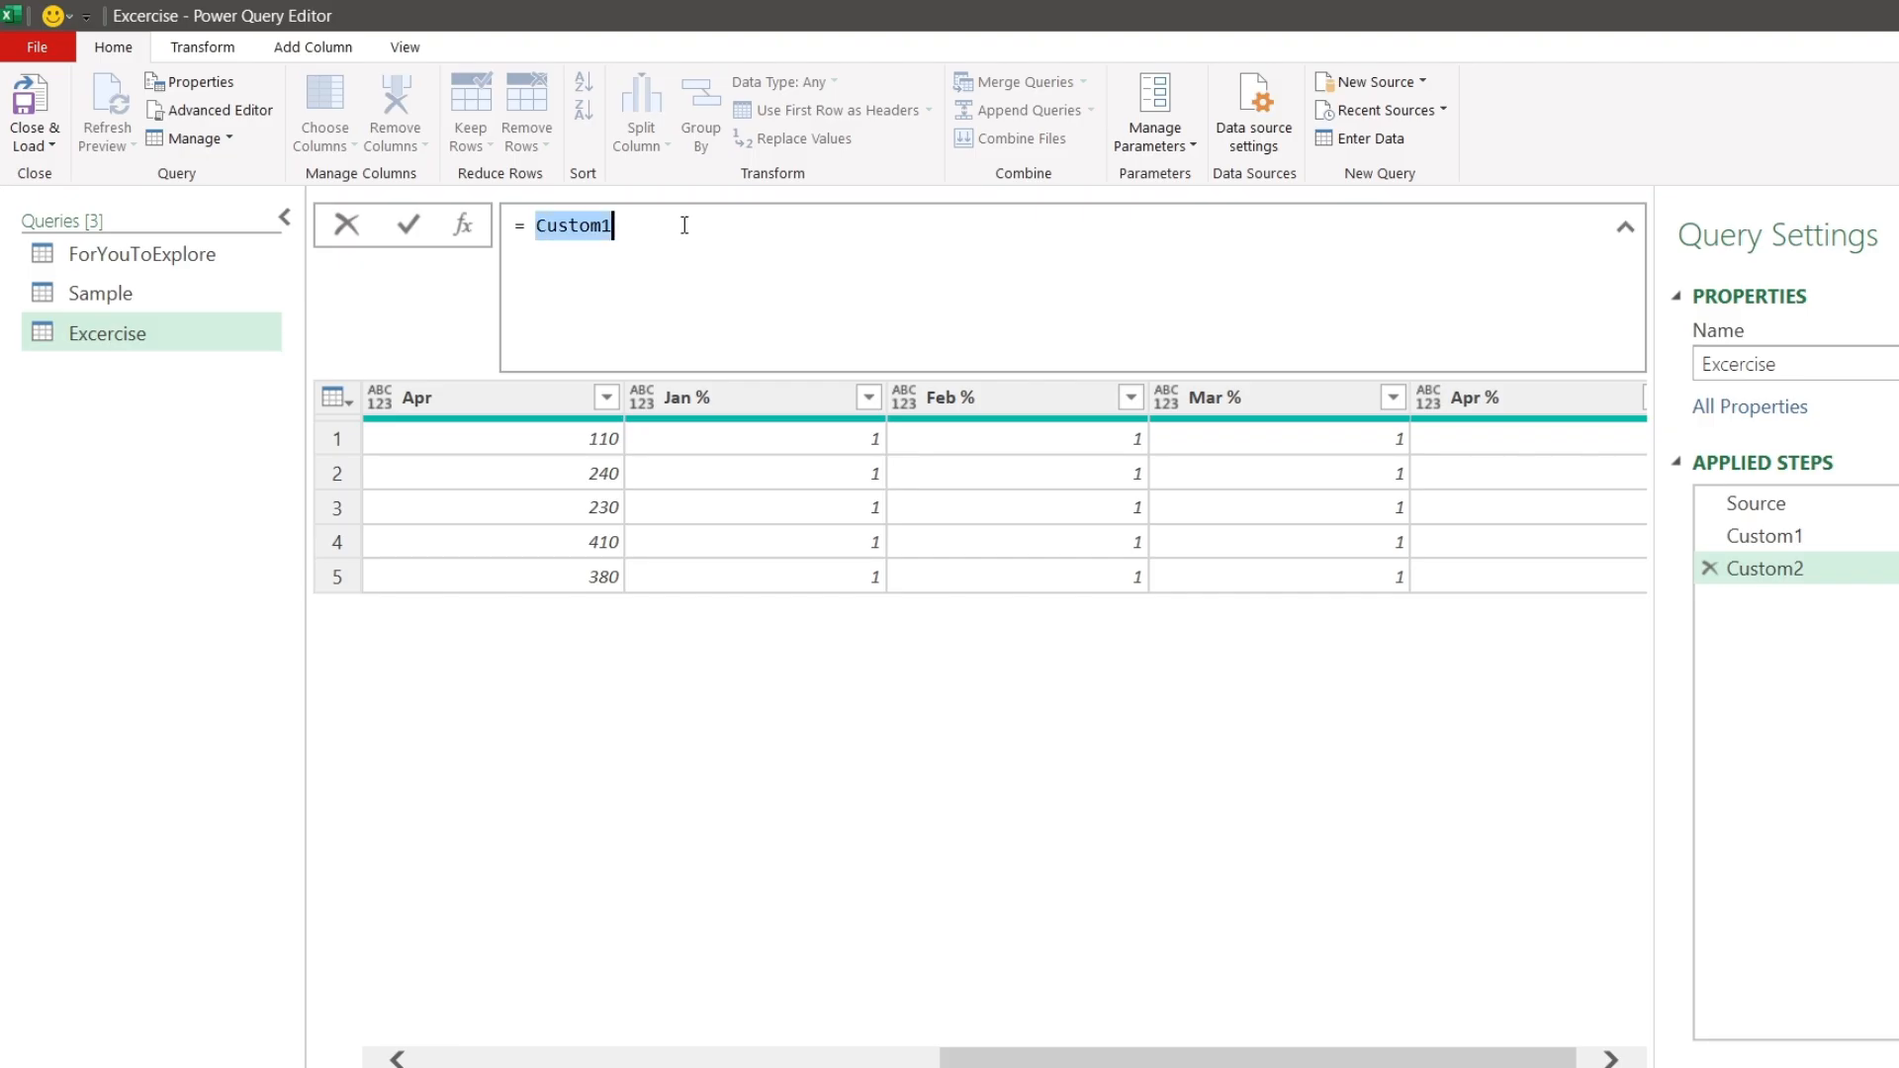
type("sour")
key("Tab")
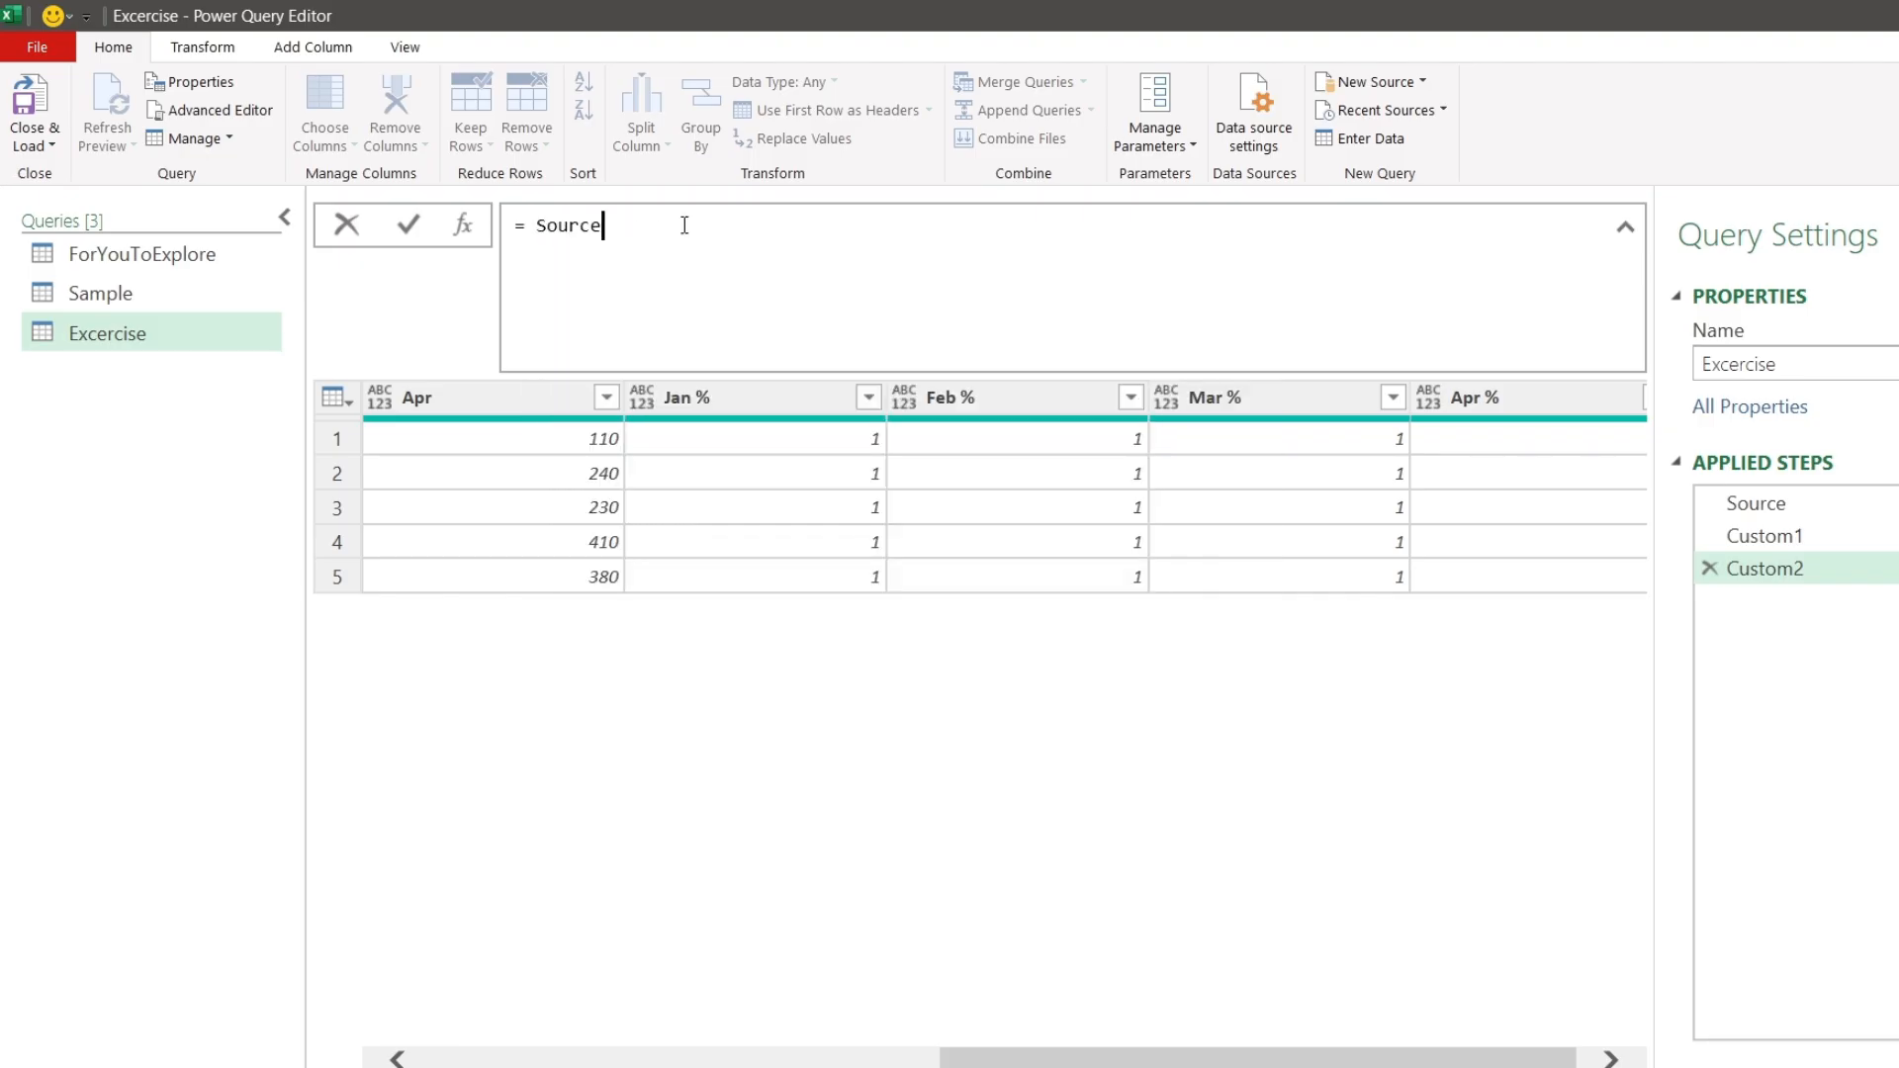
left_click(401, 224)
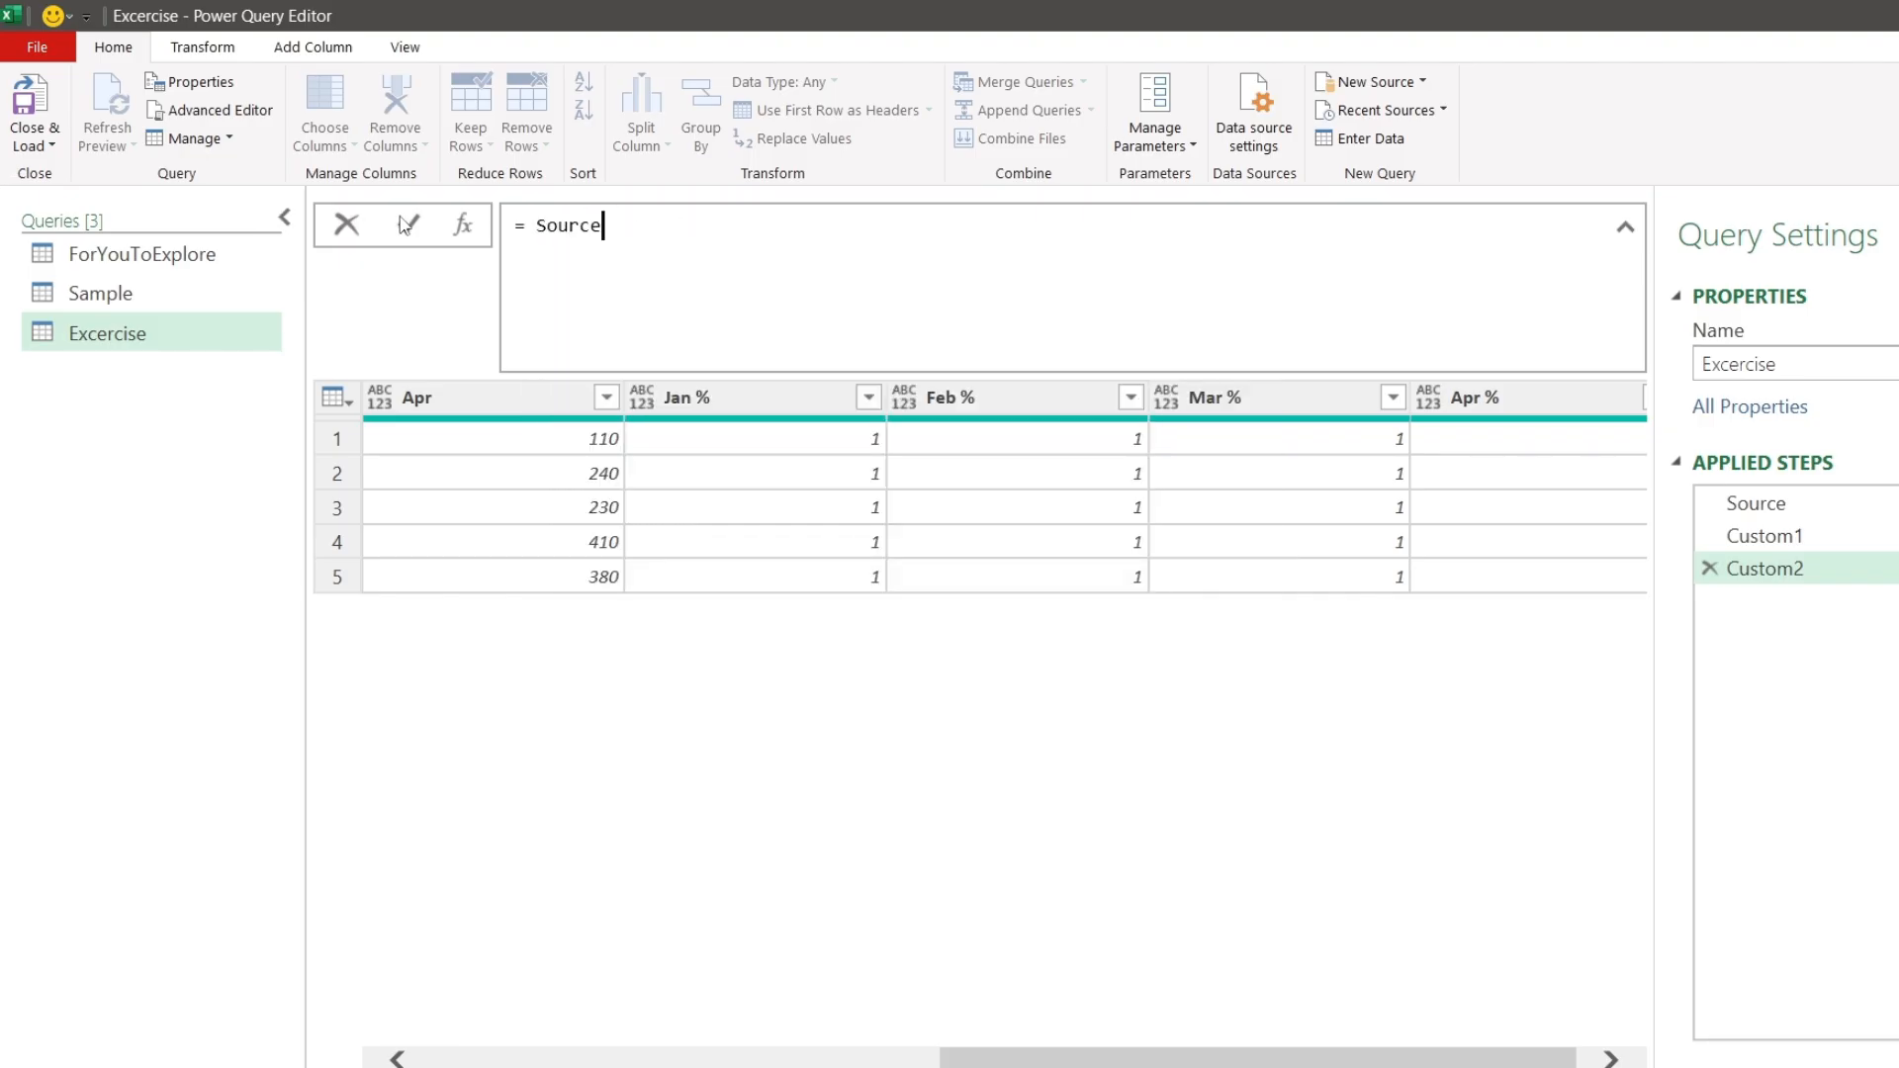
Step: Turn the new step's formula into = Table.AddColumn(Source, "Jan %", each, leaving the generator expression open
left_click(526, 226)
type("tbladd")
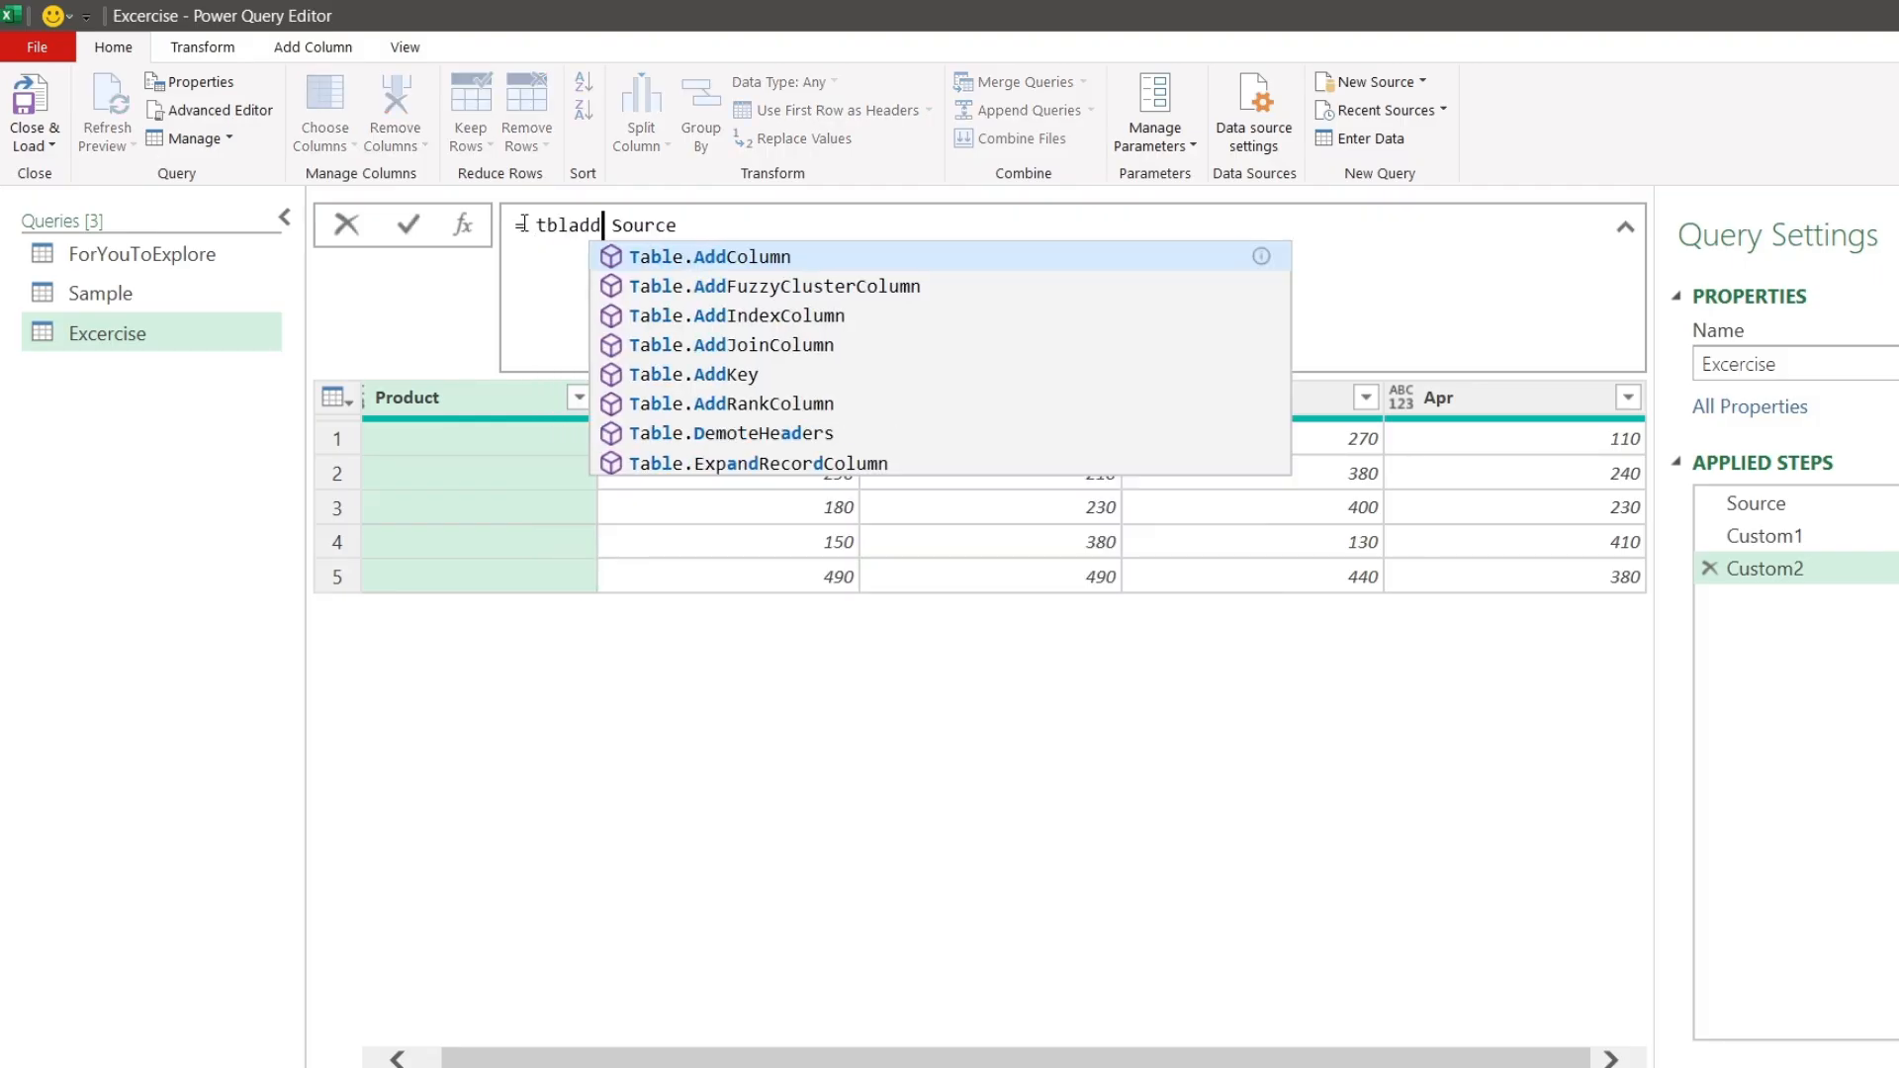
key("Tab")
type("(")
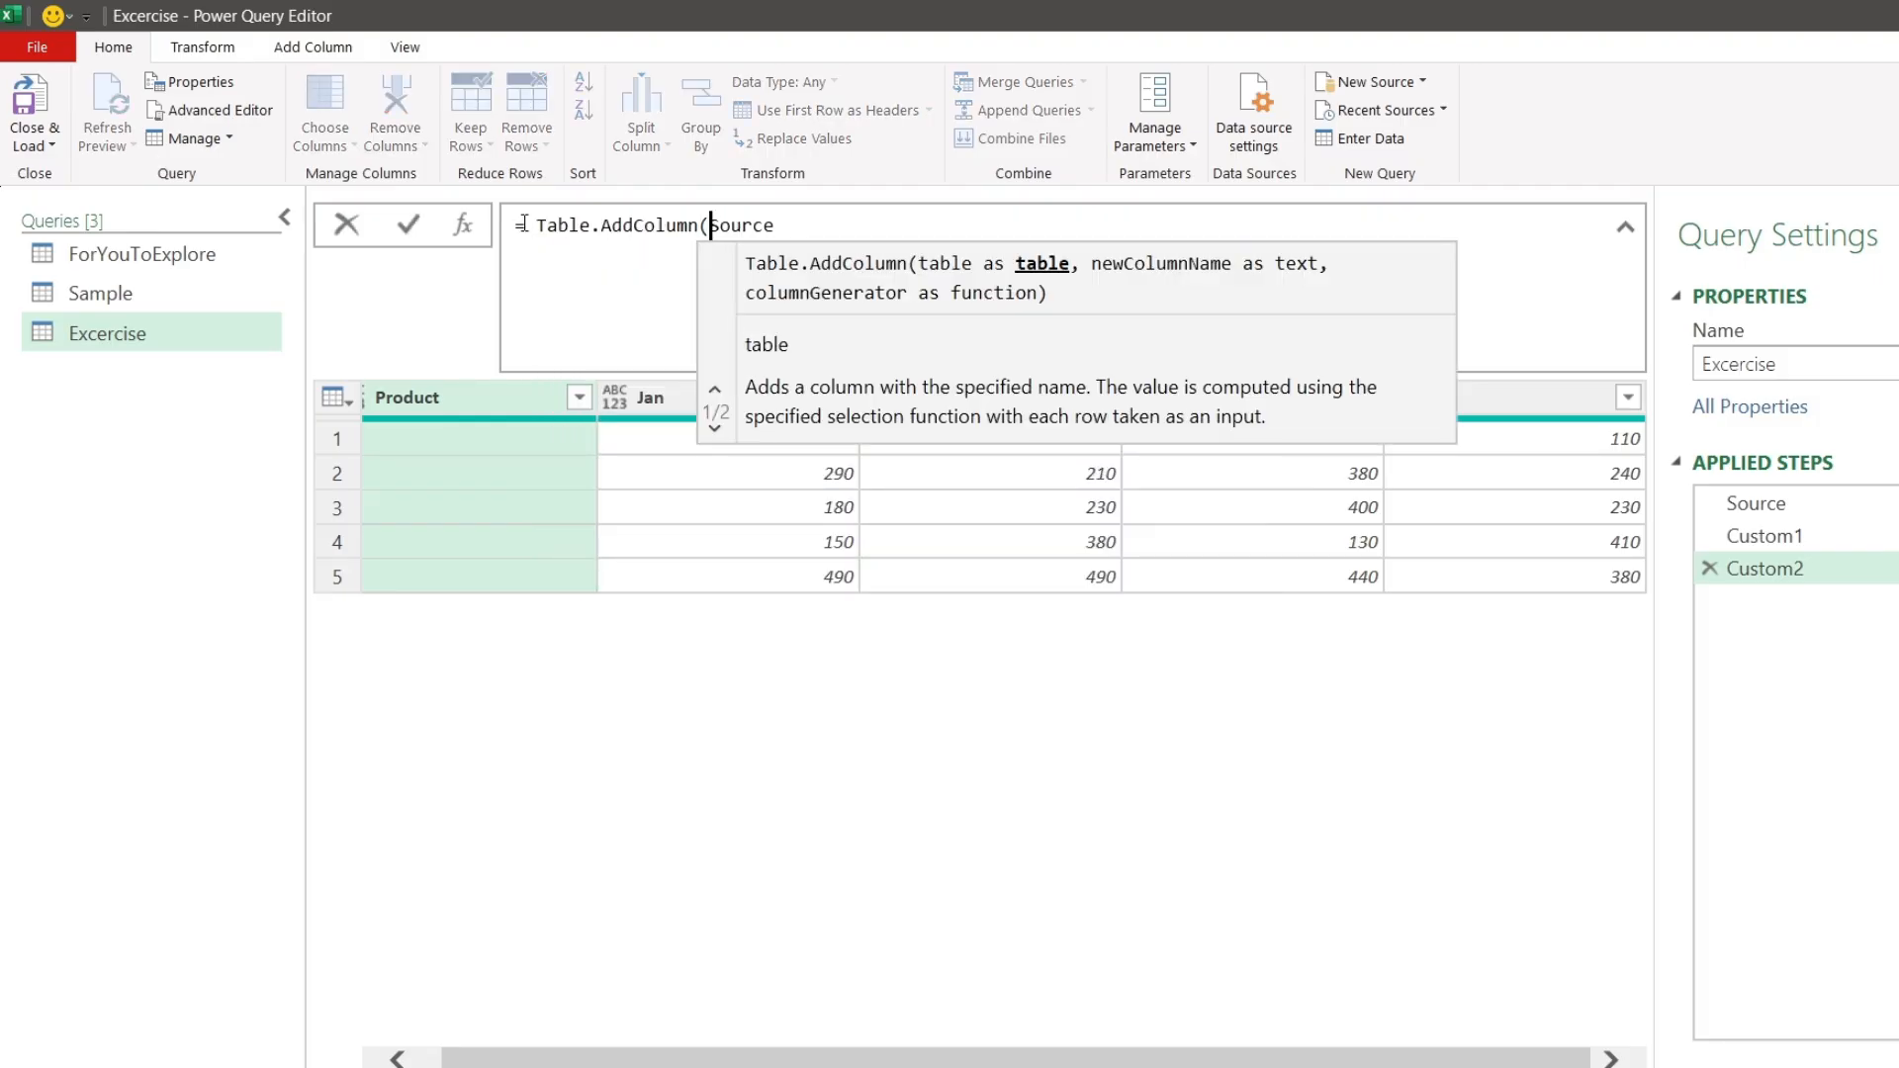
left_click(811, 221)
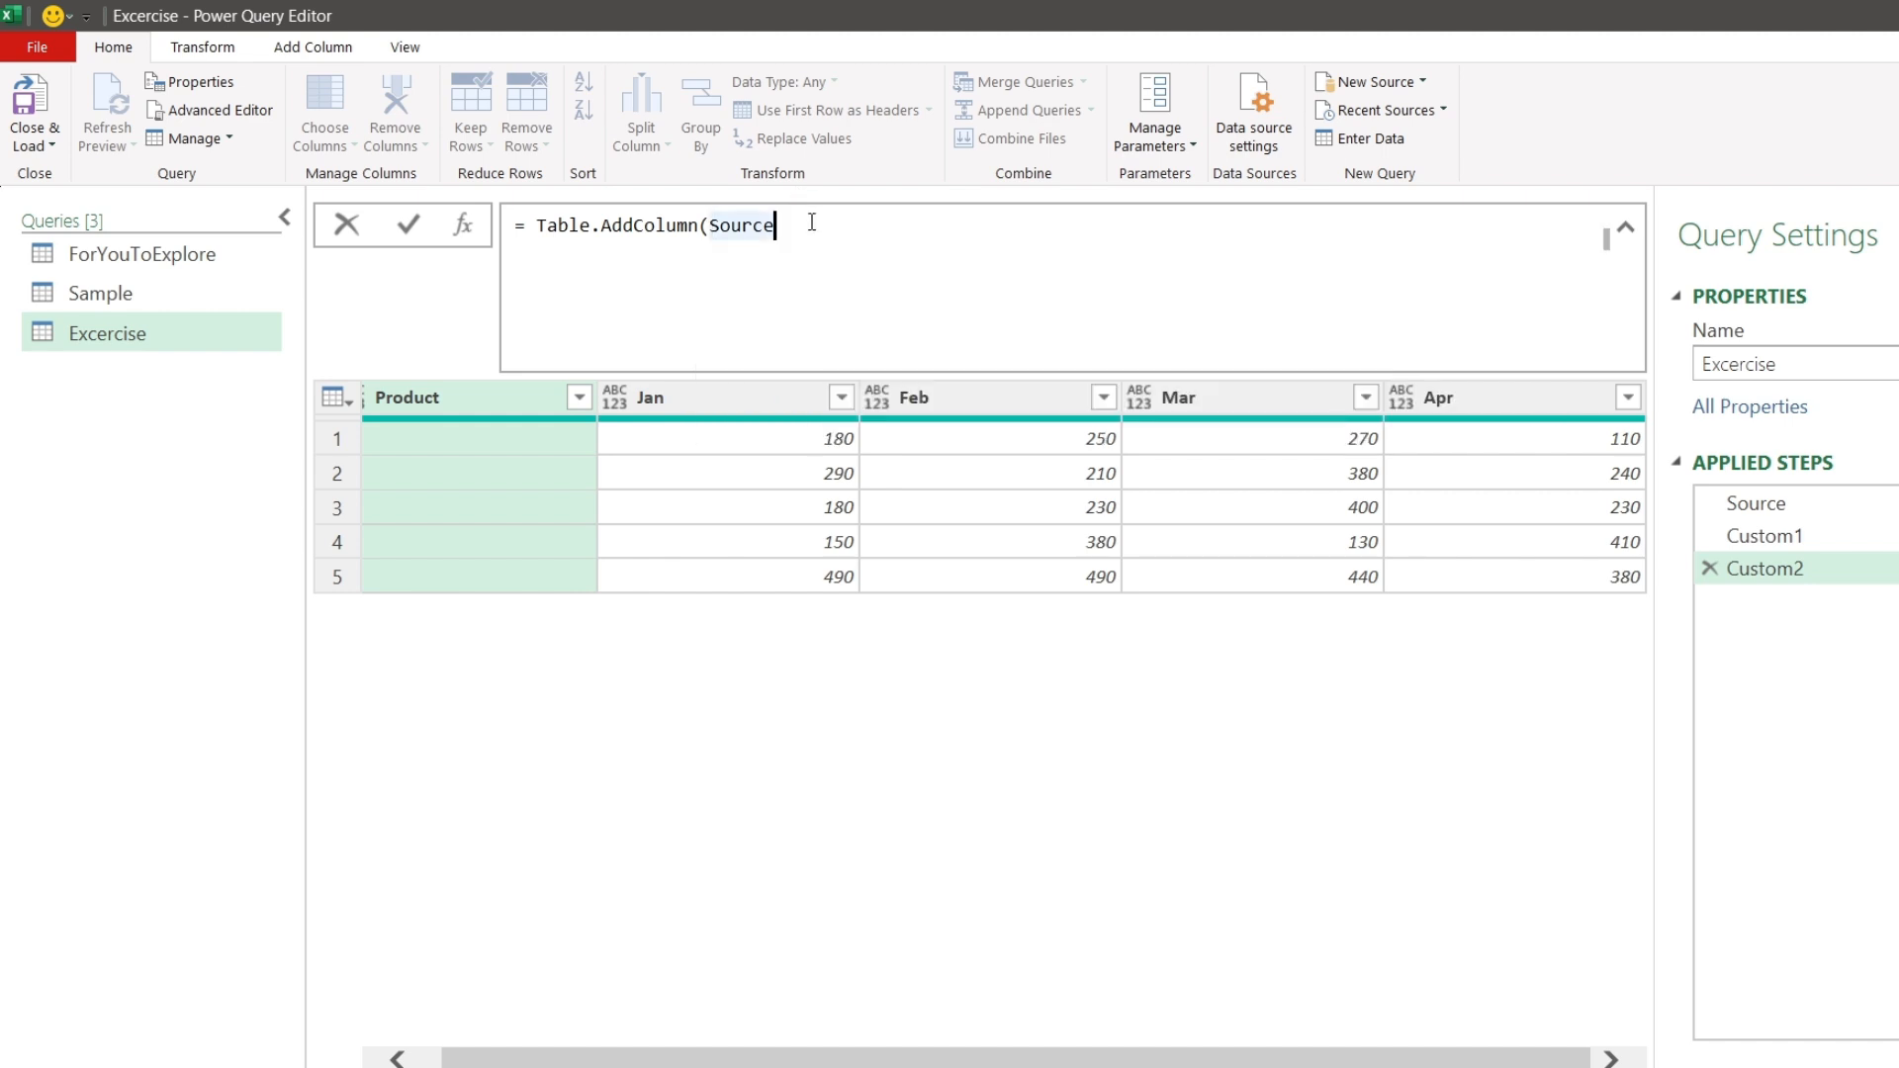
type(", \"Jan %")
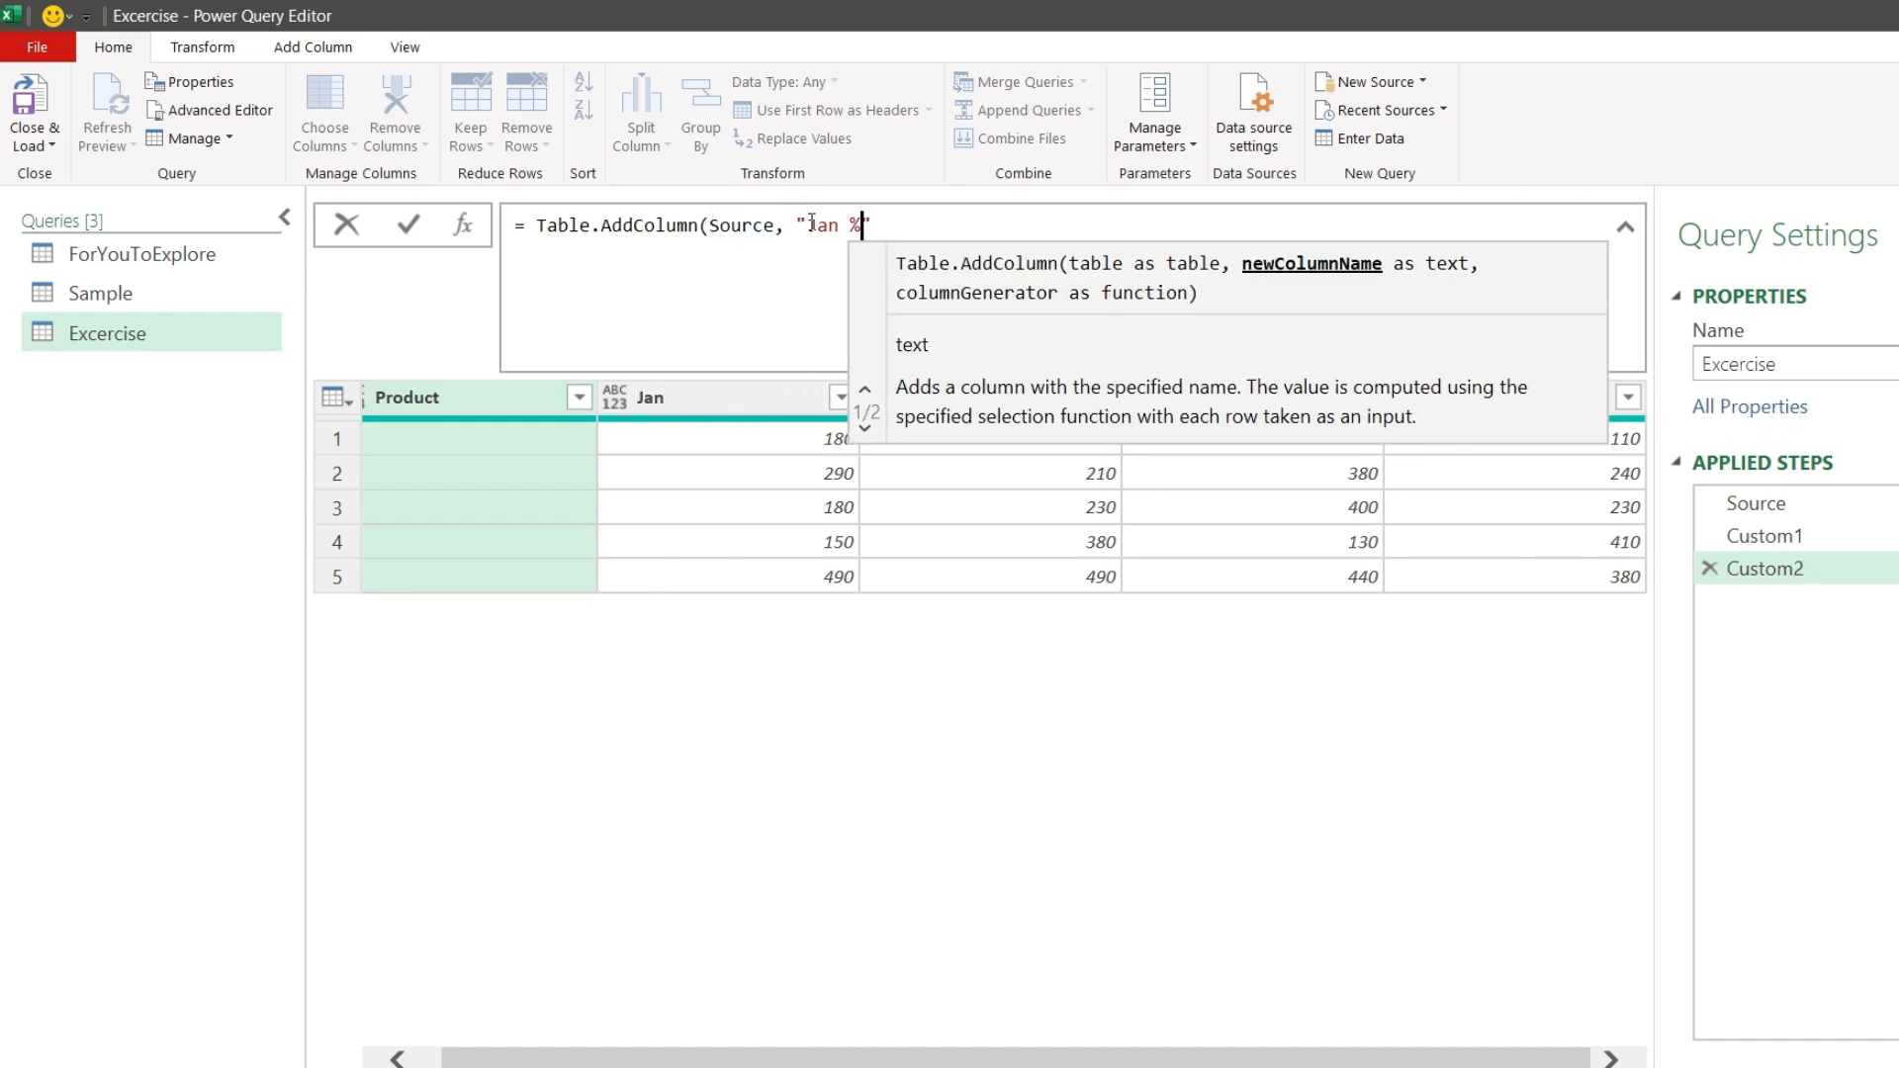
type("\", each")
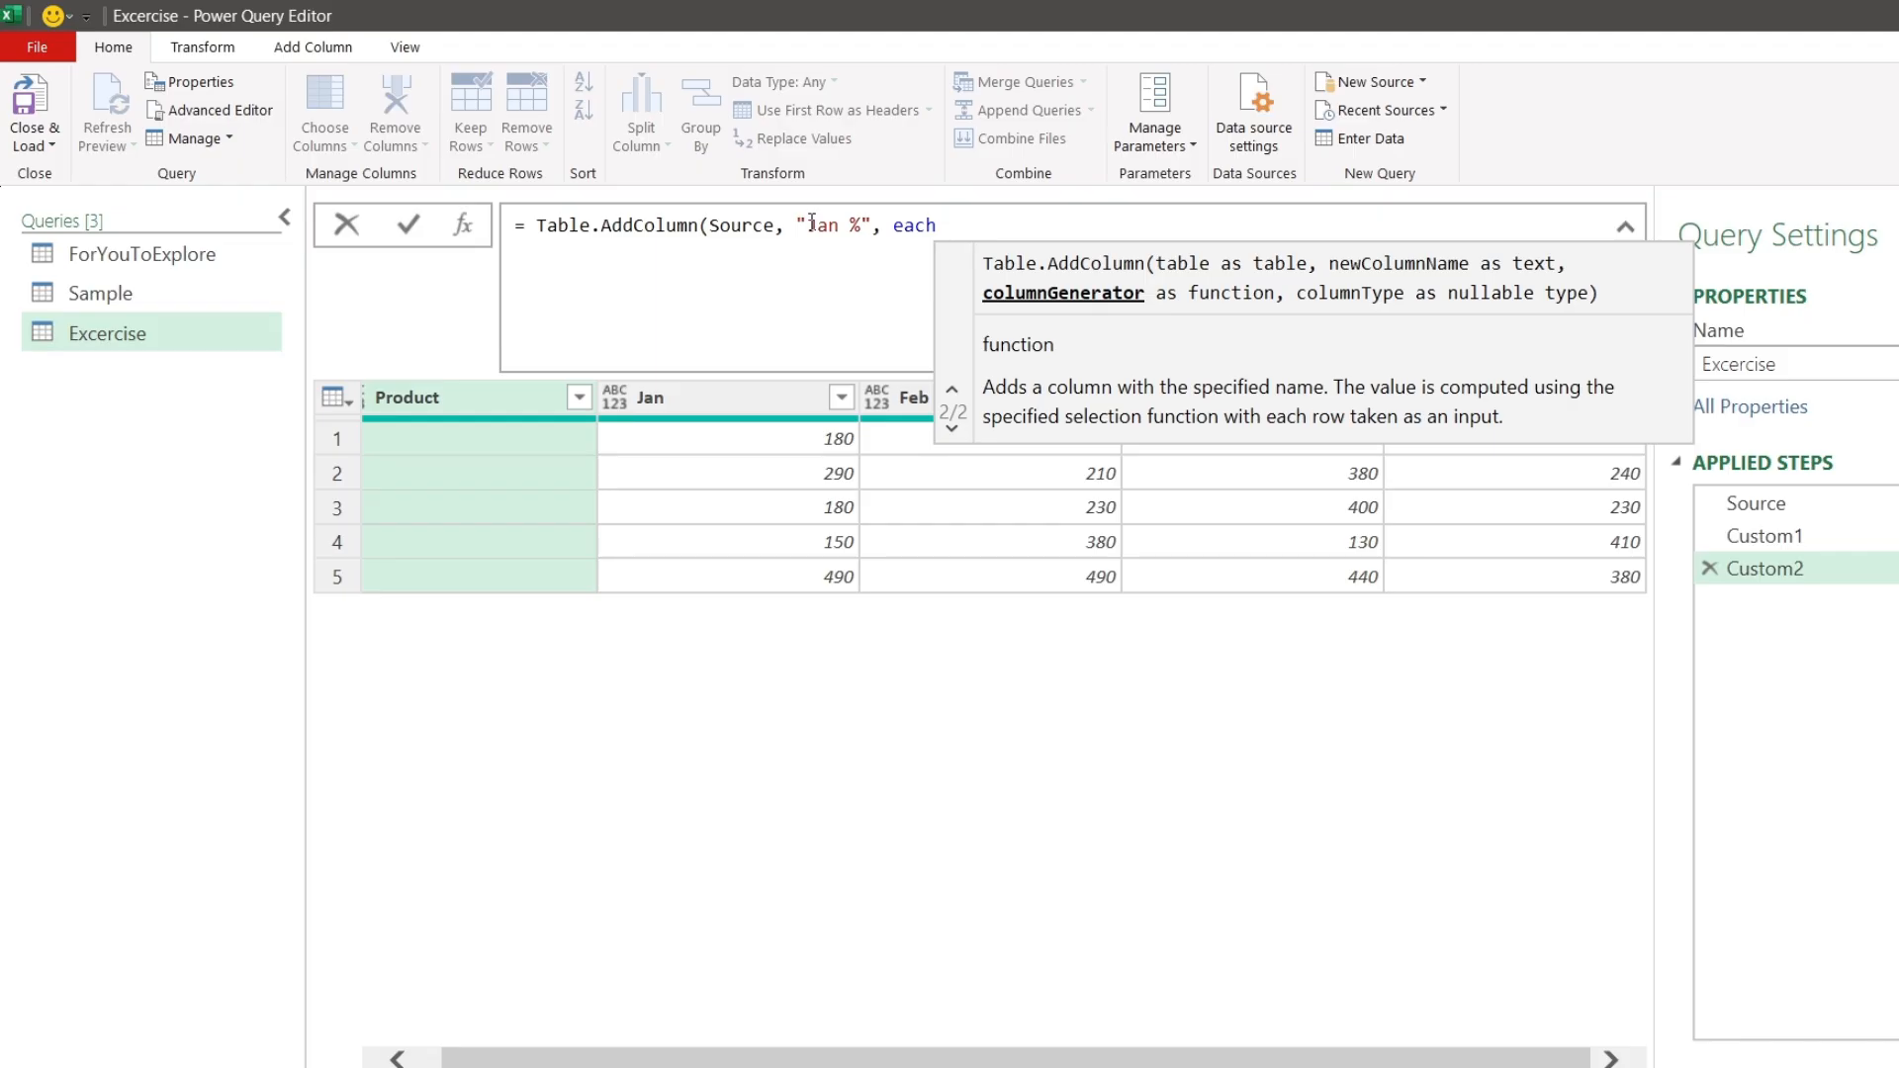
Step: Complete the generator with an underscore and a closing parenthesis, apply the formula, and preview the first row's Jan % record
left_click(920, 225)
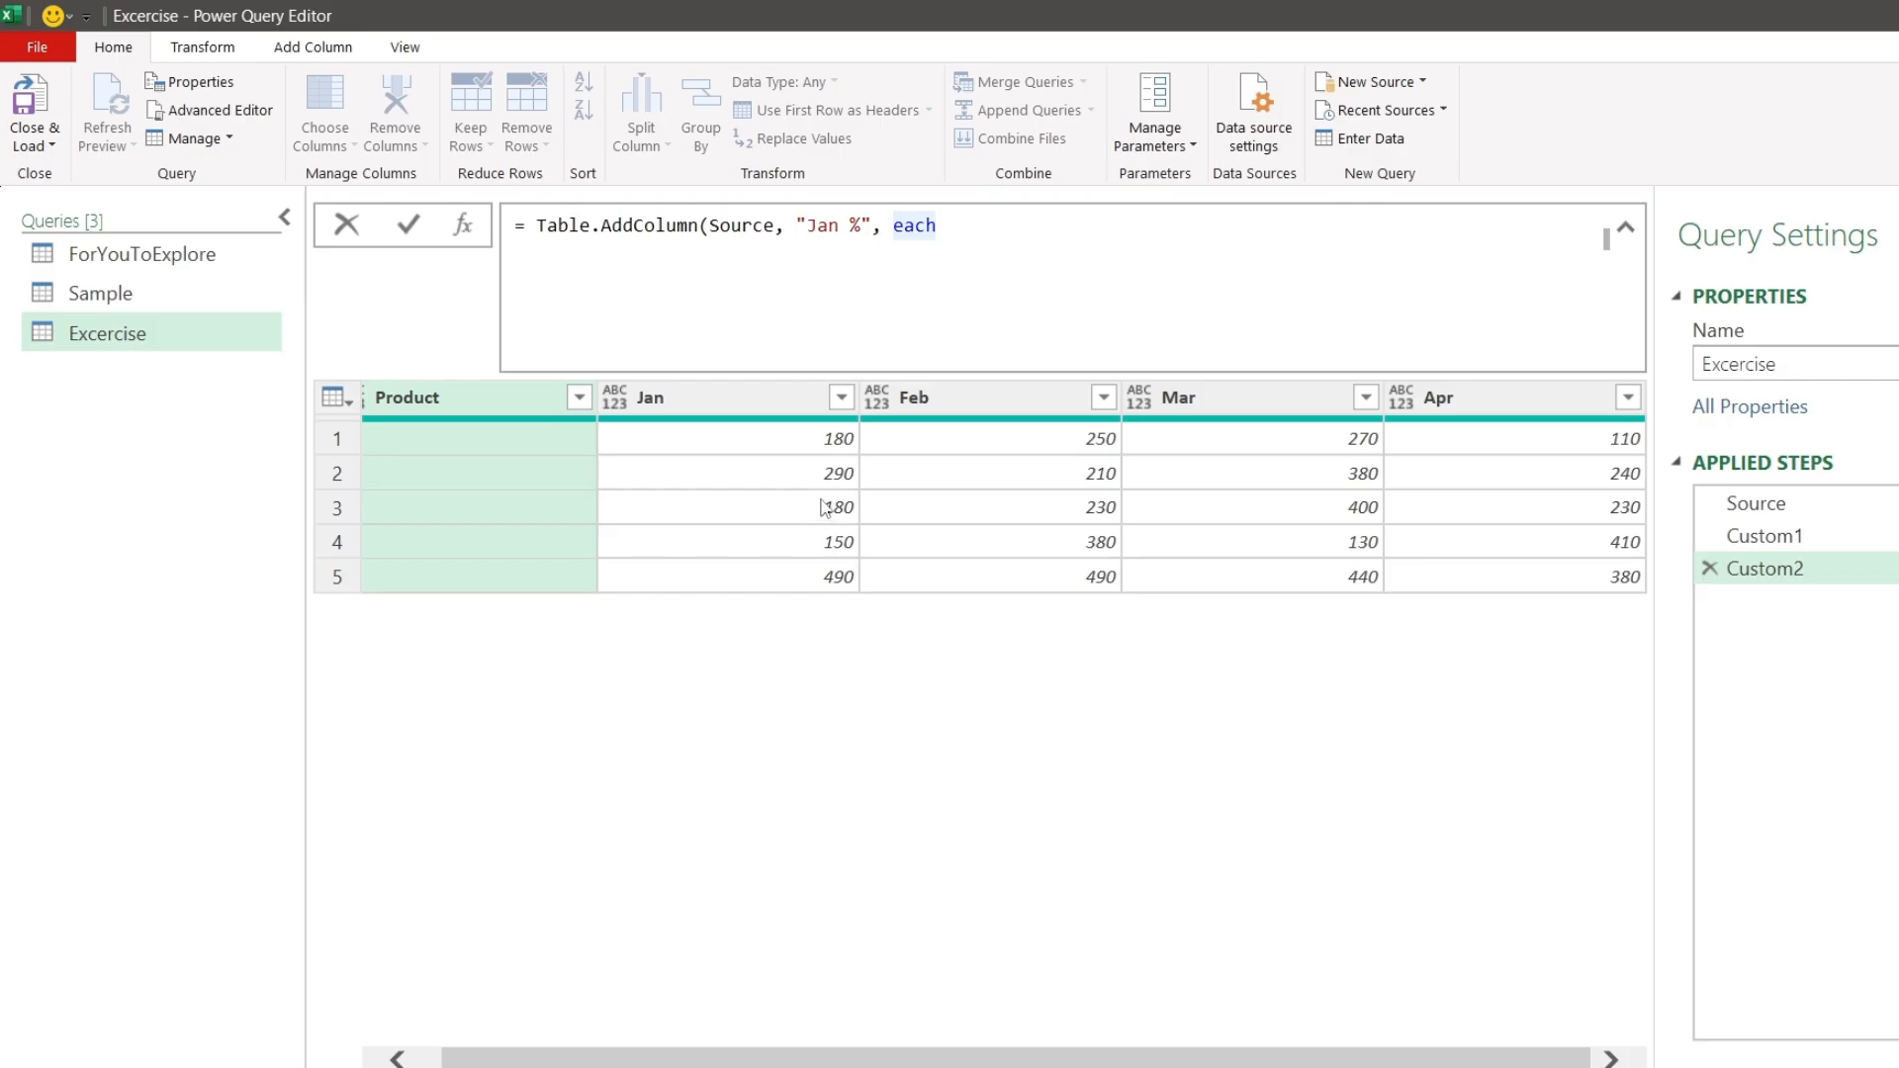
left_click(1022, 237)
type("_)")
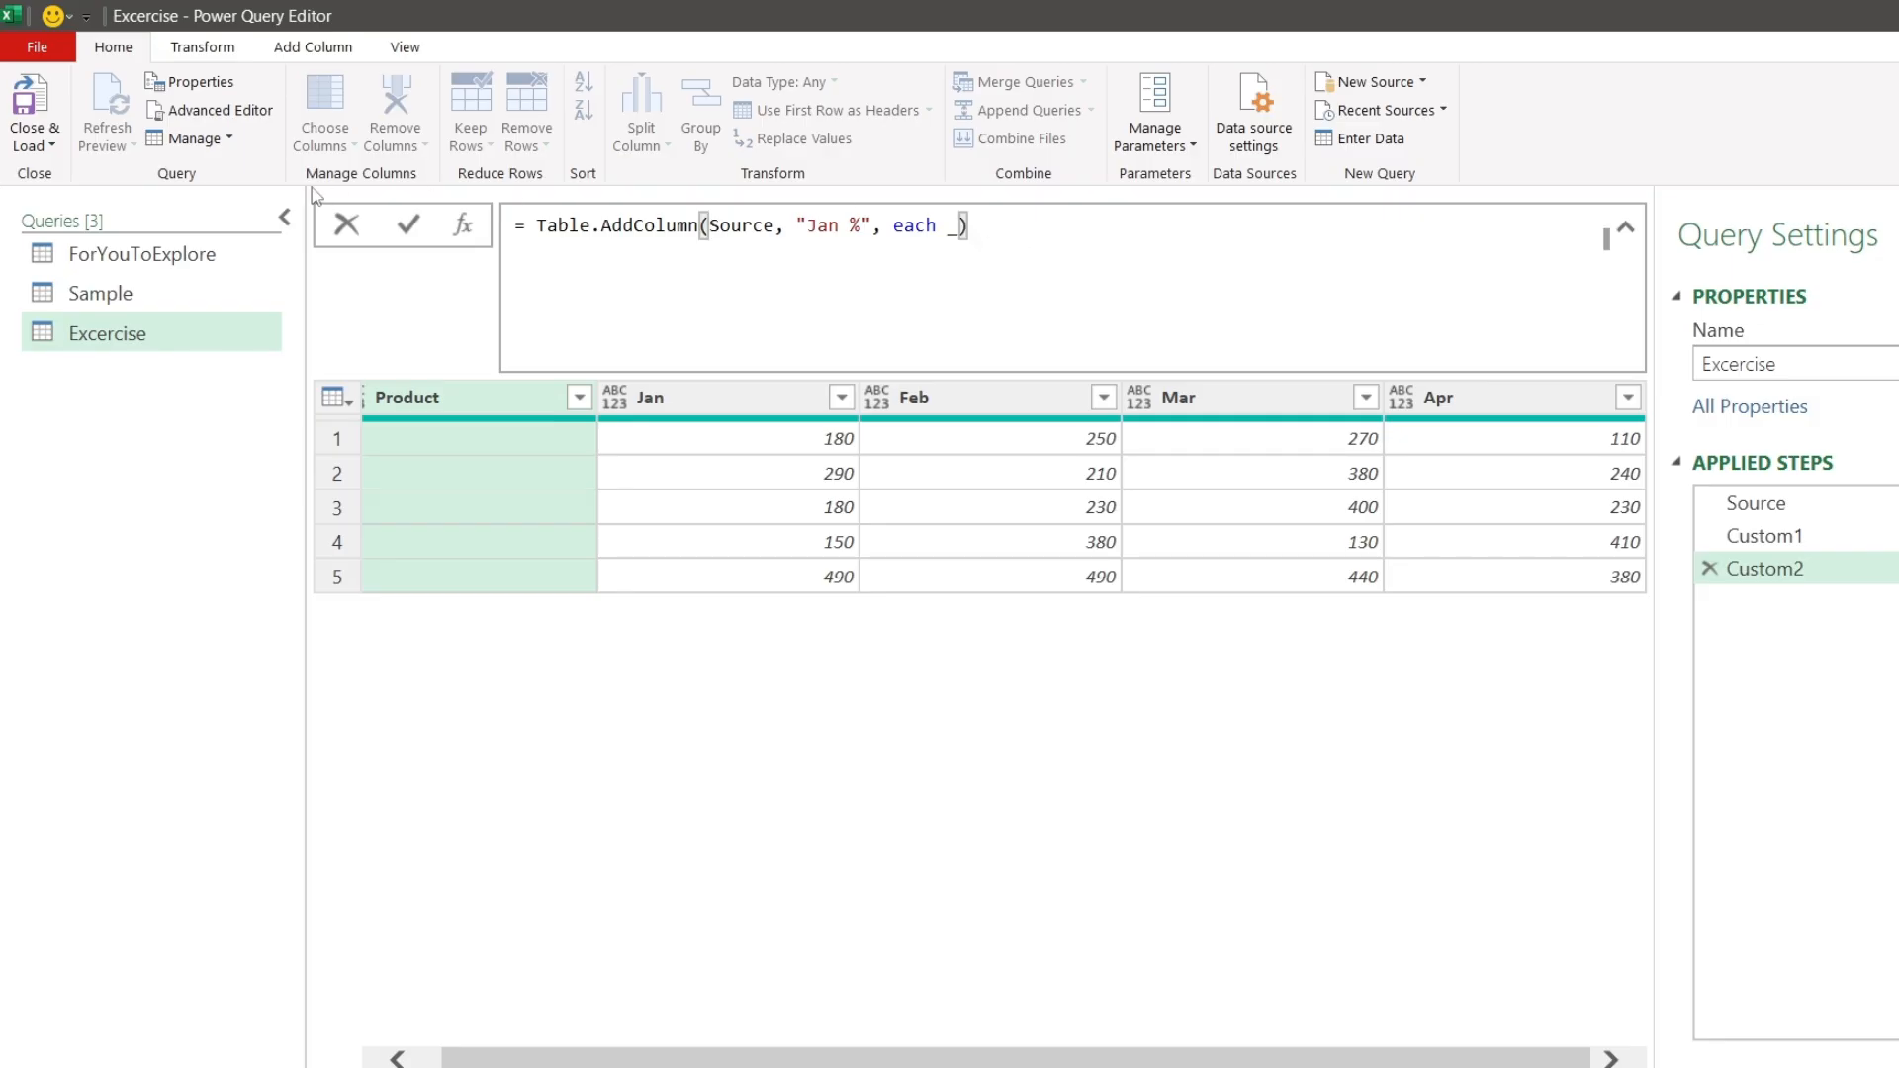
left_click(408, 224)
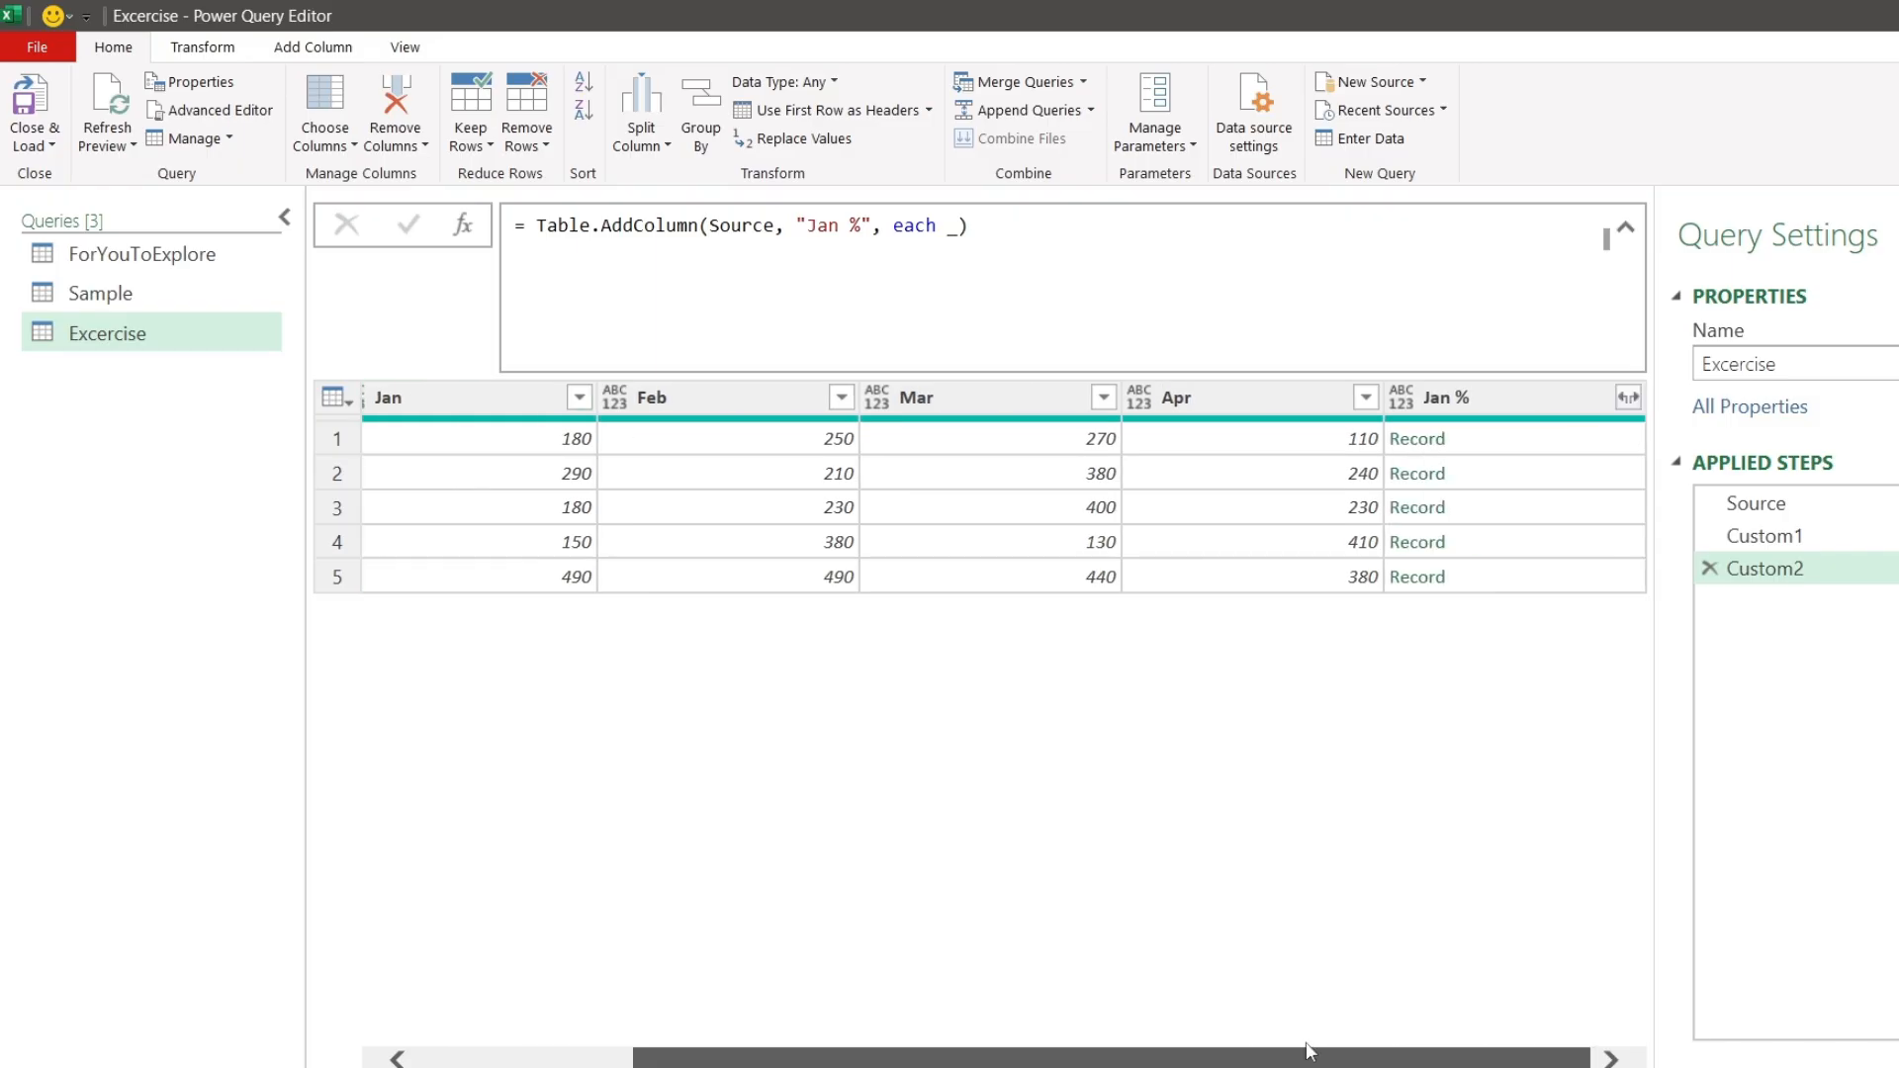
left_click(1574, 442)
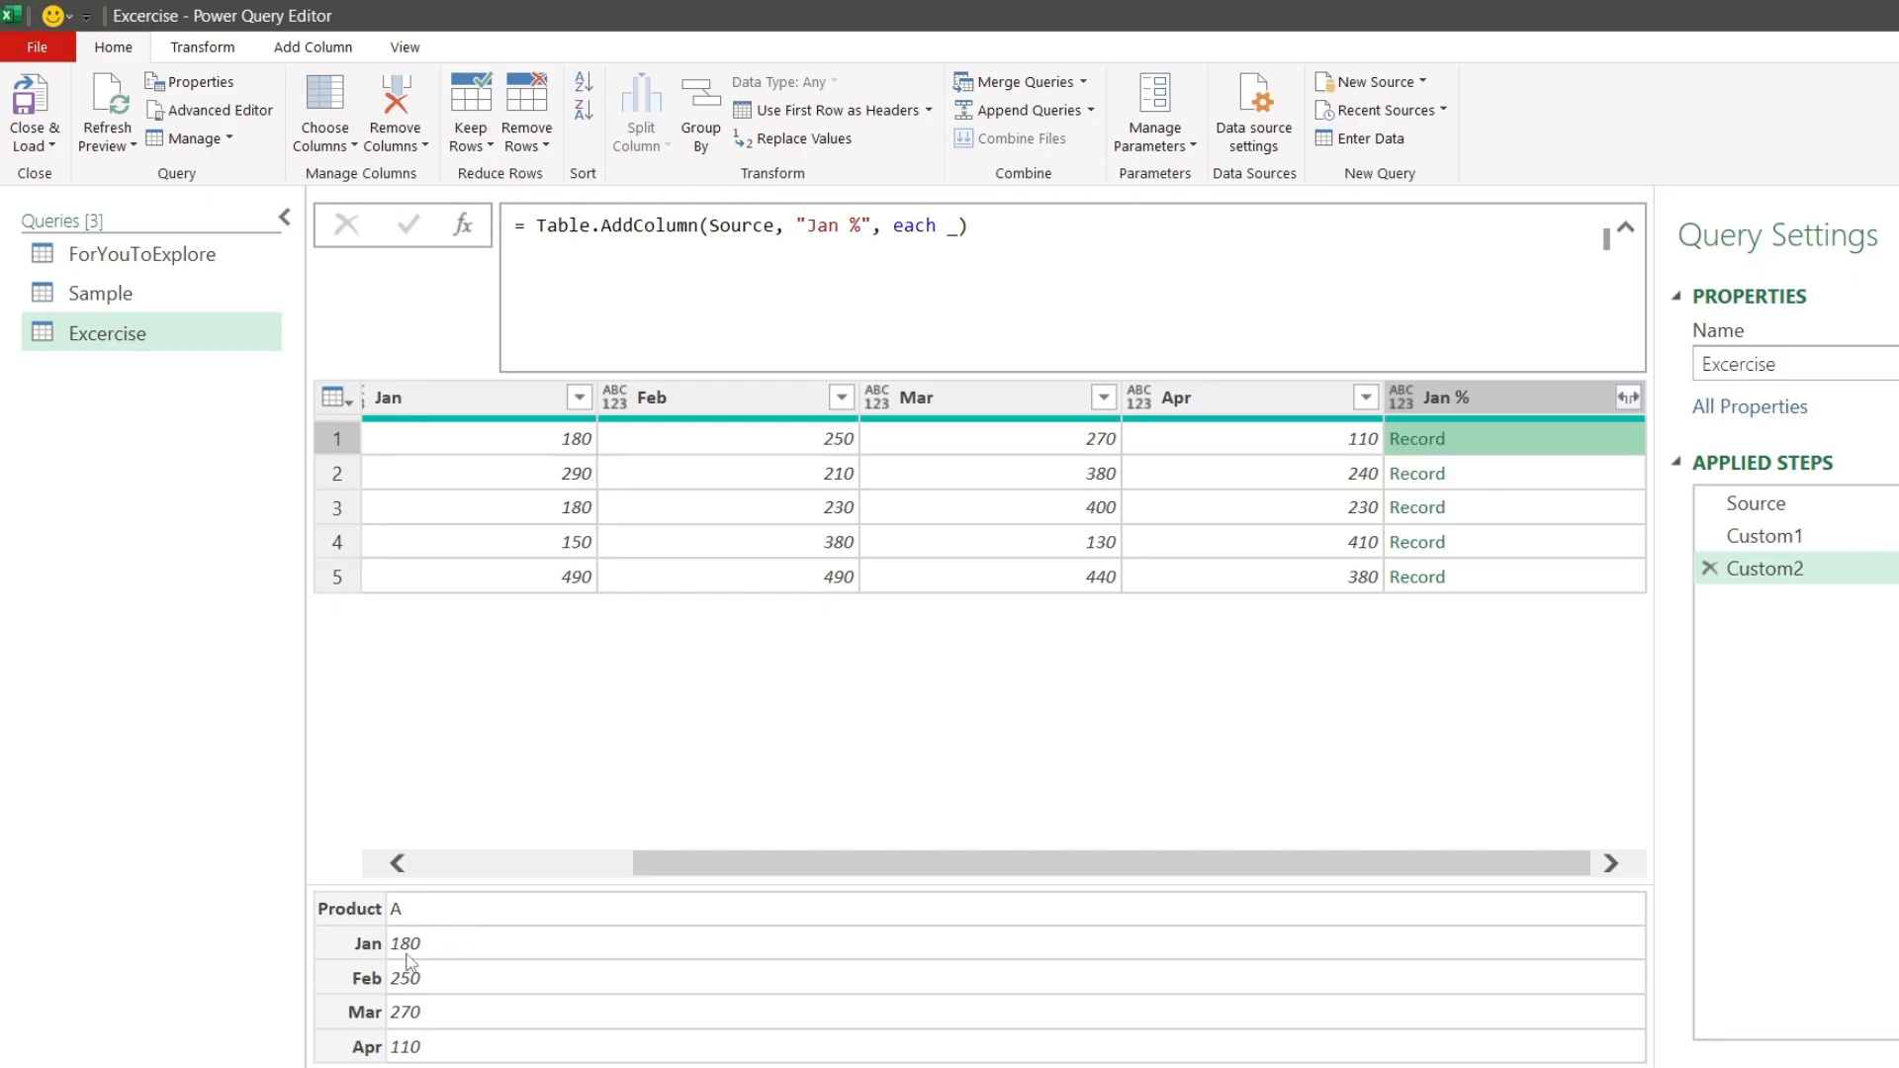
Step: Insert Record.Field with an opening parenthesis before the underscore in the Jan % column generator
left_click(940, 226)
type("rec")
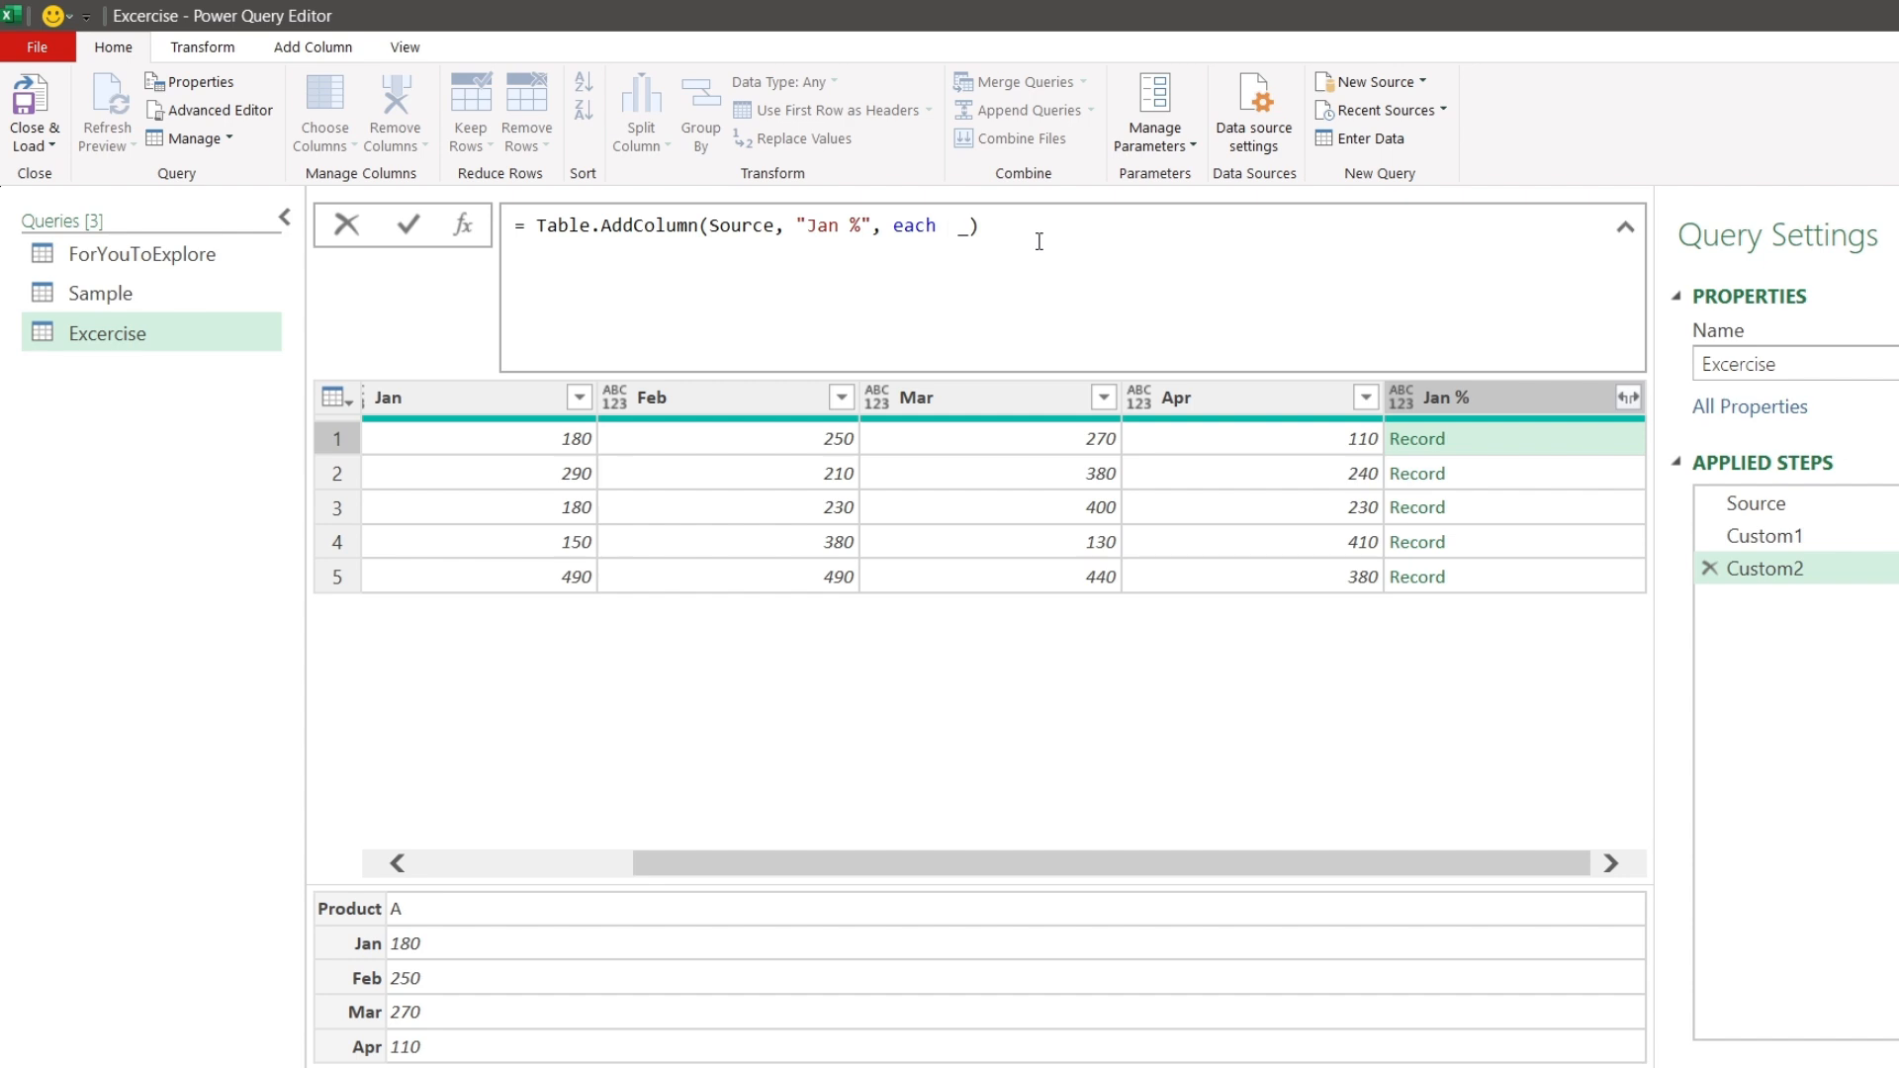
type("fi")
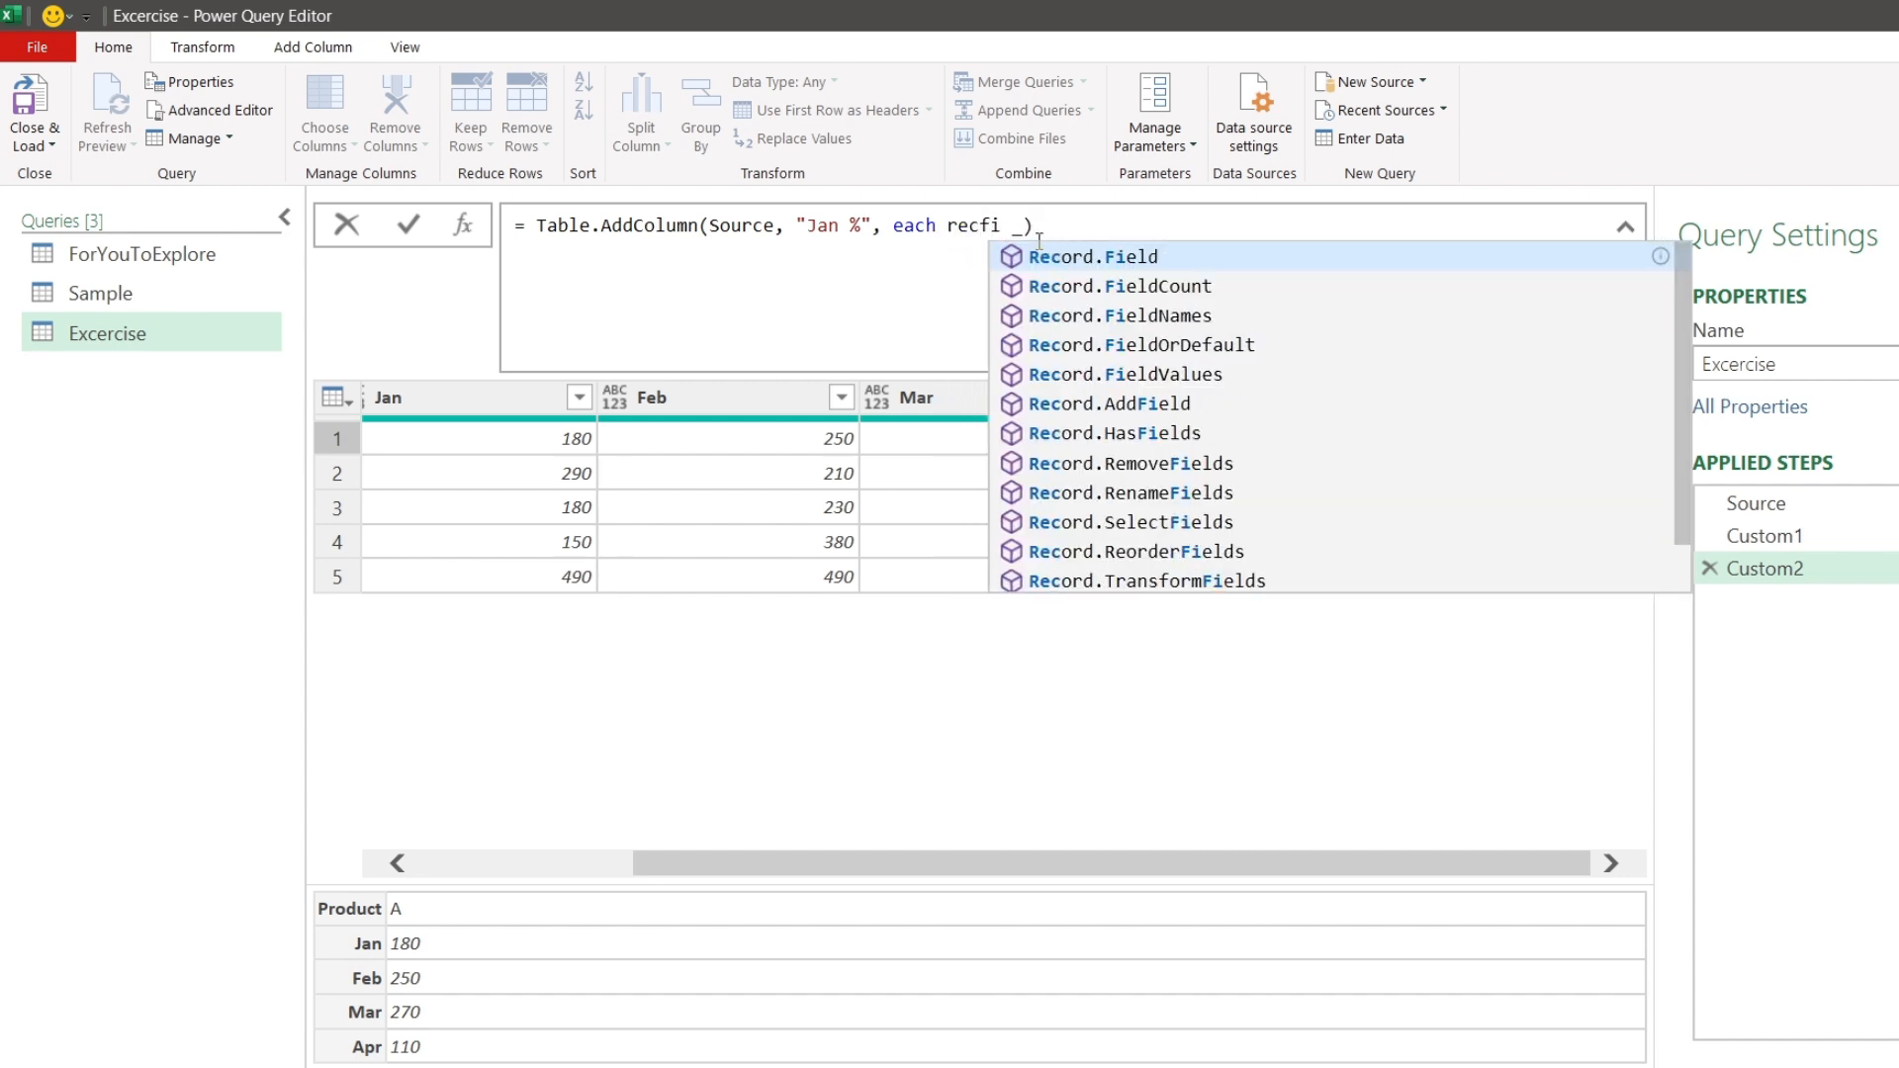
key("Tab")
type("(")
key("Delete")
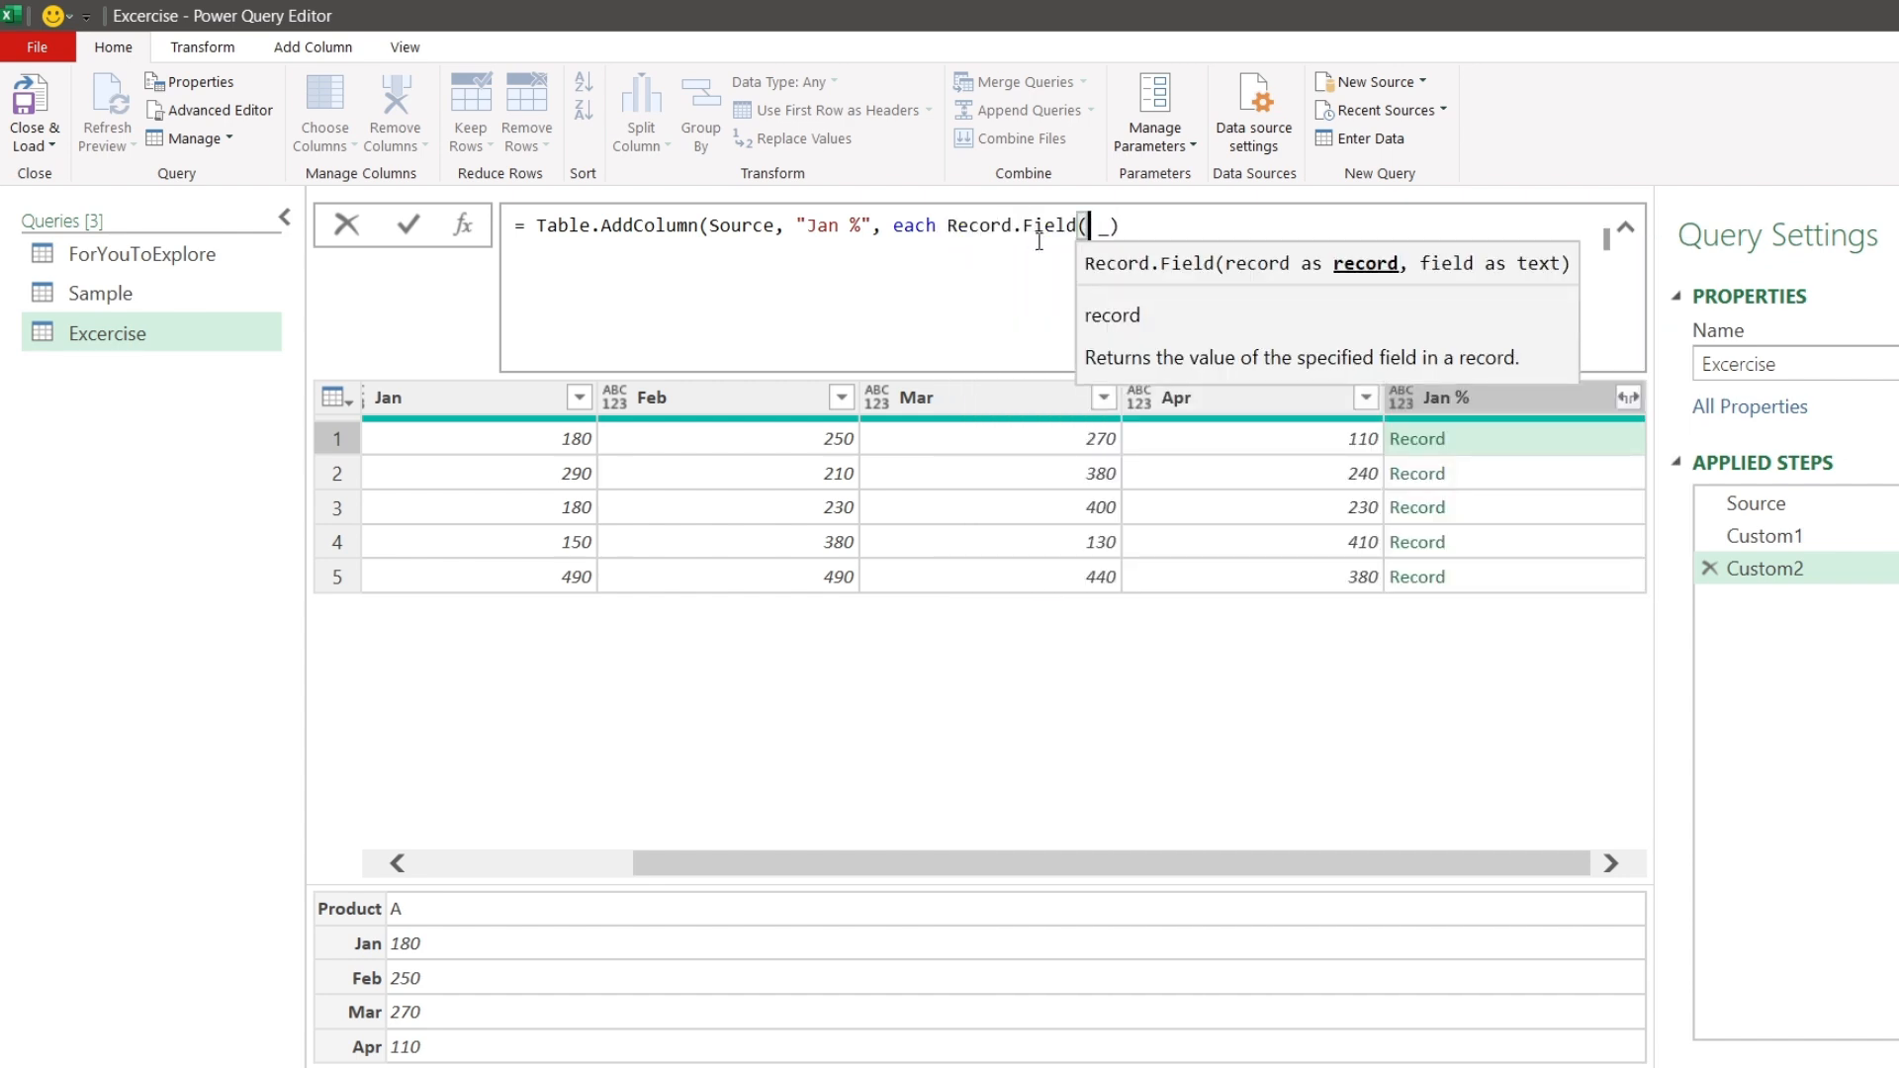
Step: Complete the generator as Record.Field(_,c), close the Table.AddColumn call and apply the formula
left_click(1151, 226)
key("BackSpace")
type(",")
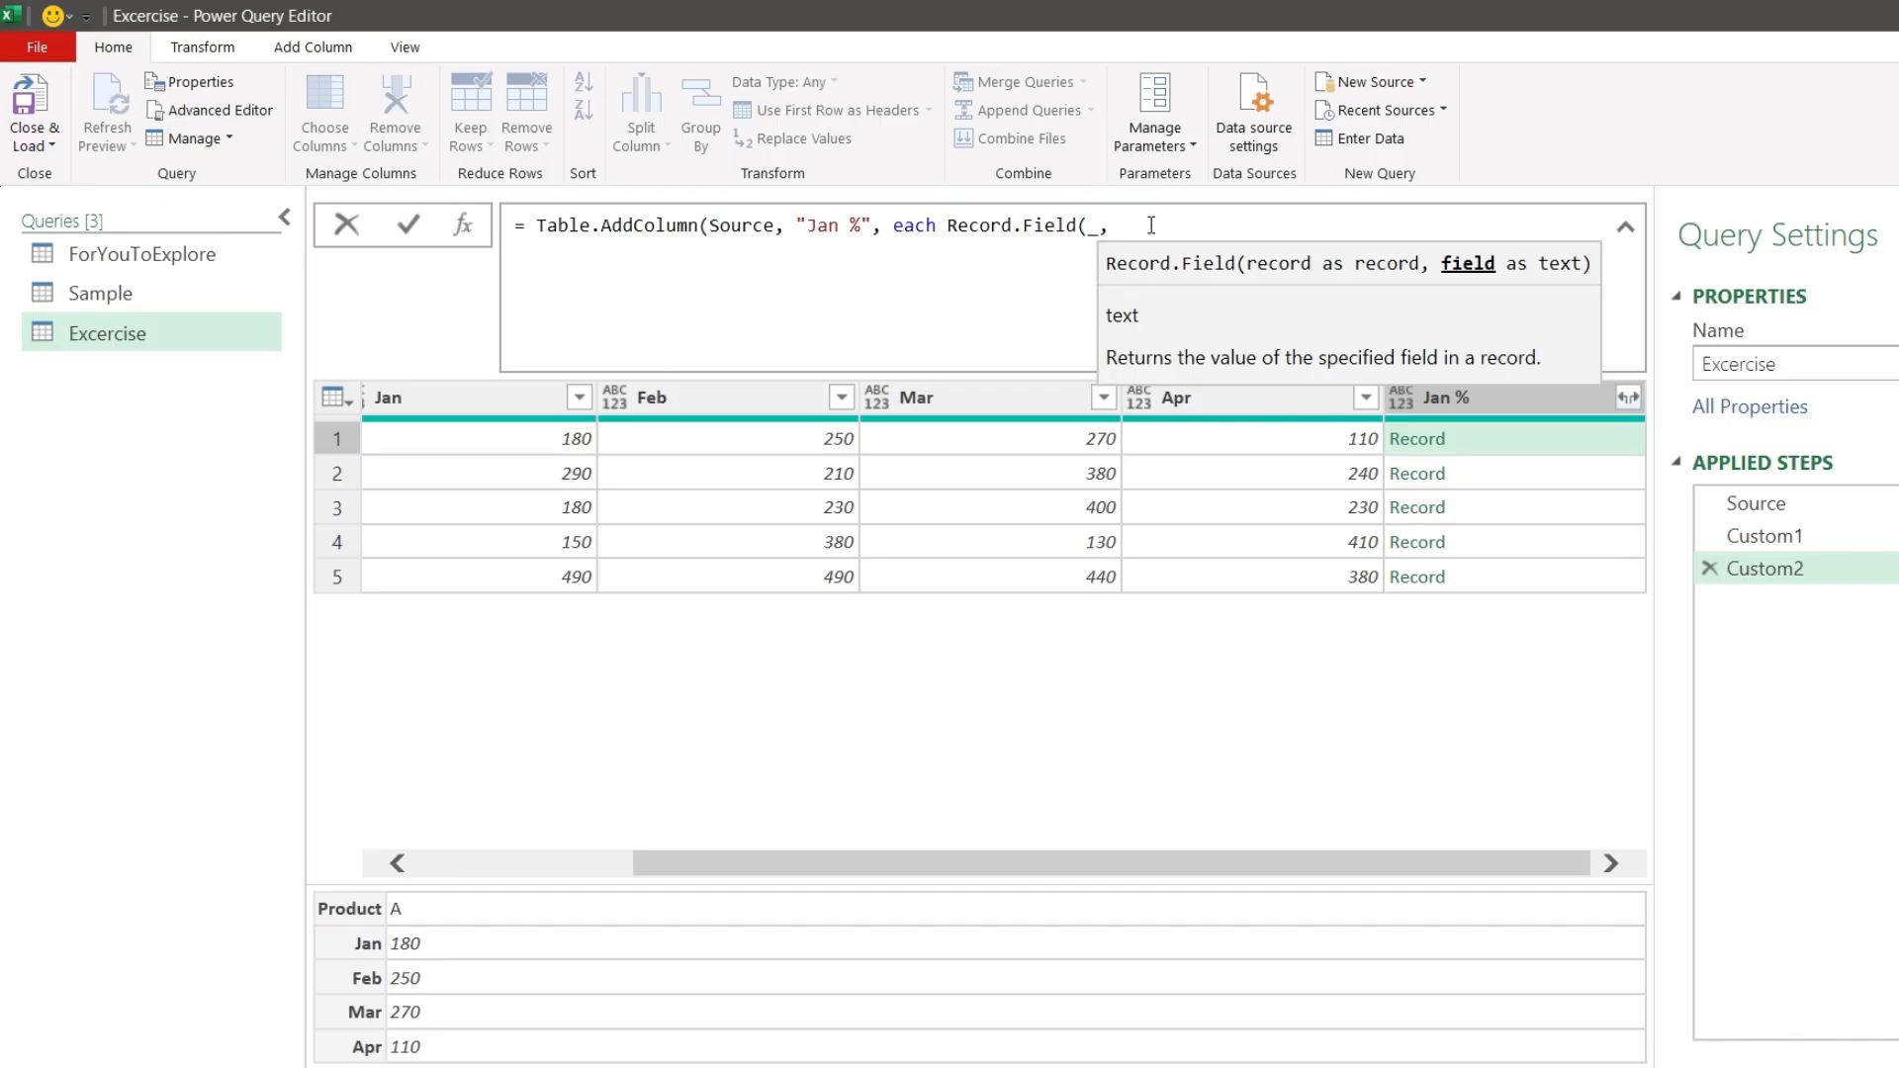
type("c")
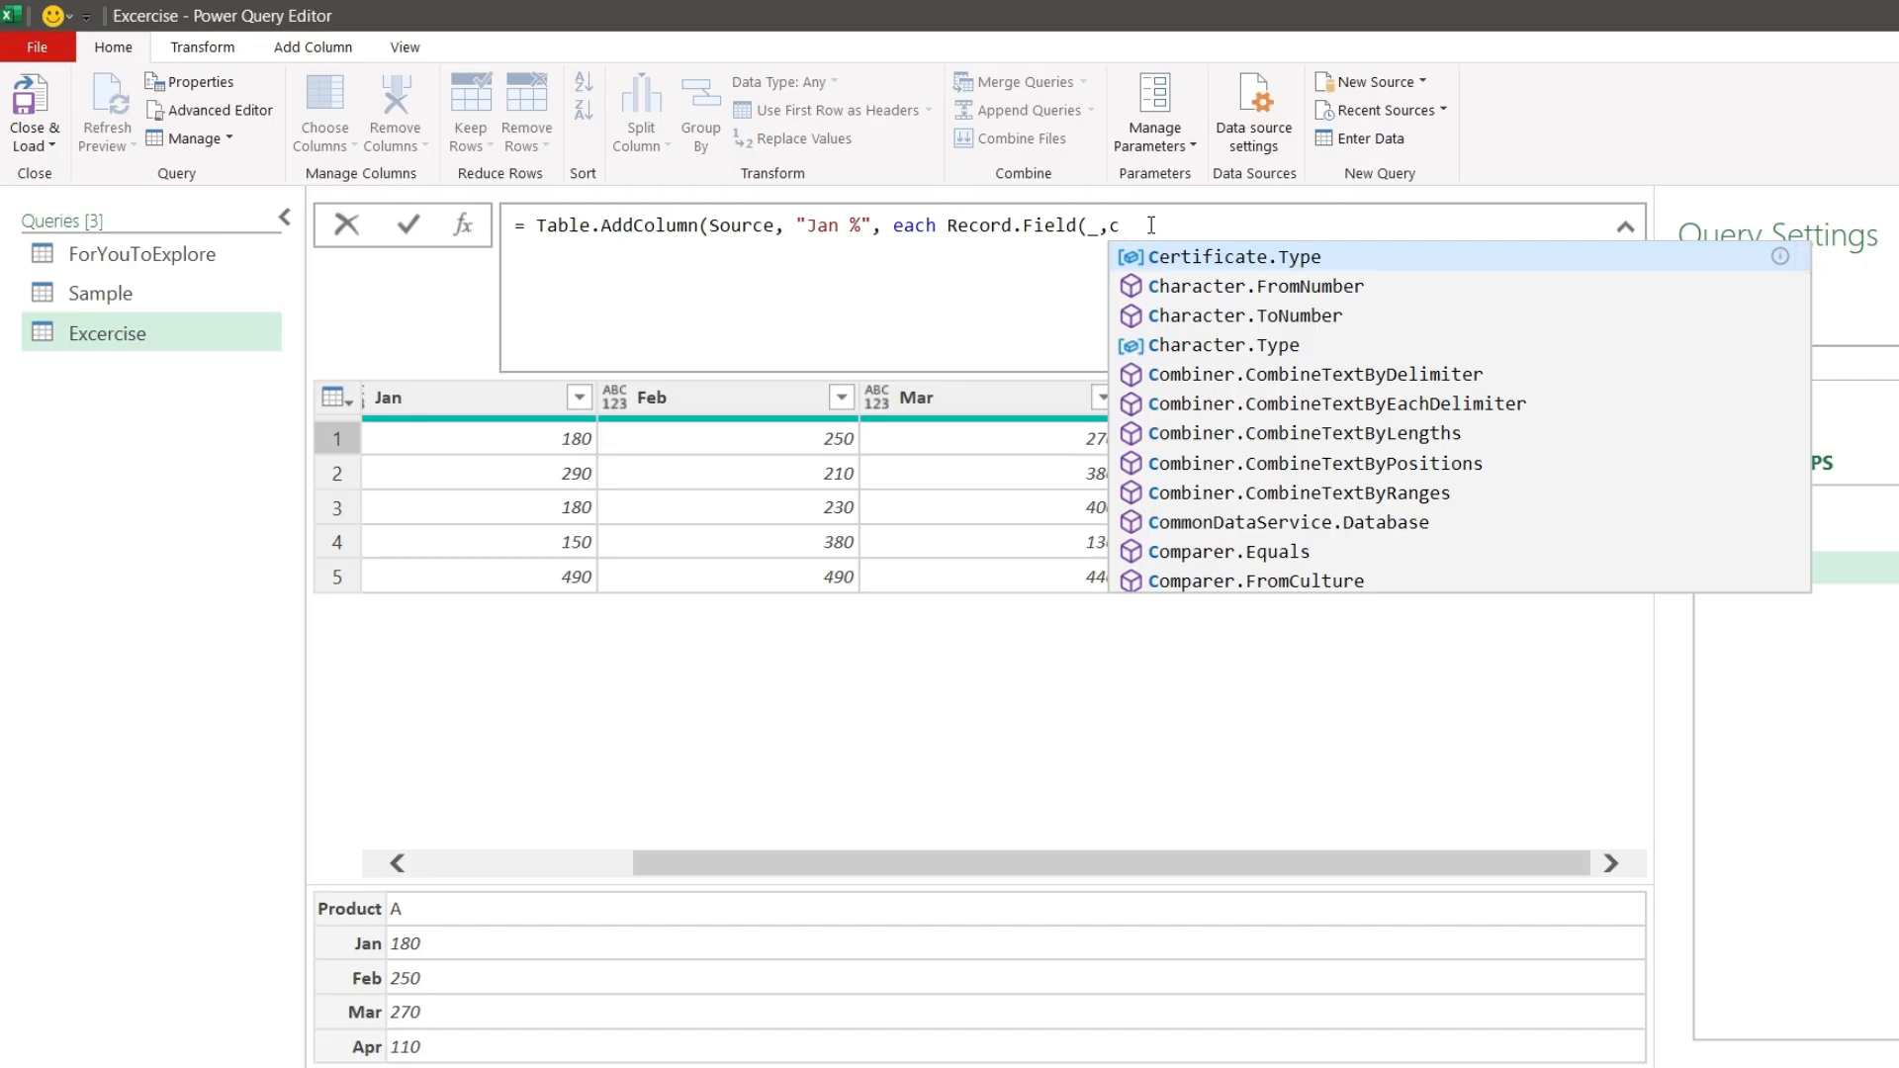
type(")")
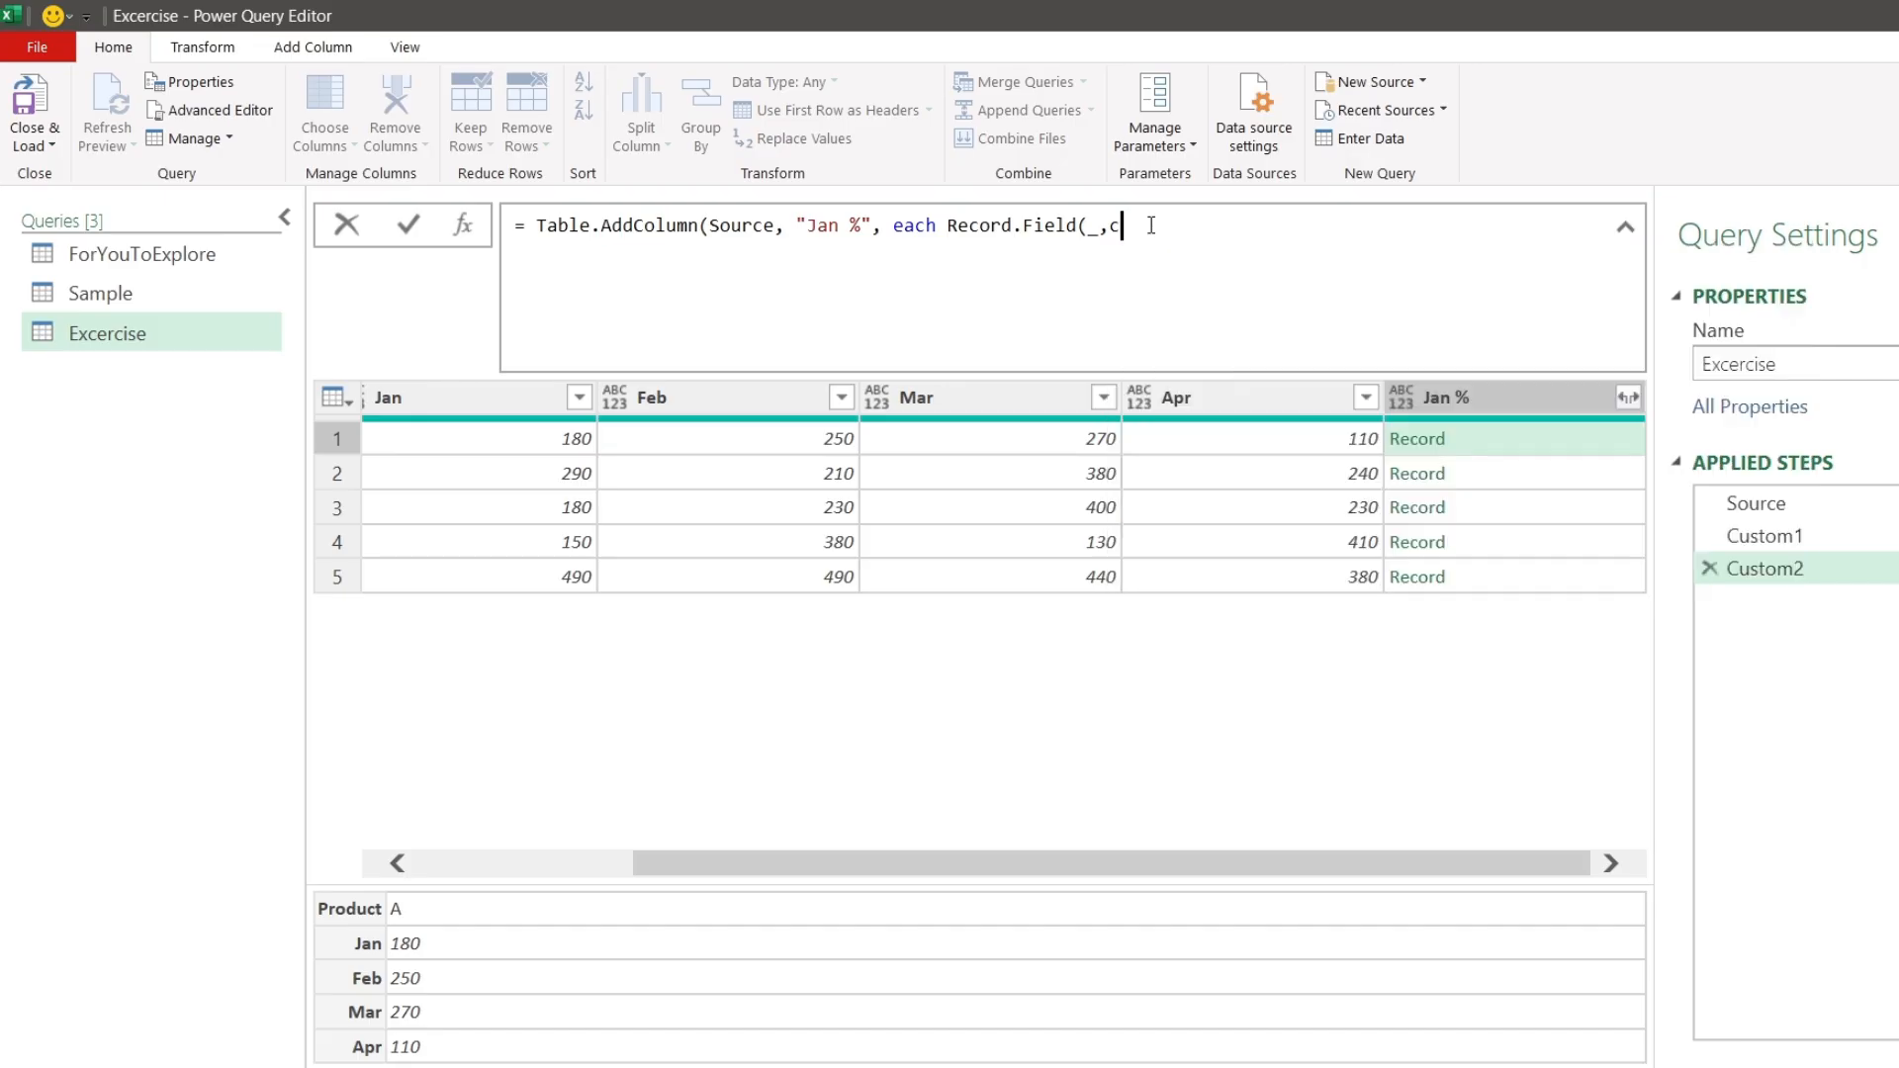
type(")")
left_click(409, 228)
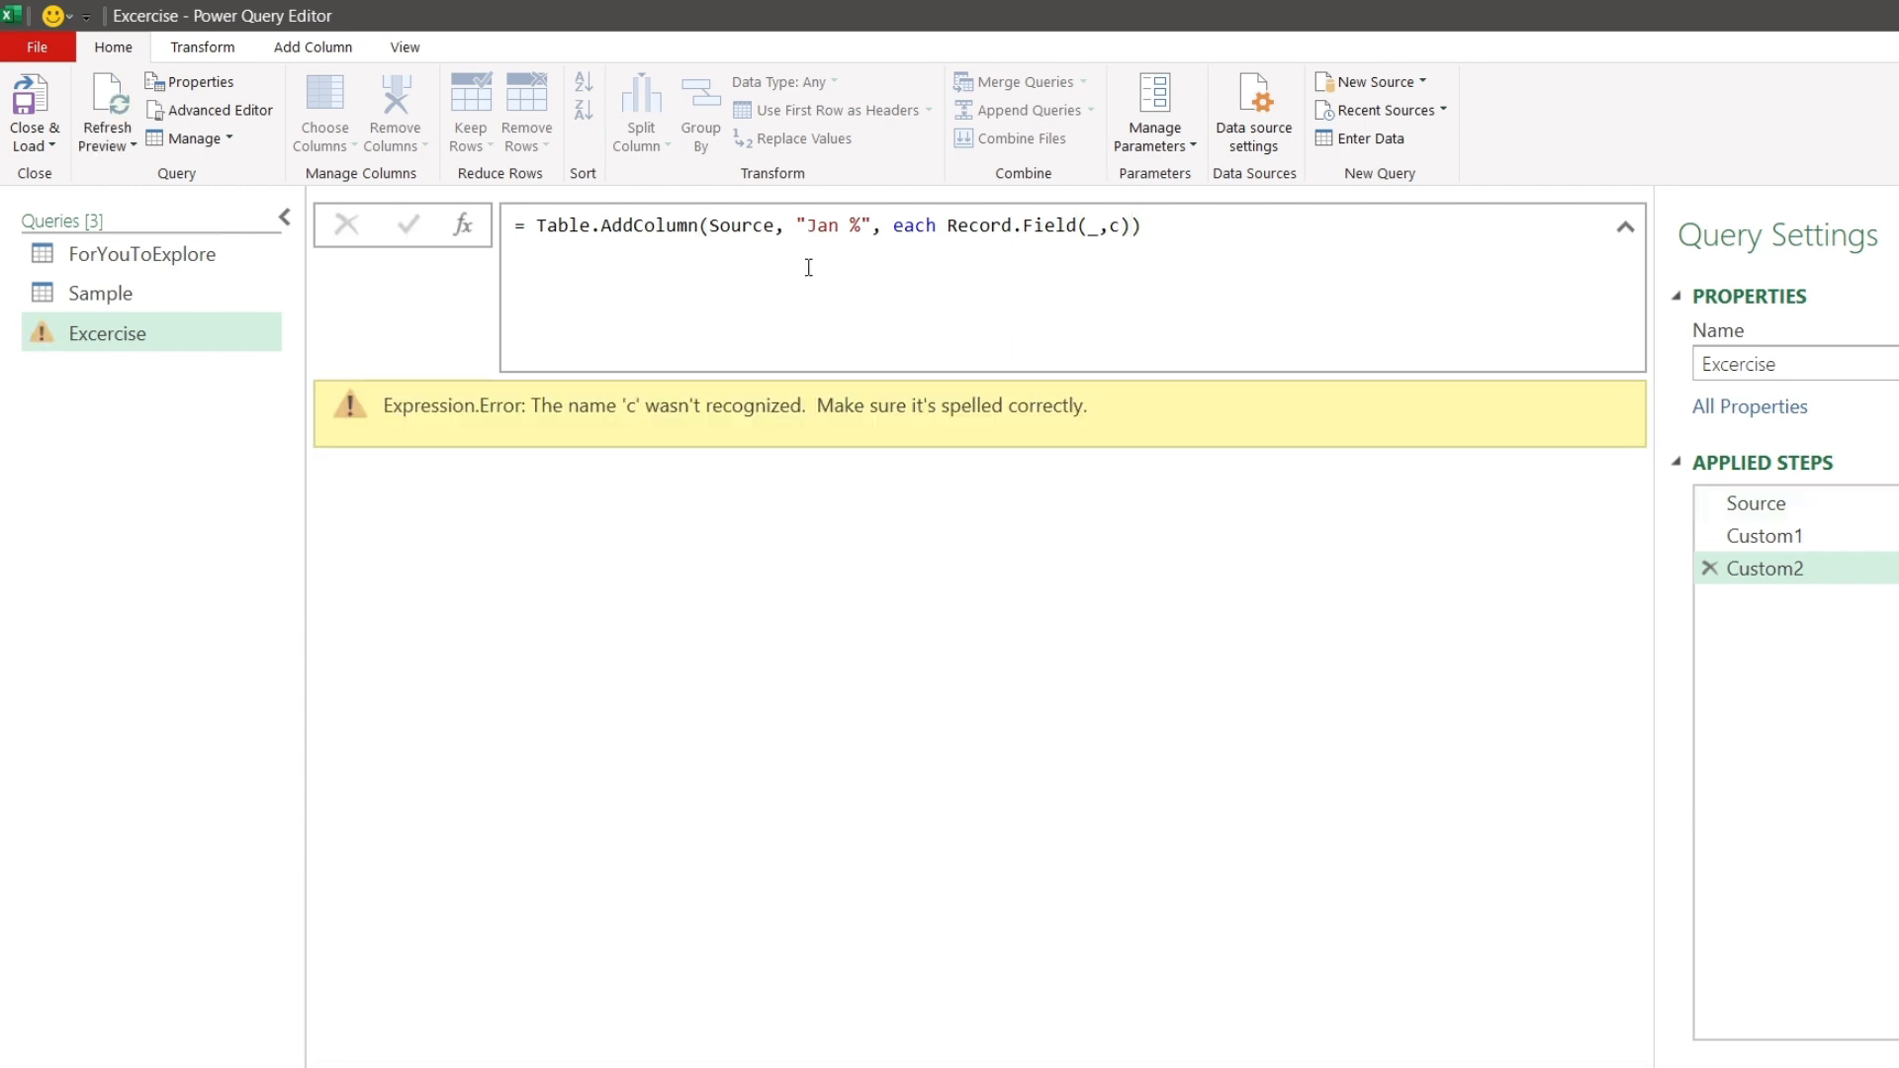
Step: Replace the field argument c with "Jan", apply the formula and check the first row's Jan % value
left_click(1112, 227)
left_click_drag(1114, 227, 1121, 226)
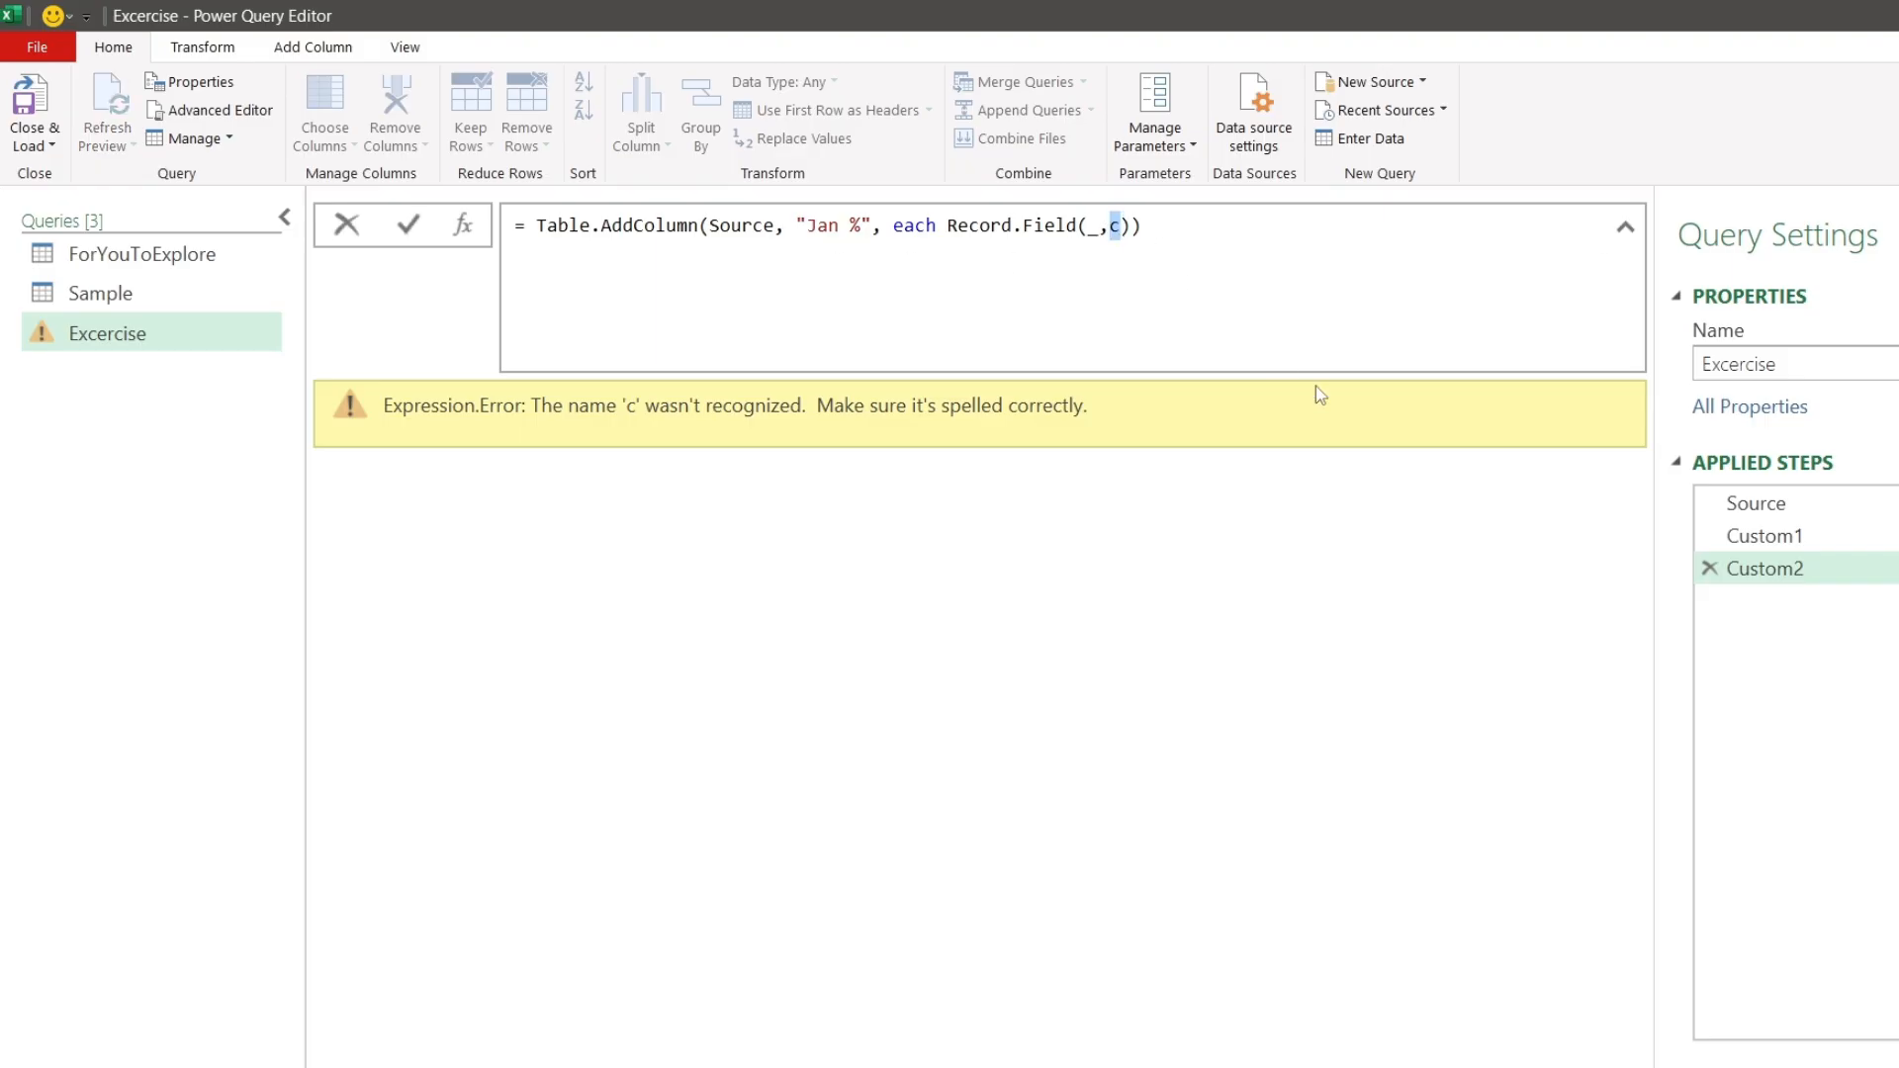
type("\"Jan")
left_click(409, 226)
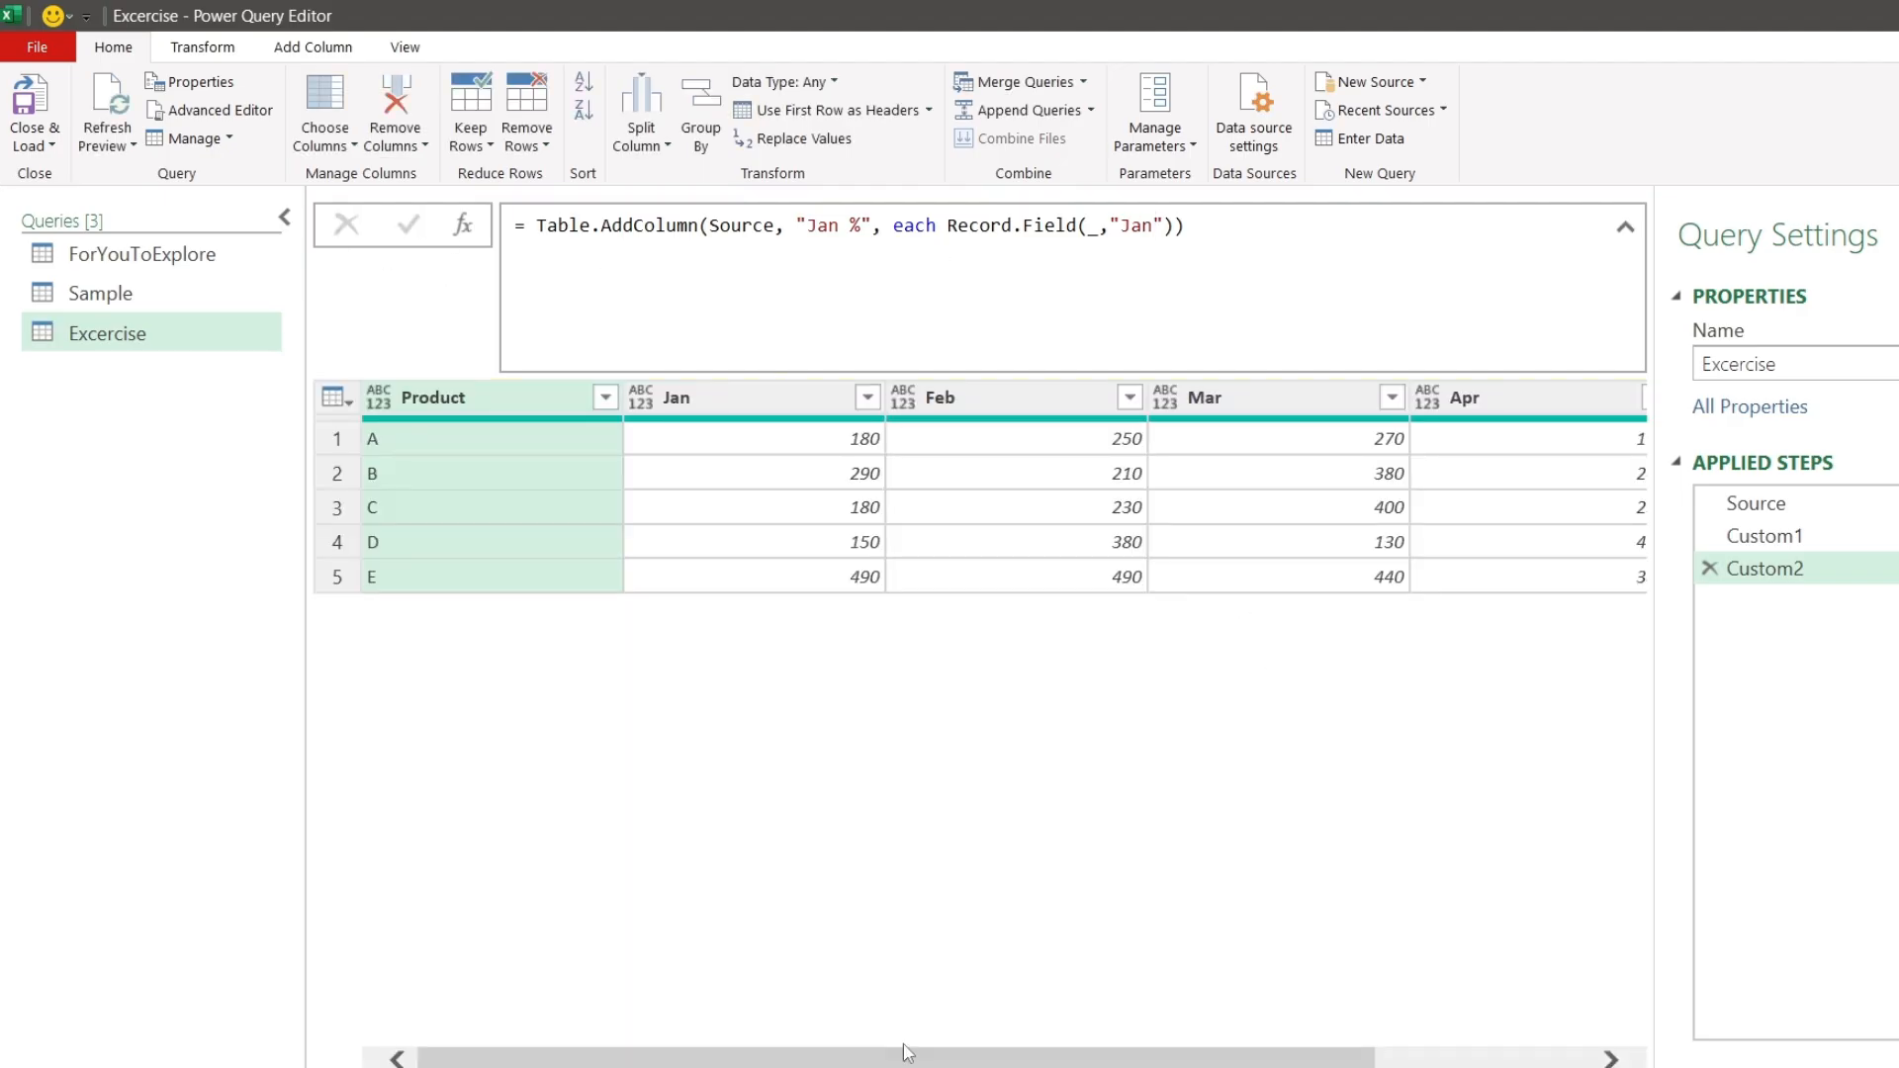
scroll(905, 1050, "right", 3)
left_click(1539, 445)
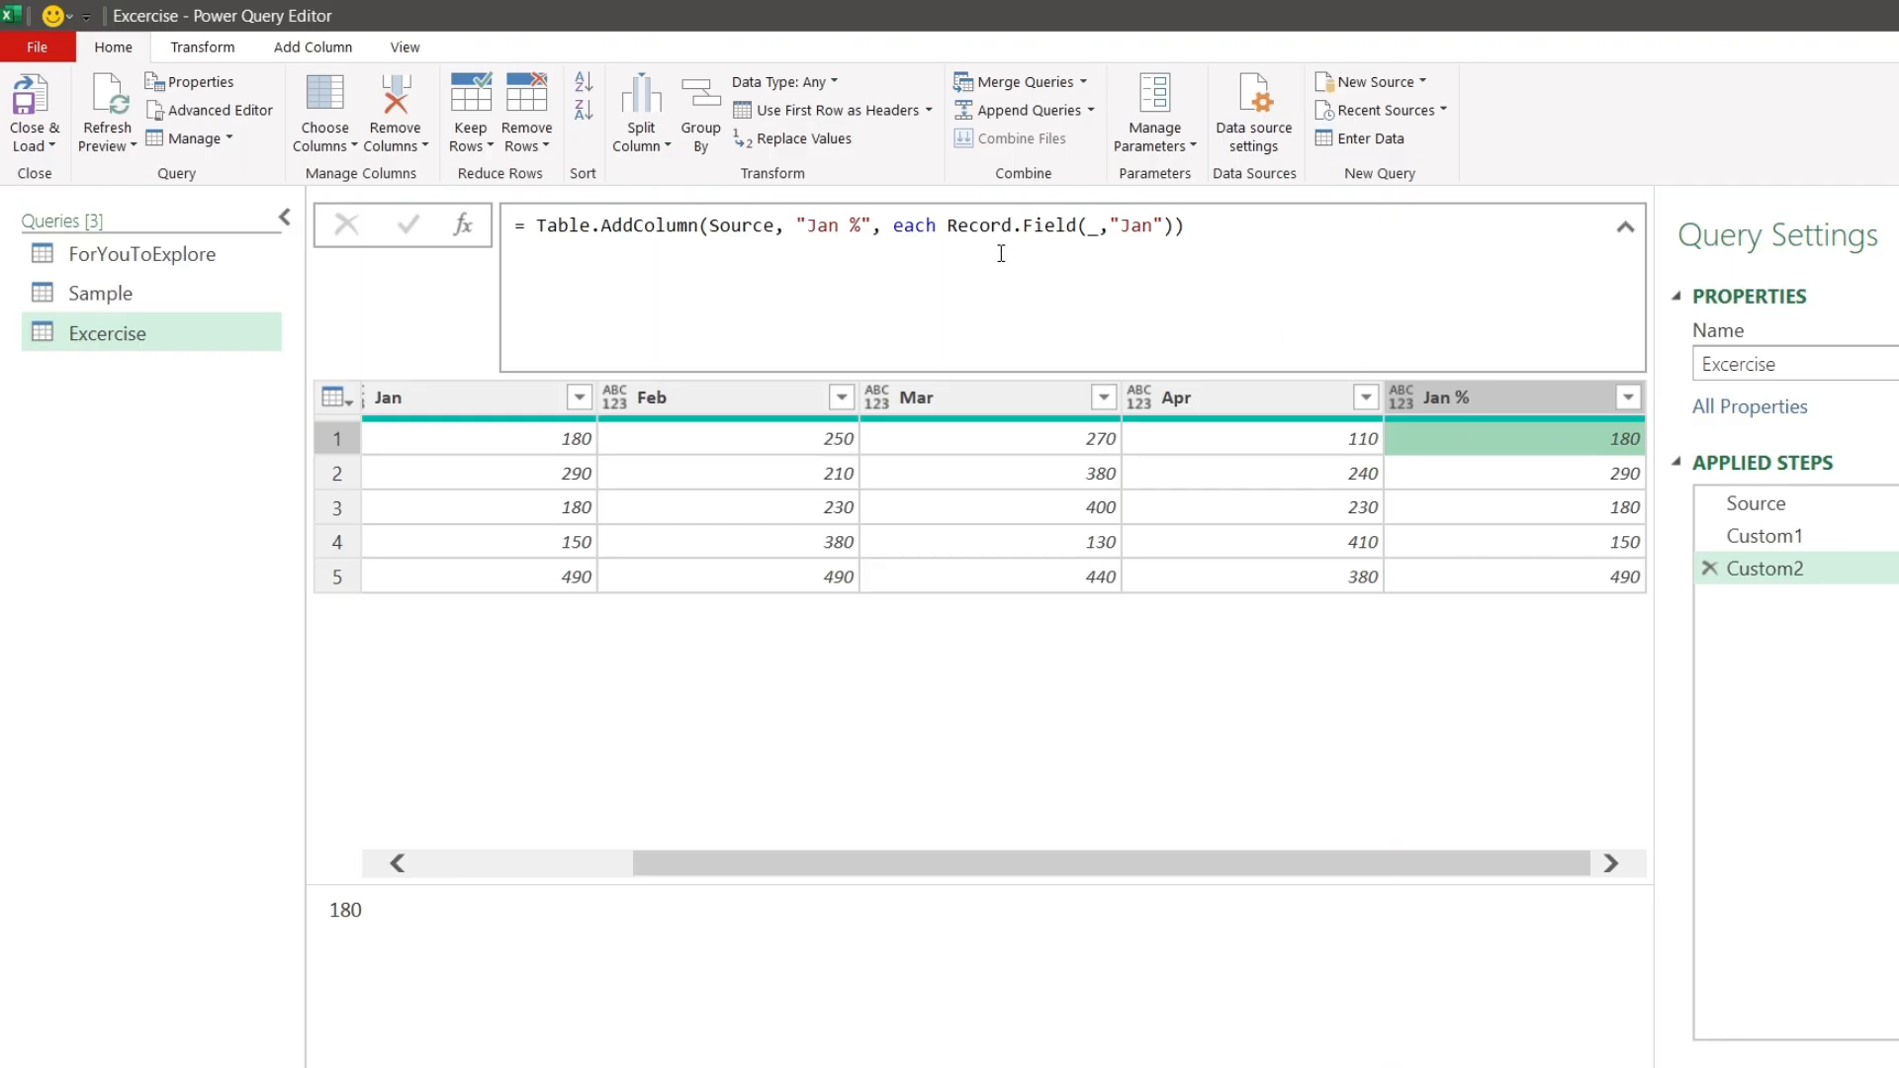
Step: Copy Record.Field(_,"Jan") to the clipboard, replace it with an underscore, apply the formula and preview the first row's record
left_click_drag(949, 225, 1176, 226)
key("ctrl+c")
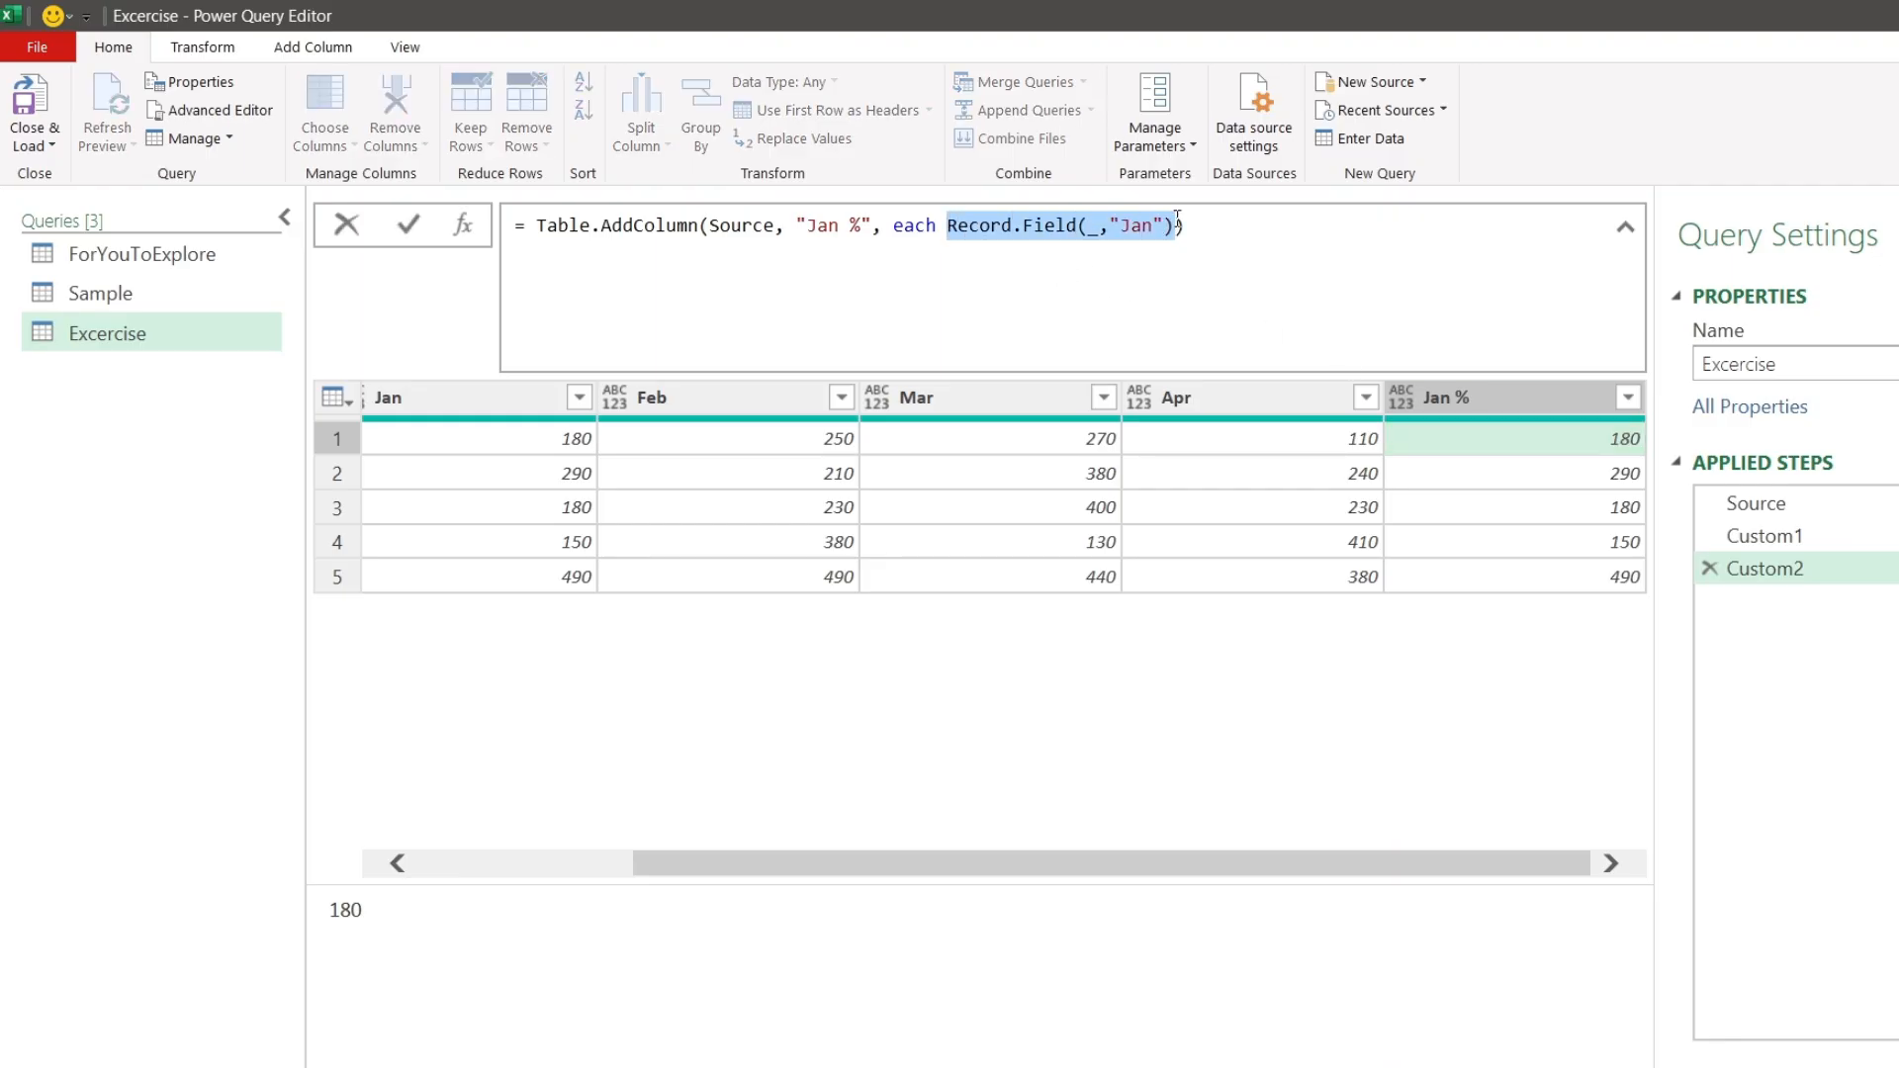
key("BackSpace")
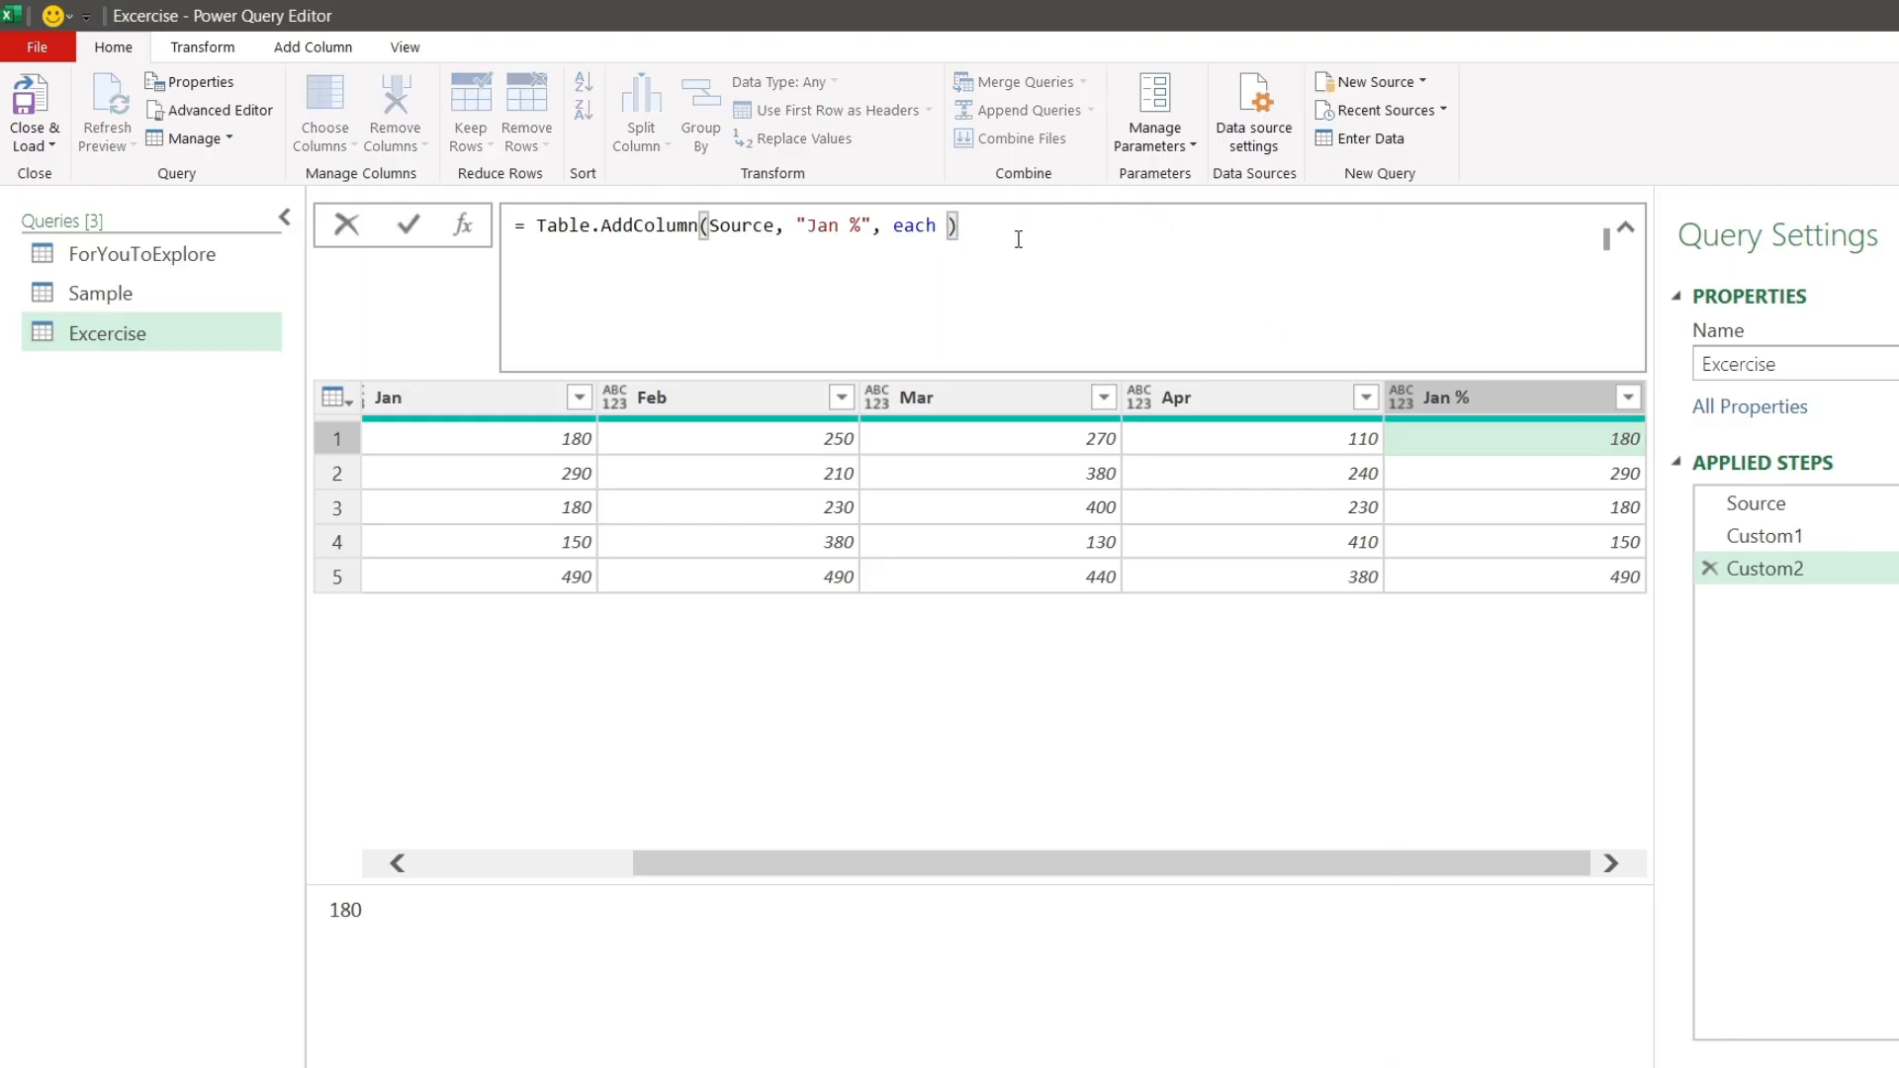
key("Left")
type("_")
left_click(419, 228)
left_click(1560, 450)
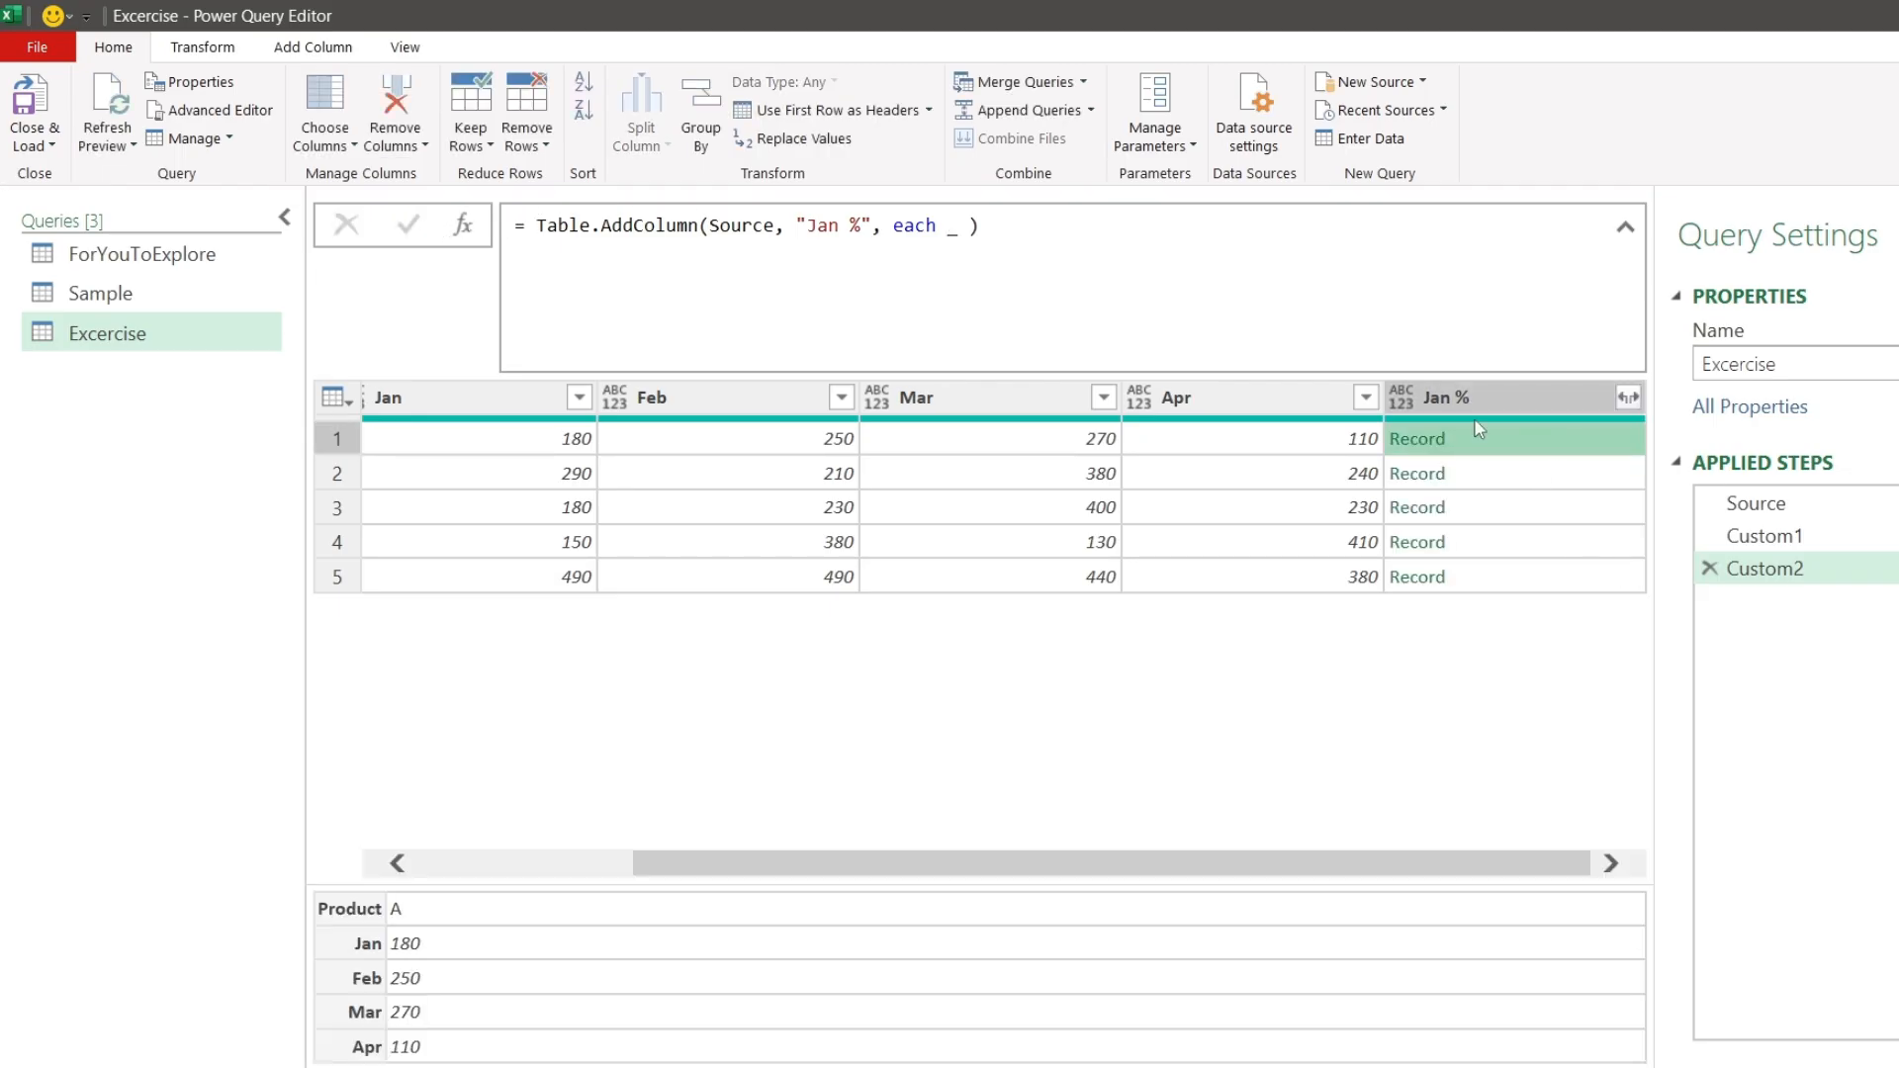
Step: Wrap the generator's underscore in Record.ToList(_), apply the formula and preview the first row's list in an enlarged preview area
left_click(945, 230)
type("rectoli")
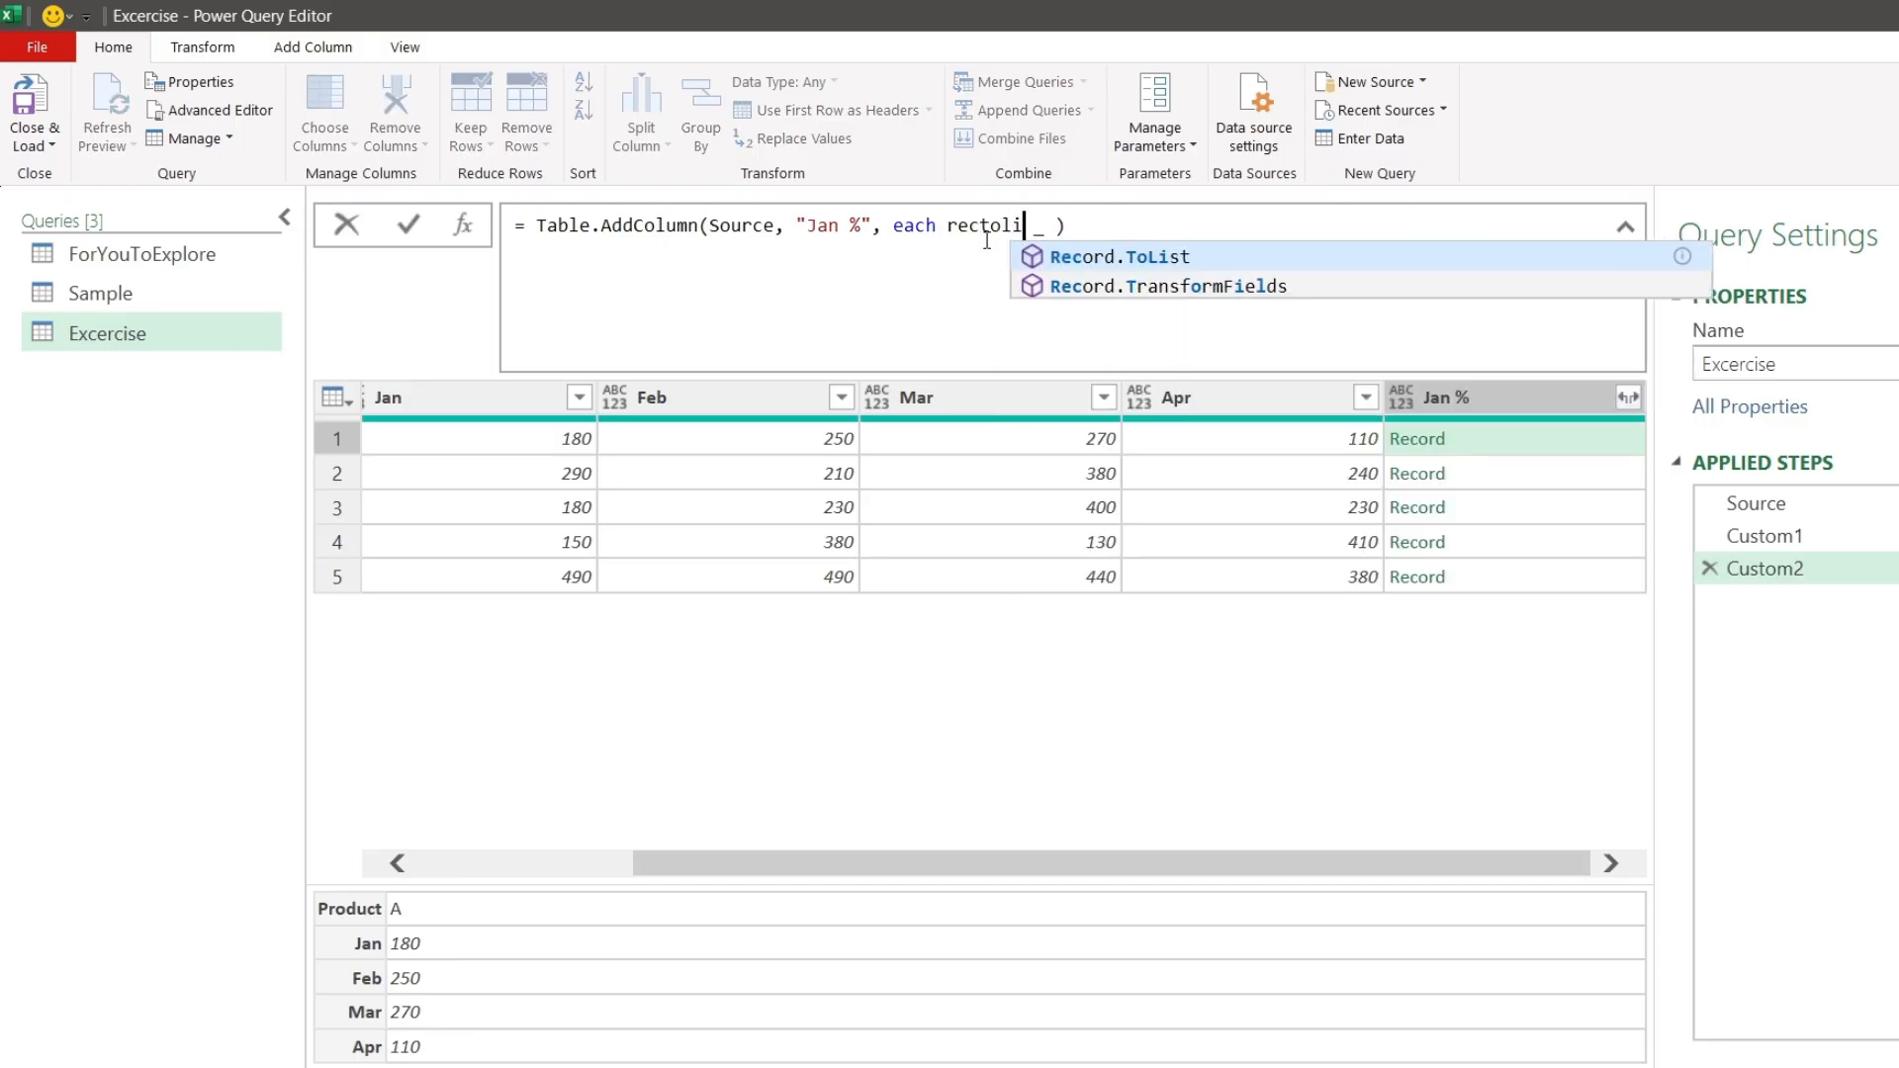
key("Tab")
key("Delete")
key("Delete")
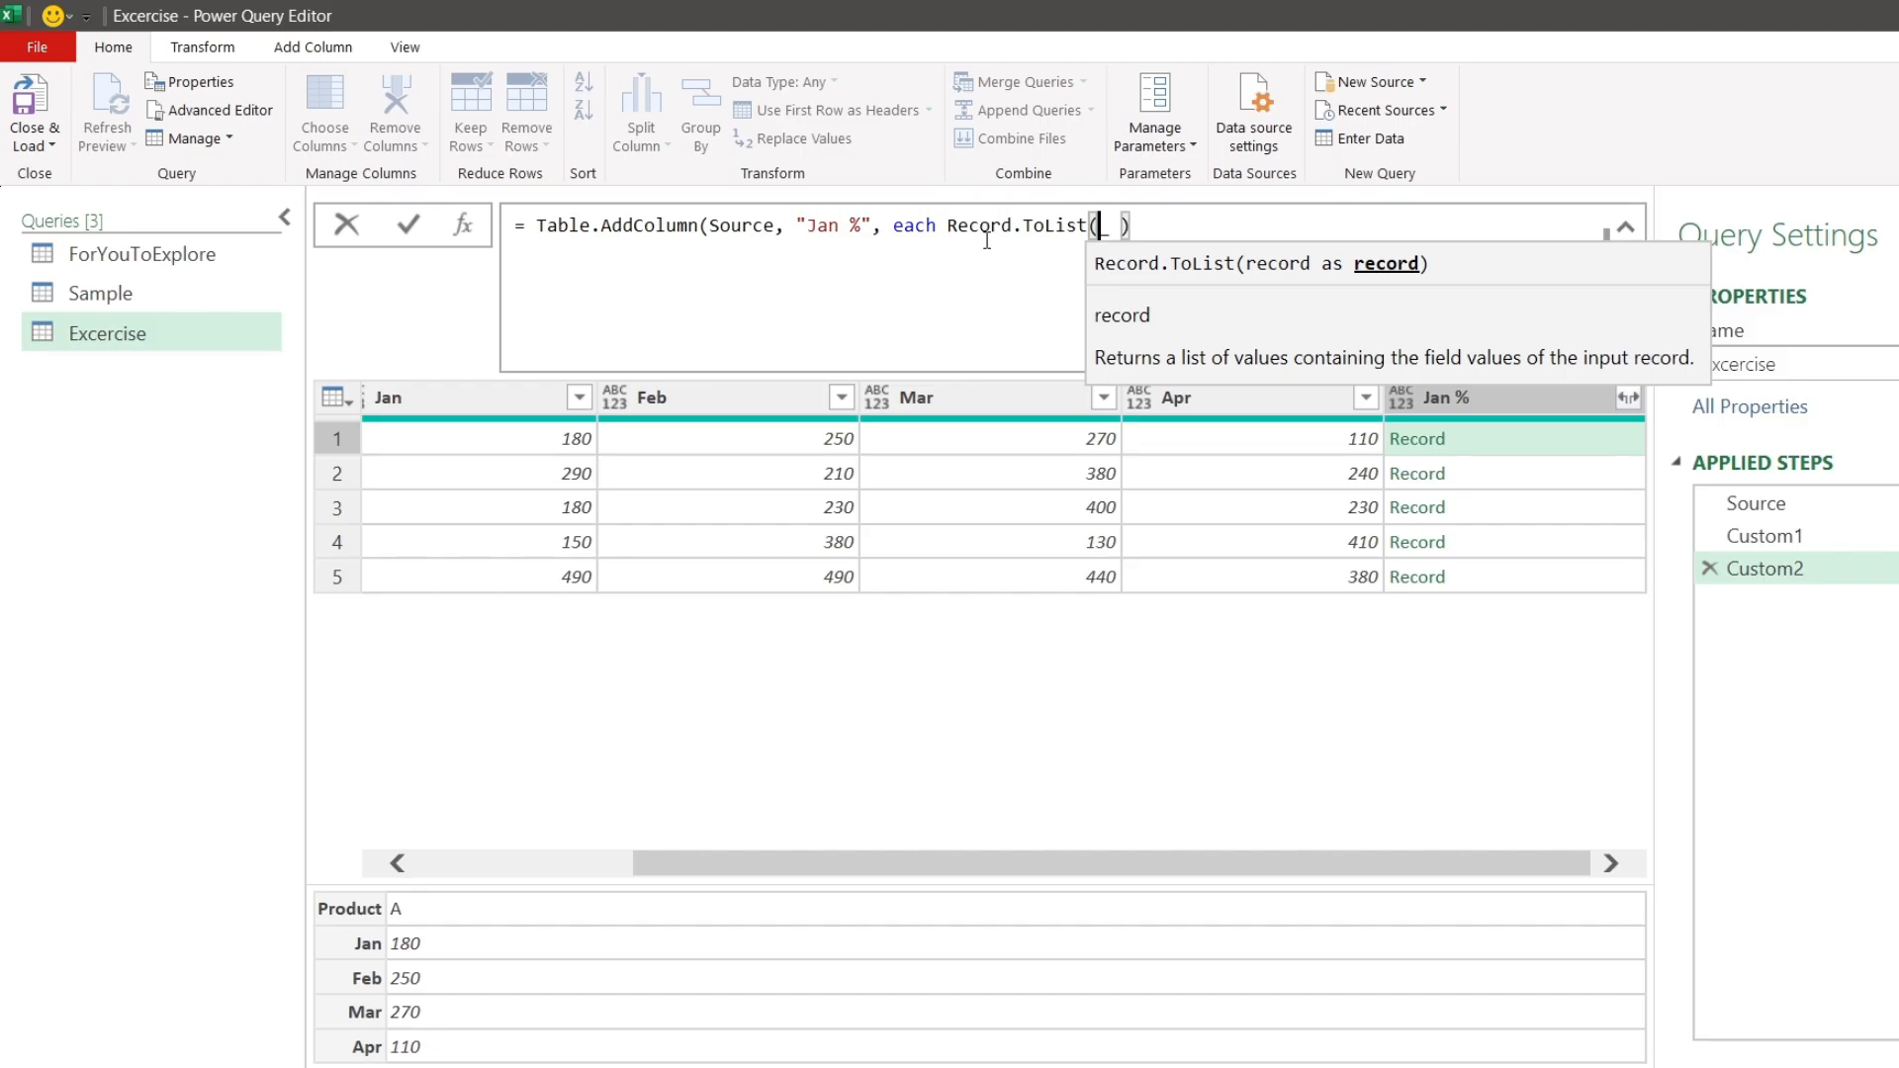
key("Right")
type(")")
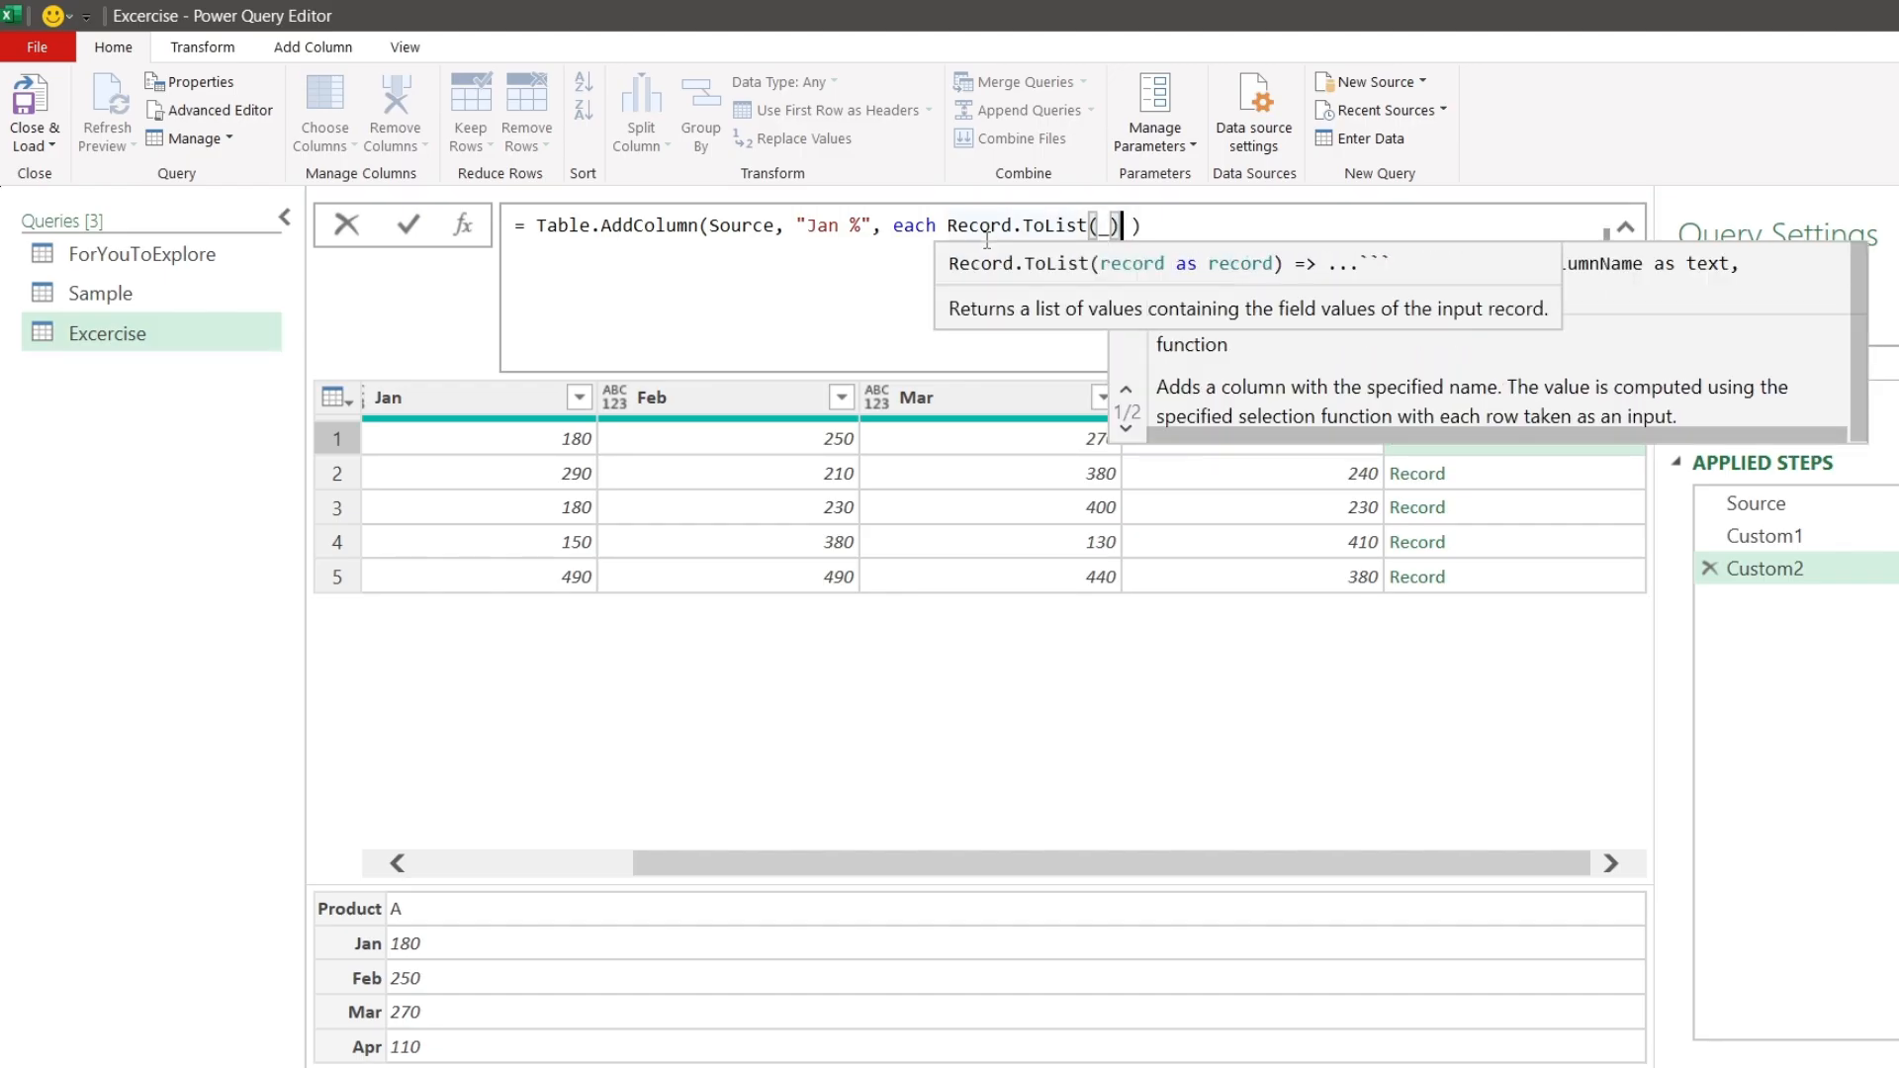
left_click(408, 223)
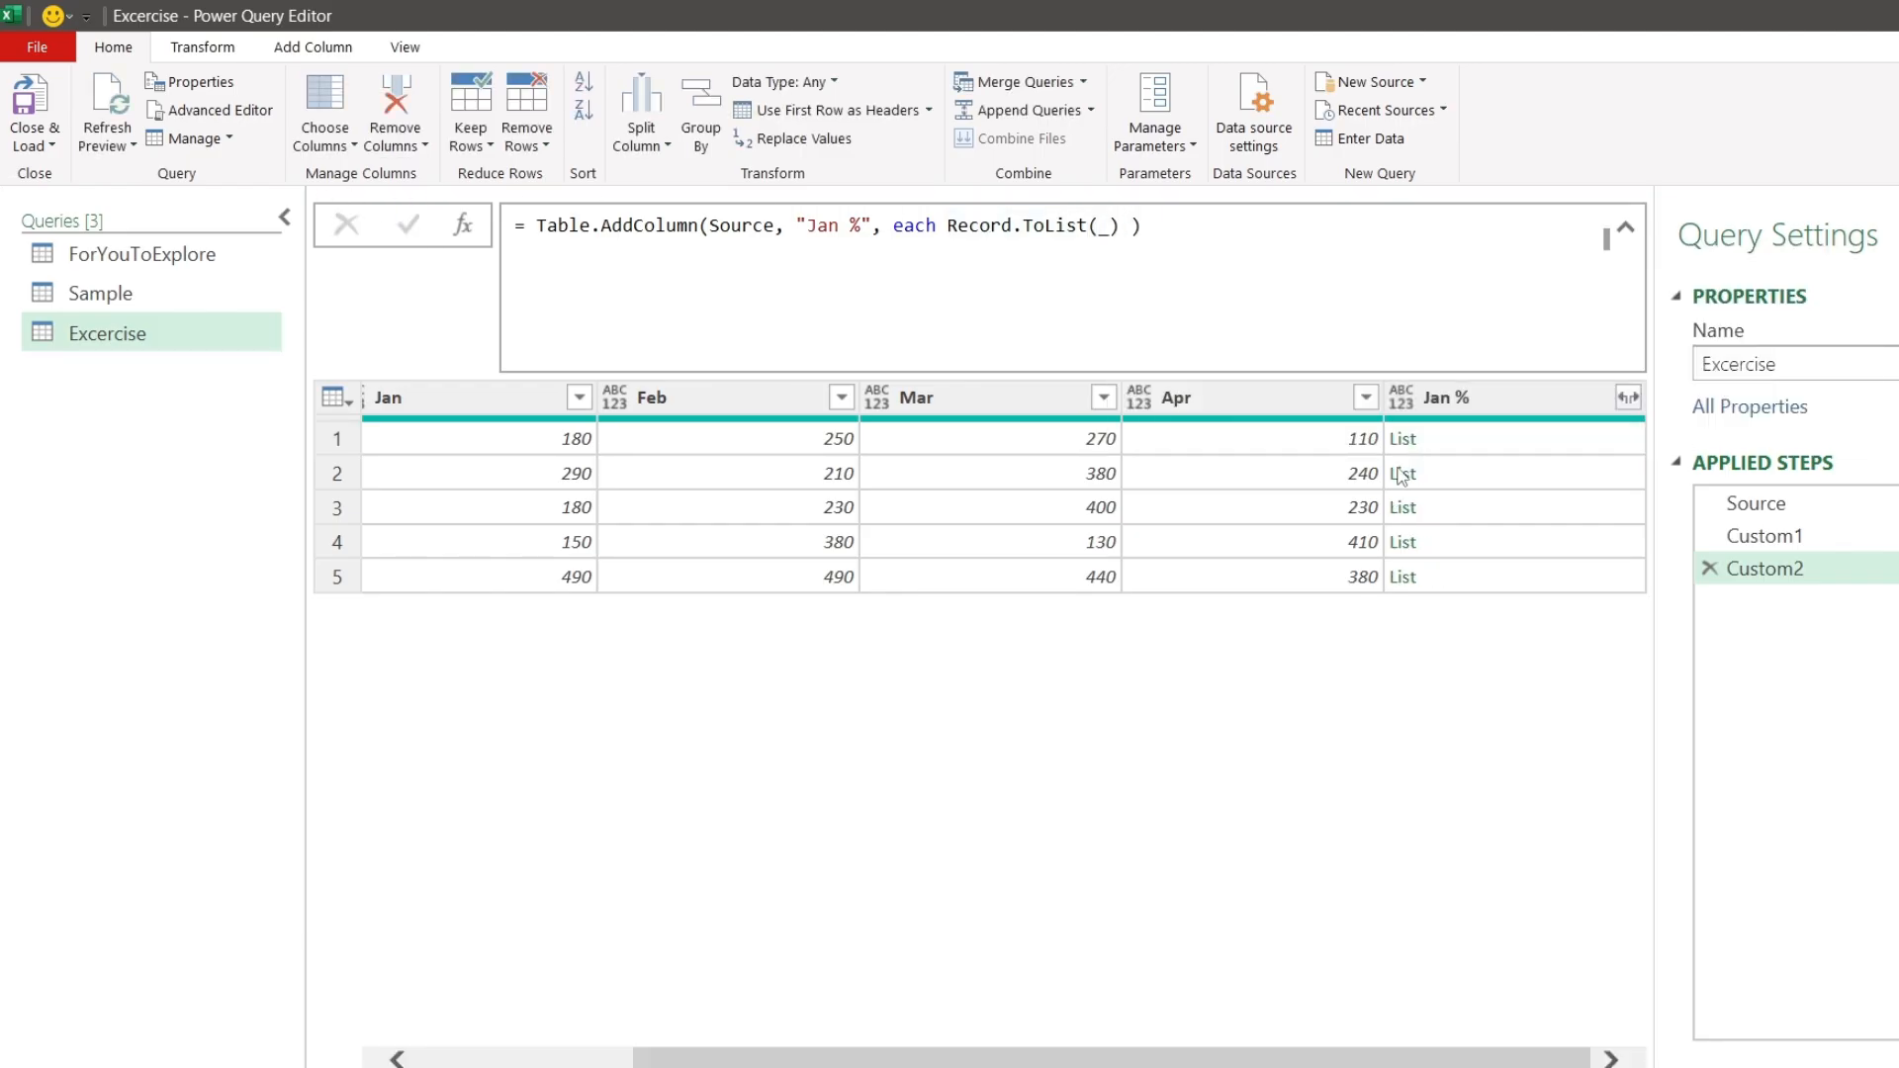
left_click(1604, 443)
left_click_drag(663, 883, 655, 739)
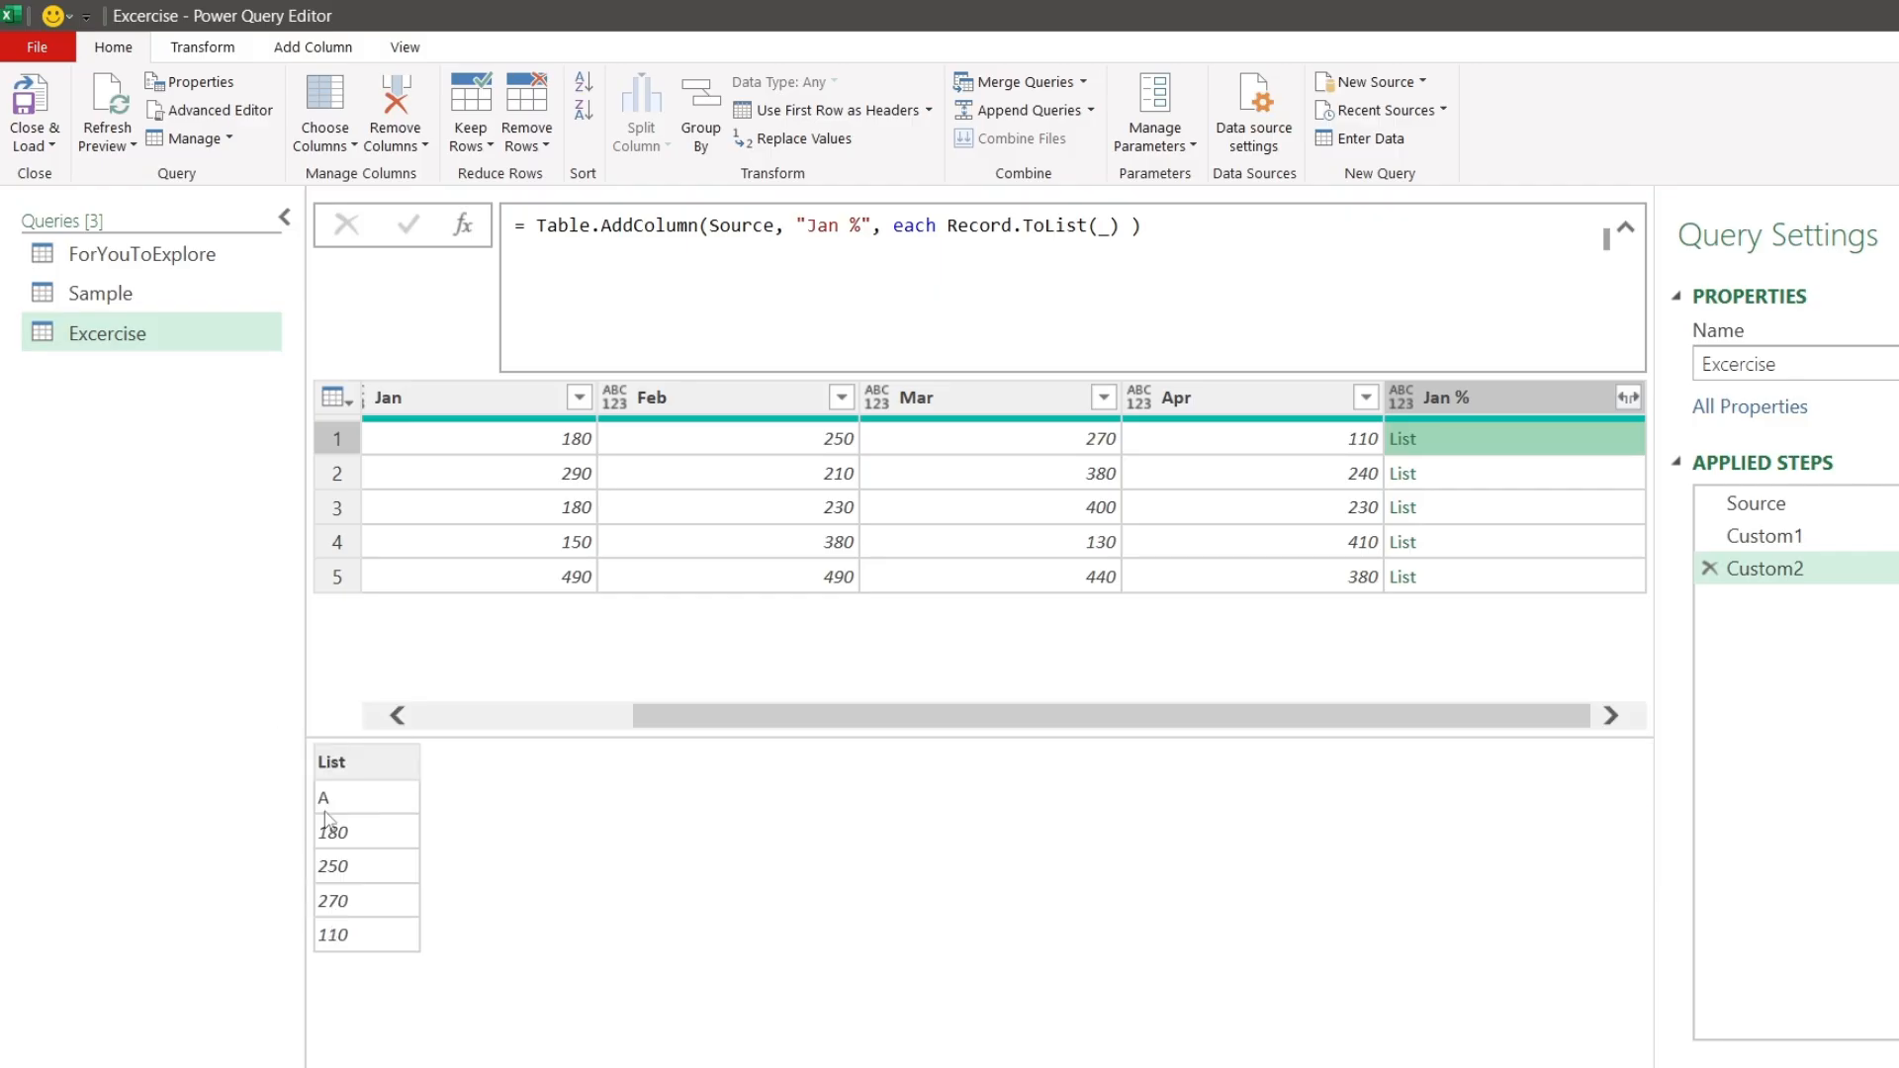
Step: Wrap Record.ToList(_) in List.Skip to leave out the product name, apply the formula and preview the first row's list
left_click(939, 221)
type("lstsk")
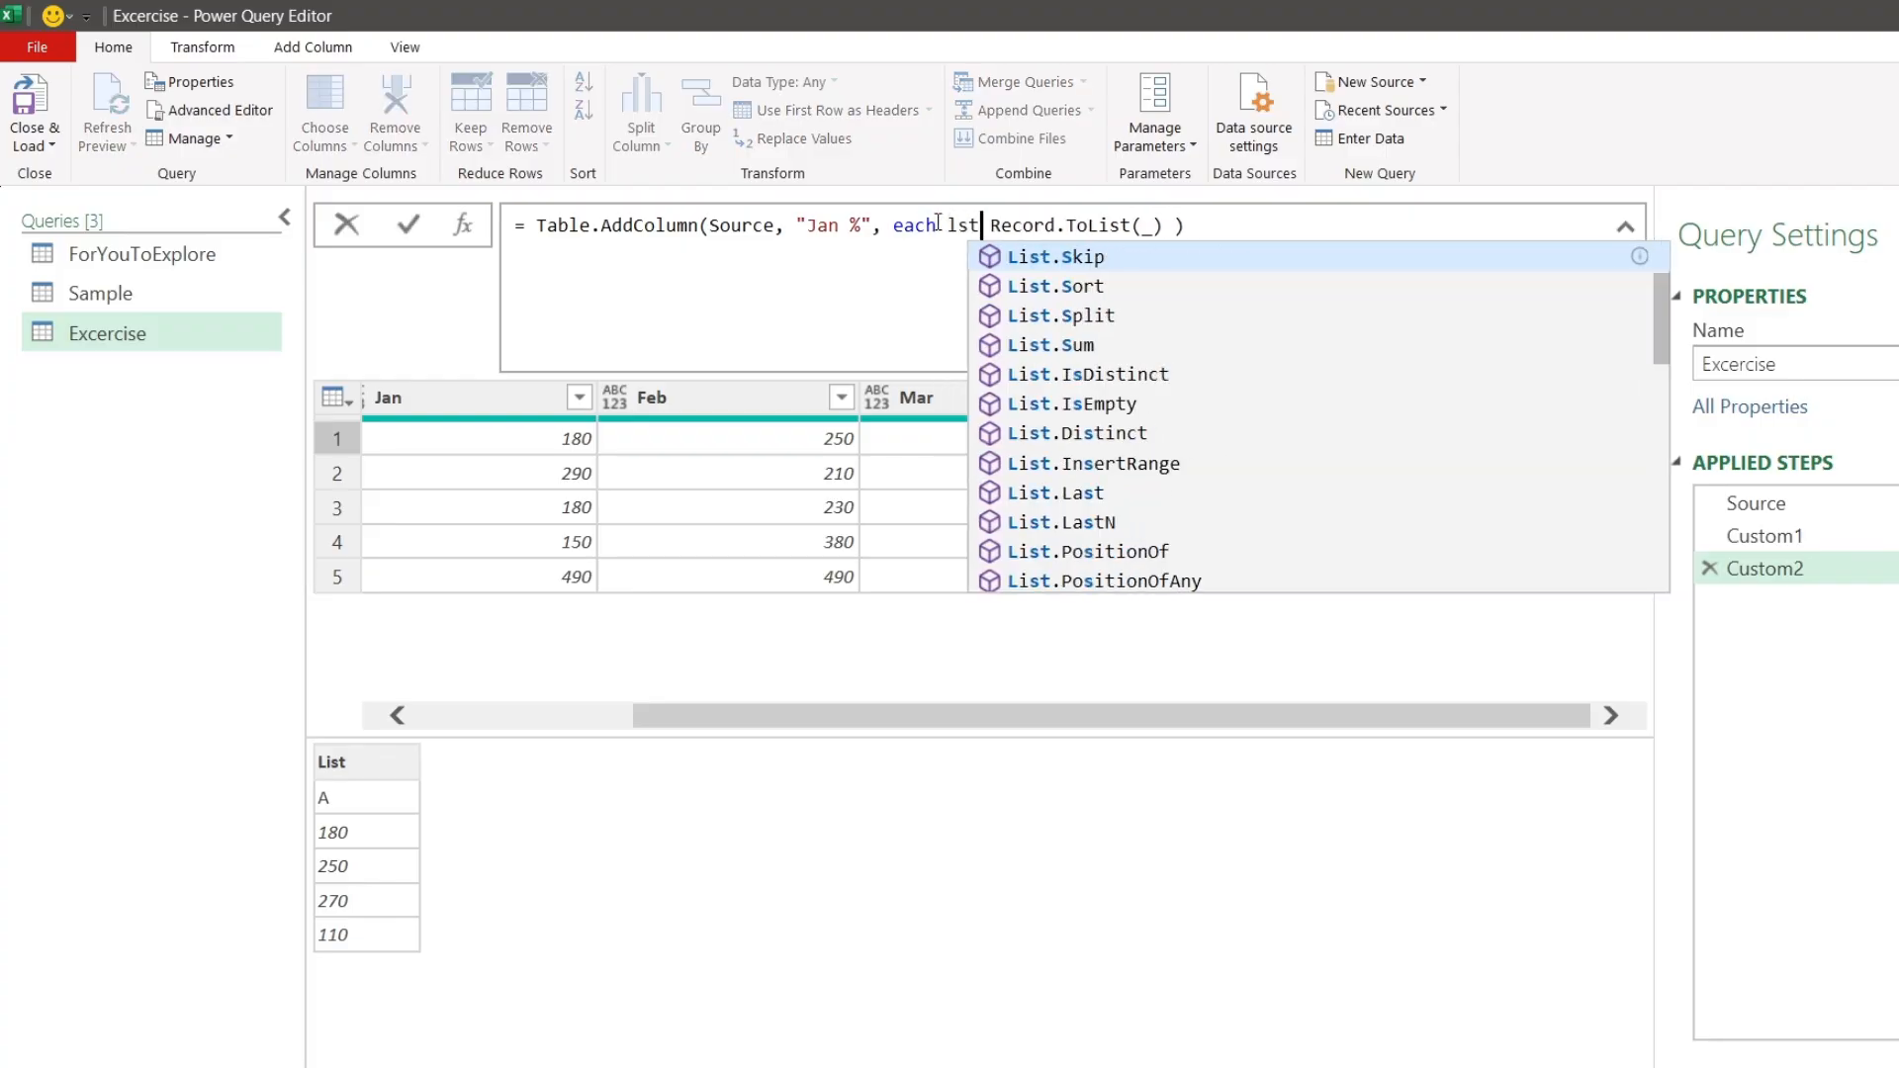
key("Tab")
type("(")
key("Delete")
key("Delete")
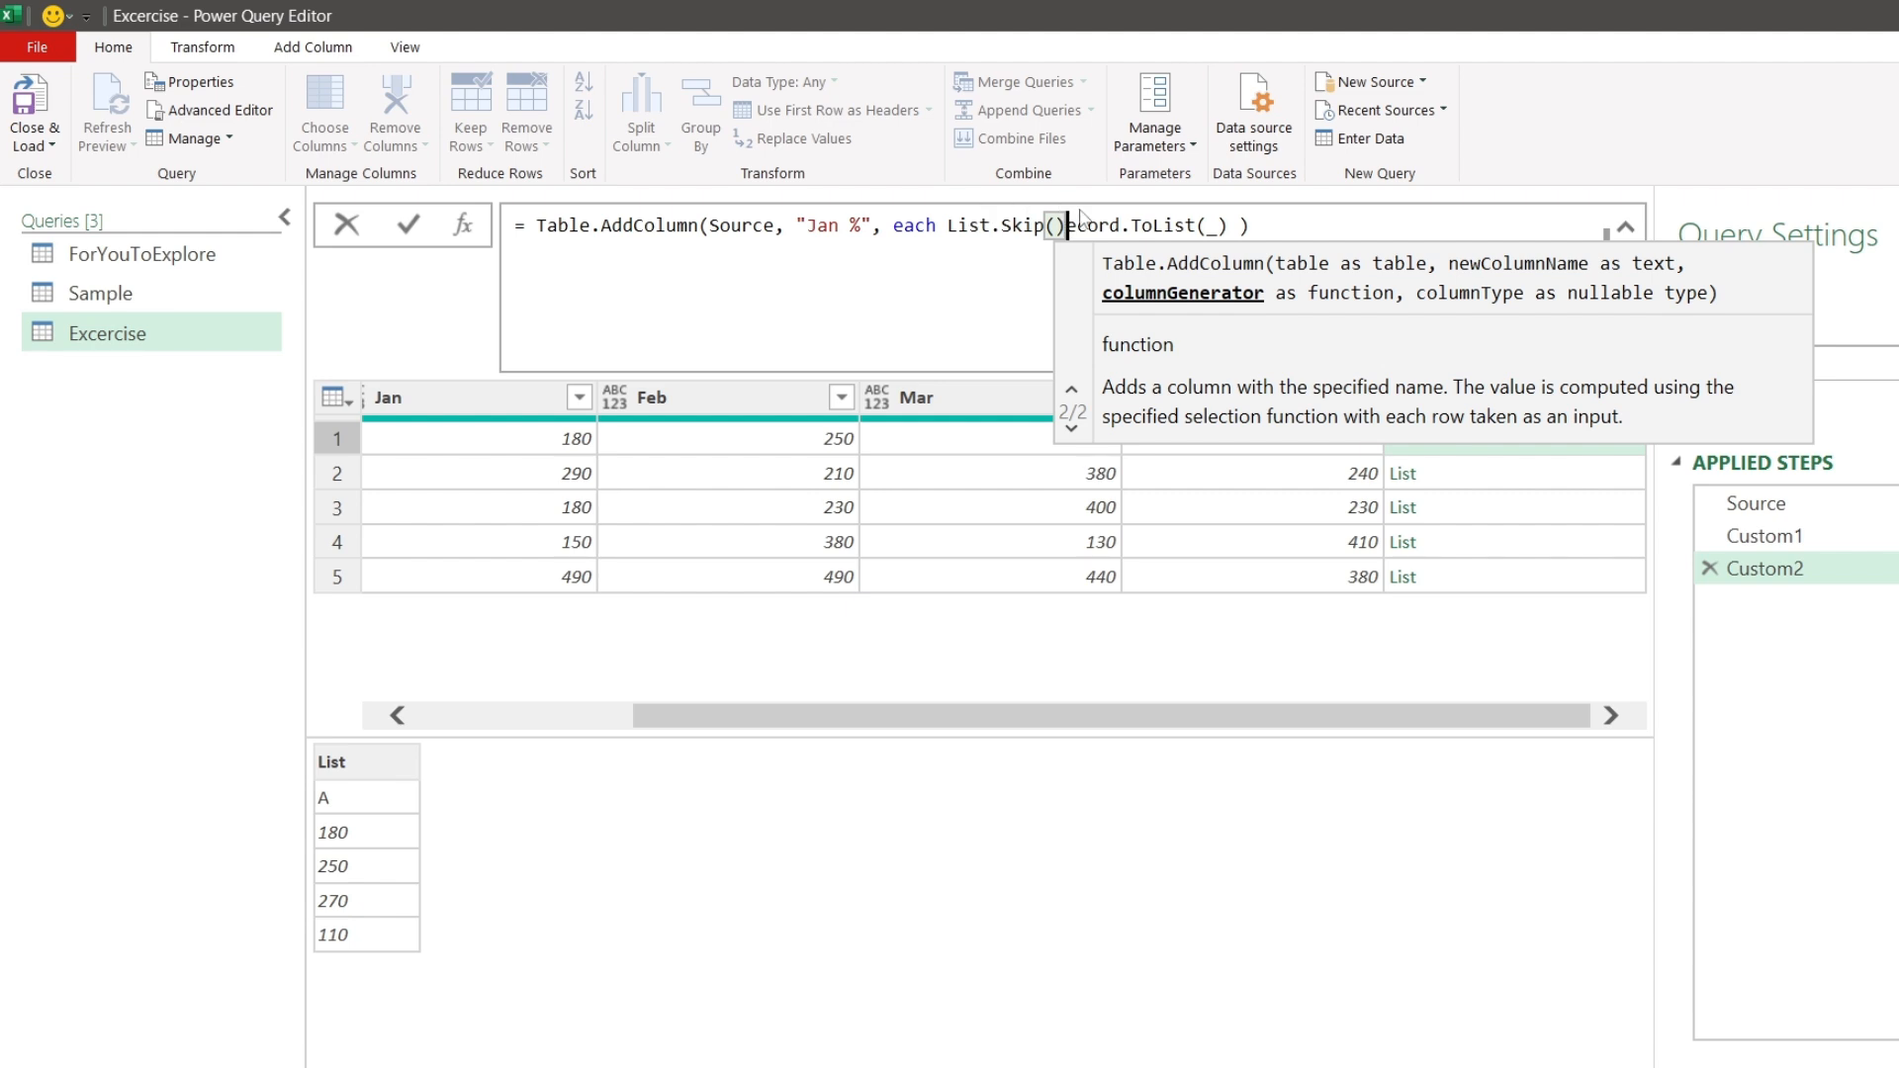
key("BackSpace")
type("R")
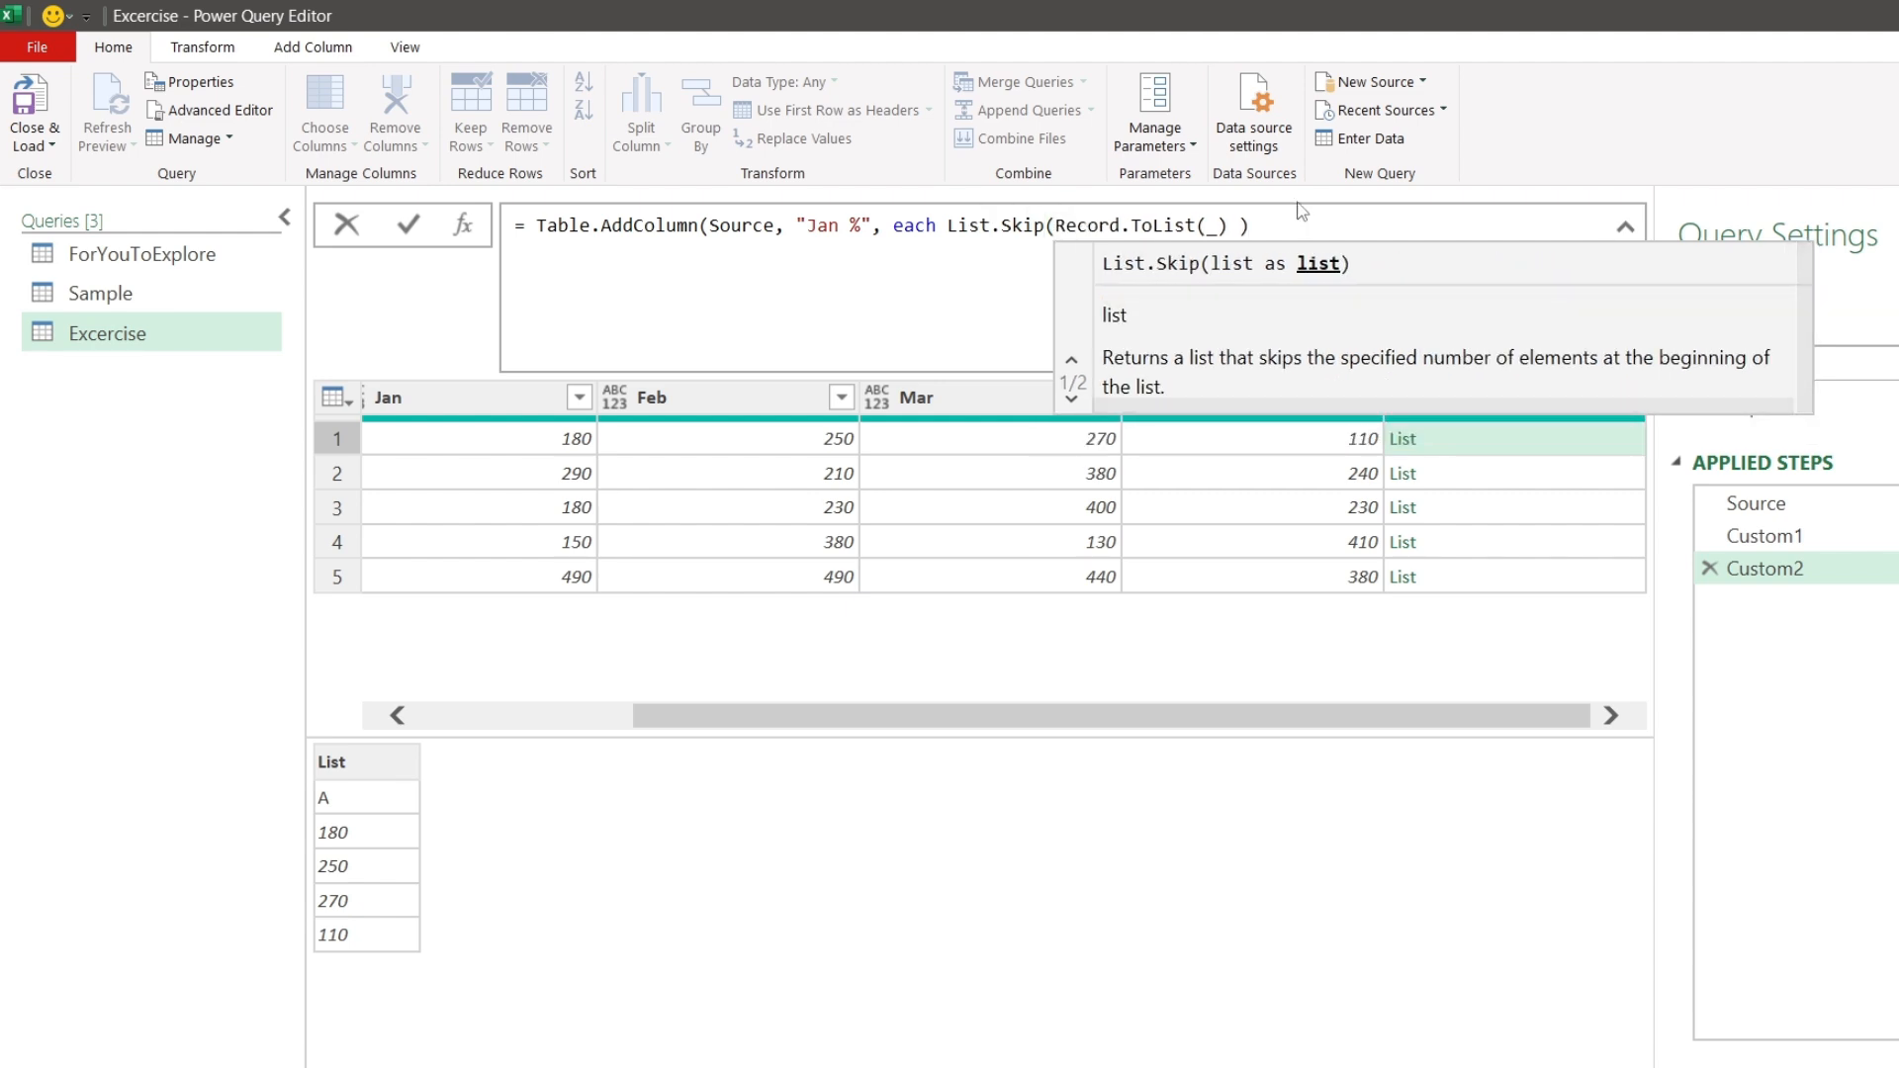
left_click(1235, 224)
type(")")
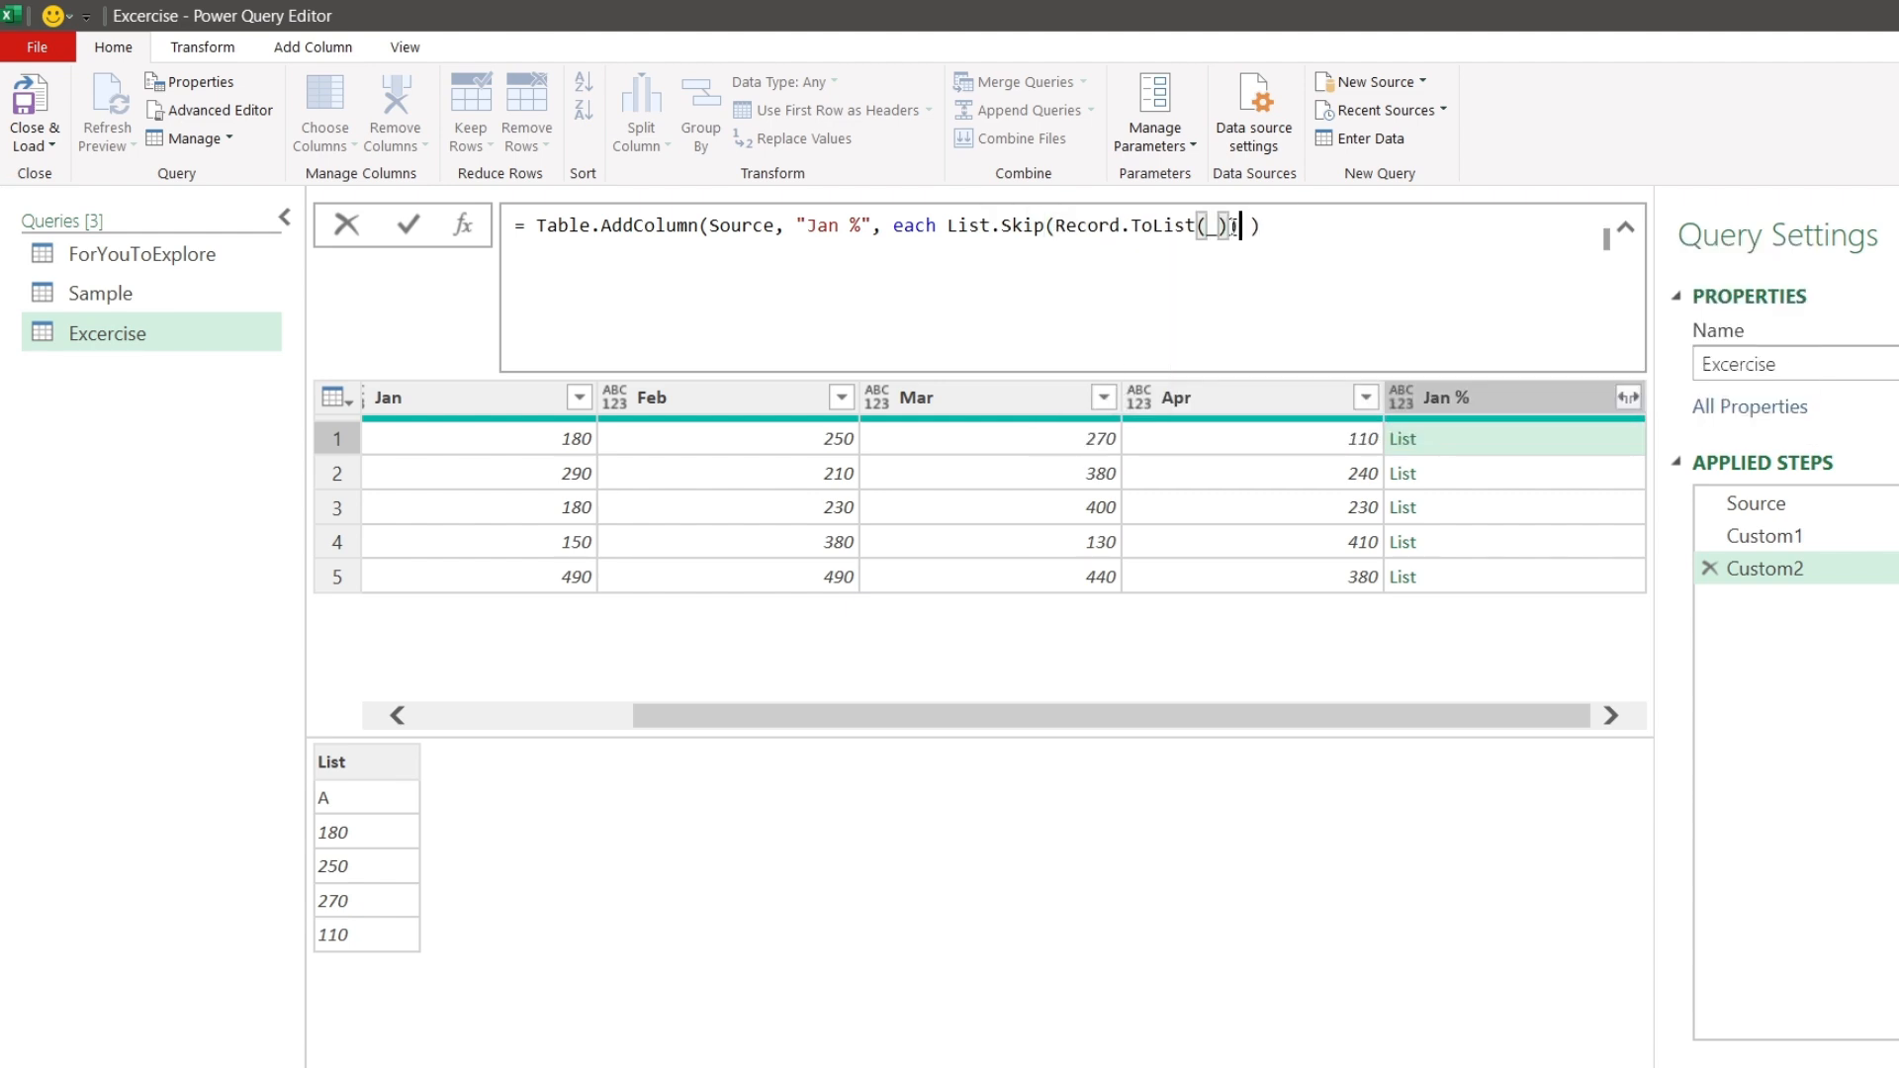
left_click(414, 223)
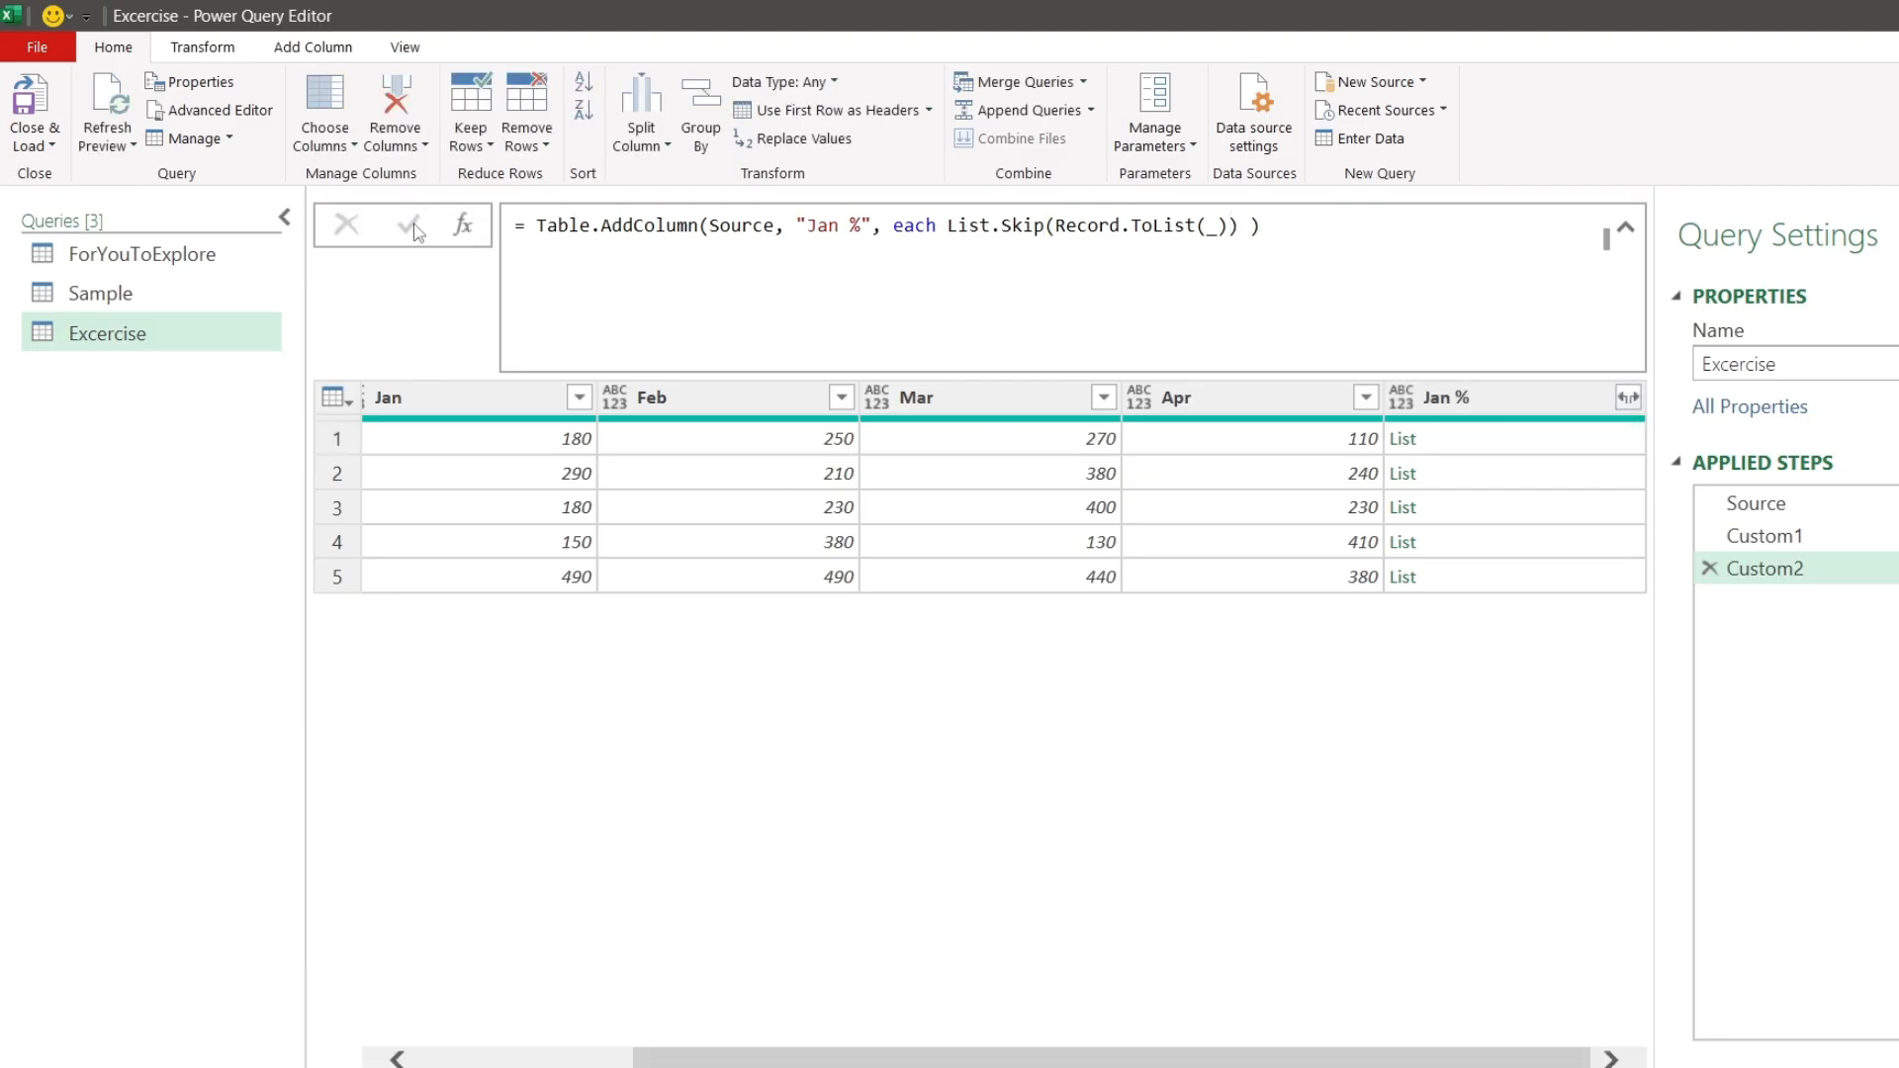
left_click(1560, 437)
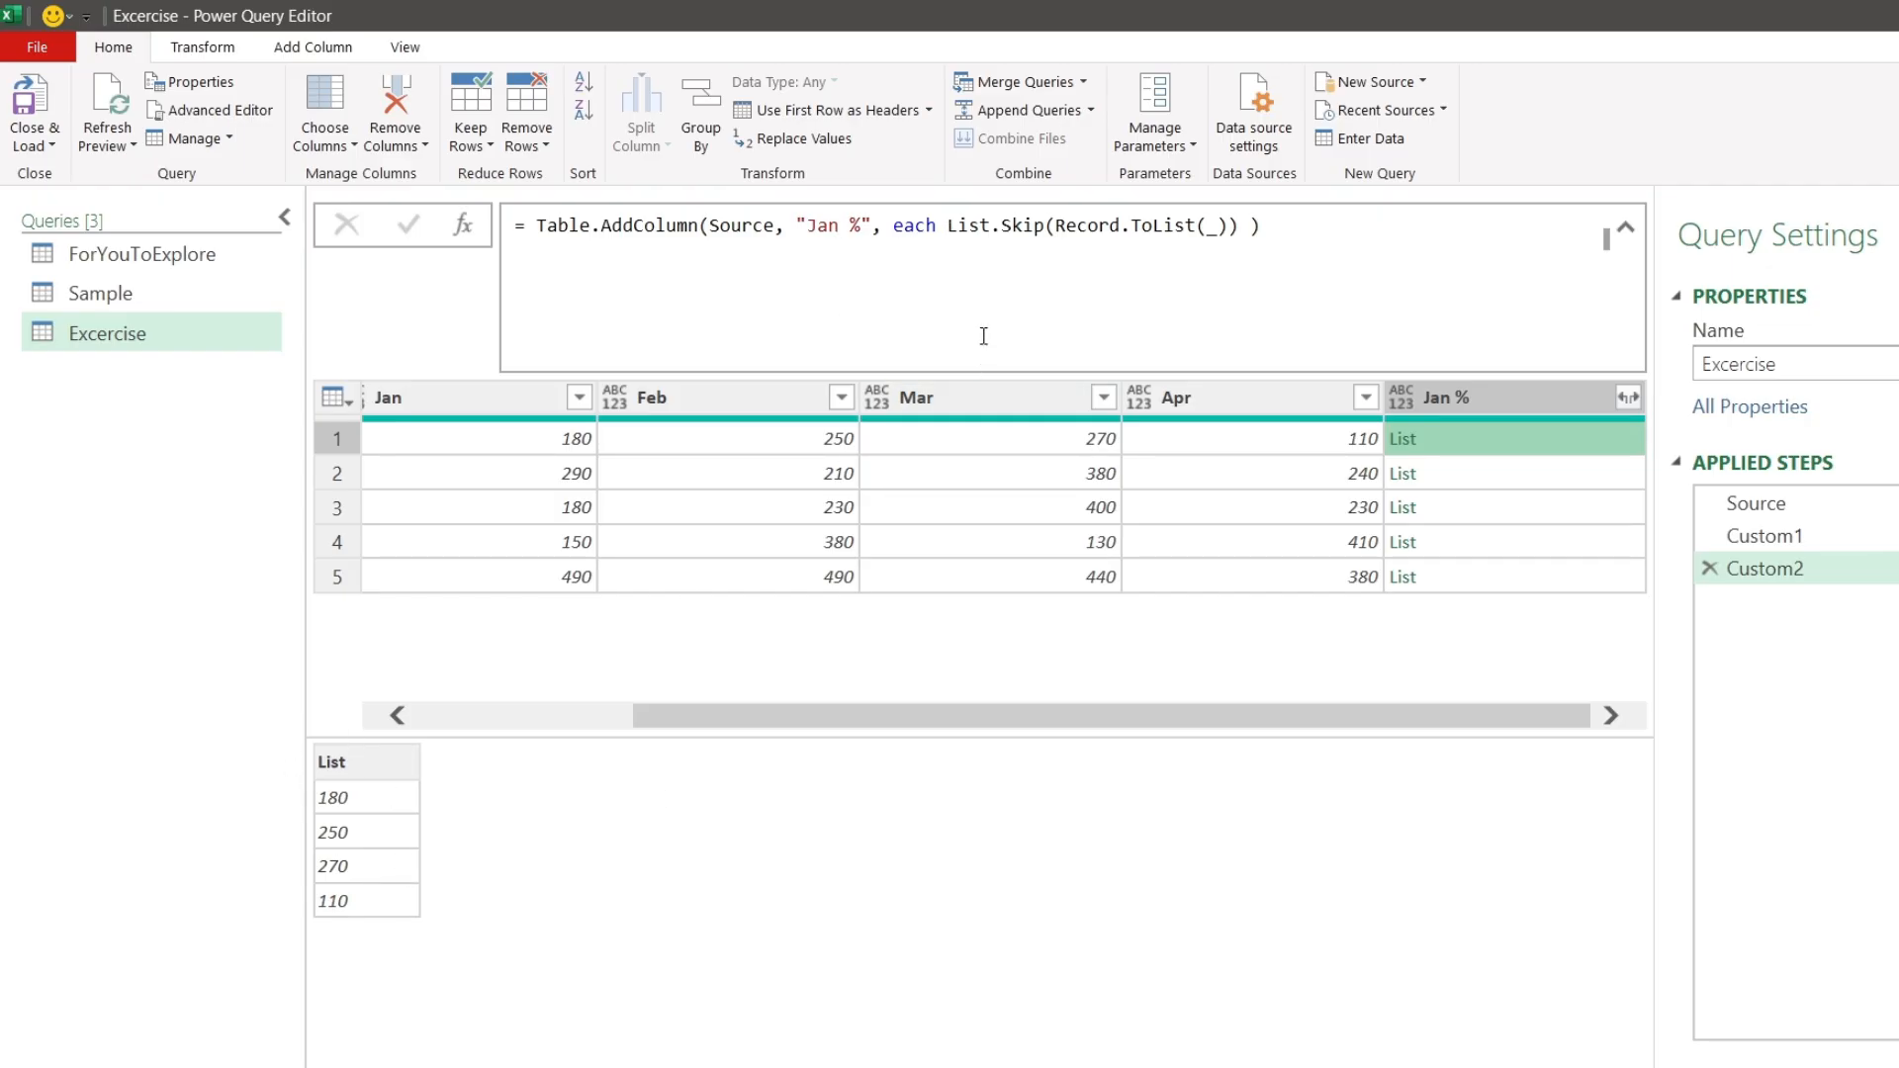
Step: Wrap the List.Skip expression in List.Sum to total each row's months, and apply the formula
left_click(938, 228)
type("lsts")
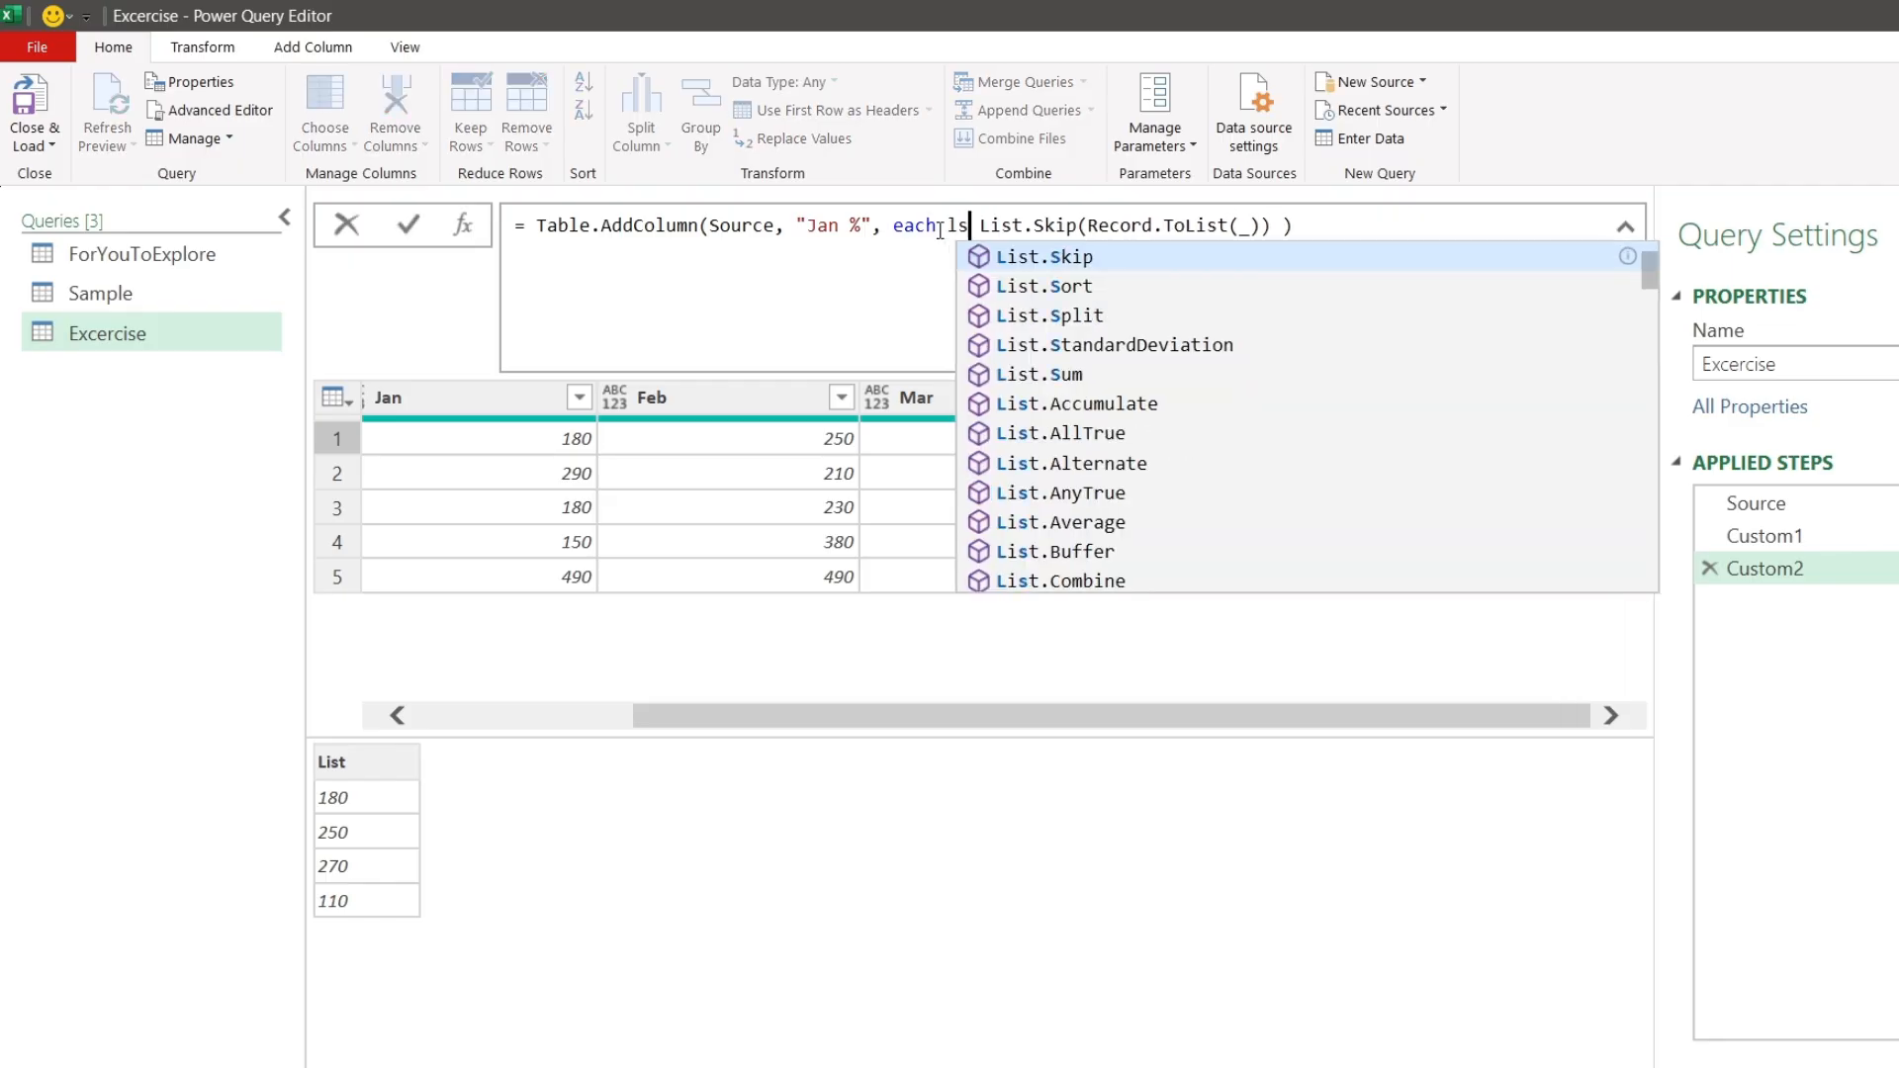
type("um")
key("Tab")
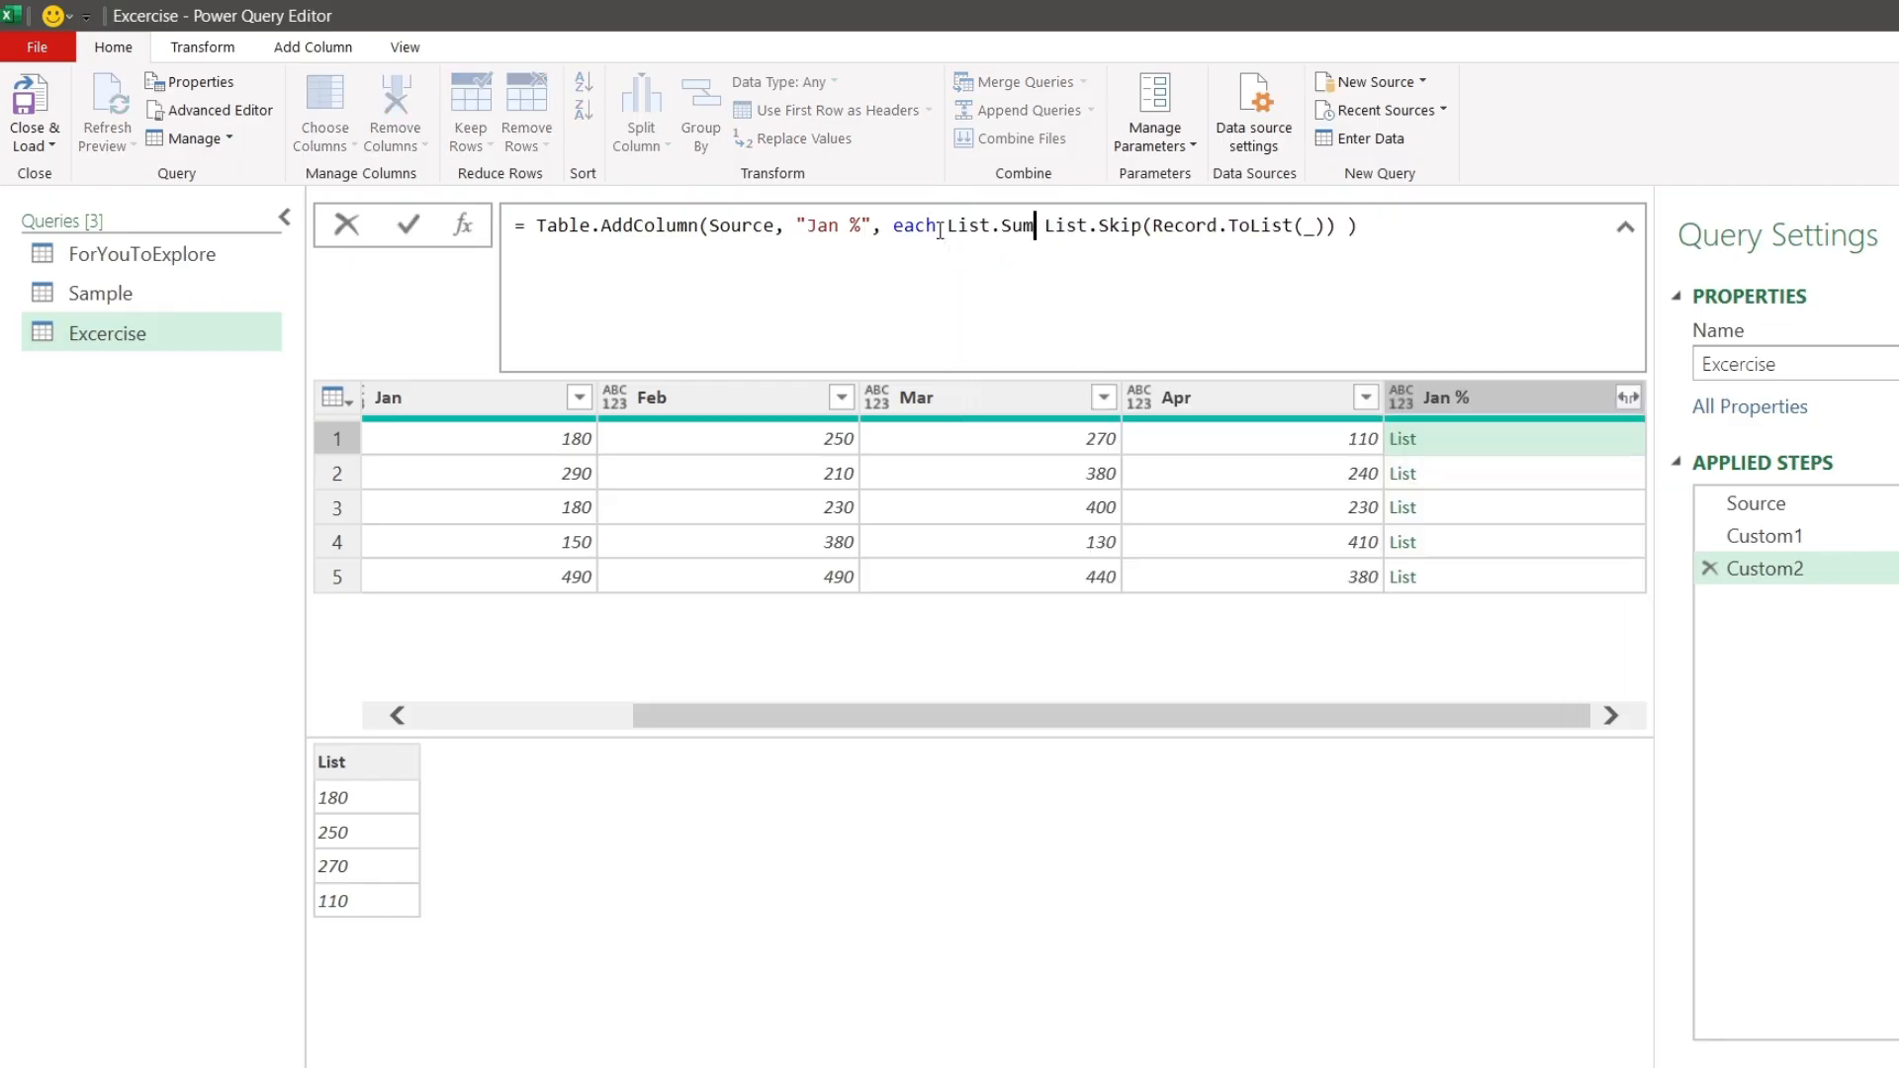
type("(")
key("Delete")
key("Delete")
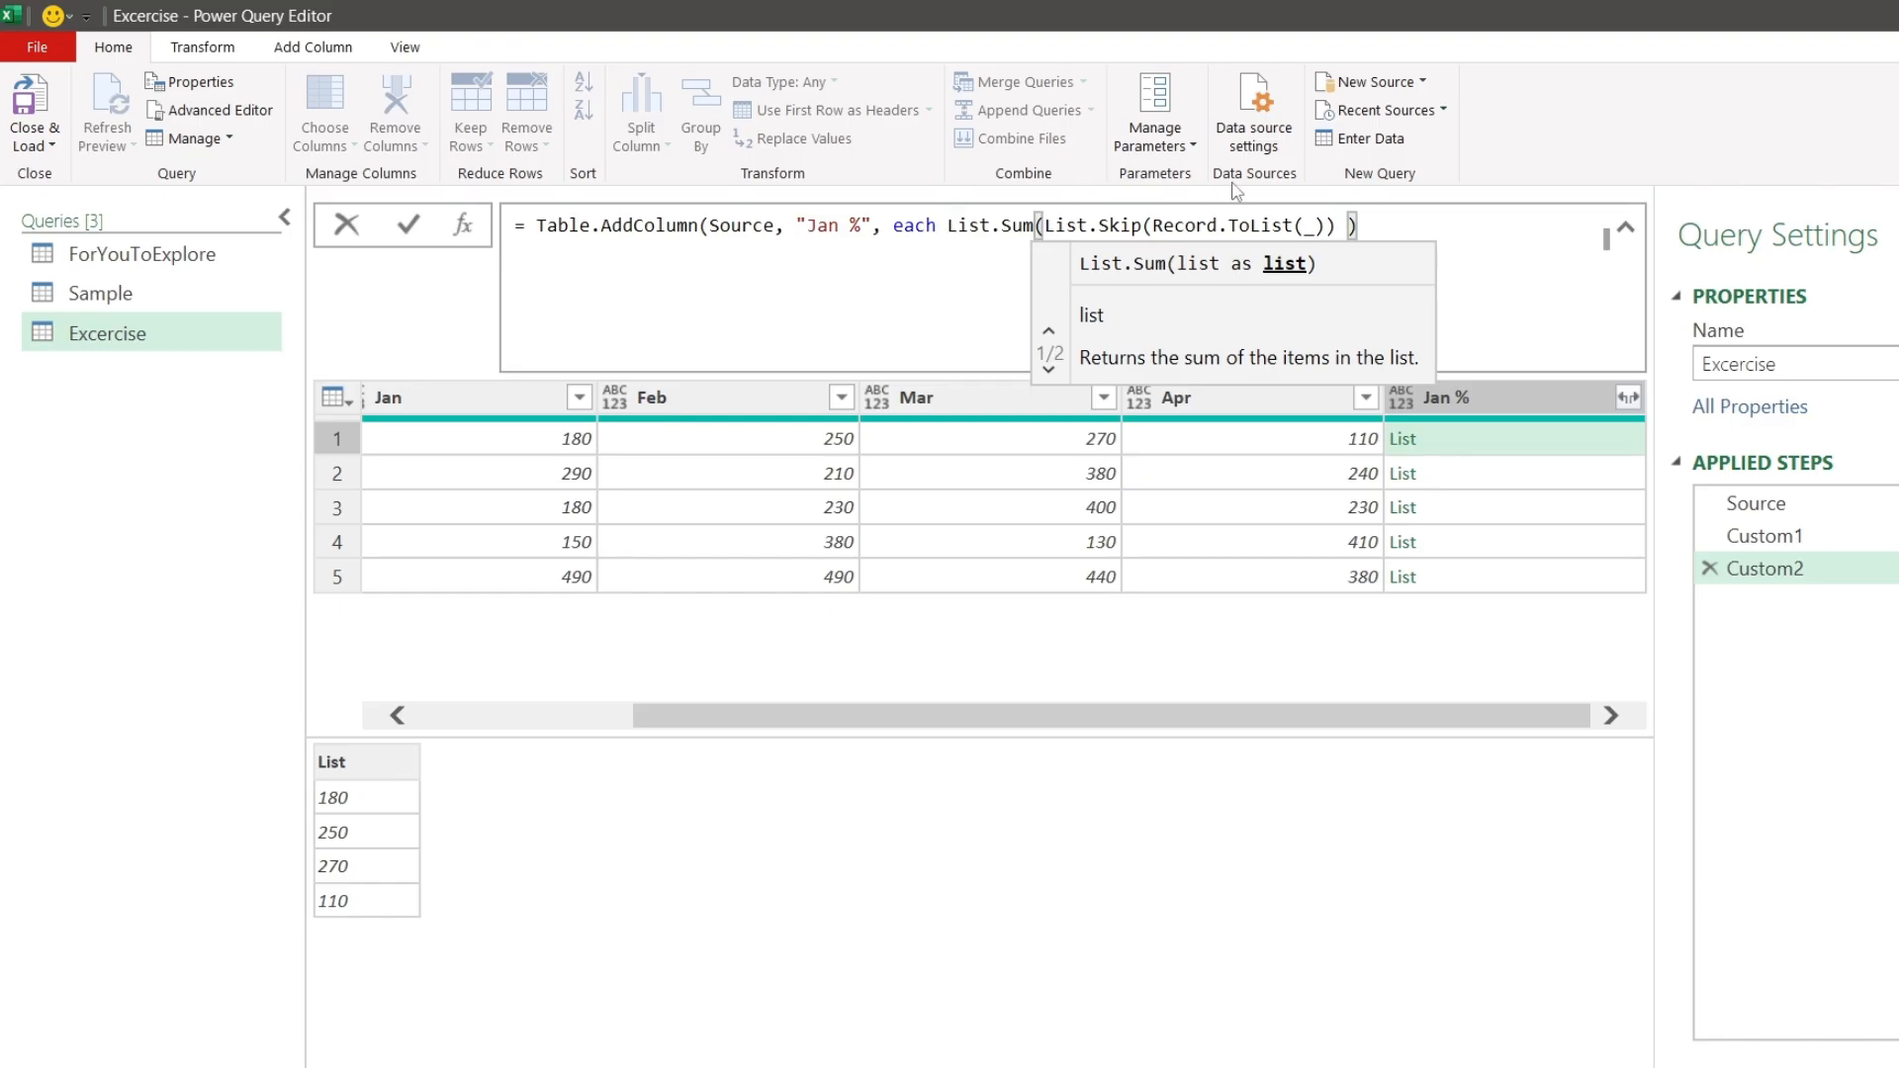
left_click(1382, 216)
type(")")
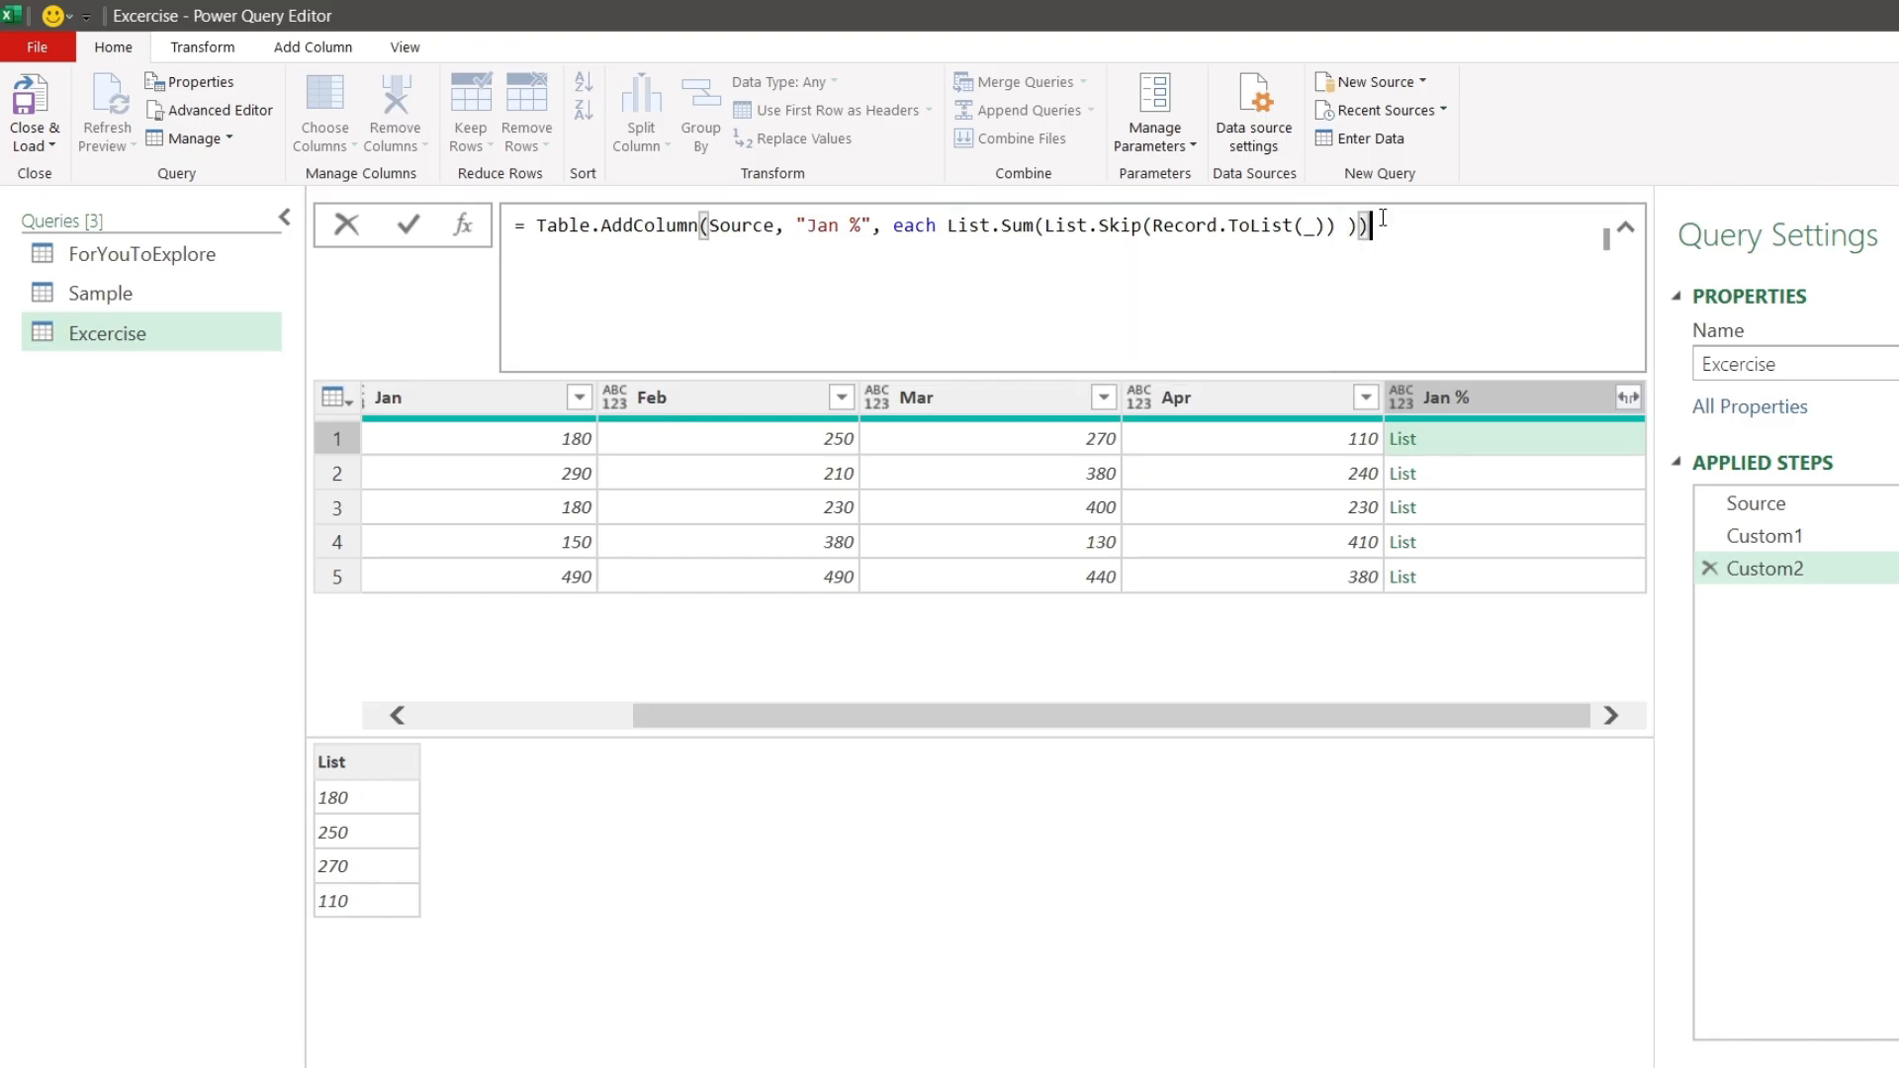
left_click(415, 226)
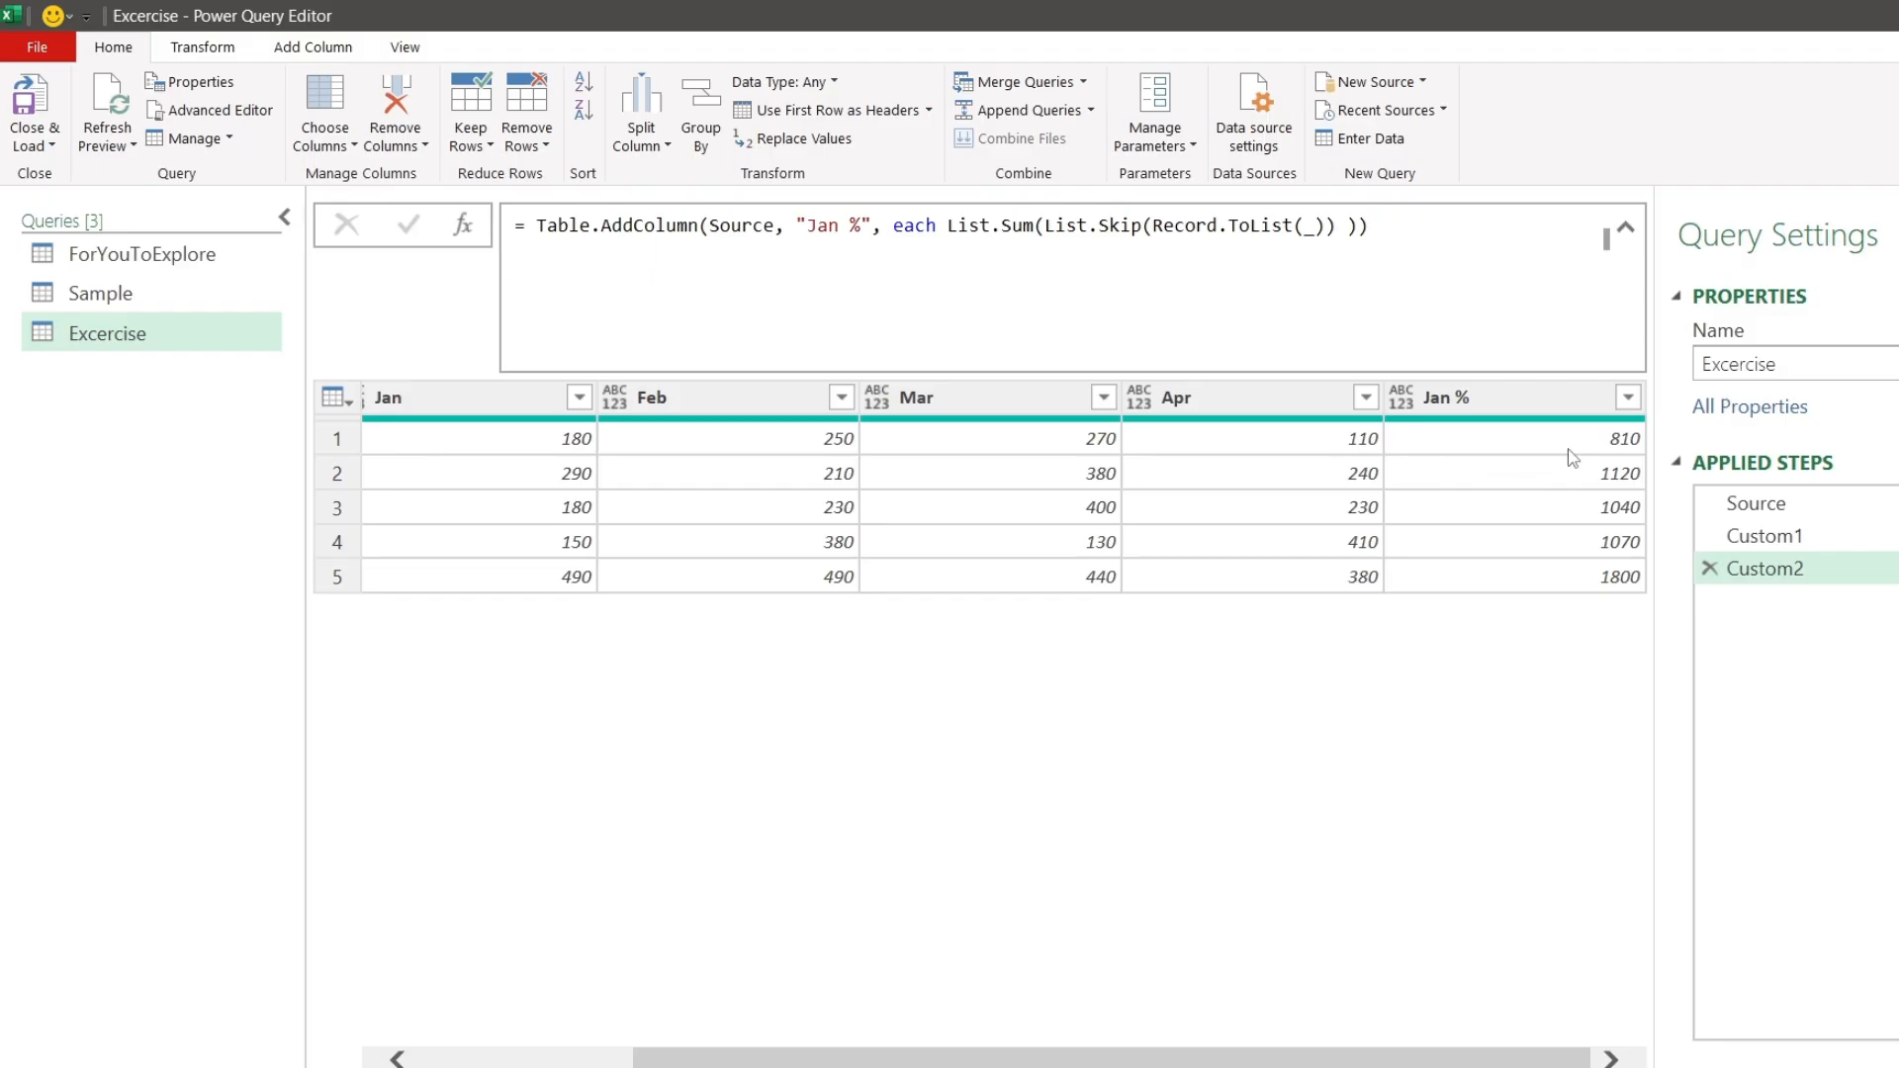
Step: Paste the copied Record.Field(_,"Jan") before List.Sum, divide it by that row total and apply the formula
left_click(939, 225)
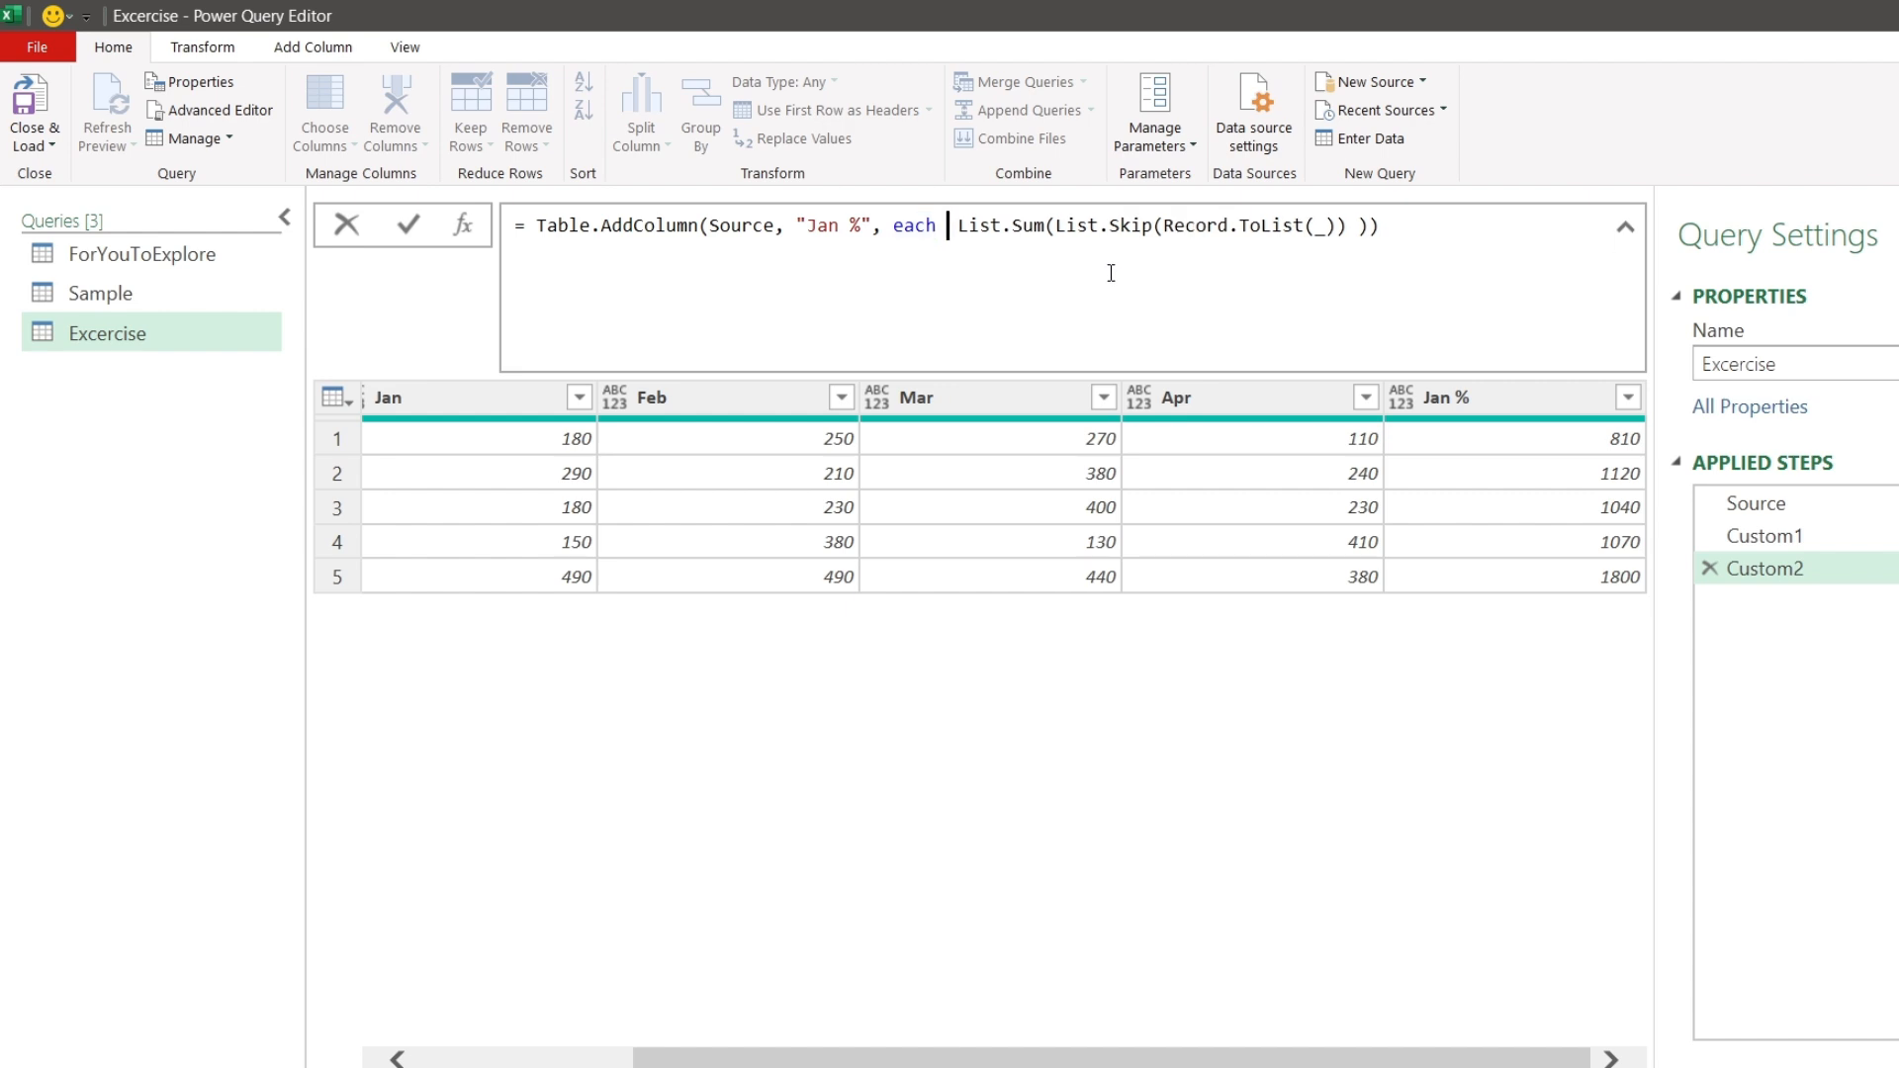
key("ctrl+v")
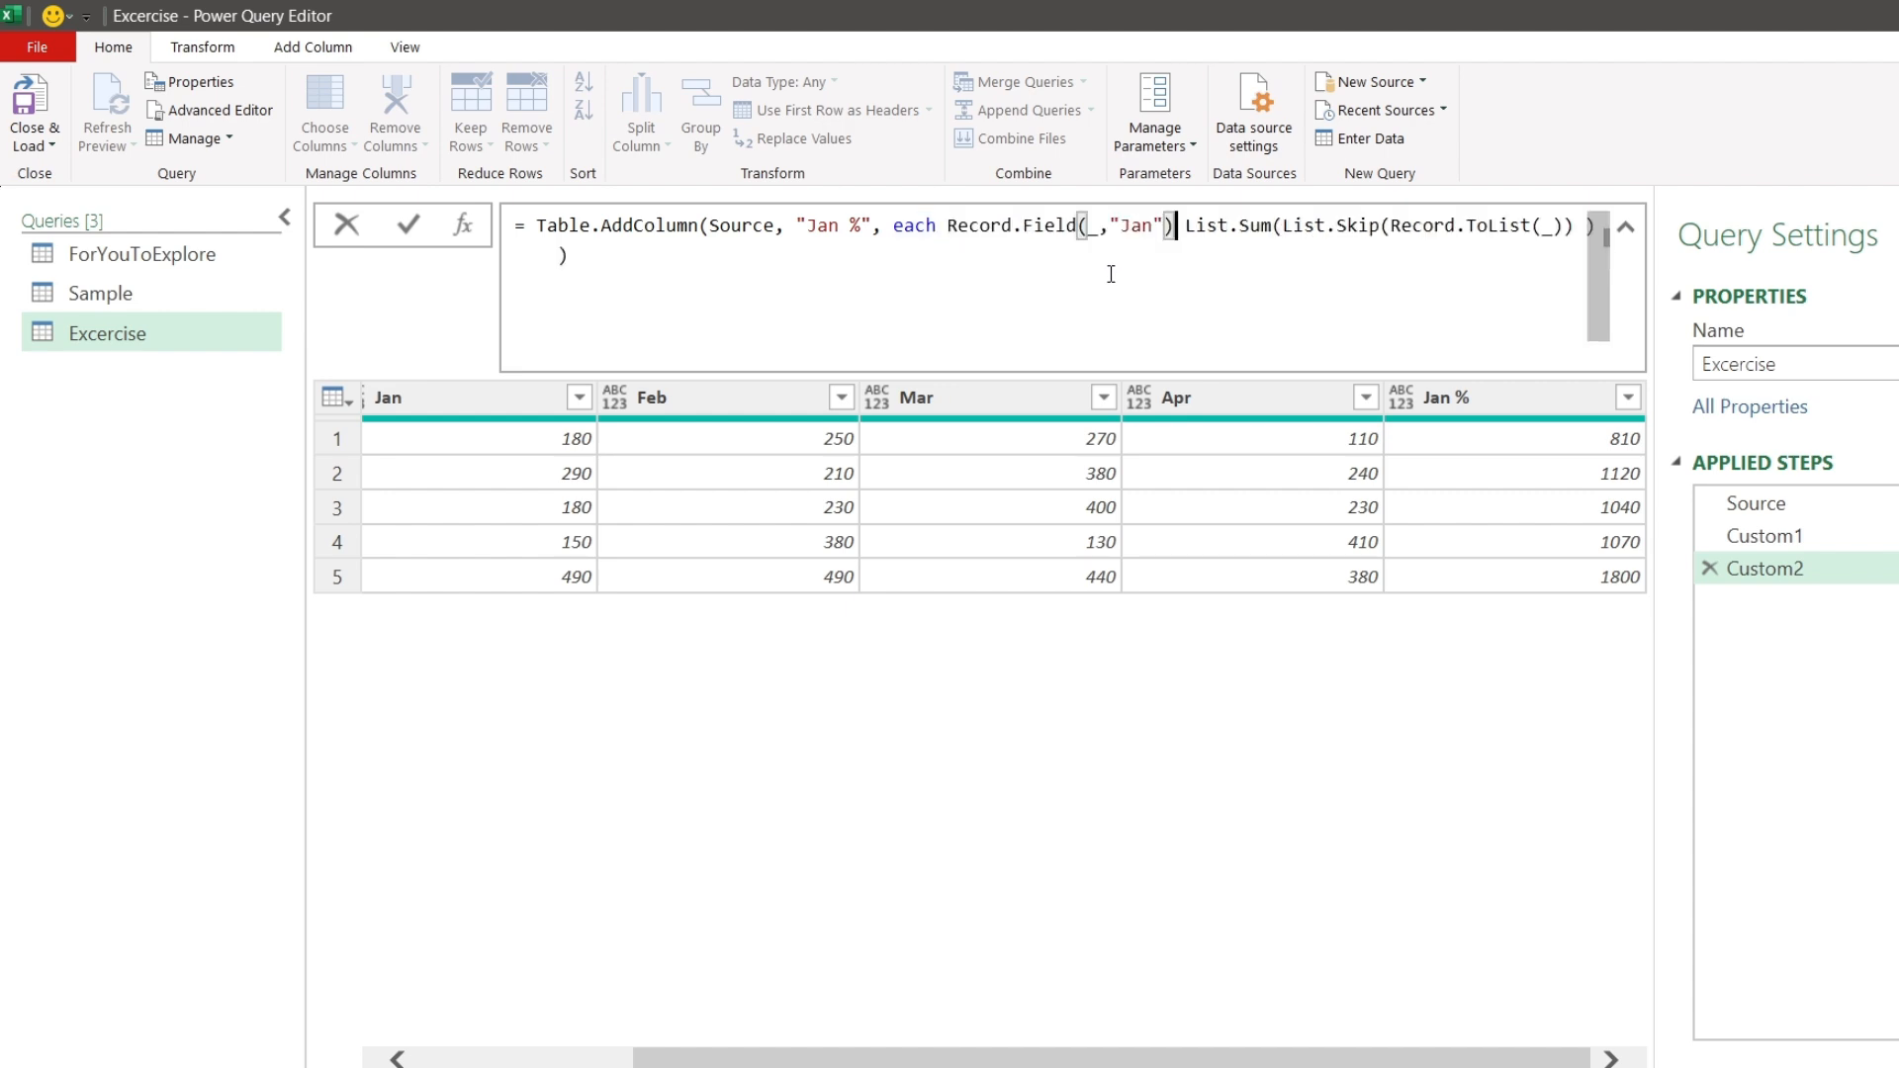
type("/")
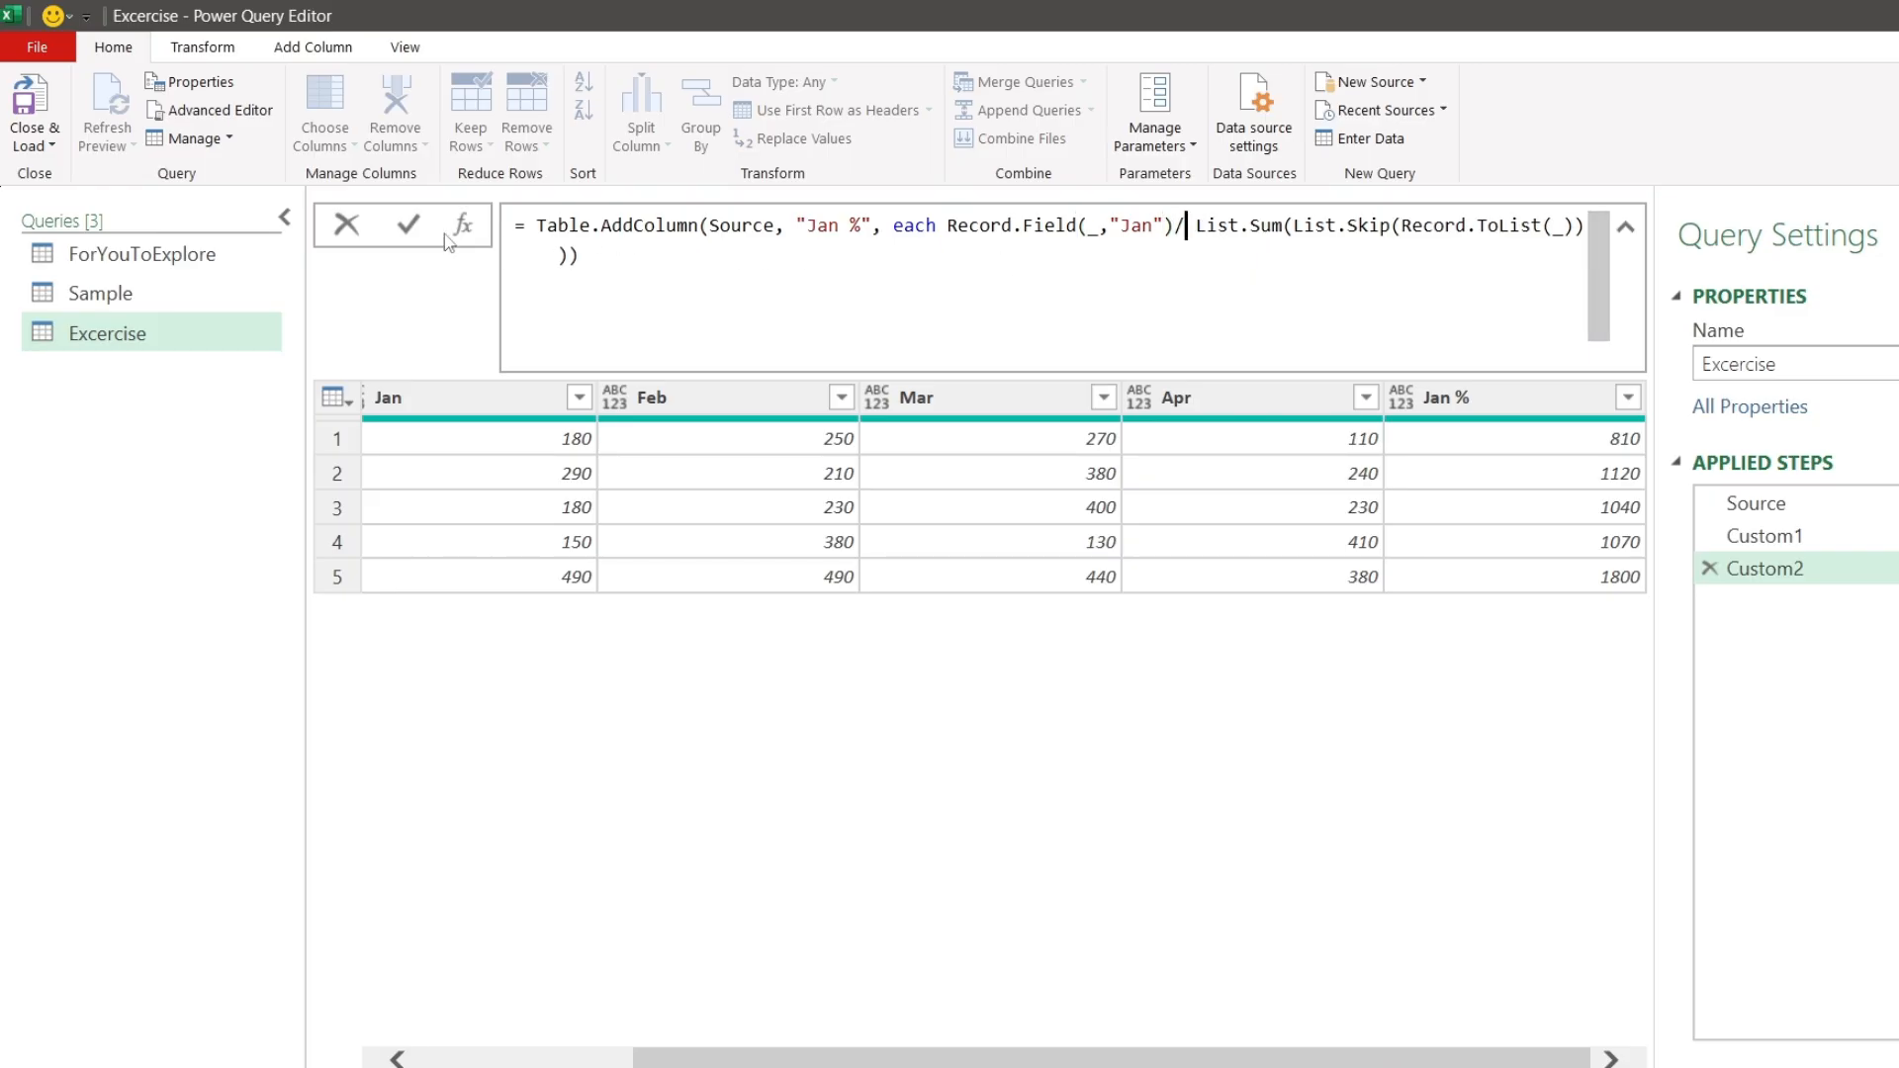
left_click(413, 227)
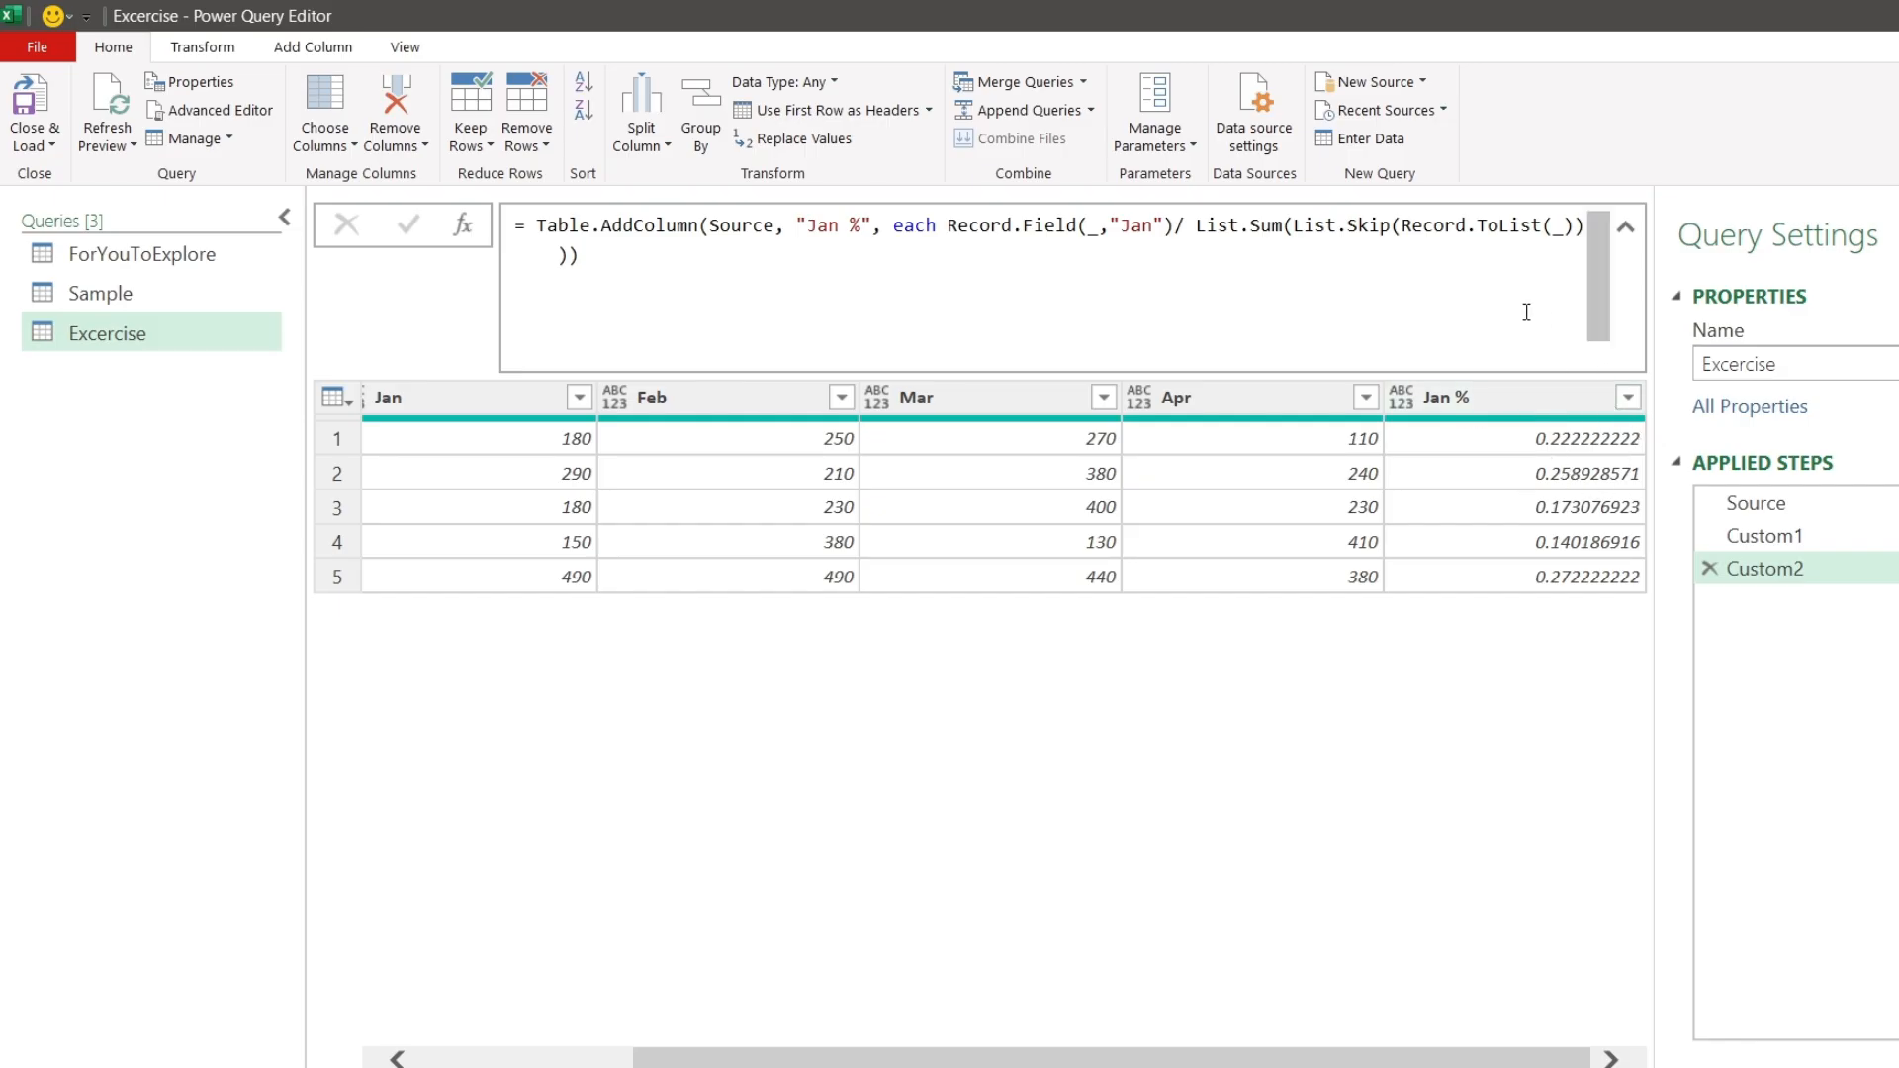
Step: Add Percentage.Type as the column type argument of the test step's Table.AddColumn formula and apply it
left_click(744, 285)
key("BackSpace")
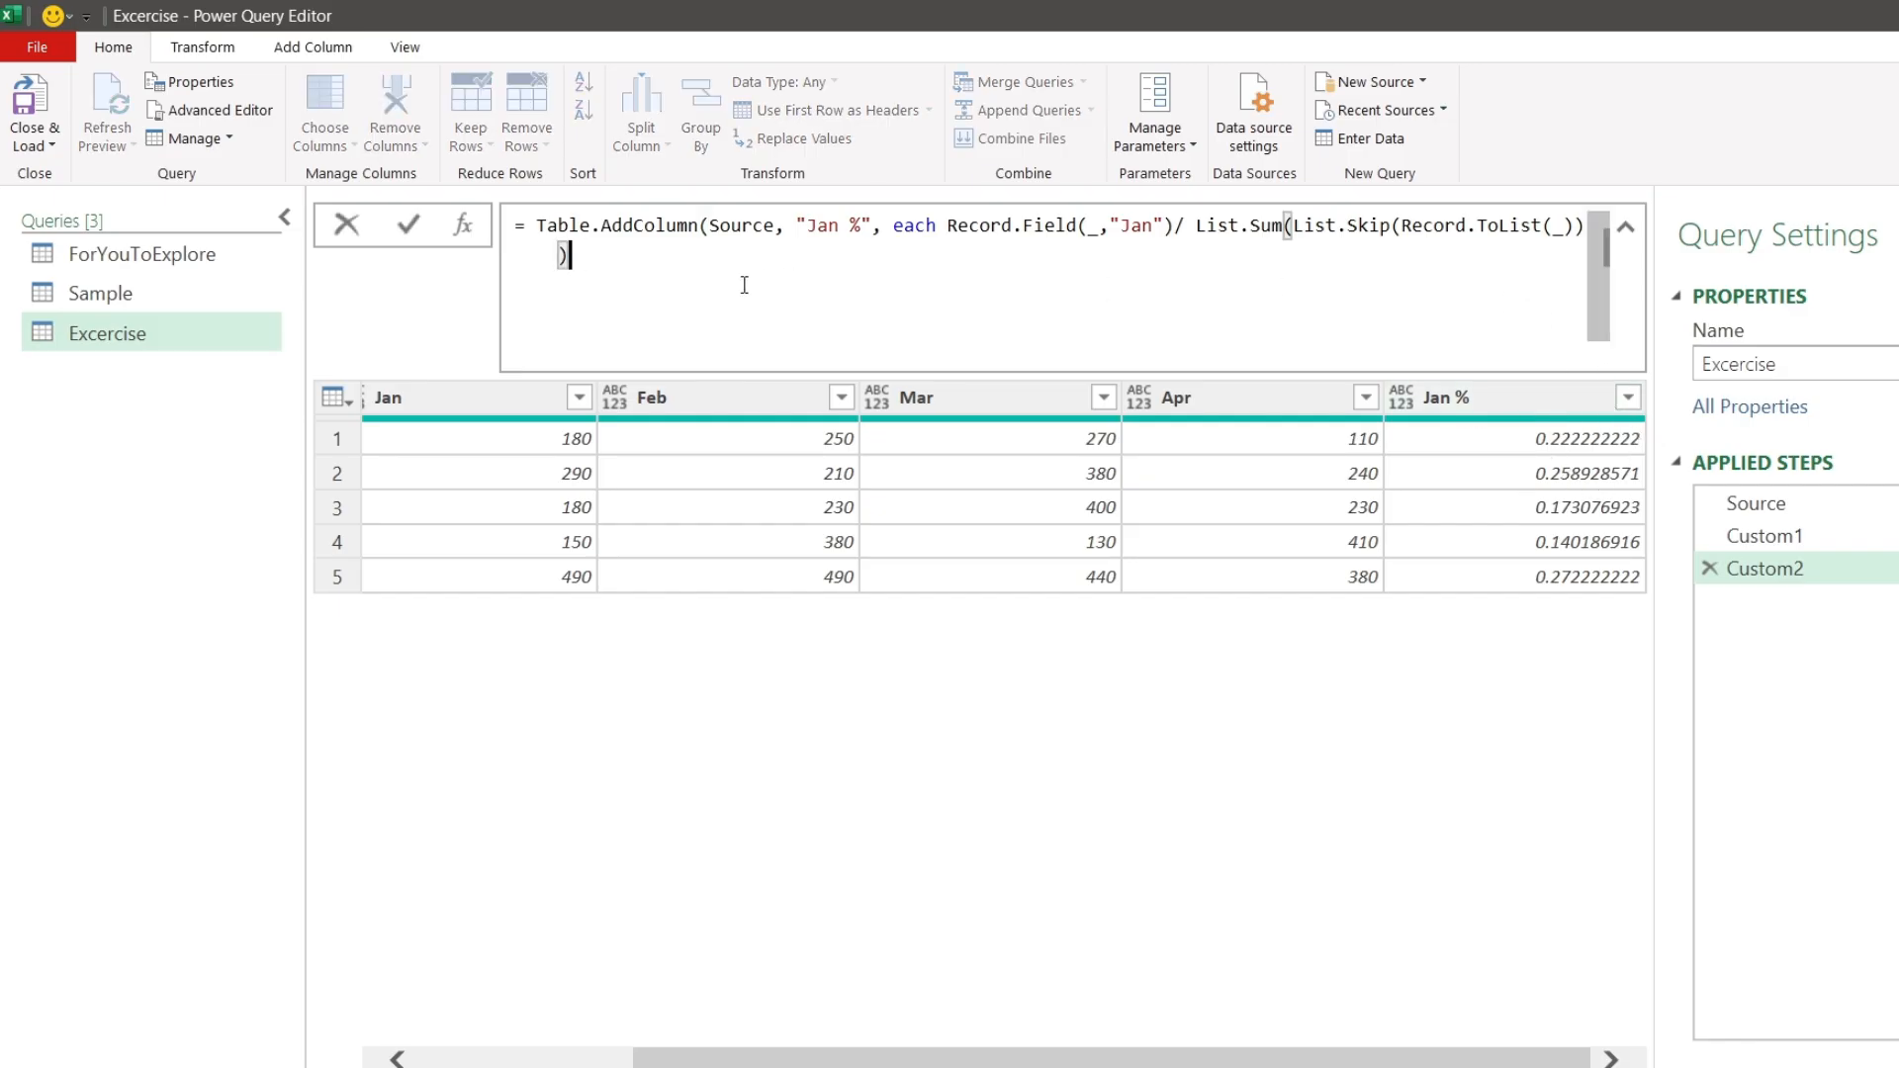
type(",")
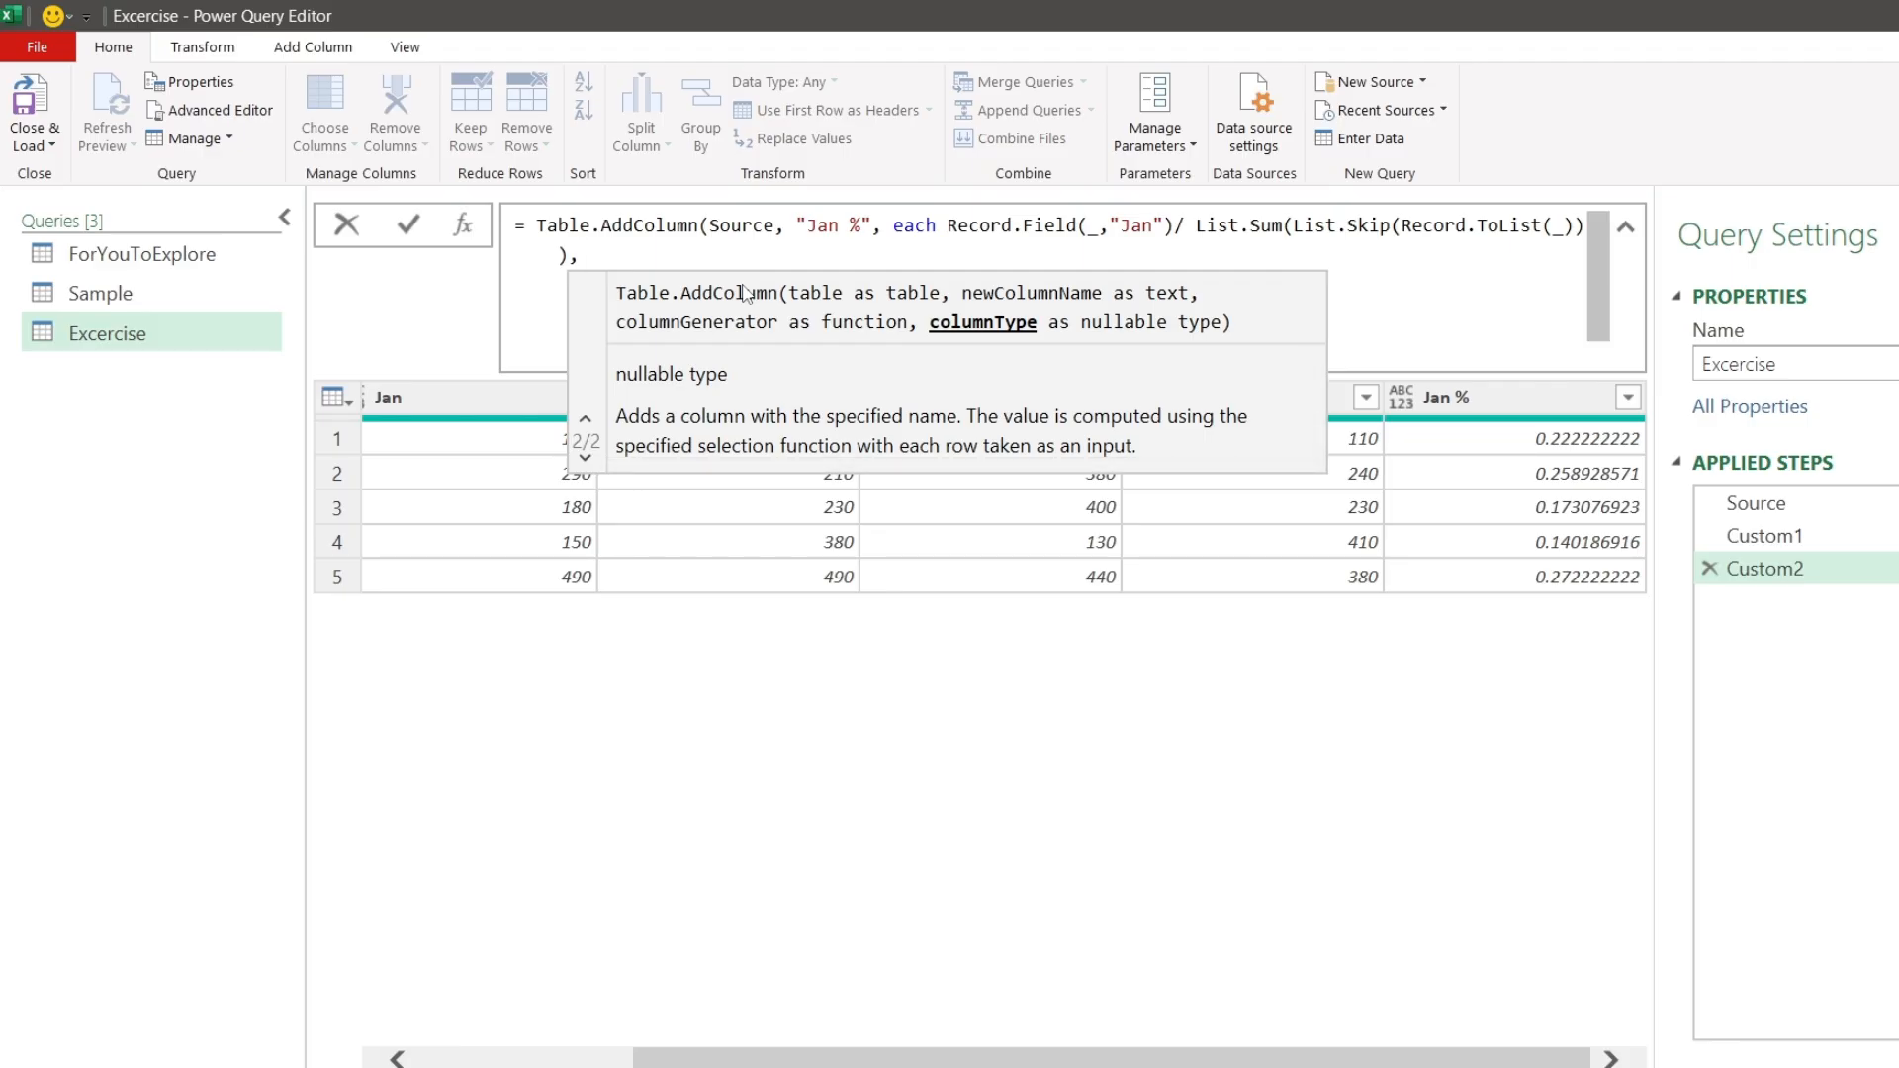
type(" perce")
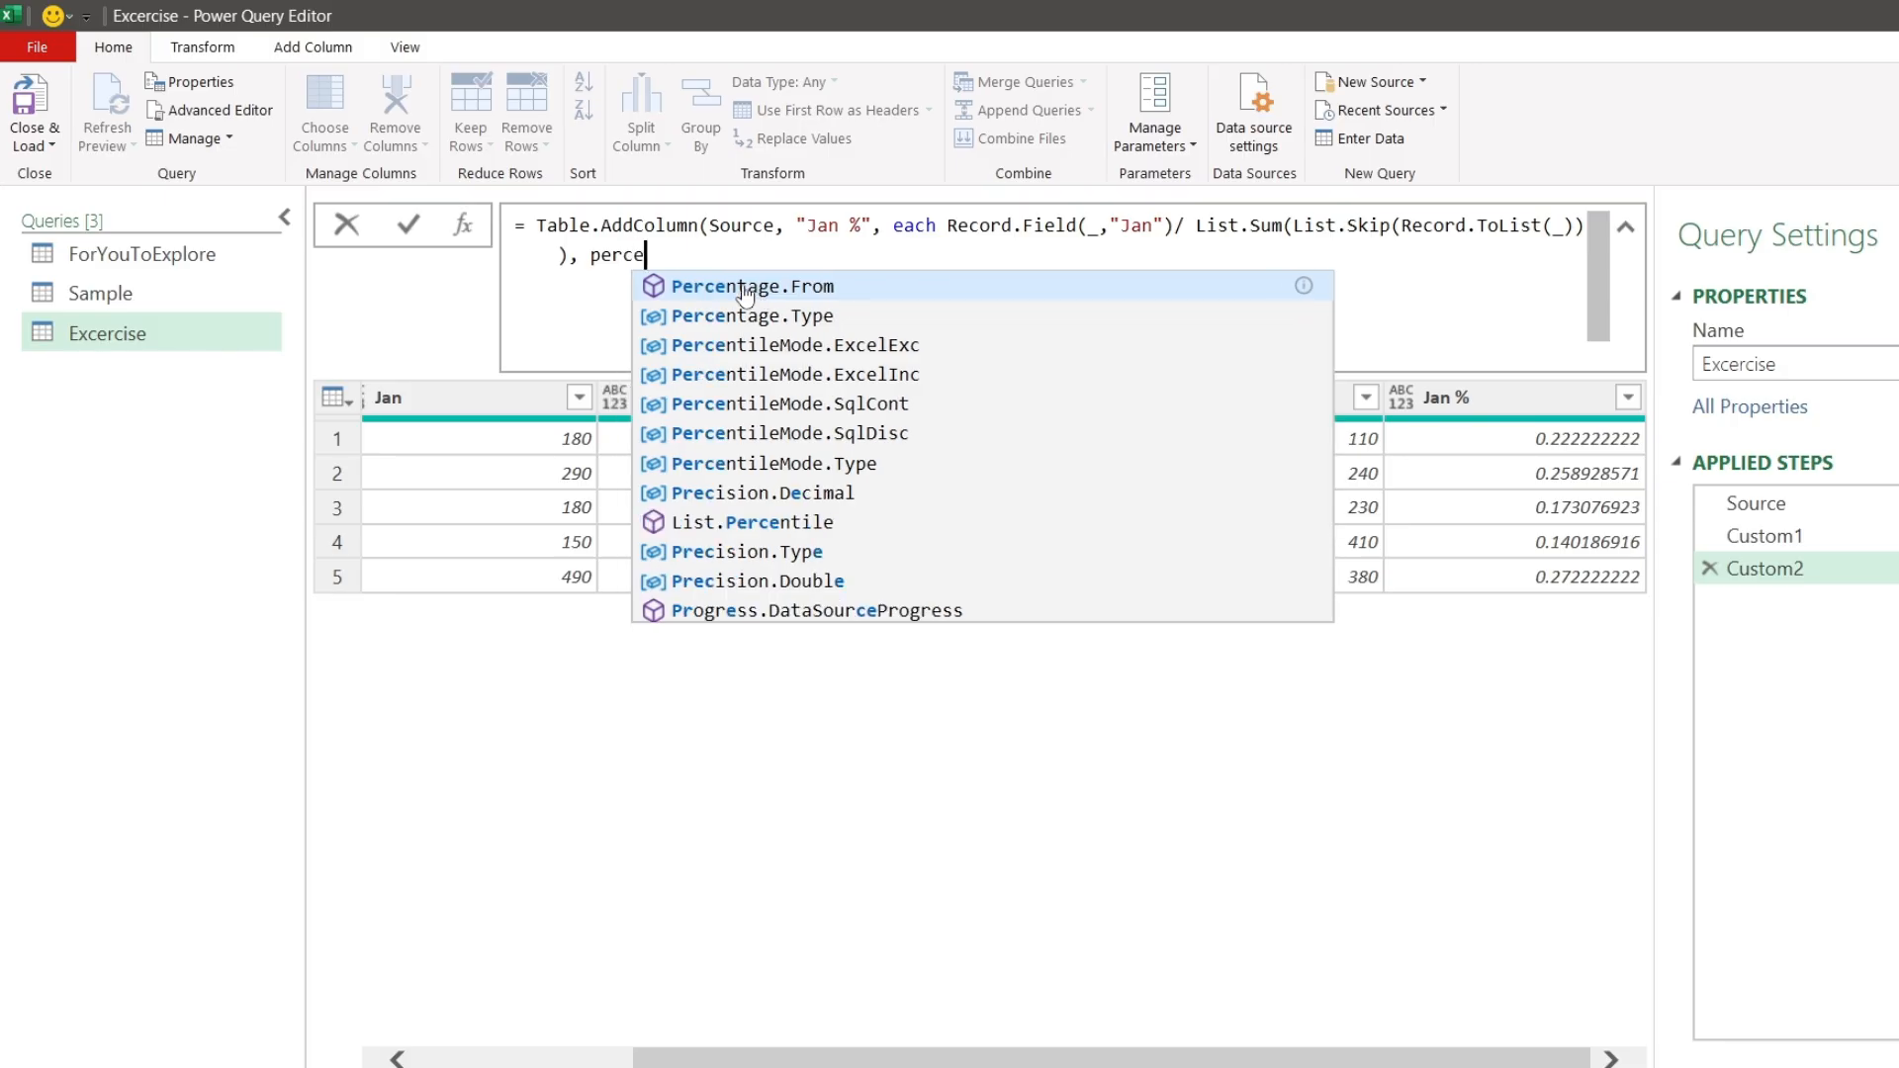
key("Down")
key("Tab")
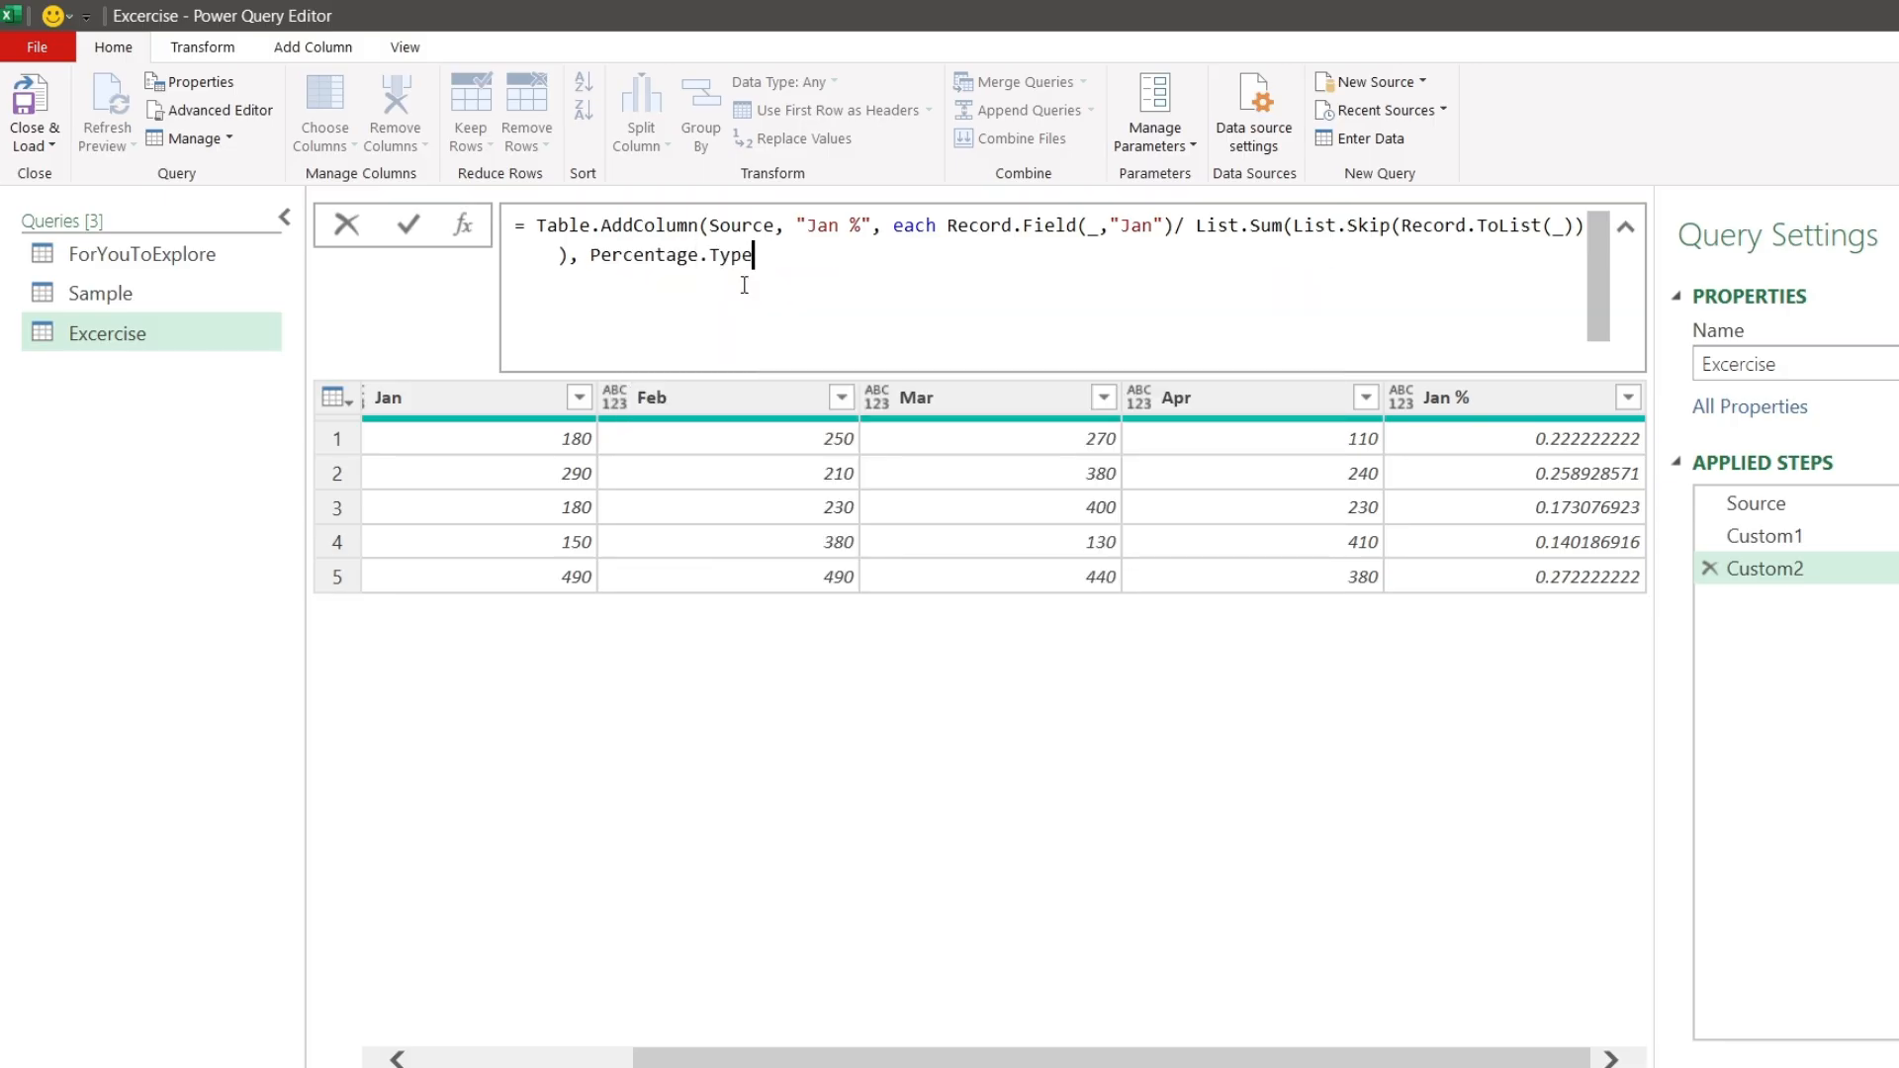
type(")")
left_click(408, 225)
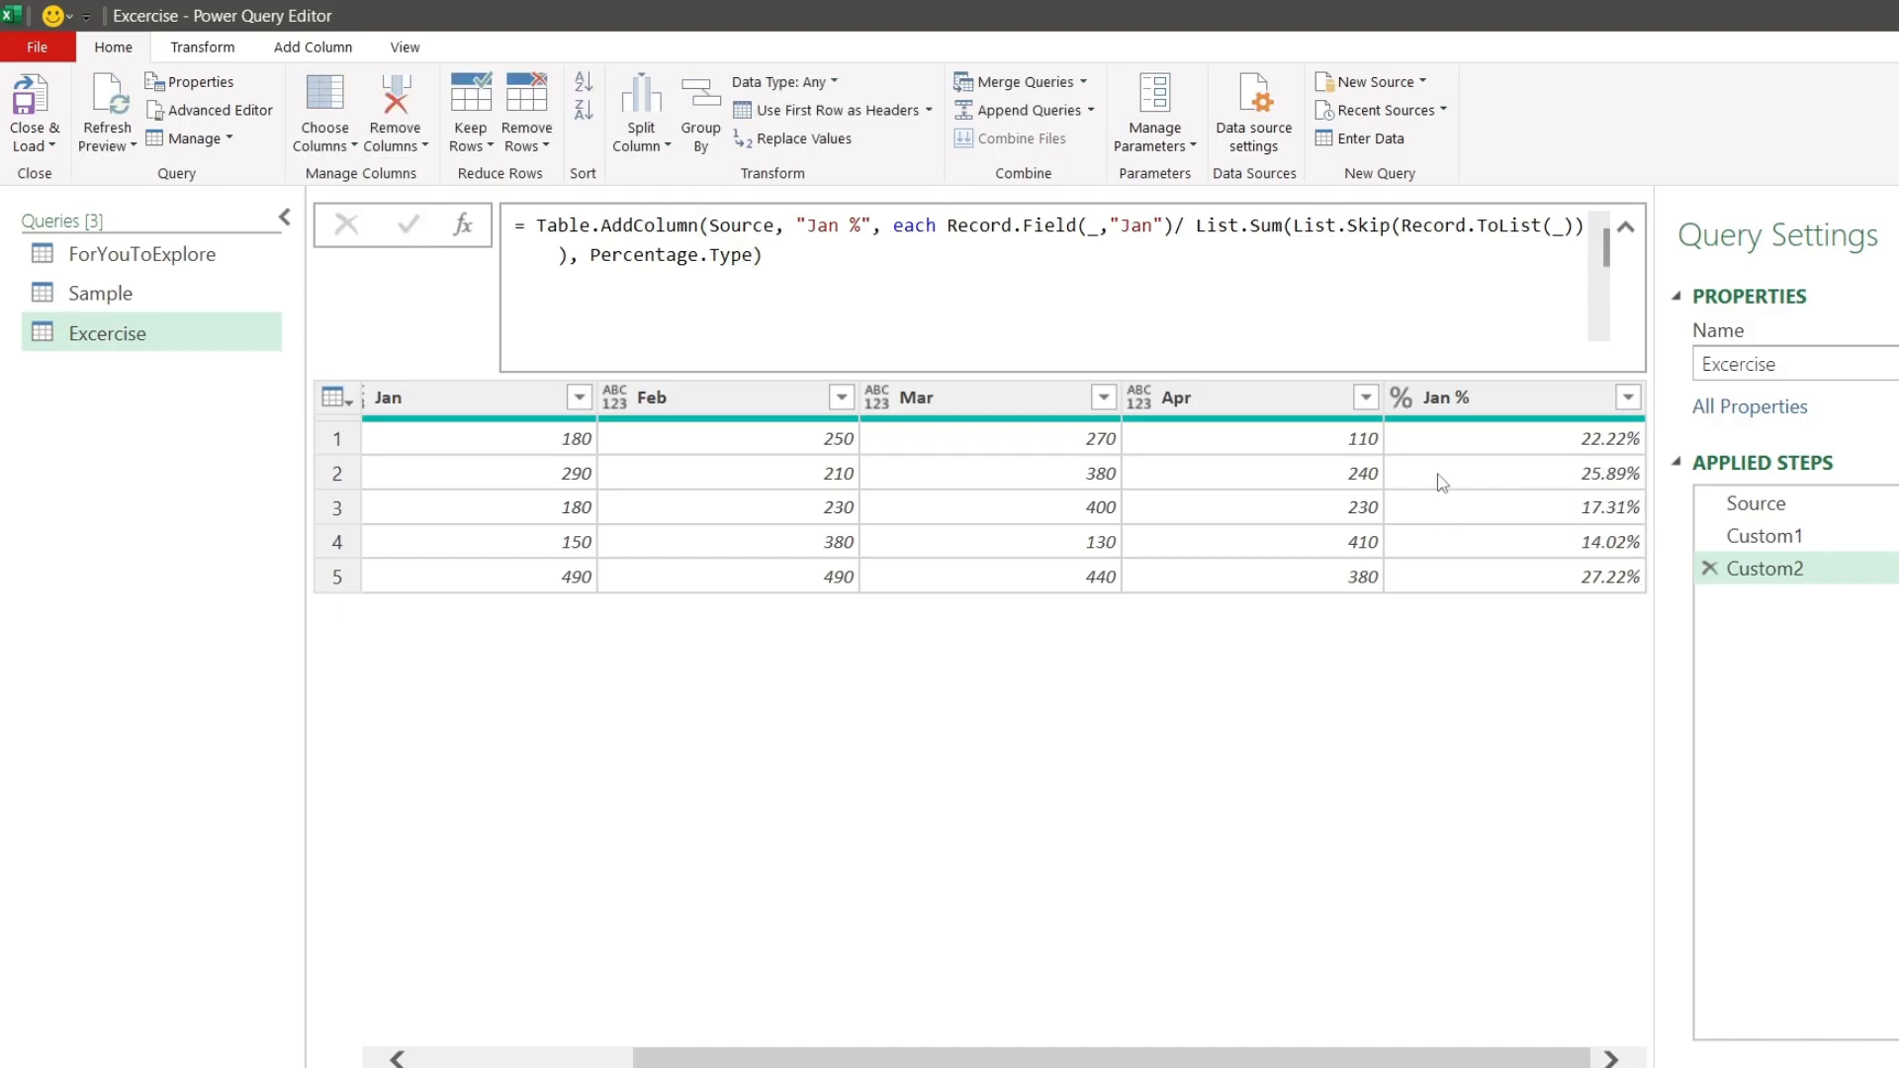
Step: Copy the test step's calculation from Record.Field through Percentage.Type and paste it over the placeholder 1 after each in the Custom1 formula
left_click_drag(947, 226, 757, 259)
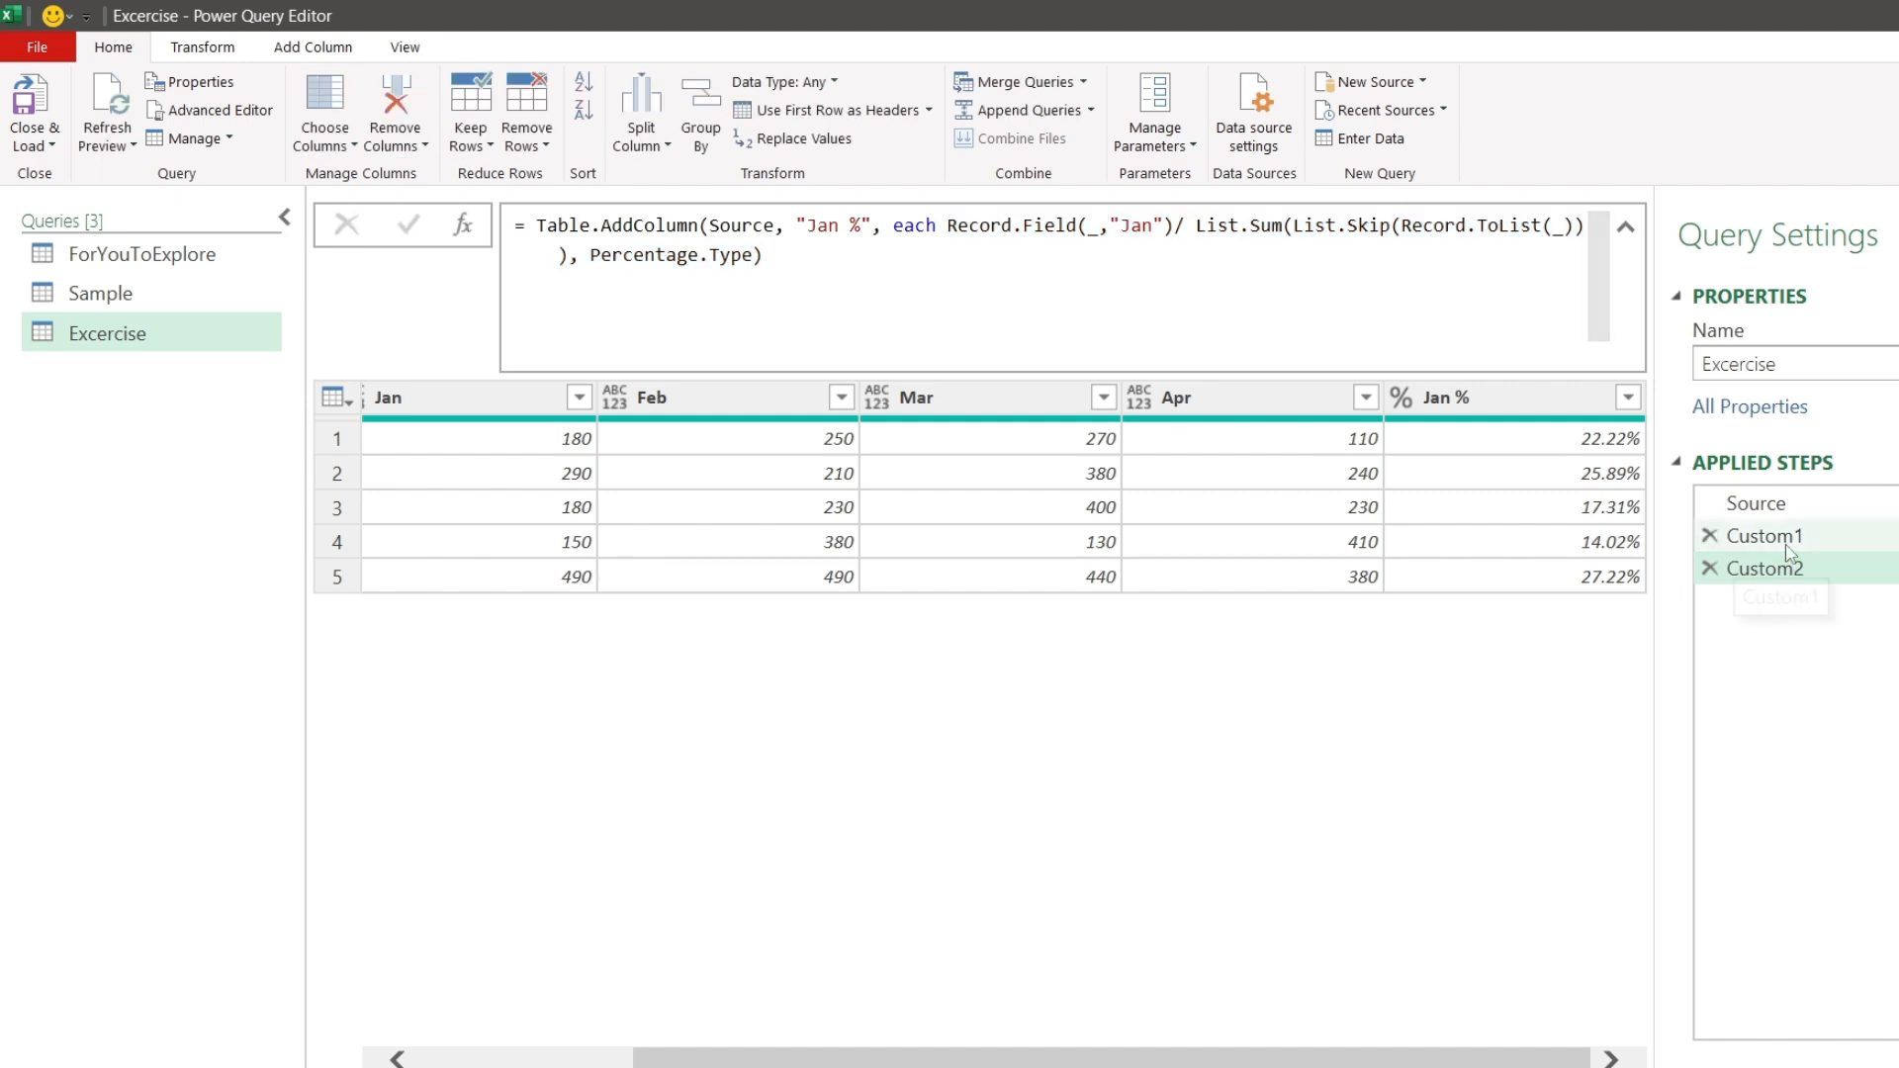
left_click(1750, 535)
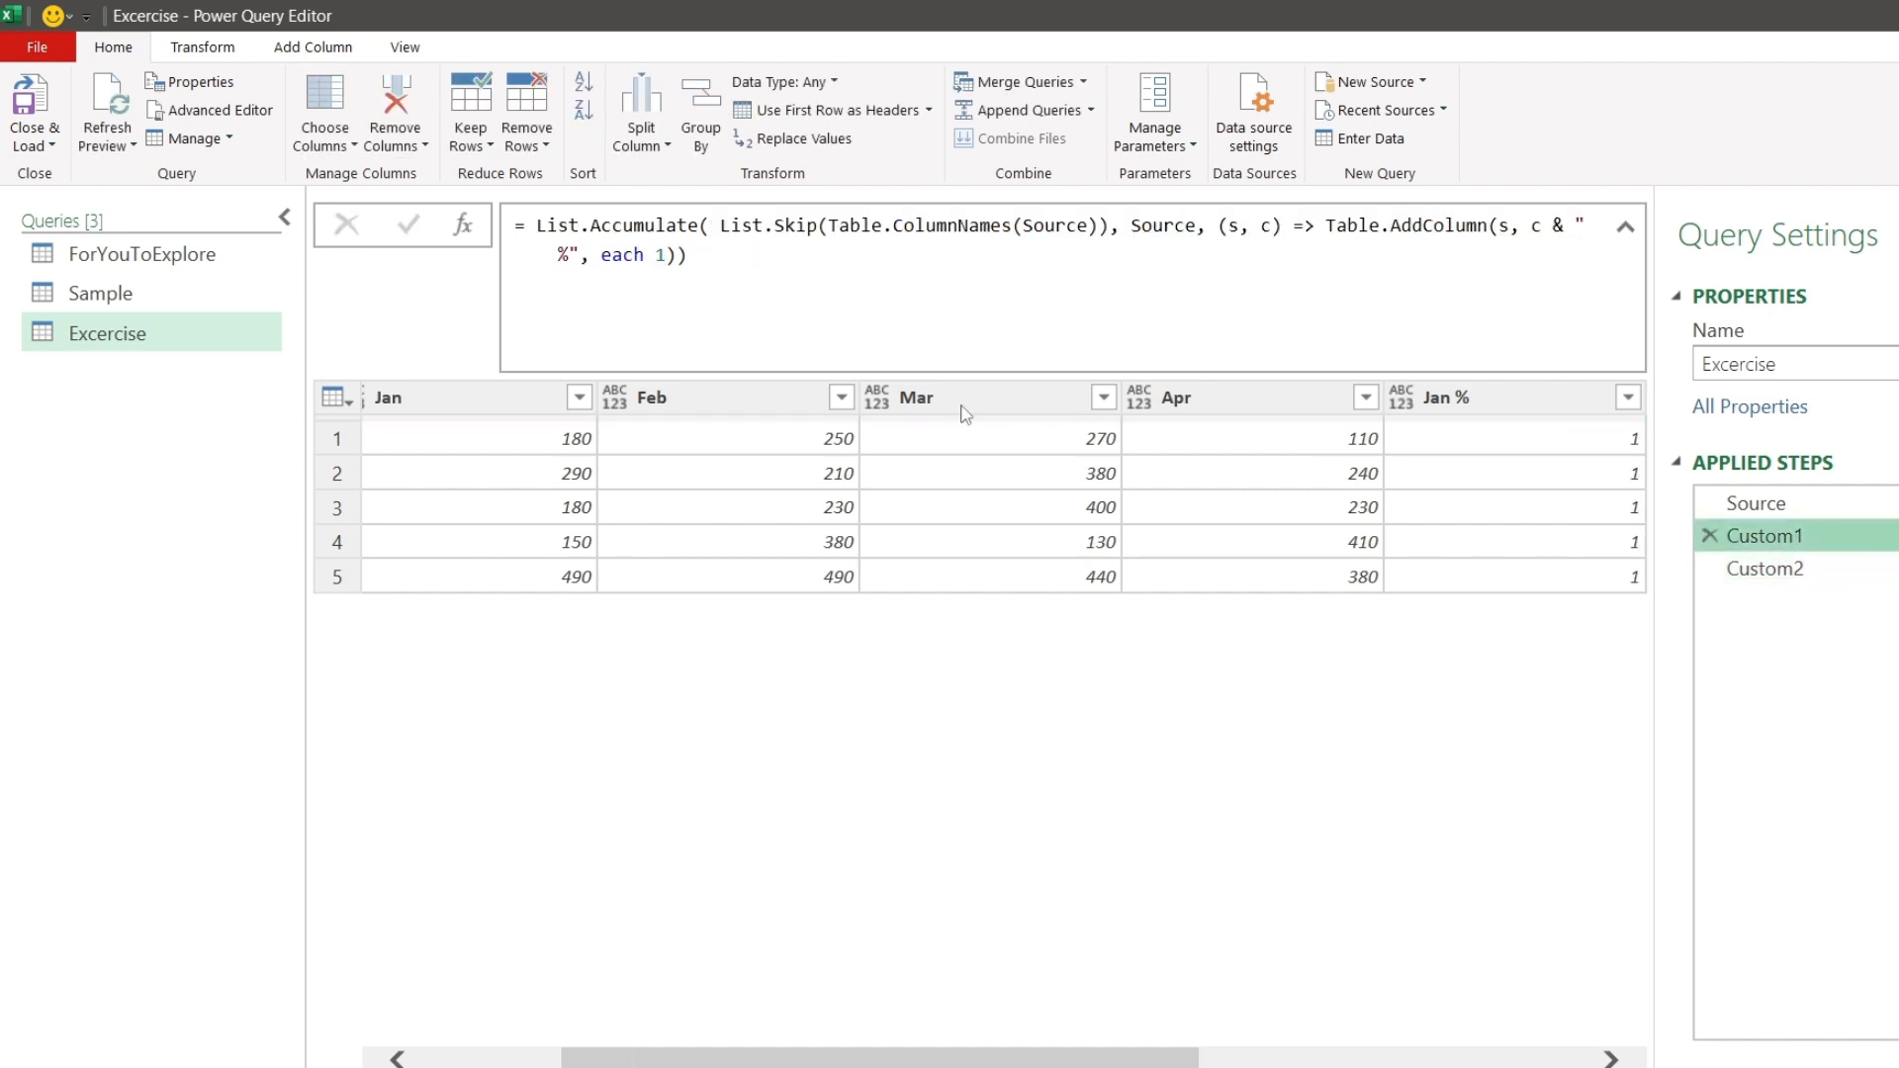
double_click(657, 255)
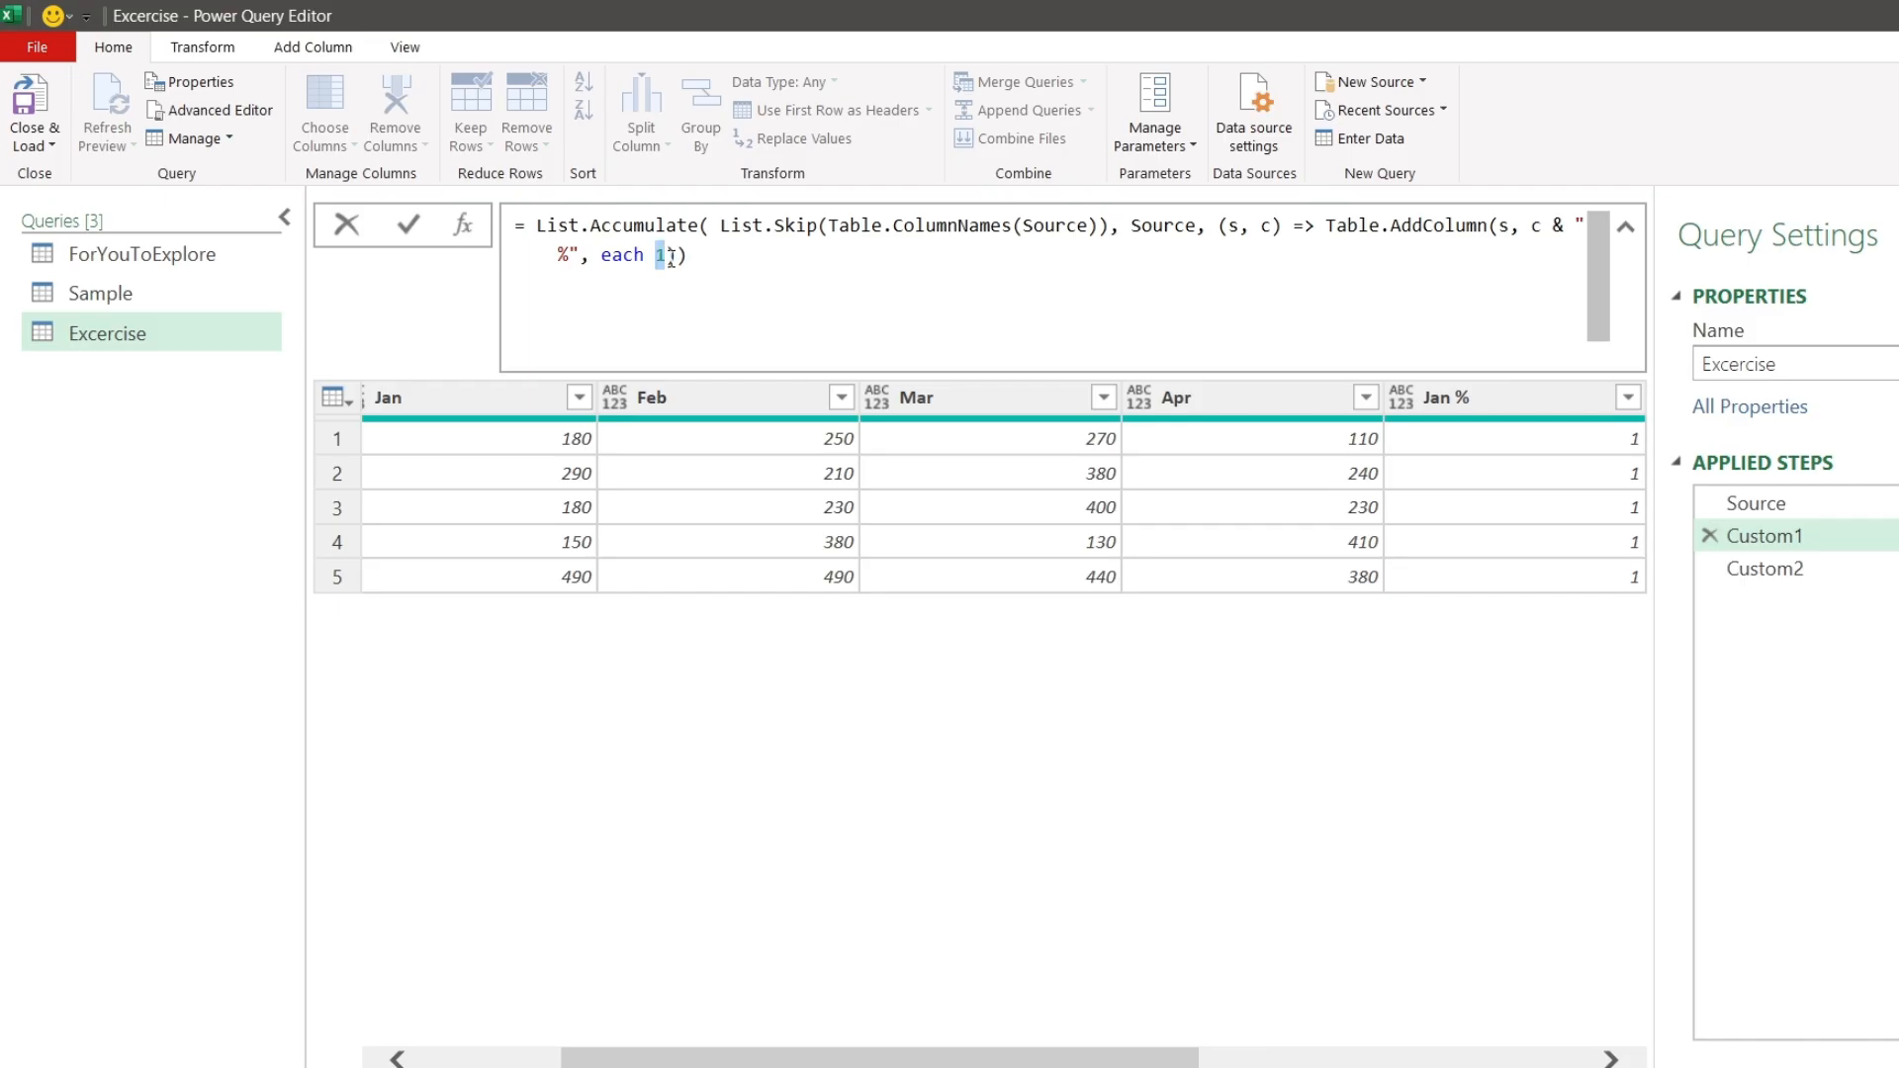
type("Record.Field(_,\"Jan\")/ List.Sum(List.Skip(Record.ToList(_)) ), Percentage.Type")
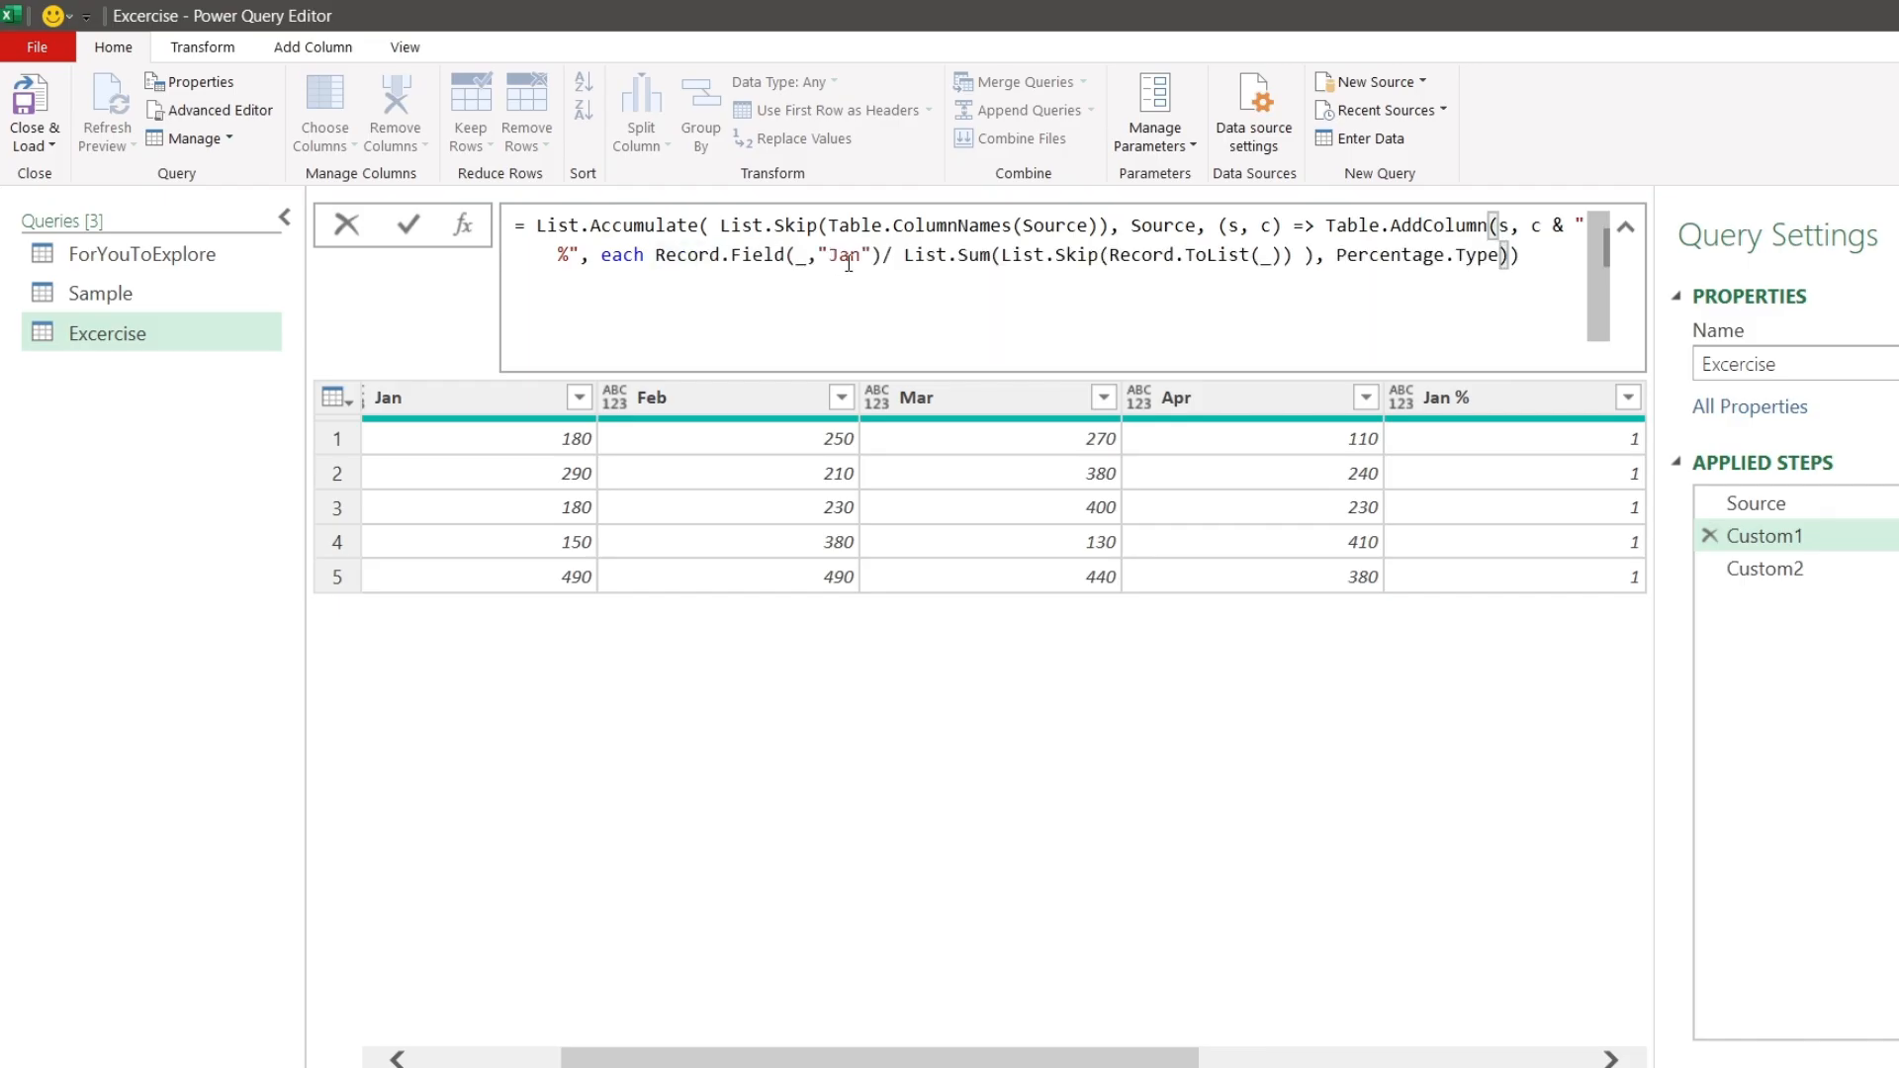
Step: Replace "Jan" with c in the Custom1 formula's Record.Field, apply the formula and view the month percentage columns
left_click_drag(871, 254, 818, 259)
type("c")
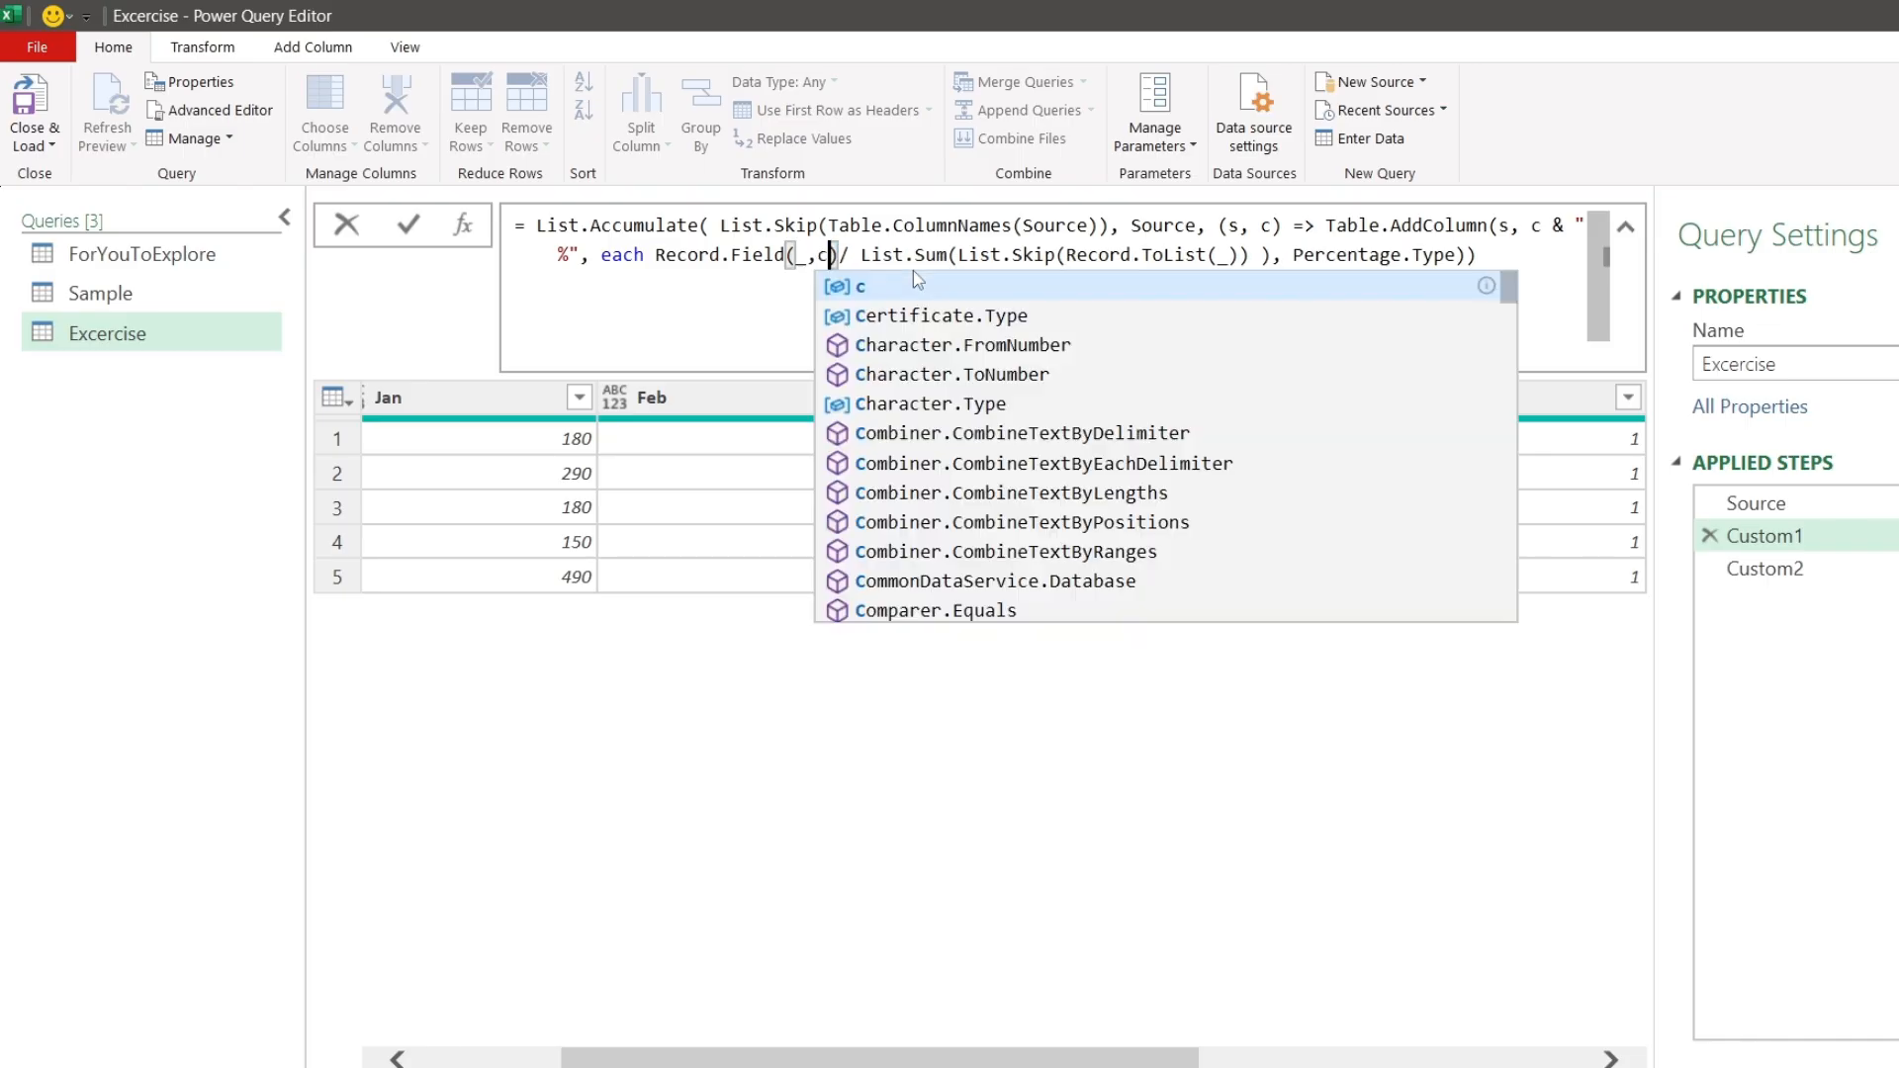
left_click(1497, 257)
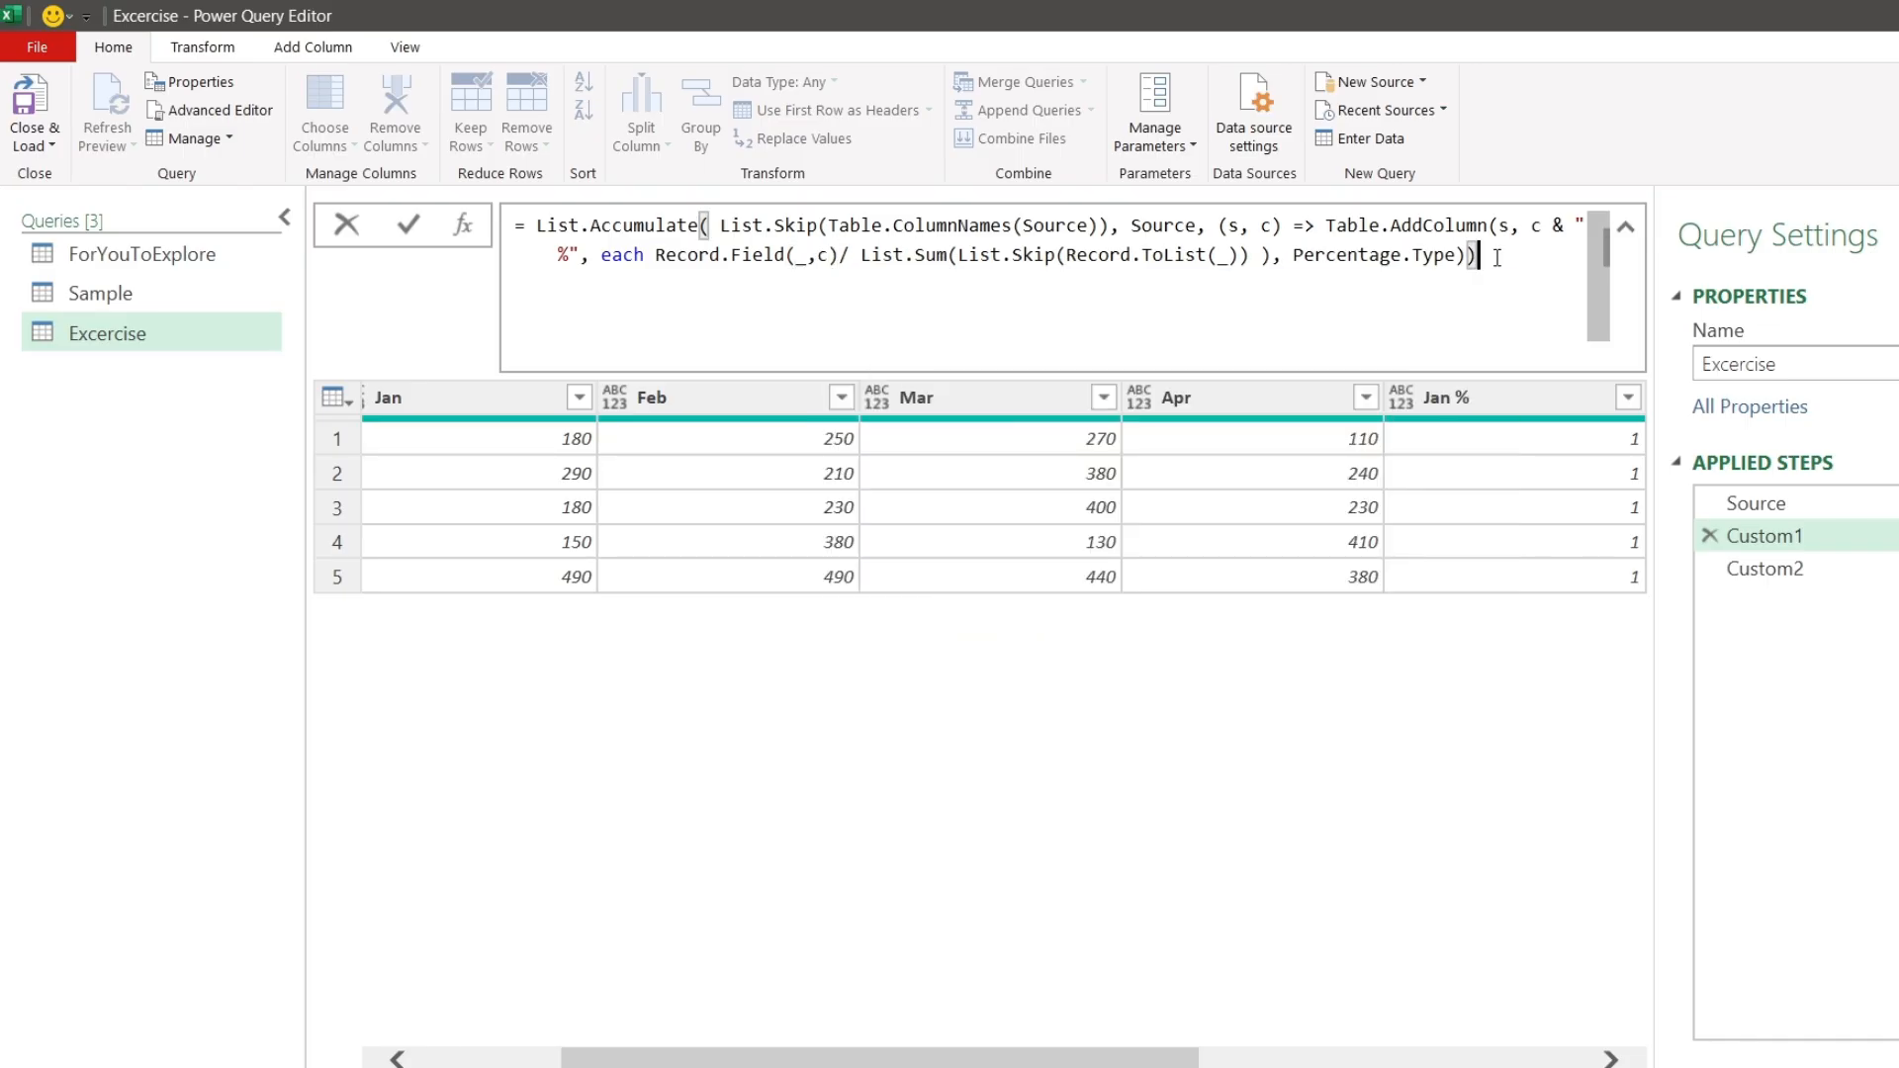
left_click(413, 227)
left_click_drag(1007, 1060, 1460, 1051)
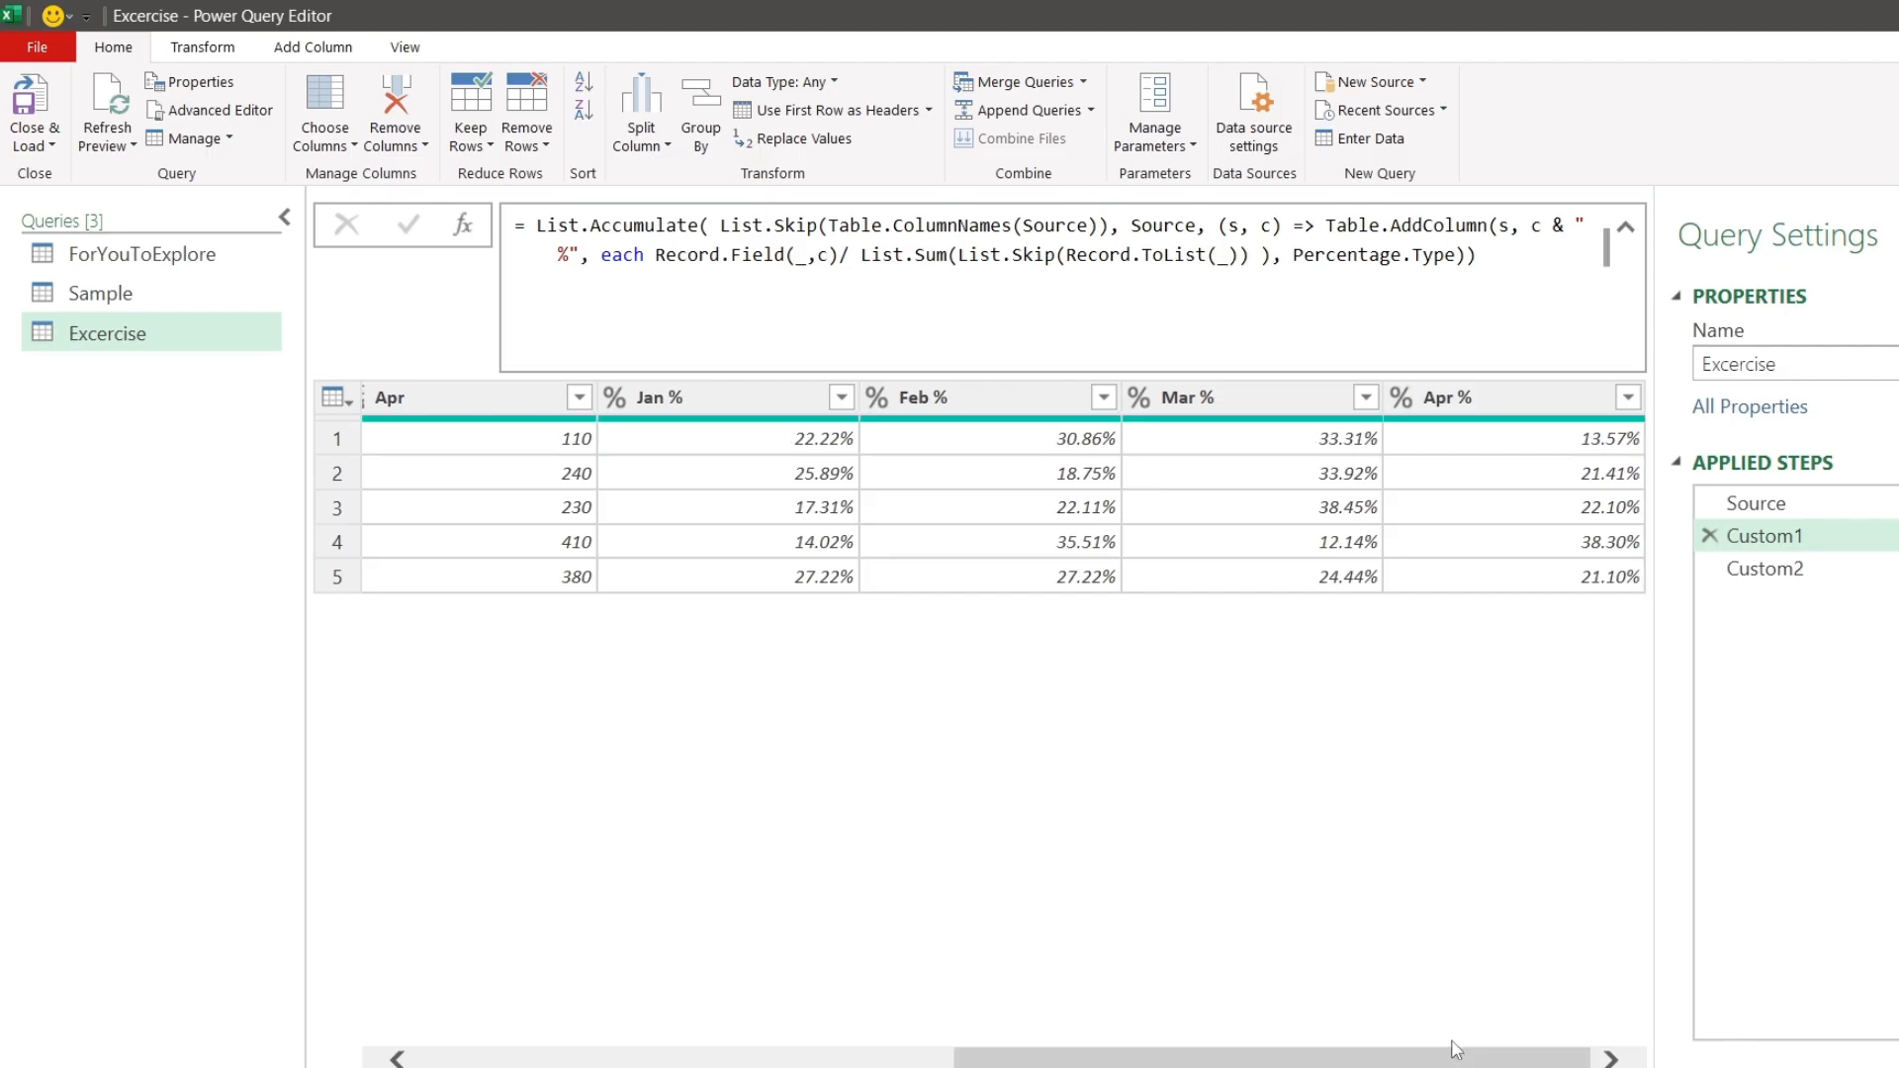